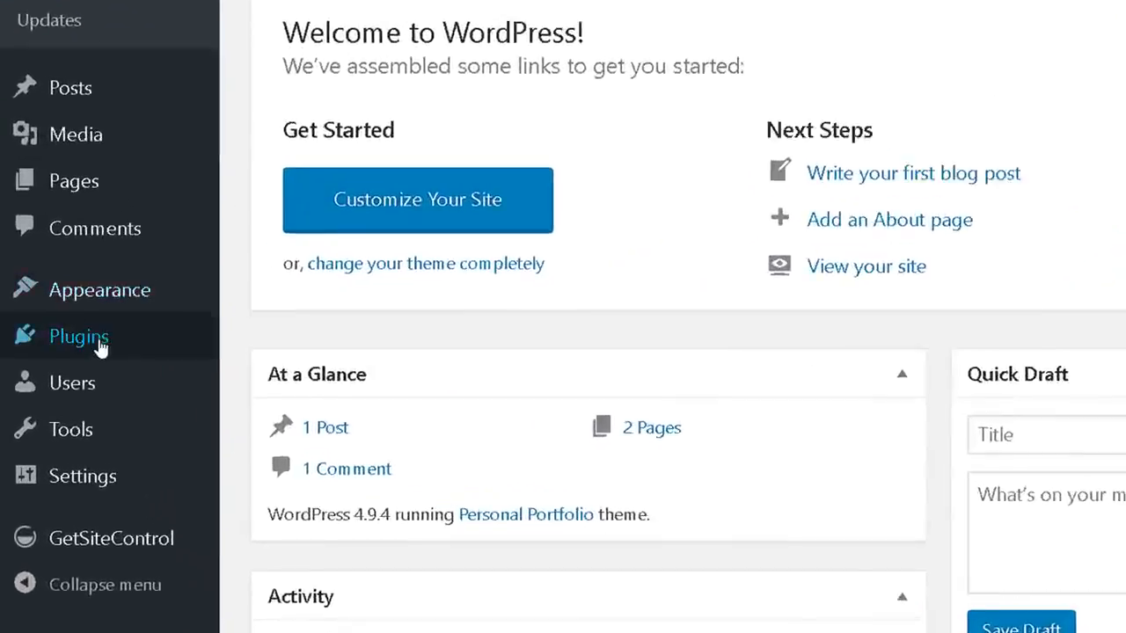
Step: Search the plugins available for installation for "contact form 7"
{"action": "mouse_move", "coordinate": [67, 384]}
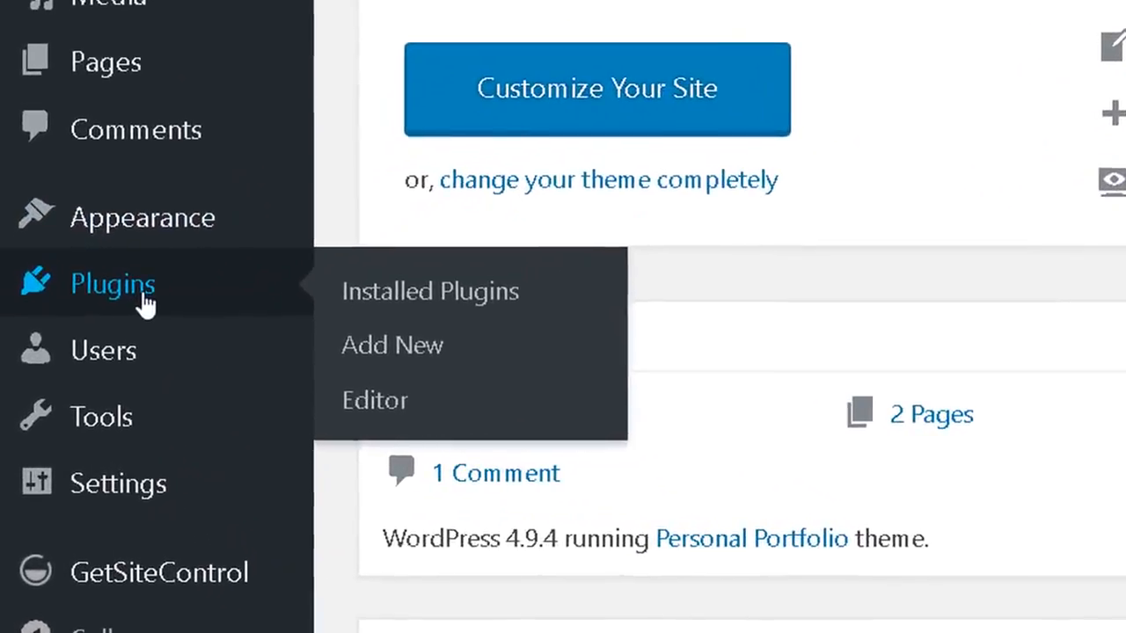
{"action": "left_click", "coordinate": [364, 352]}
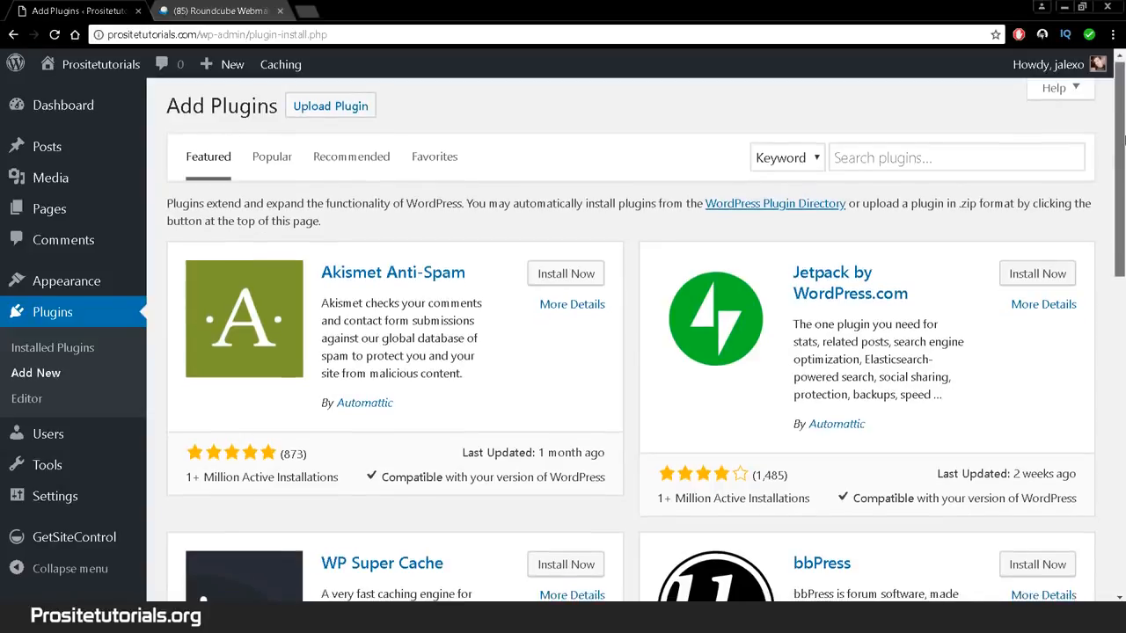
{"action": "left_click", "coordinate": [964, 166]}
{"action": "type", "text": "contact"}
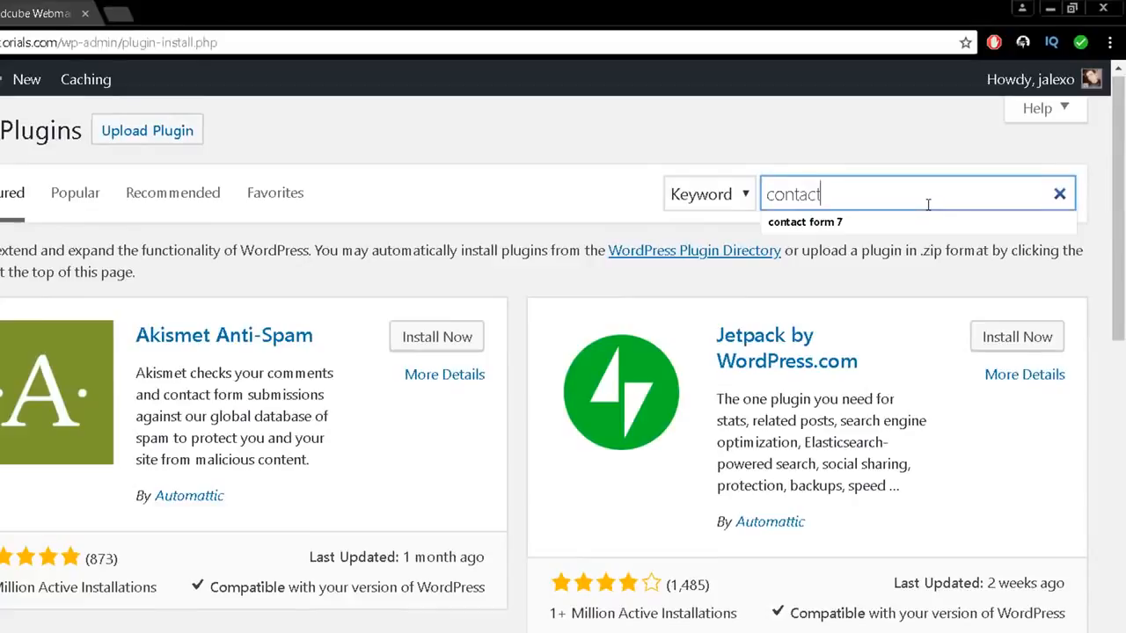
{"action": "type", "text": " for"}
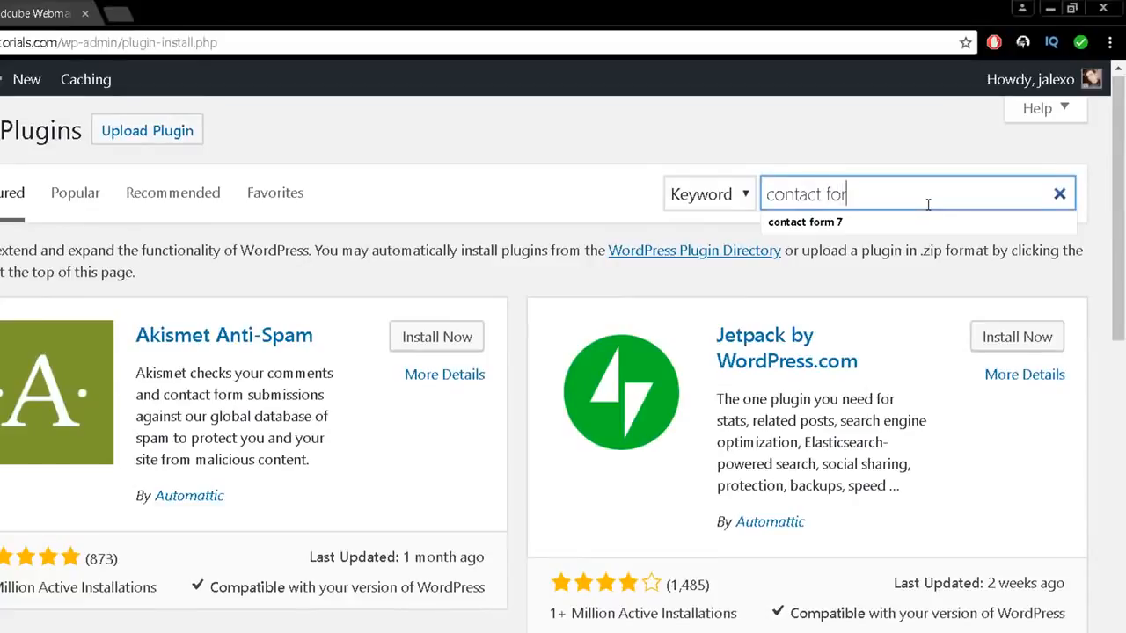
{"action": "key", "text": "BackSpace"}
{"action": "type", "text": "rm 7"}
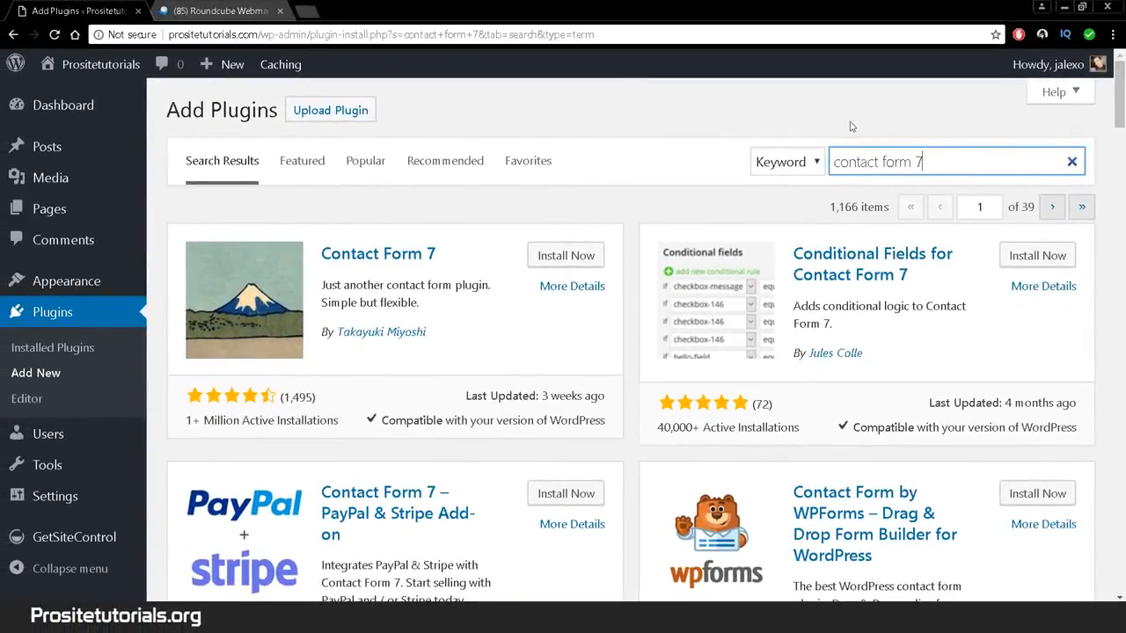
Step: Open the Contact Form 7 details in a separate browser tab, read the description, and close that tab
{"action": "right_click", "coordinate": [549, 291]}
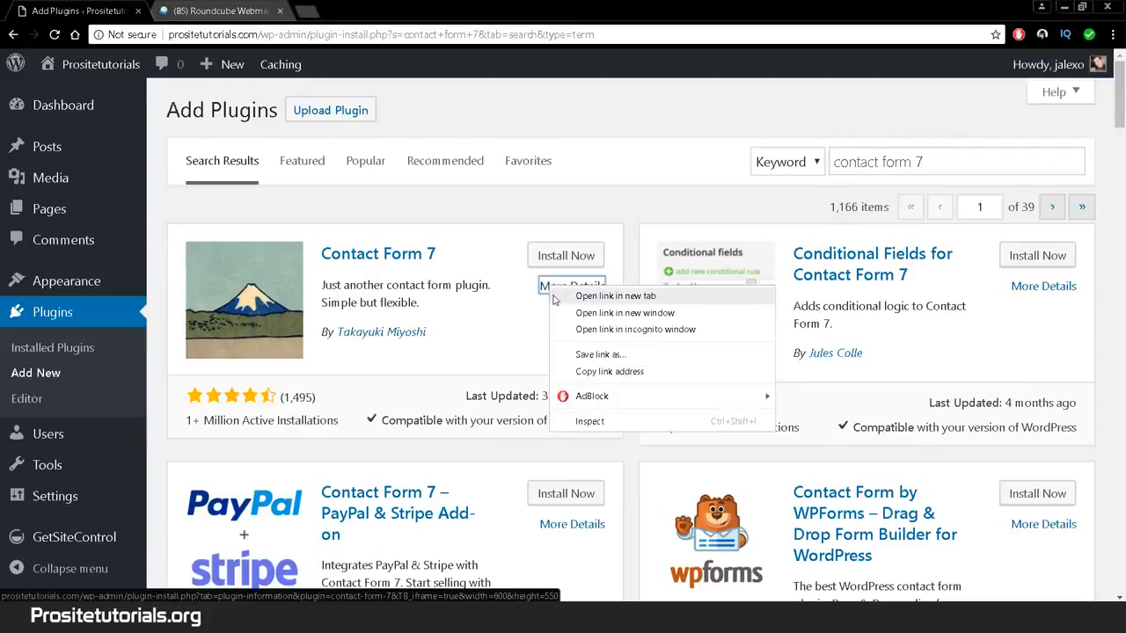
{"action": "left_click", "coordinate": [580, 298]}
{"action": "left_click", "coordinate": [215, 7]}
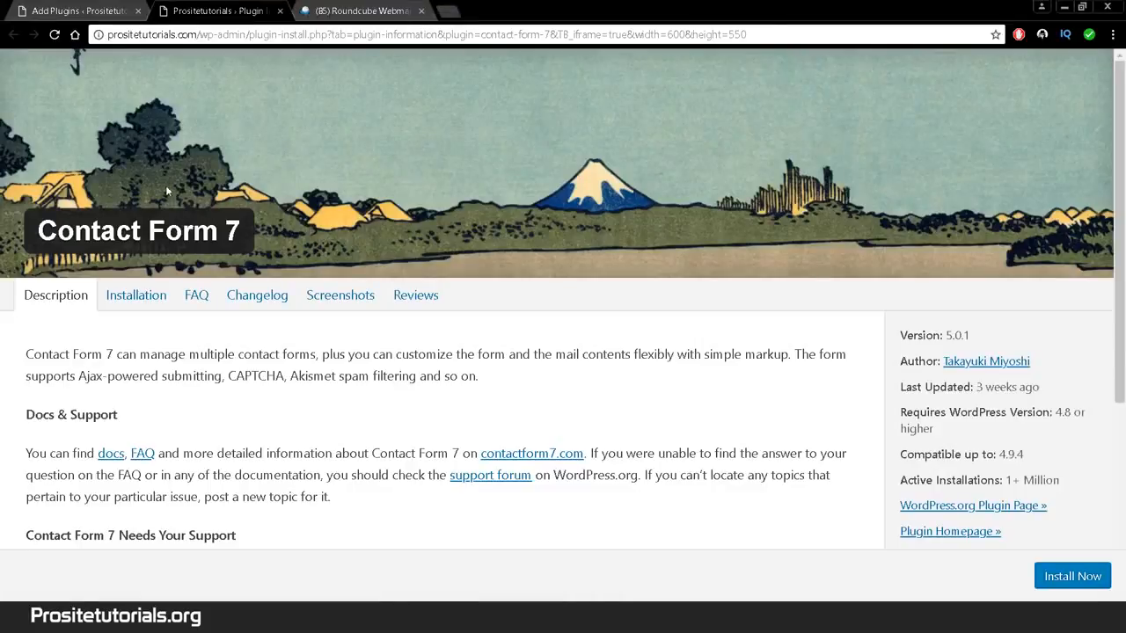
{"action": "scroll", "coordinate": [476, 361], "scroll_direction": "down", "scroll_amount": 1}
{"action": "scroll", "coordinate": [463, 402], "scroll_direction": "up", "scroll_amount": 1}
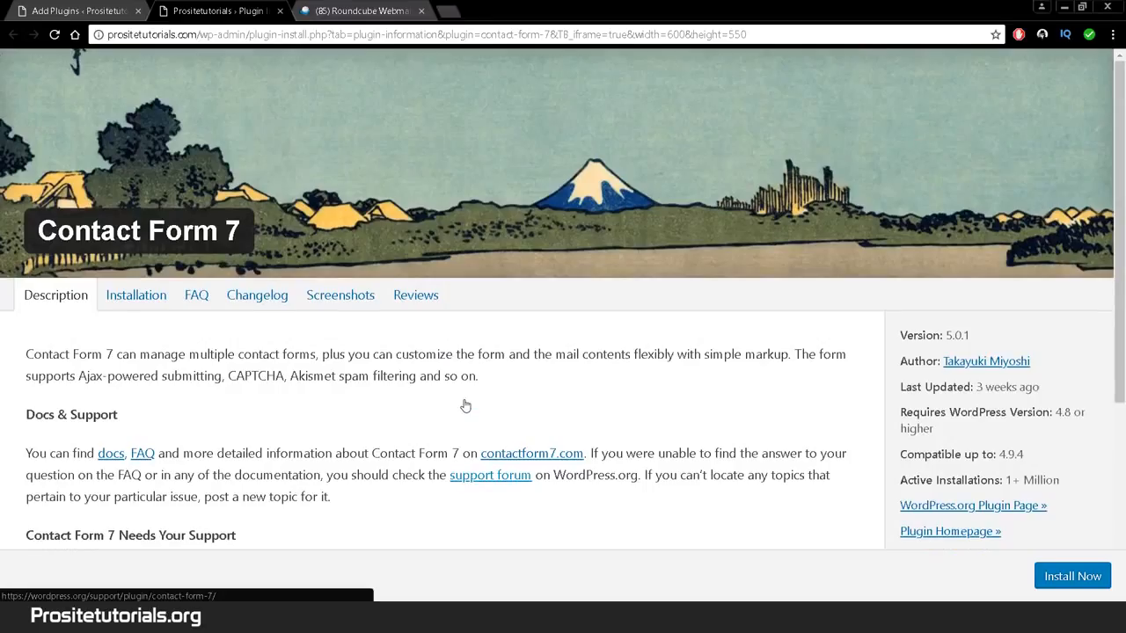
{"action": "scroll", "coordinate": [466, 400], "scroll_direction": "down", "scroll_amount": 2}
{"action": "scroll", "coordinate": [822, 141], "scroll_direction": "down", "scroll_amount": 2}
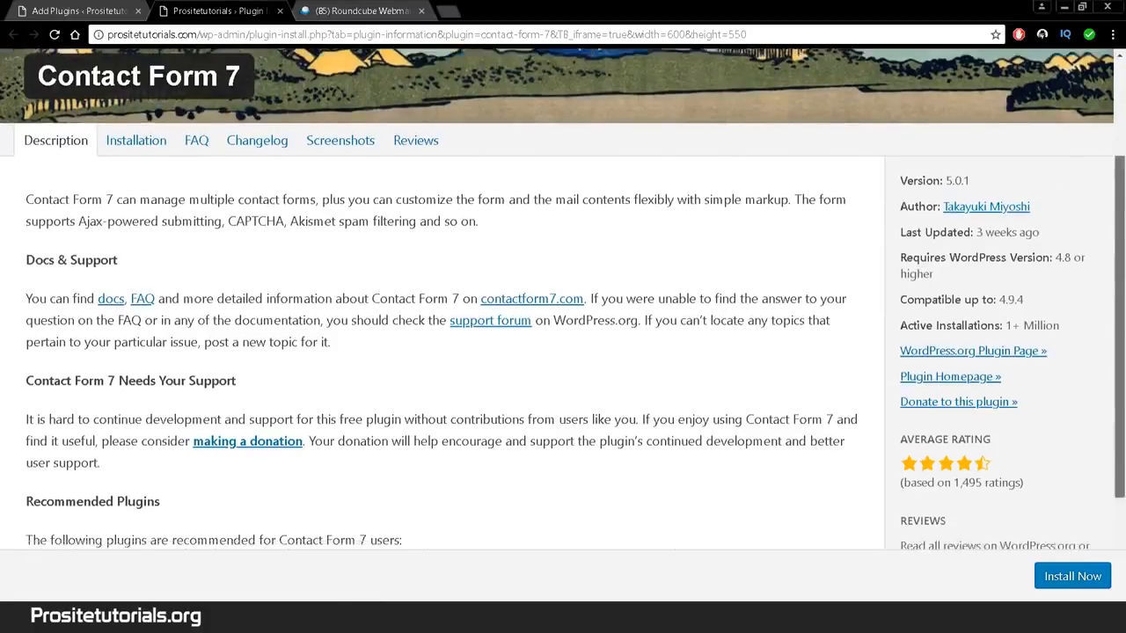
{"action": "left_click", "coordinate": [13, 34]}
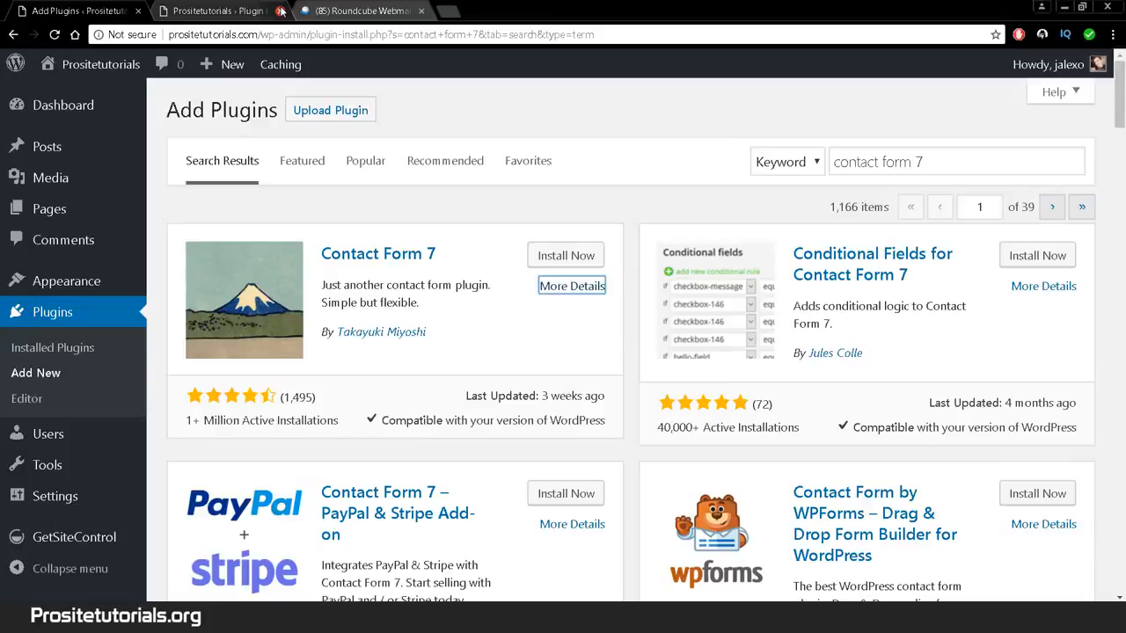
{"action": "left_click", "coordinate": [281, 11]}
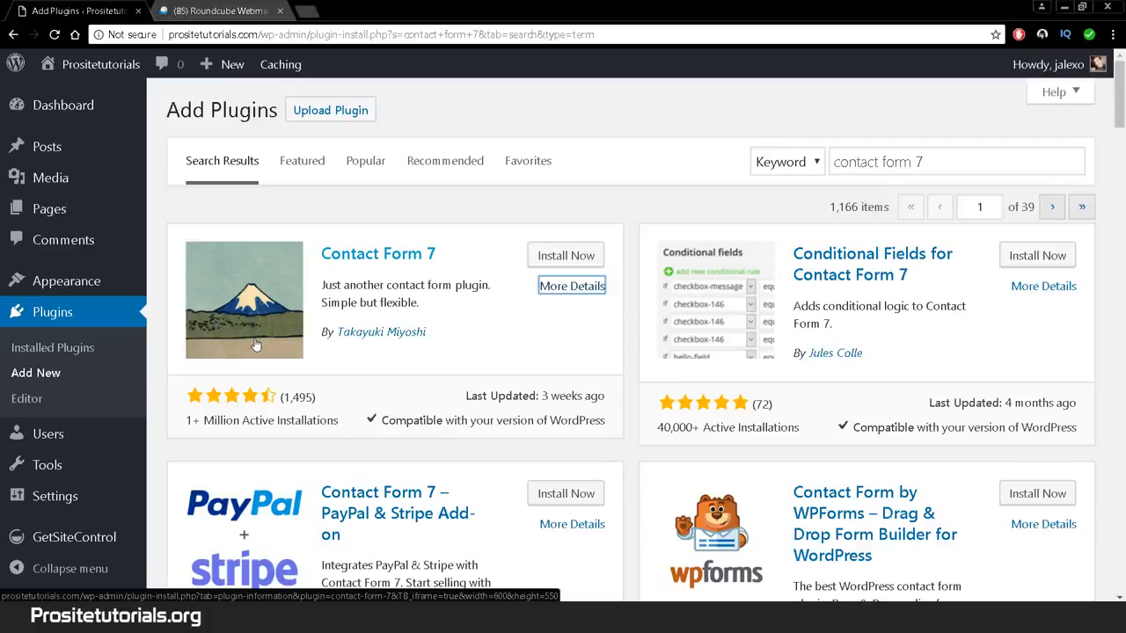
Step: Install and activate the Contact Form 7 plugin
{"action": "left_click", "coordinate": [532, 384]}
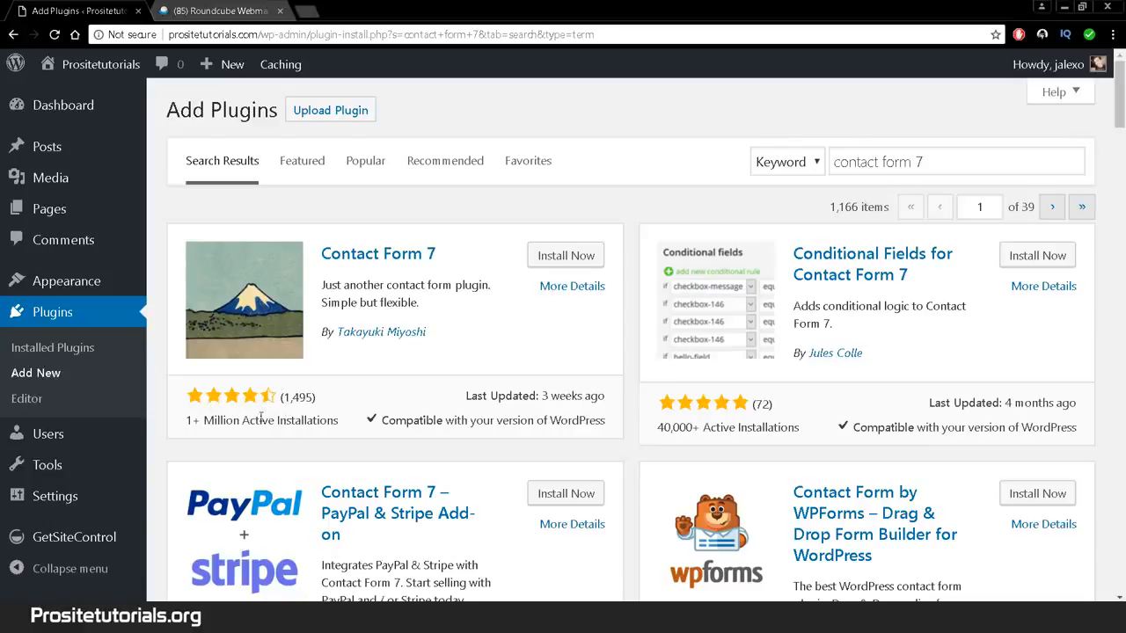
{"action": "left_click", "coordinate": [579, 265]}
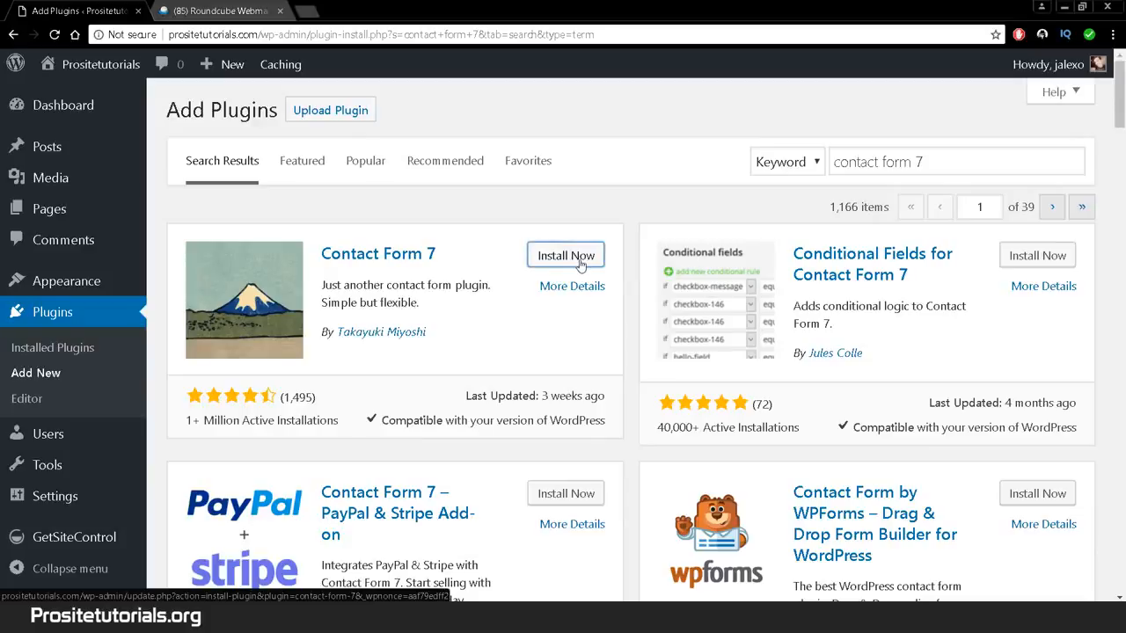
{"action": "left_click", "coordinate": [579, 265]}
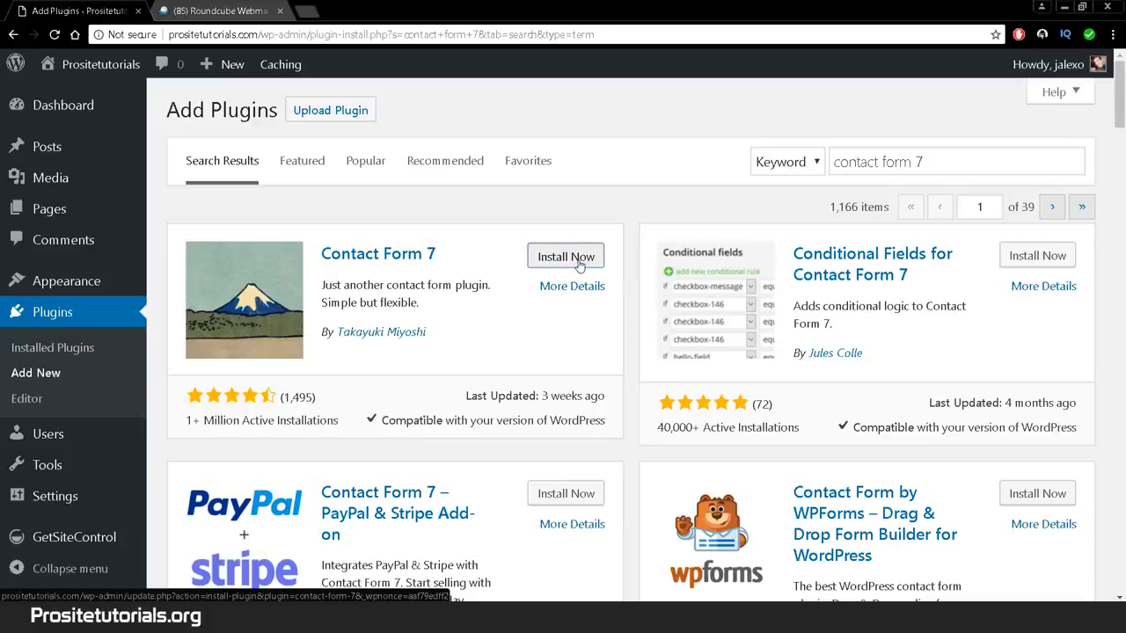
{"action": "left_click", "coordinate": [579, 265]}
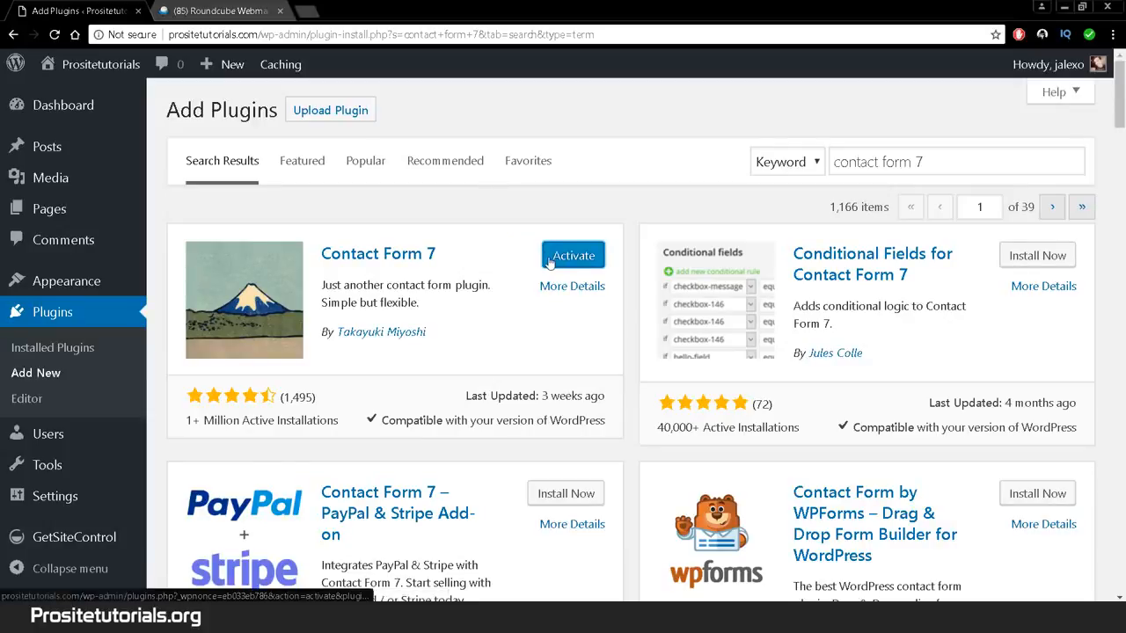
{"action": "left_click", "coordinate": [563, 262]}
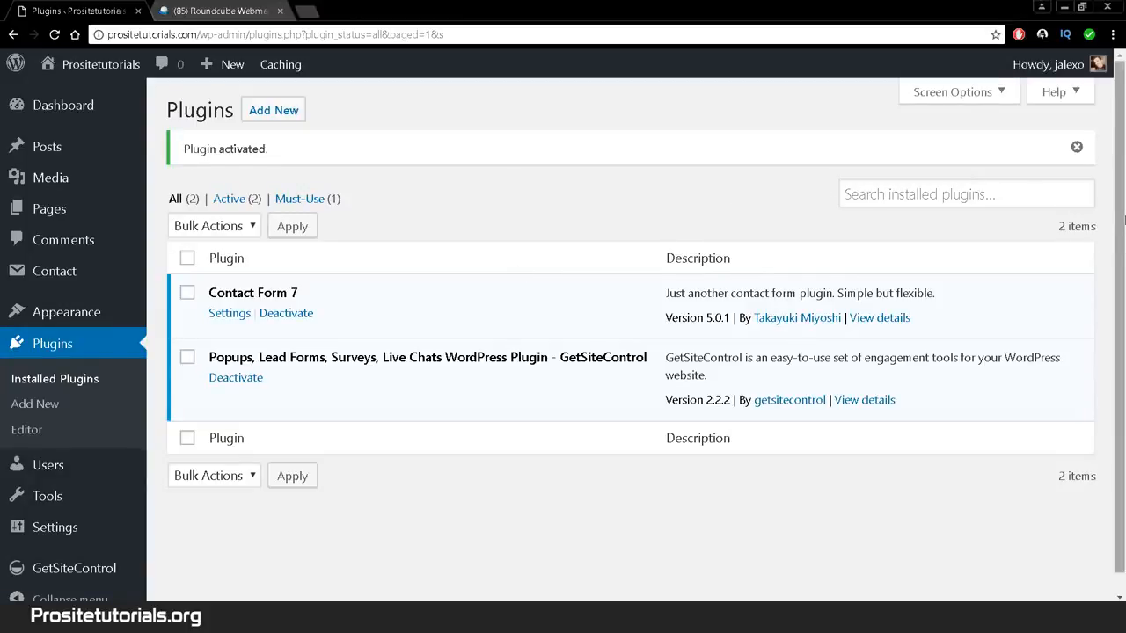
{"action": "scroll", "coordinate": [1122, 262], "scroll_direction": "down", "scroll_amount": 1}
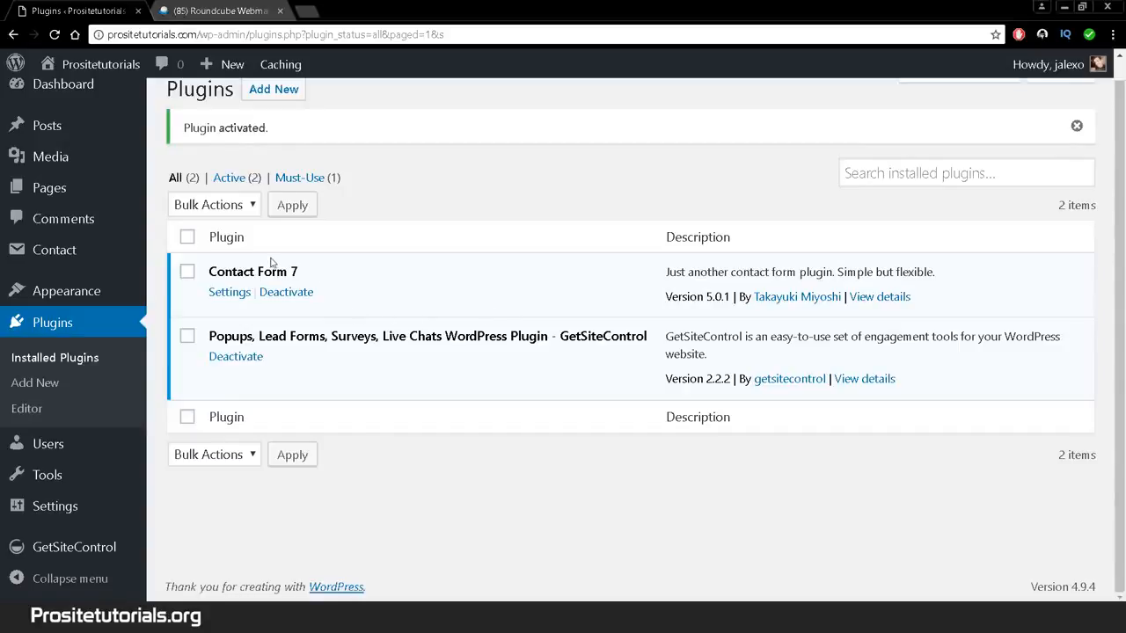
{"action": "mouse_move", "coordinate": [97, 249]}
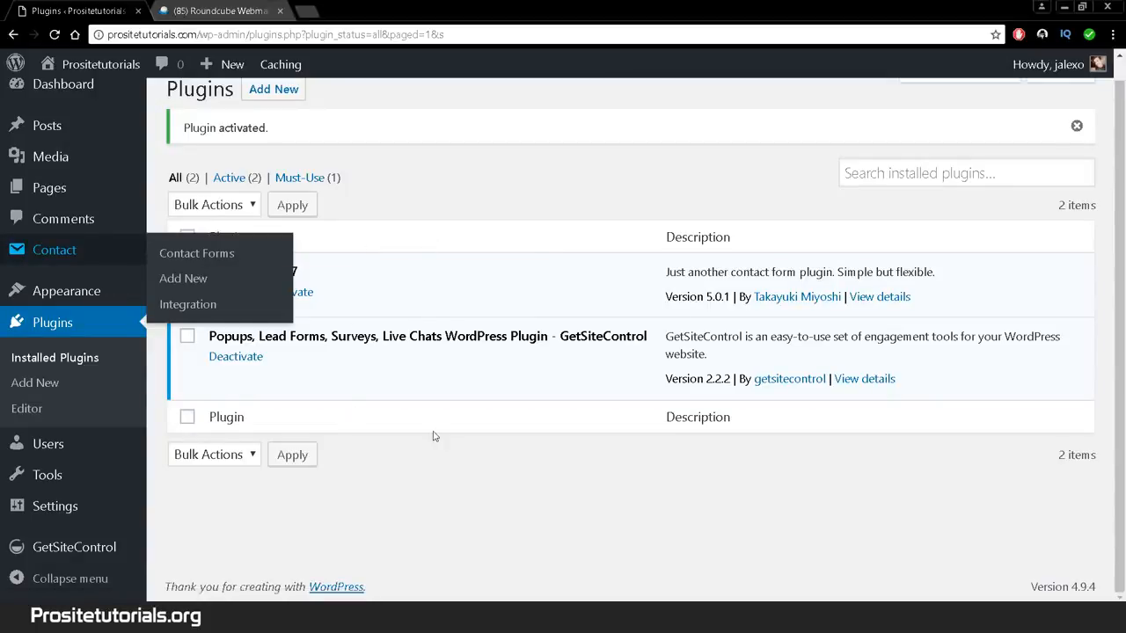
{"action": "mouse_move", "coordinate": [88, 550]}
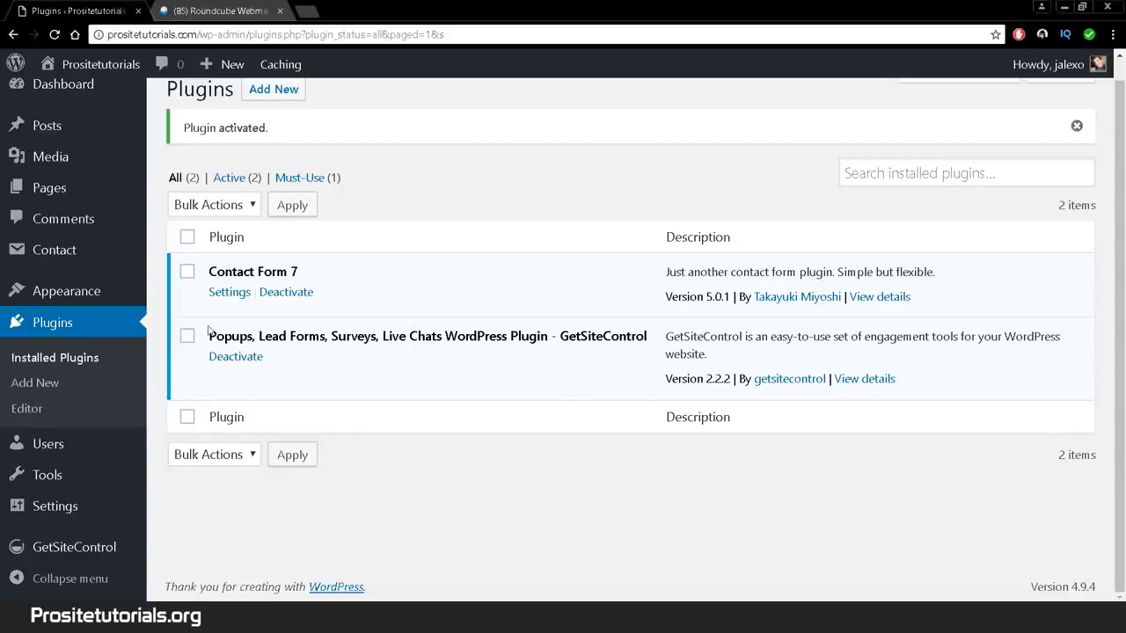
{"action": "left_click_drag", "start_coordinate": [209, 336], "coordinate": [549, 333]}
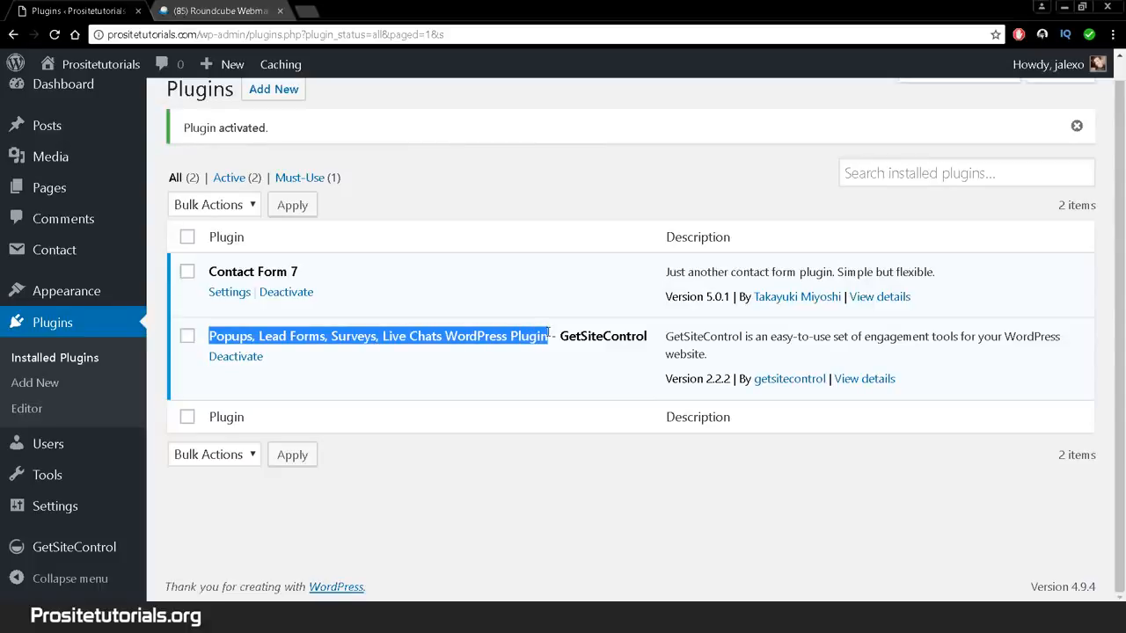
{"action": "left_click", "coordinate": [596, 336]}
{"action": "double_click", "coordinate": [587, 336]}
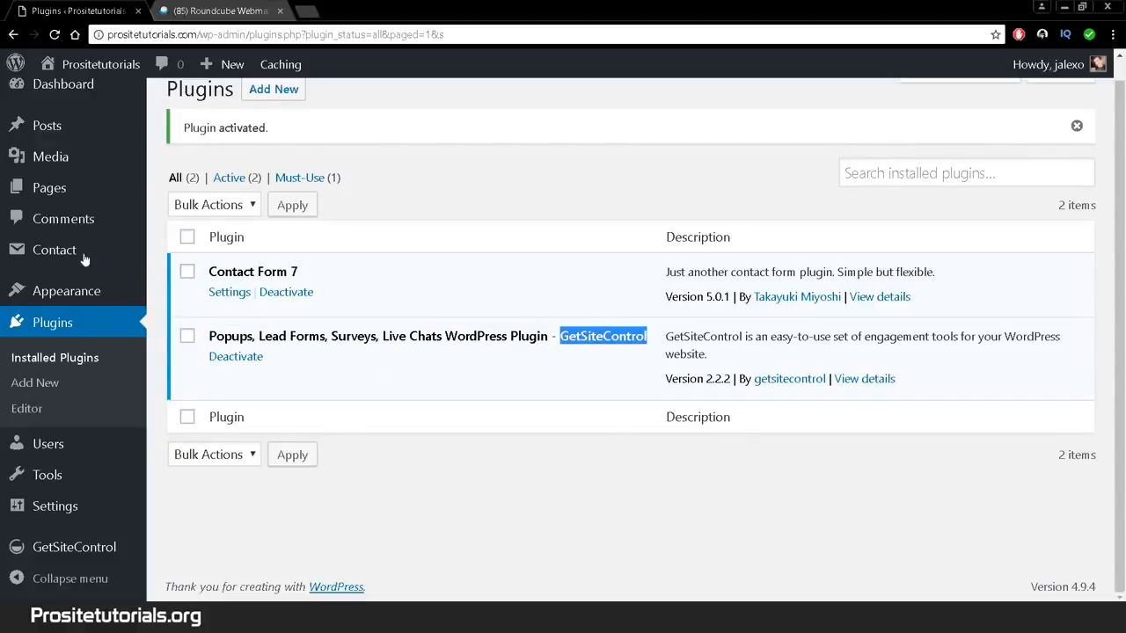
Step: View the Contact Form 7 list of forms and its integration page with the reCAPTCHA service
{"action": "mouse_move", "coordinate": [81, 255]}
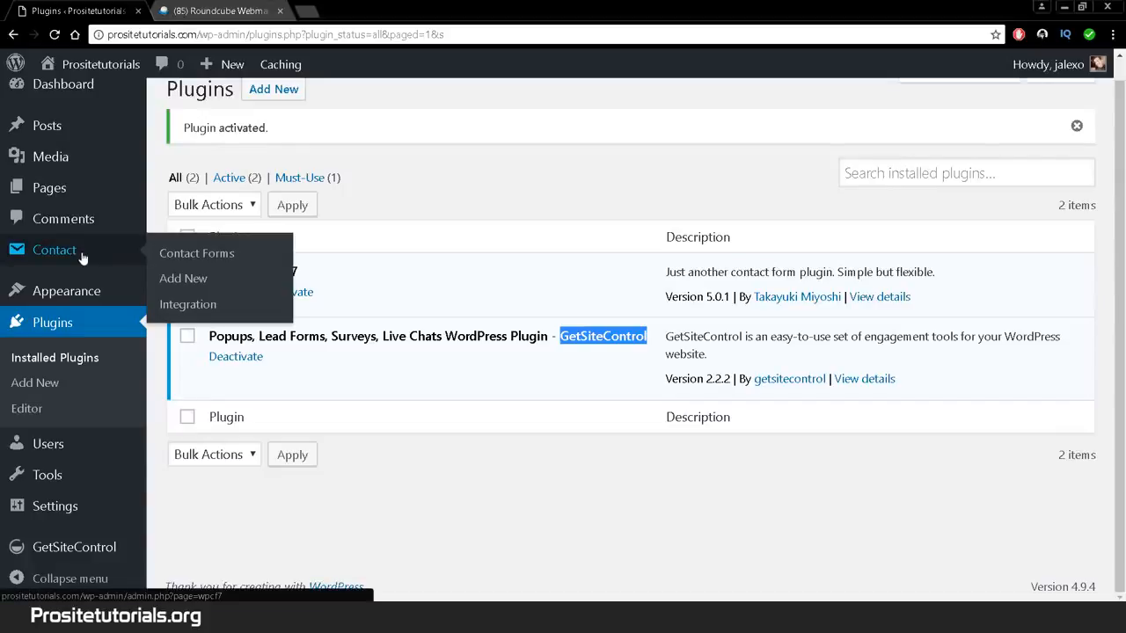
{"action": "left_click", "coordinate": [81, 255]}
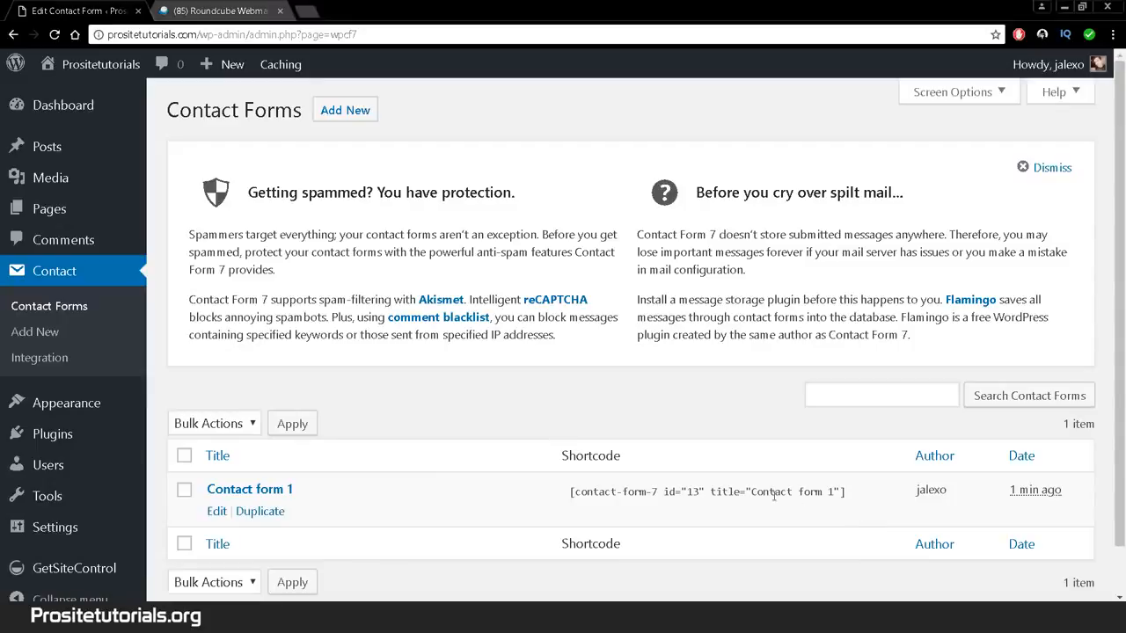
{"action": "left_click", "coordinate": [18, 361]}
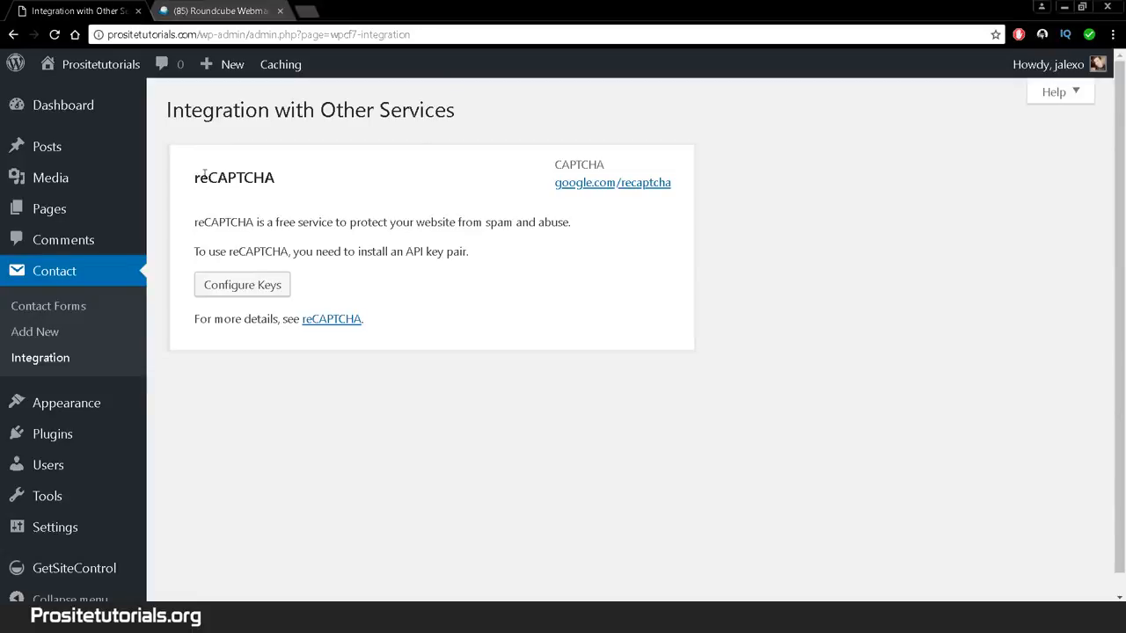
{"action": "left_click_drag", "start_coordinate": [194, 177], "coordinate": [264, 178]}
{"action": "left_click", "coordinate": [266, 179]}
{"action": "left_click", "coordinate": [263, 178]}
Step: Open the linked reCAPTCHA guide in a separate browser tab, review its setup instructions and tag options, and close it
{"action": "left_click", "coordinate": [330, 322]}
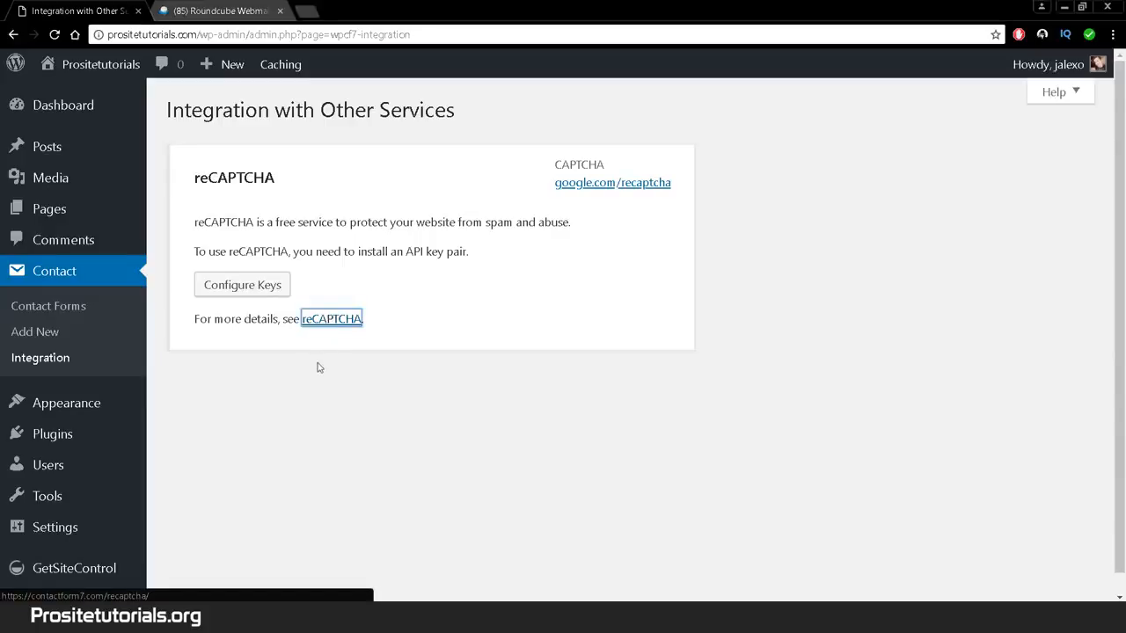
{"action": "right_click", "coordinate": [317, 364]}
{"action": "left_click", "coordinate": [246, 365]}
{"action": "left_click", "coordinate": [347, 322]}
{"action": "right_click", "coordinate": [347, 322]}
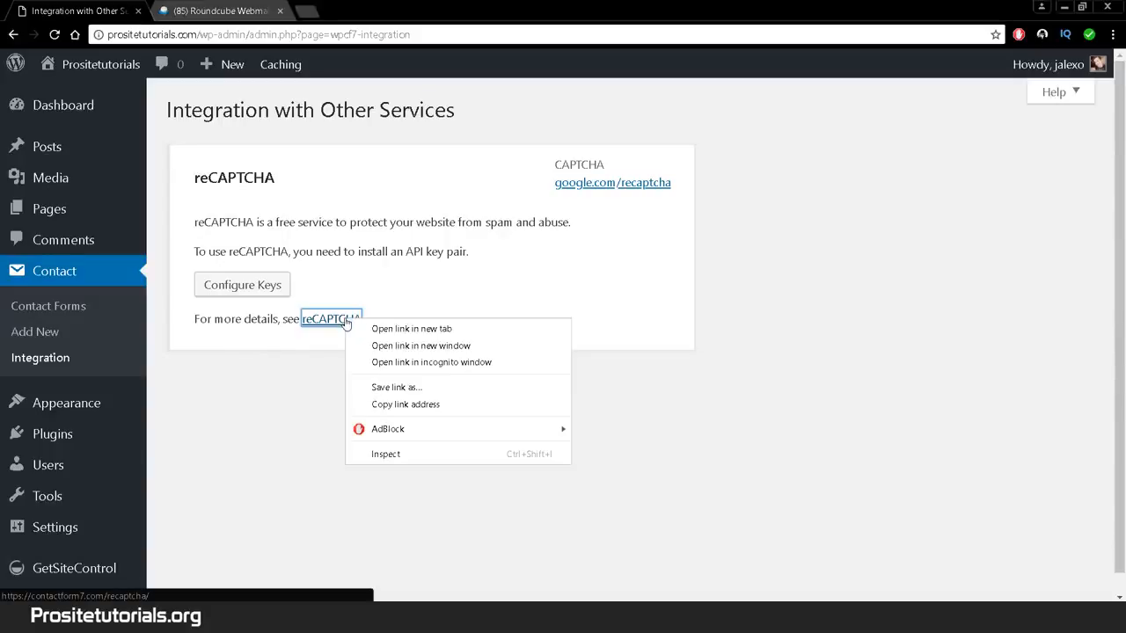
{"action": "left_click", "coordinate": [378, 331]}
{"action": "key", "text": "ctrl+Tab"}
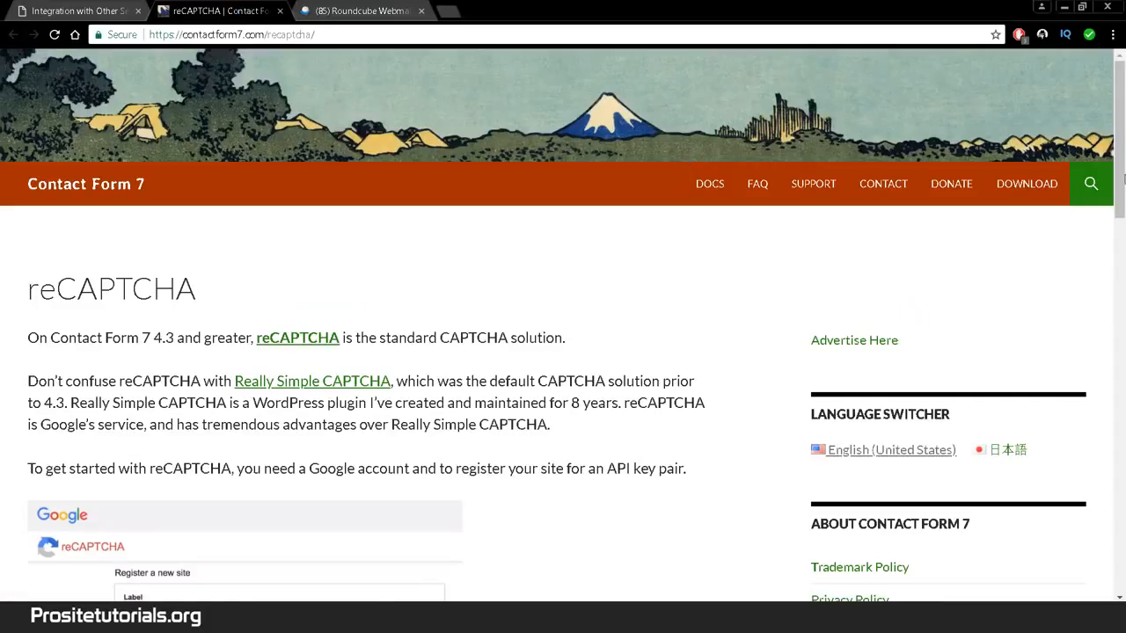
{"action": "left_click_drag", "start_coordinate": [1122, 154], "coordinate": [1113, 348]}
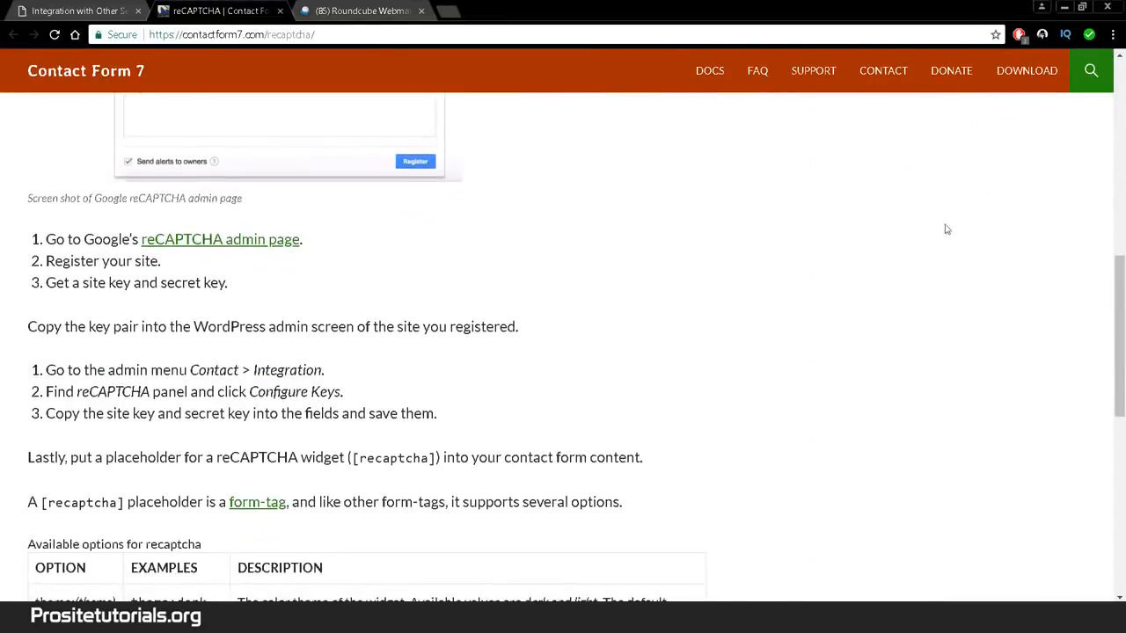
{"action": "scroll", "coordinate": [297, 306], "scroll_direction": "down", "scroll_amount": 7}
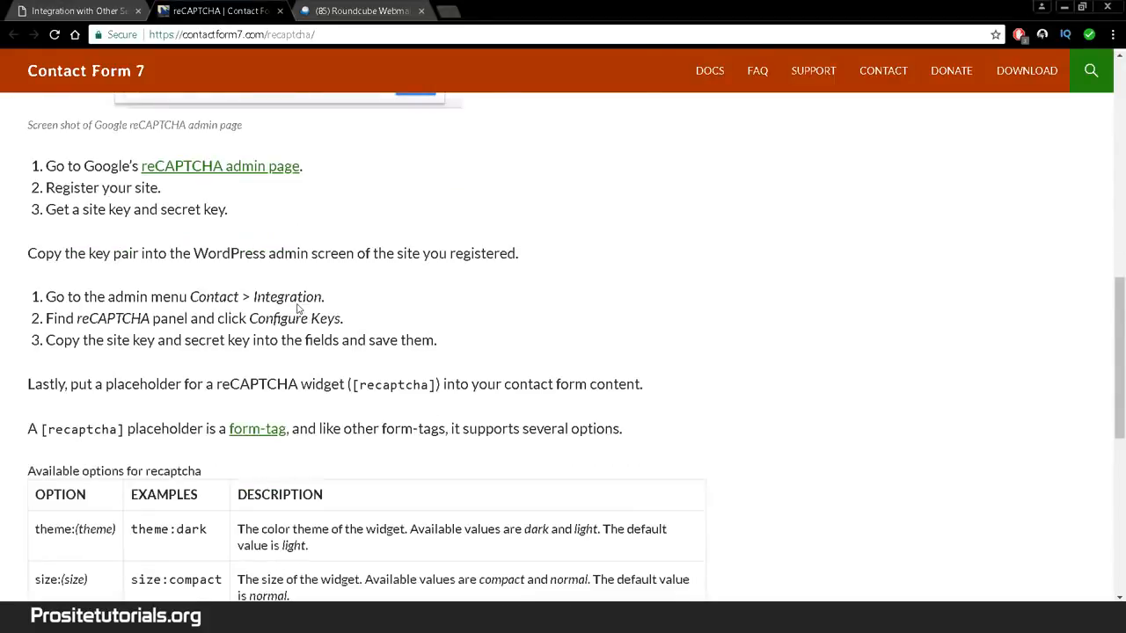
{"action": "scroll", "coordinate": [296, 308], "scroll_direction": "up", "scroll_amount": 1}
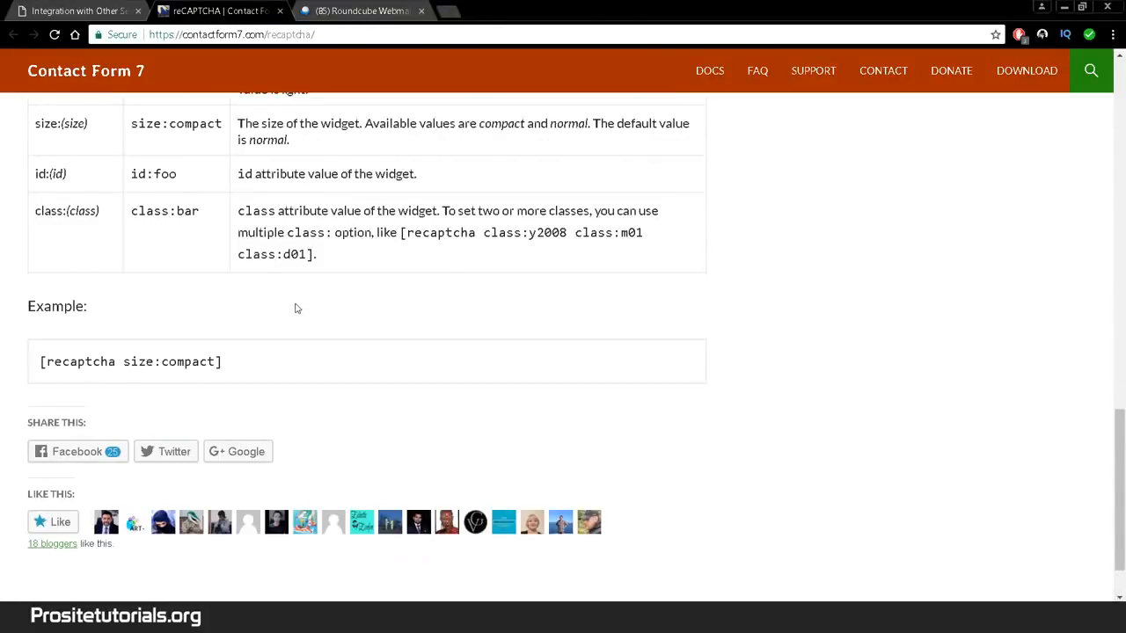
{"action": "scroll", "coordinate": [297, 308], "scroll_direction": "up", "scroll_amount": 8}
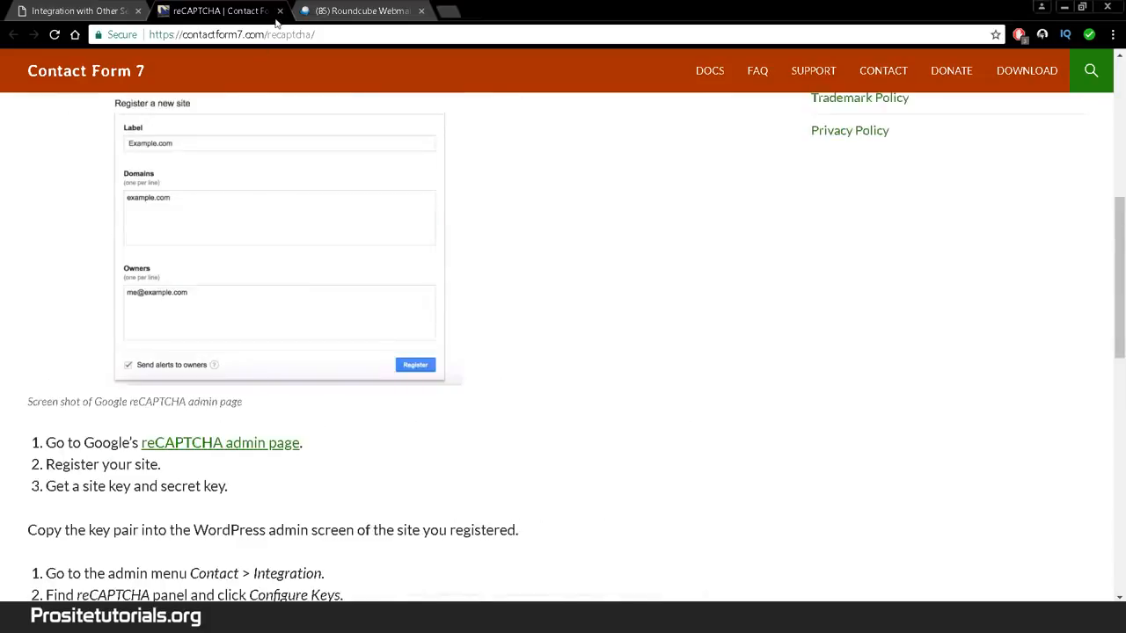
{"action": "left_click", "coordinate": [280, 11]}
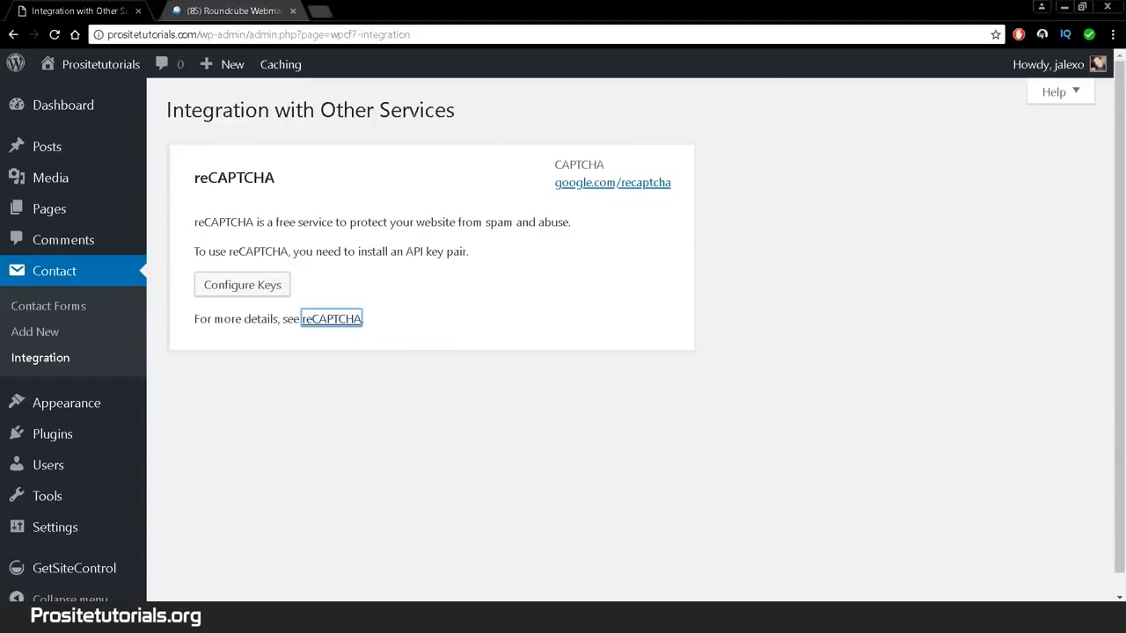
Step: Create a new contact form titled "Contact form - main one" and save it with the default form template
{"action": "left_click", "coordinate": [89, 306]}
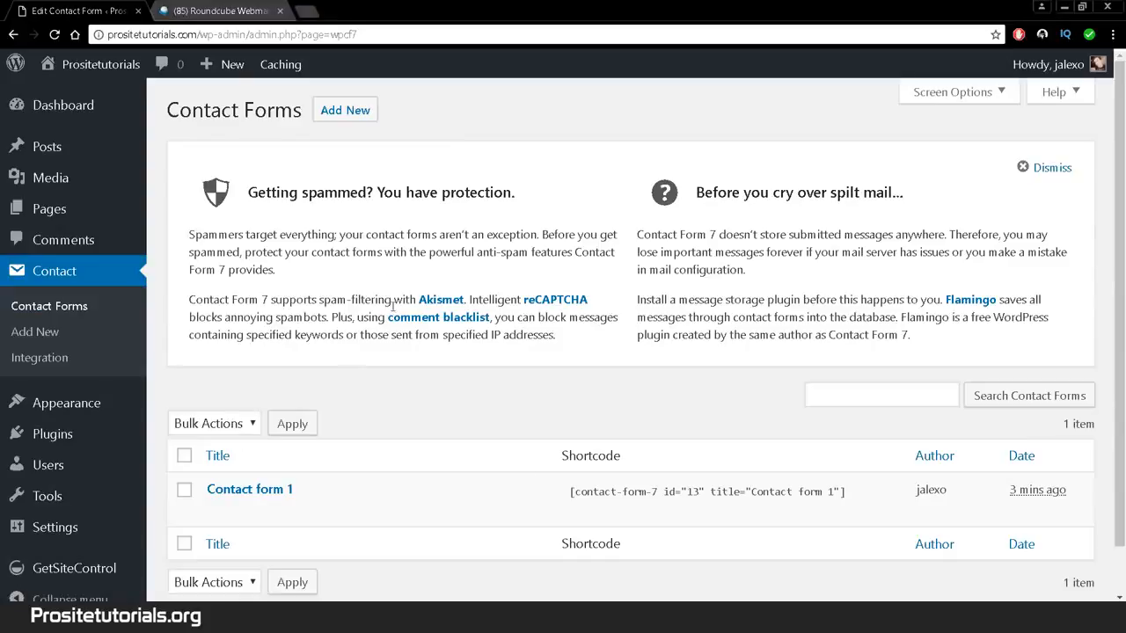
{"action": "left_click", "coordinate": [357, 119]}
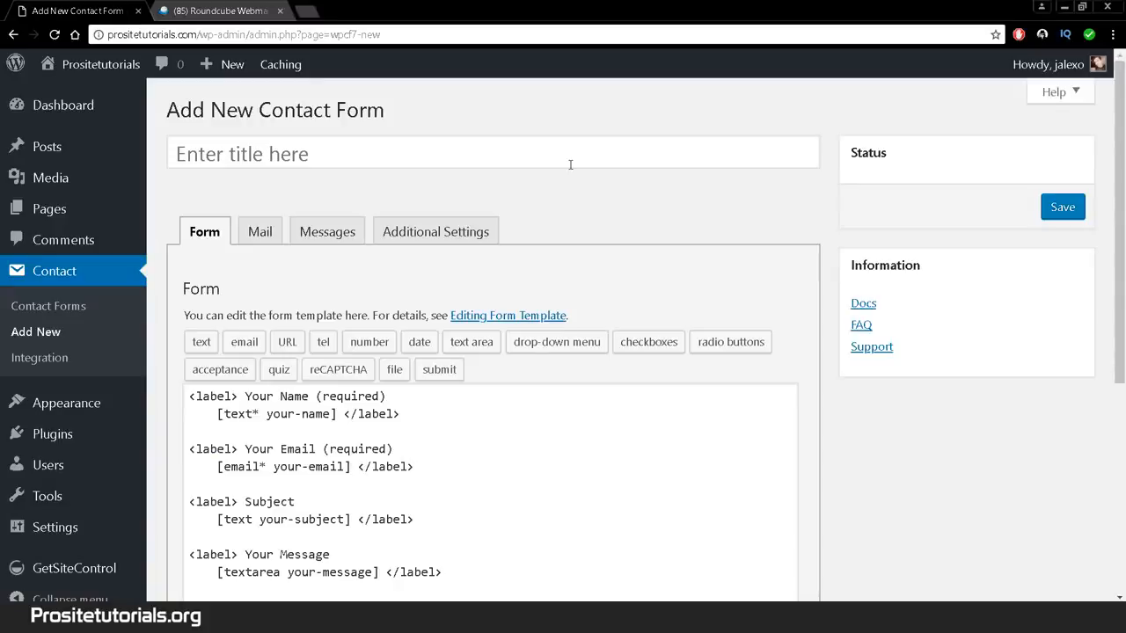
{"action": "left_click", "coordinate": [222, 161]}
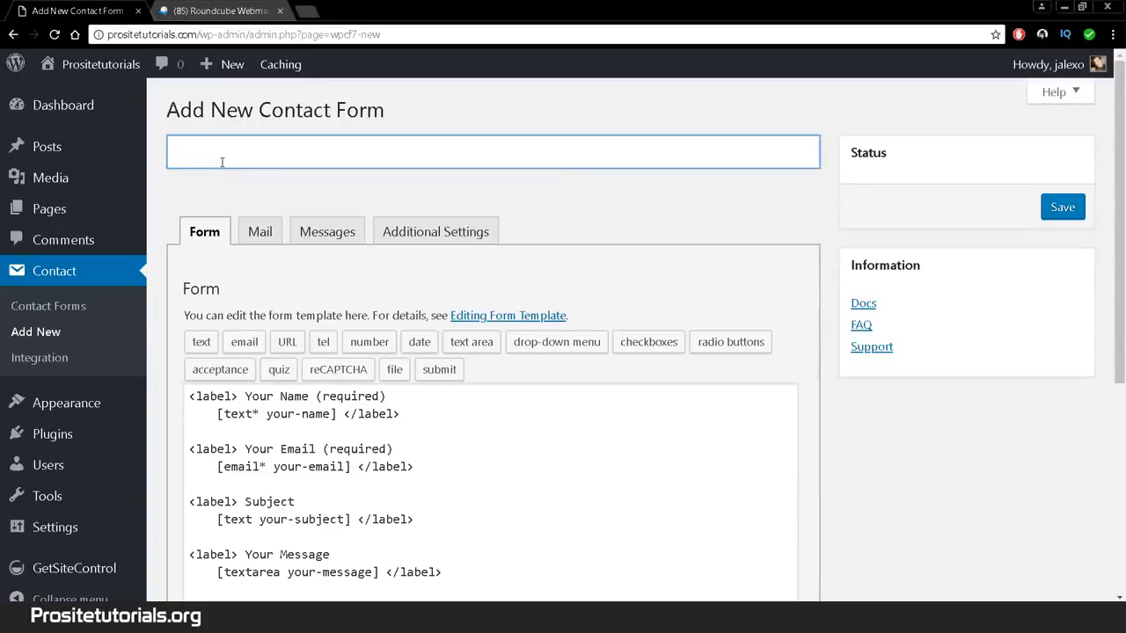
{"action": "type", "text": "Contra"}
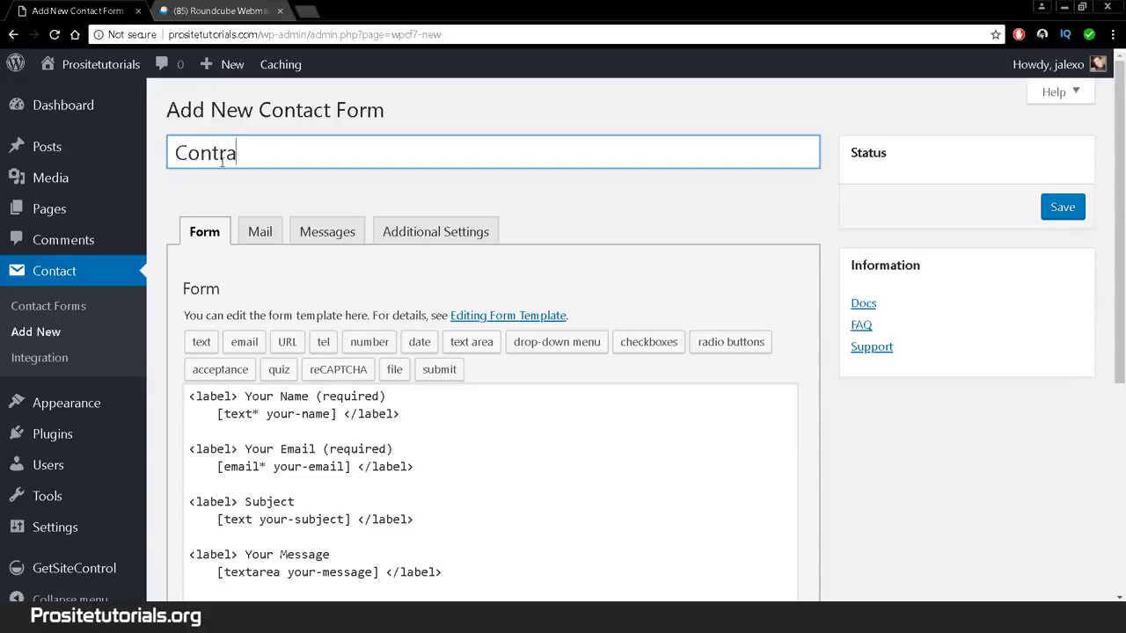
{"action": "key", "text": "BackSpace"}
{"action": "key", "text": "BackSpace"}
{"action": "type", "text": "act form . "}
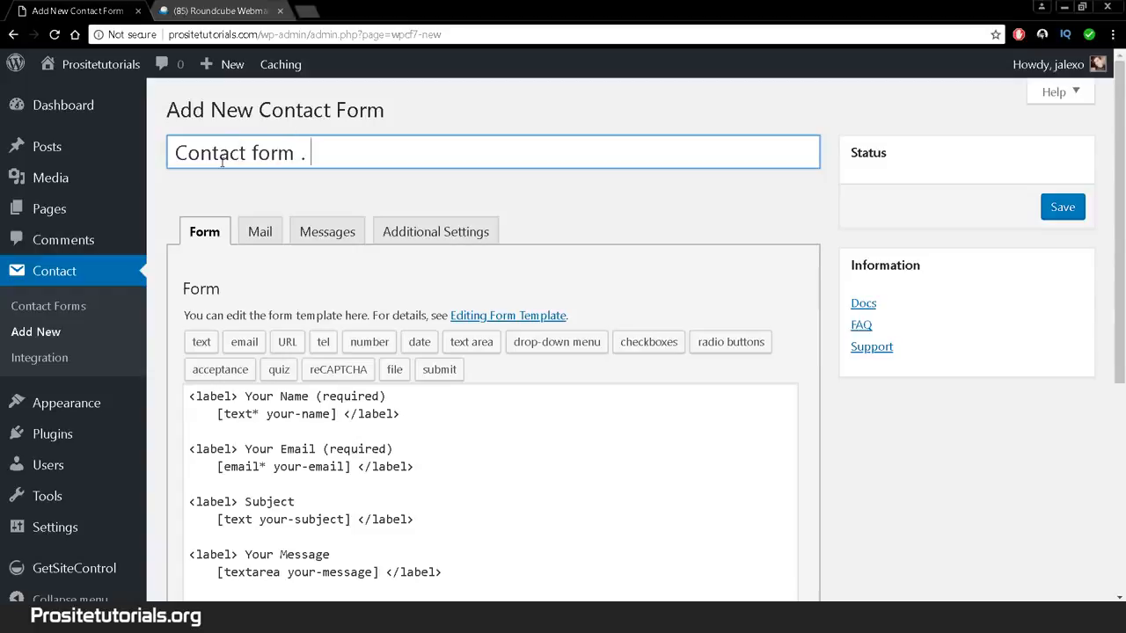
{"action": "type", "text": "main"}
{"action": "key", "text": "BackSpace"}
{"action": "key", "text": "BackSpace"}
{"action": "key", "text": "BackSpace"}
{"action": "key", "text": "BackSpace"}
{"action": "key", "text": "BackSpace"}
{"action": "key", "text": "BackSpace"}
{"action": "key", "text": "BackSpace"}
{"action": "type", "text": "- main one"}
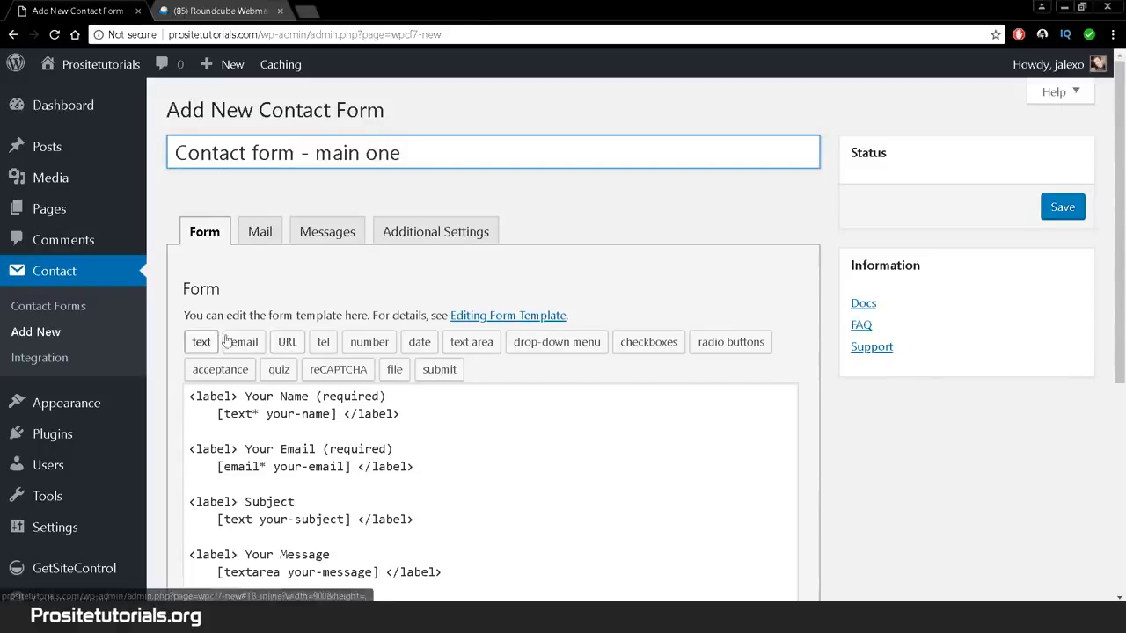
{"action": "left_click", "coordinate": [1061, 206]}
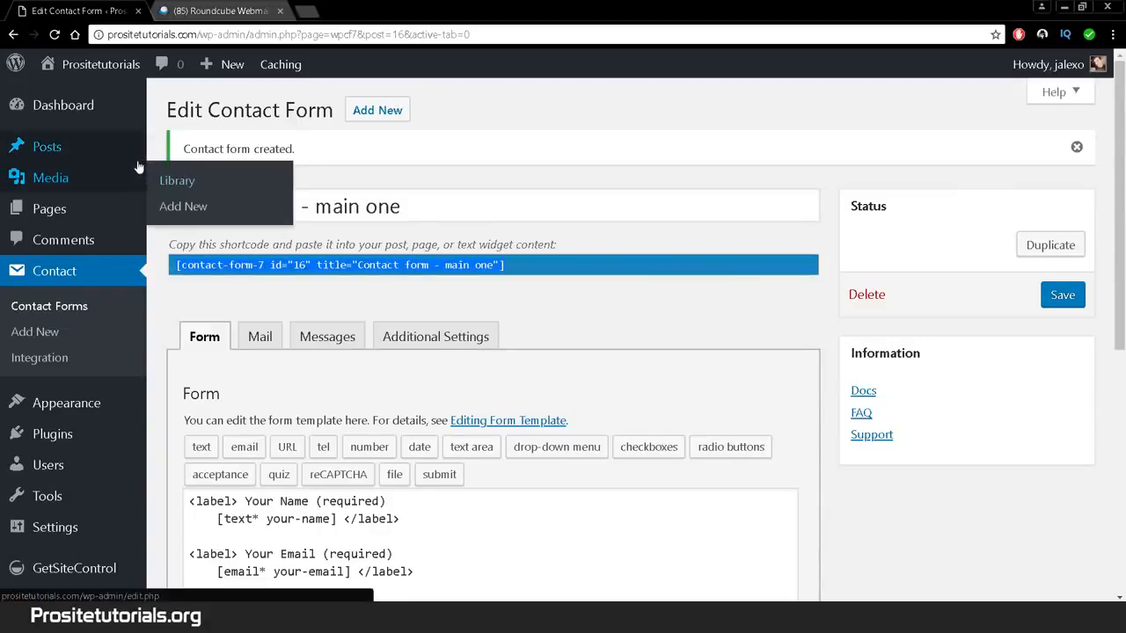
Step: Start a new page in a separate browser tab and title it "Contact"
{"action": "mouse_move", "coordinate": [84, 214]}
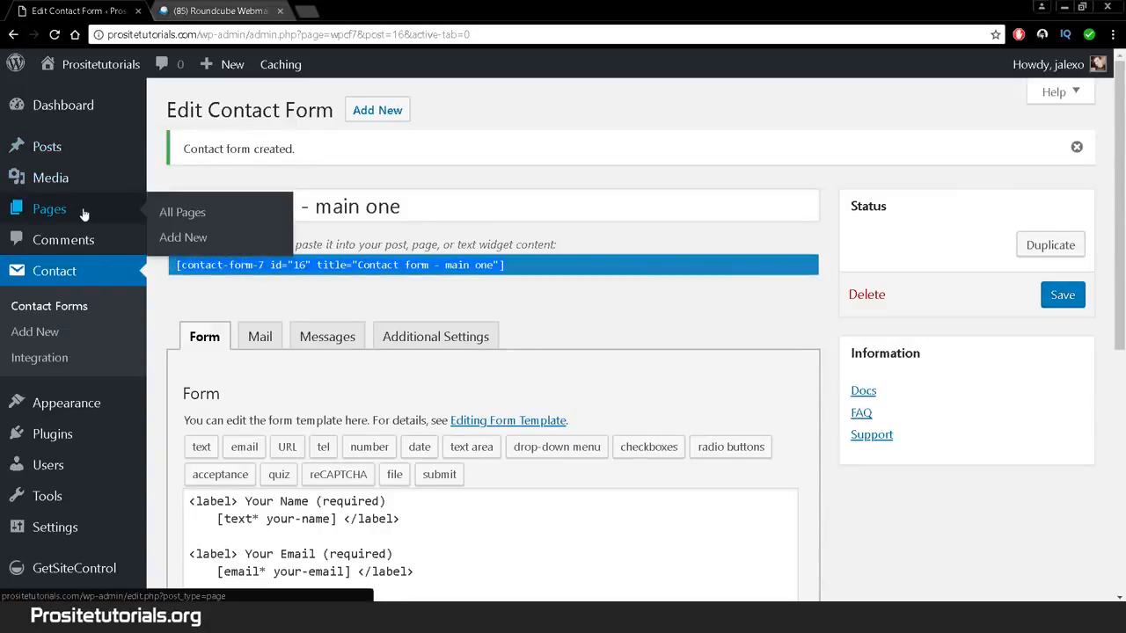
{"action": "right_click", "coordinate": [167, 243]}
{"action": "left_click", "coordinate": [211, 252]}
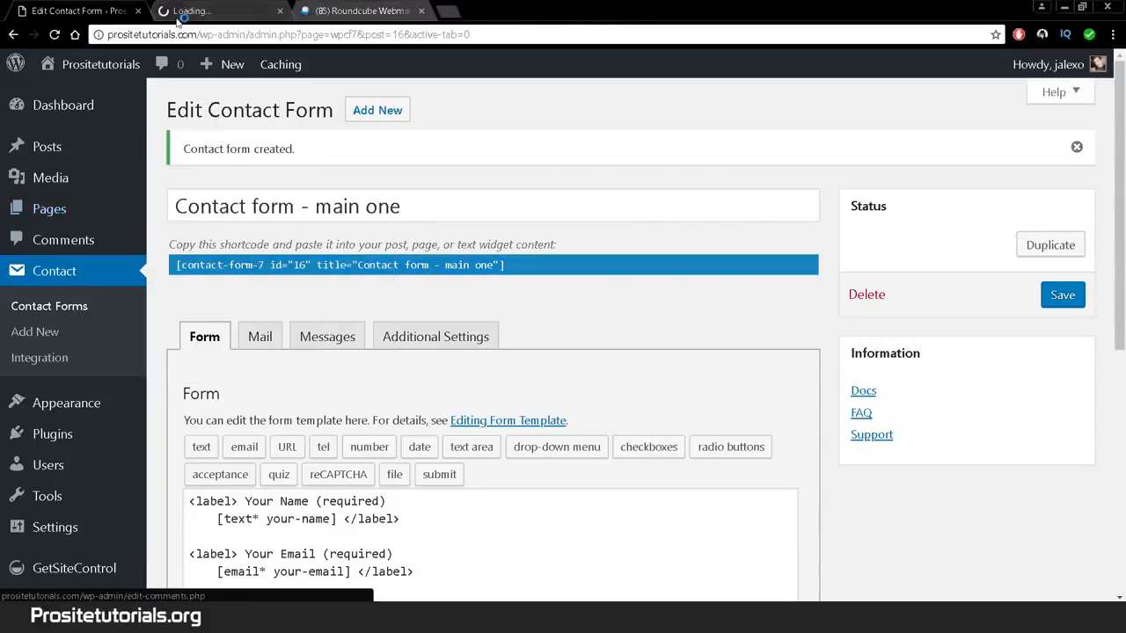
{"action": "left_click", "coordinate": [187, 13]}
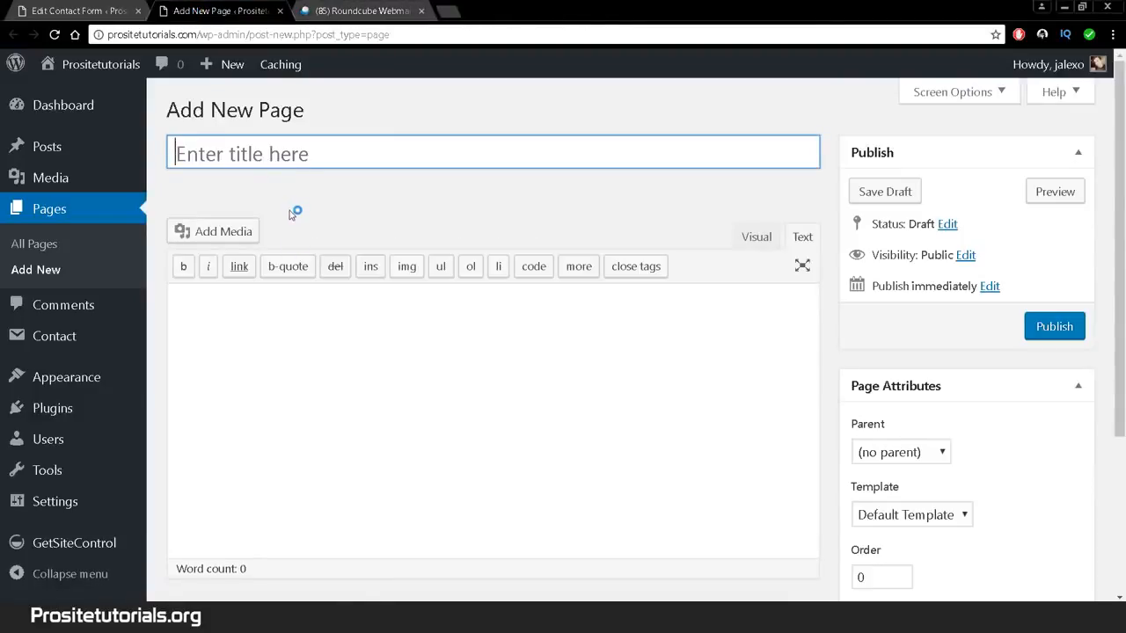
{"action": "type", "text": "Coi"}
{"action": "type", "text": "ontact"}
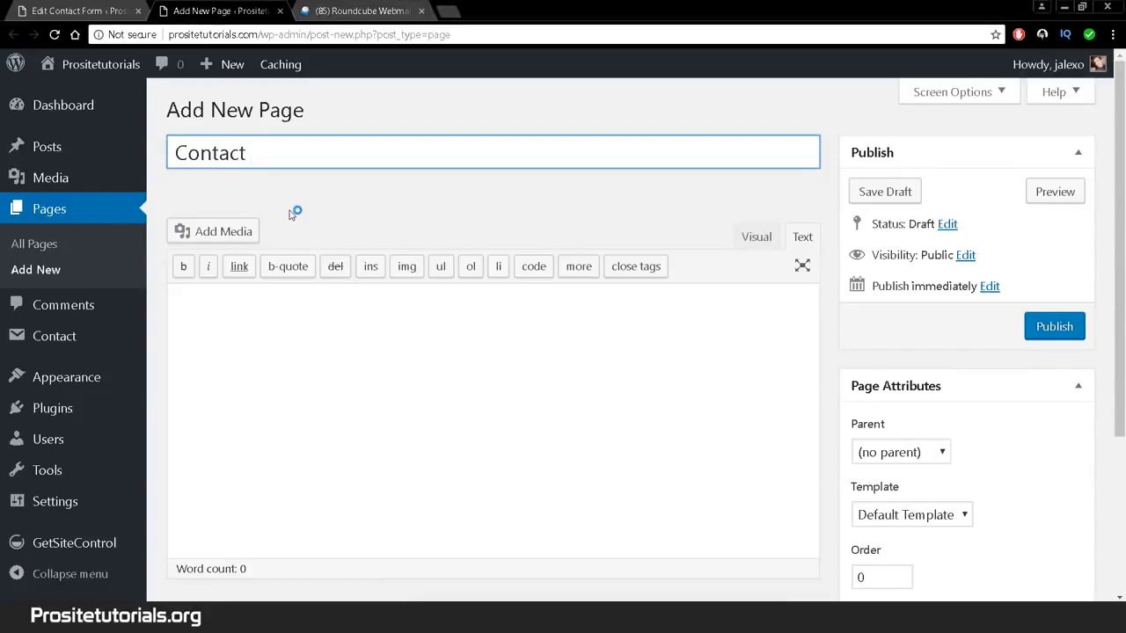
Step: Insert the shortcode [contact-form-7 id="16" title="Contact form - main one"] into the Contact page's body and publish the page
{"action": "left_click", "coordinate": [528, 326]}
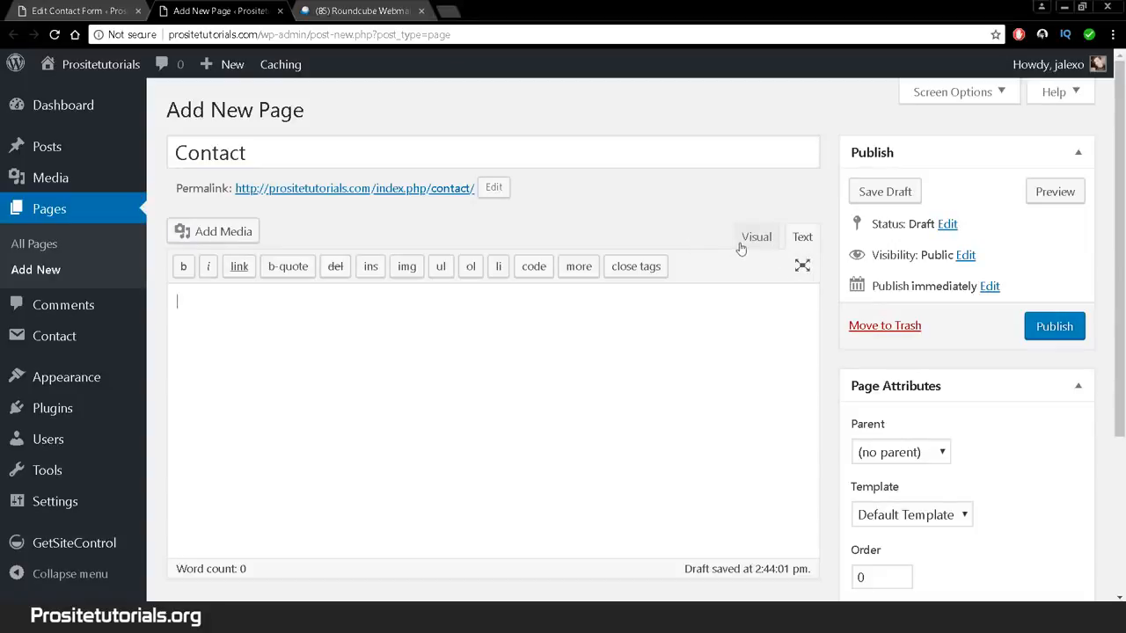
{"action": "left_click", "coordinate": [663, 307]}
{"action": "type", "text": "[contact-form-7 id=\"16\" title=\"Contact form - main one\"]"}
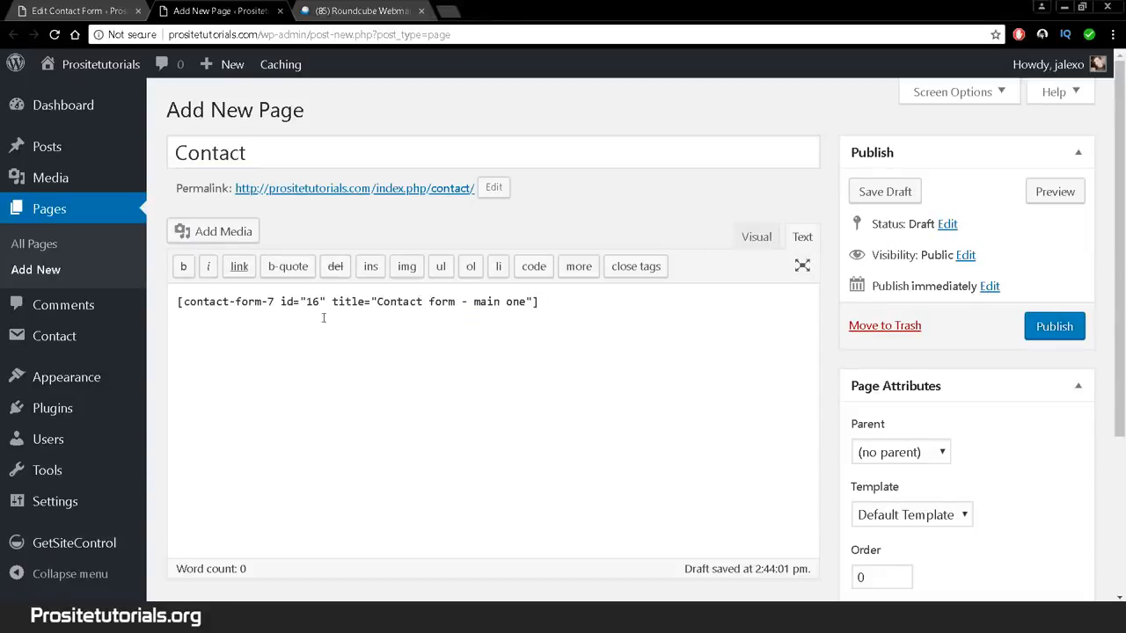
{"action": "key", "text": "ctrl+a"}
{"action": "left_click", "coordinate": [120, 10]}
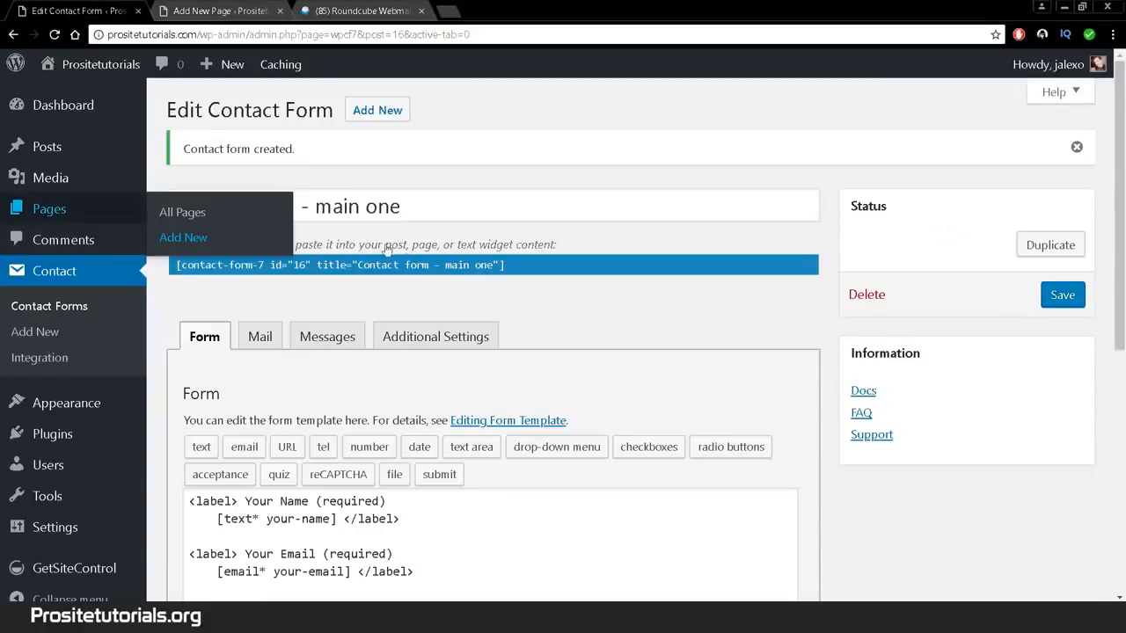
{"action": "left_click", "coordinate": [220, 10]}
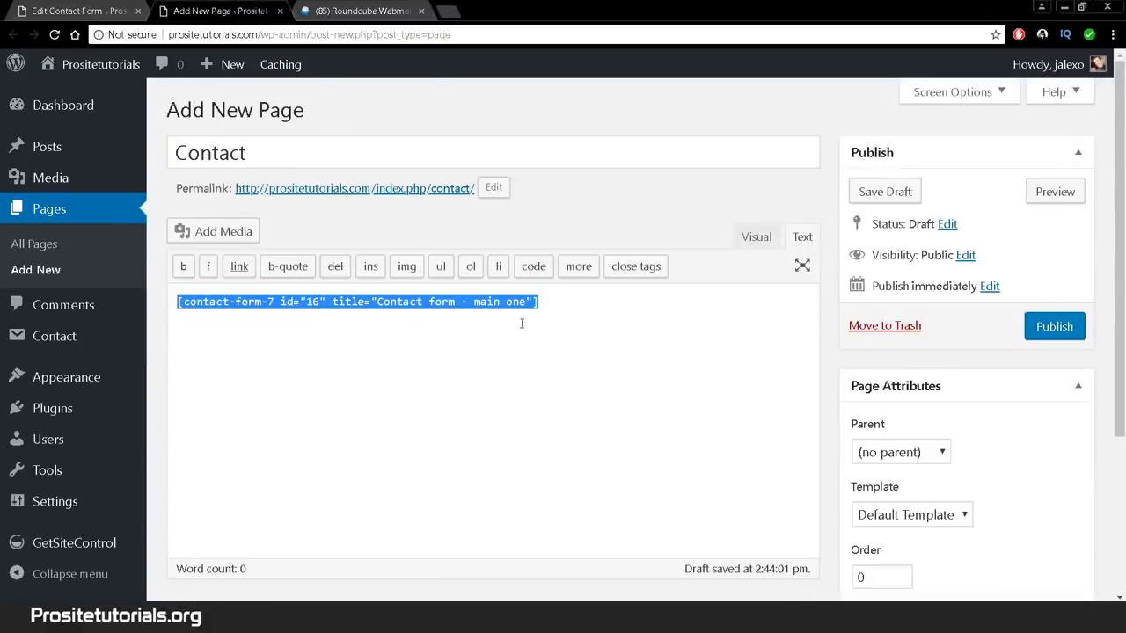
{"action": "left_click", "coordinate": [558, 310]}
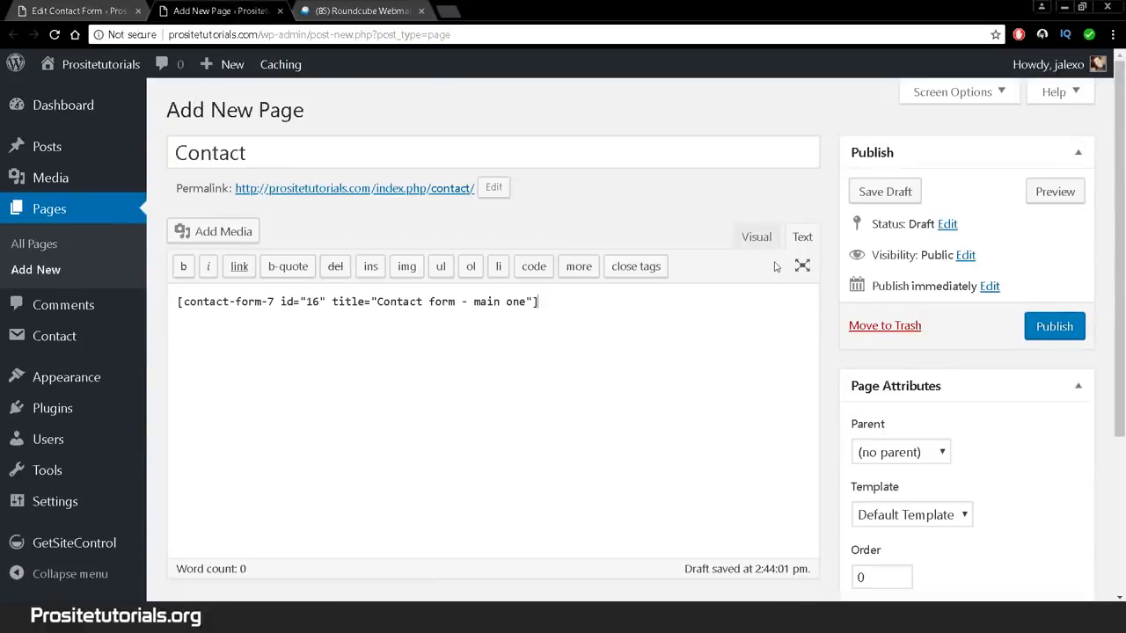
{"action": "type", "text": "c"}
{"action": "left_click", "coordinate": [1053, 326]}
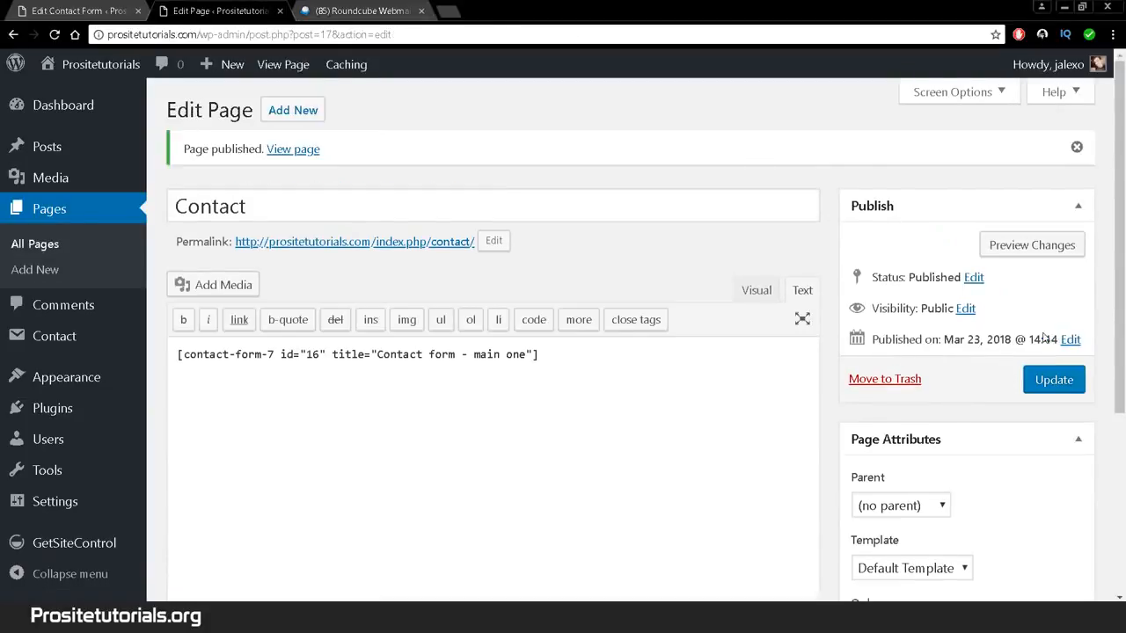
Step: Open the published Contact page through its permalink and examine the name, email, subject and message fields of the form
{"action": "left_click", "coordinate": [413, 244]}
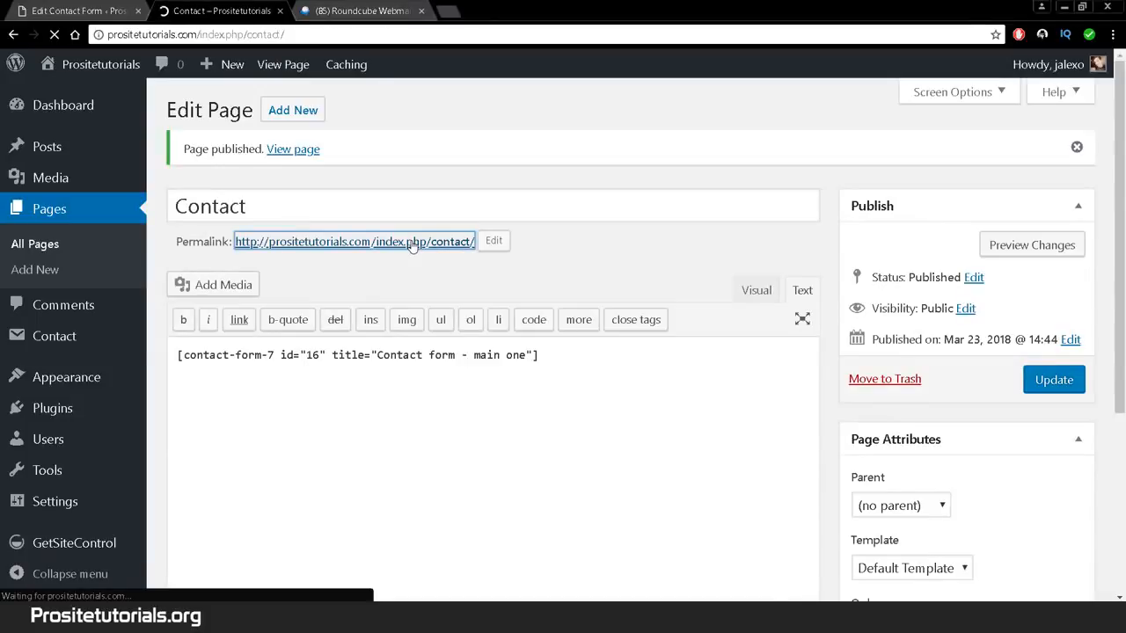
{"action": "scroll", "coordinate": [425, 356], "scroll_direction": "down", "scroll_amount": 3}
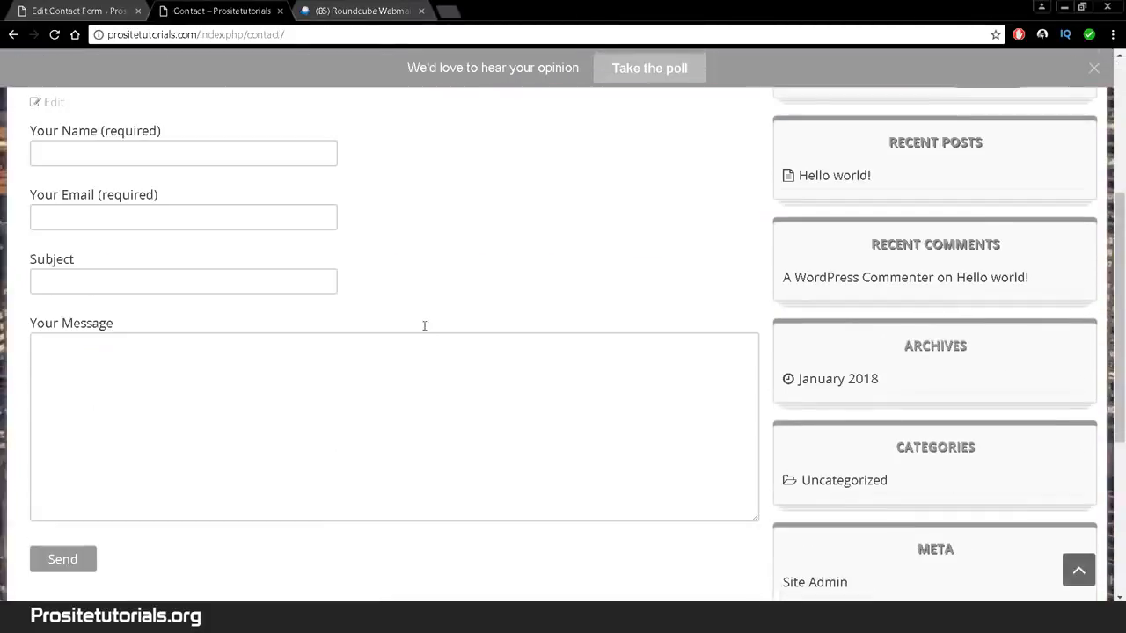
{"action": "scroll", "coordinate": [420, 308], "scroll_direction": "up", "scroll_amount": 2}
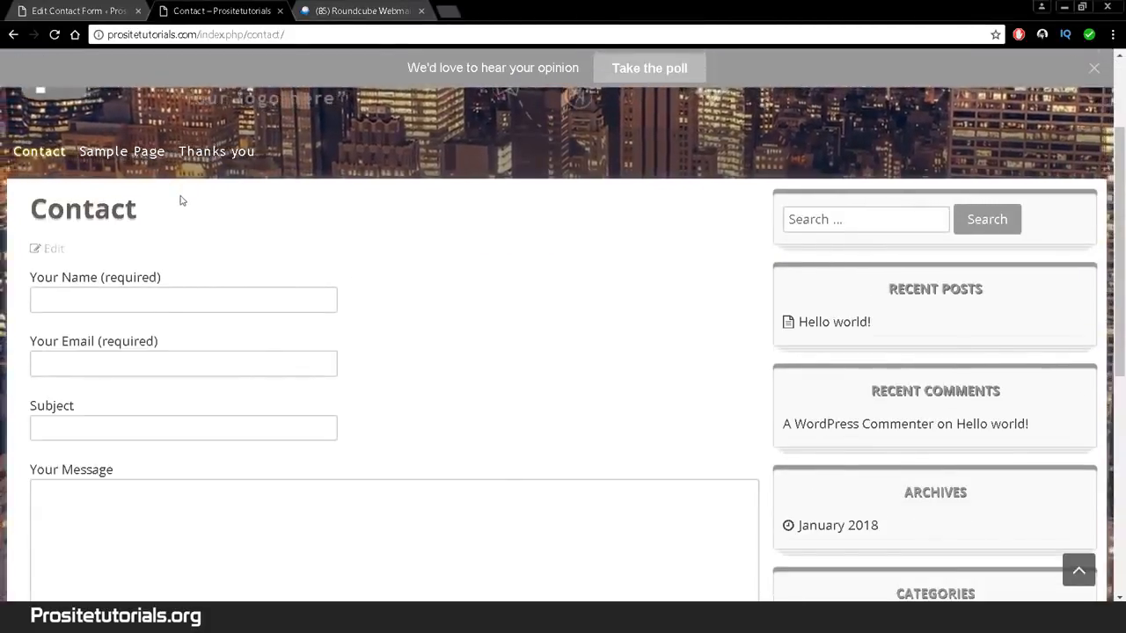
{"action": "scroll", "coordinate": [118, 212], "scroll_direction": "down", "scroll_amount": 1}
{"action": "scroll", "coordinate": [115, 339], "scroll_direction": "down", "scroll_amount": 1}
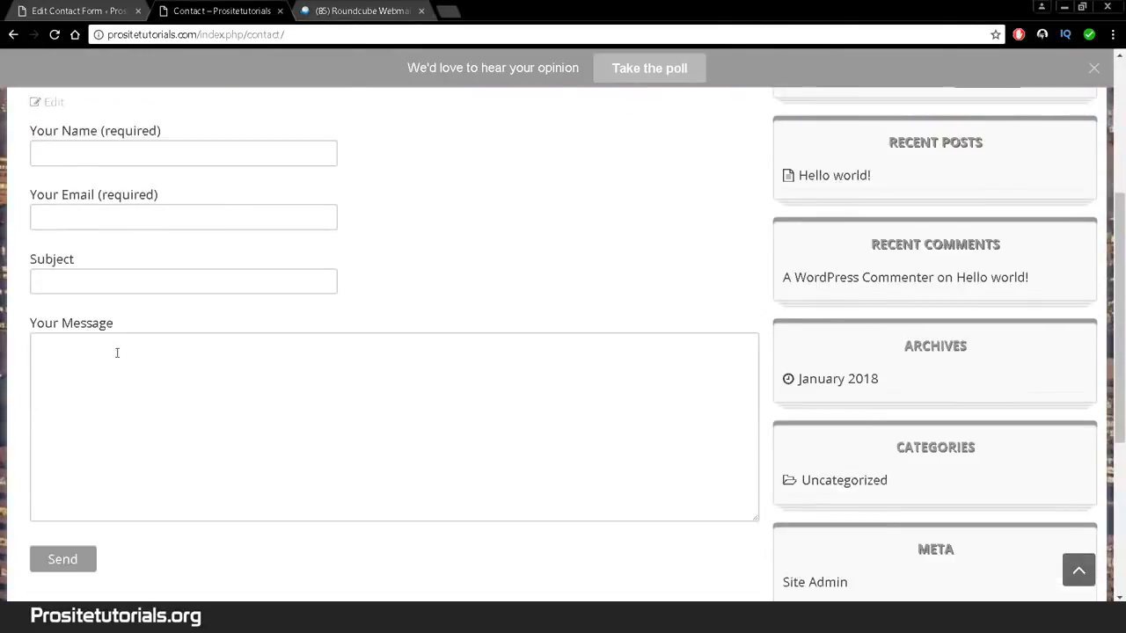
{"action": "scroll", "coordinate": [117, 352], "scroll_direction": "down", "scroll_amount": 1}
{"action": "left_click", "coordinate": [111, 332]}
{"action": "scroll", "coordinate": [110, 329], "scroll_direction": "up", "scroll_amount": 1}
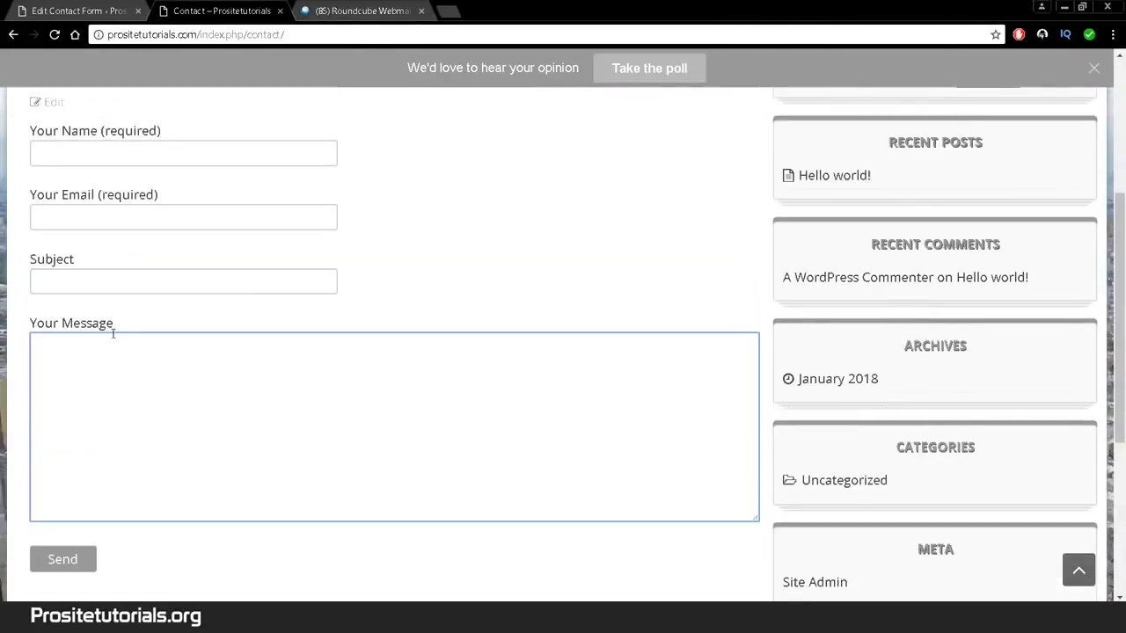
{"action": "scroll", "coordinate": [206, 224], "scroll_direction": "down", "scroll_amount": 1}
{"action": "left_click", "coordinate": [199, 141]}
{"action": "scroll", "coordinate": [198, 144], "scroll_direction": "up", "scroll_amount": 1}
{"action": "scroll", "coordinate": [158, 220], "scroll_direction": "up", "scroll_amount": 2}
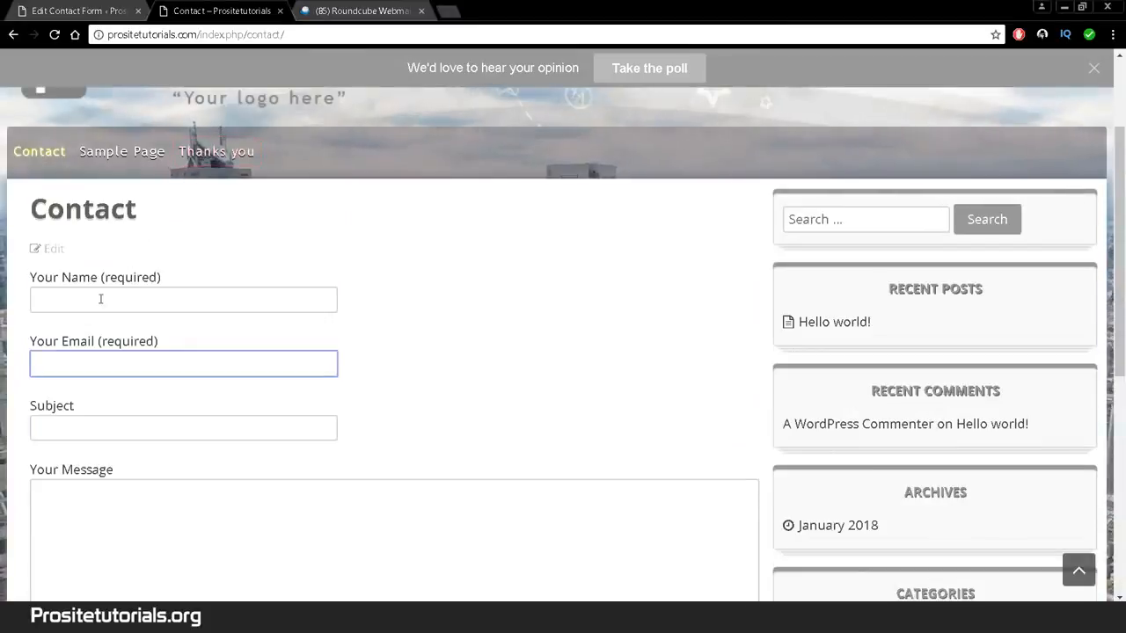
Step: Fill in the sender's name and email in the contact form from the autofill suggestion and set the subject to "topic"
{"action": "left_click", "coordinate": [92, 302]}
{"action": "left_click", "coordinate": [79, 322]}
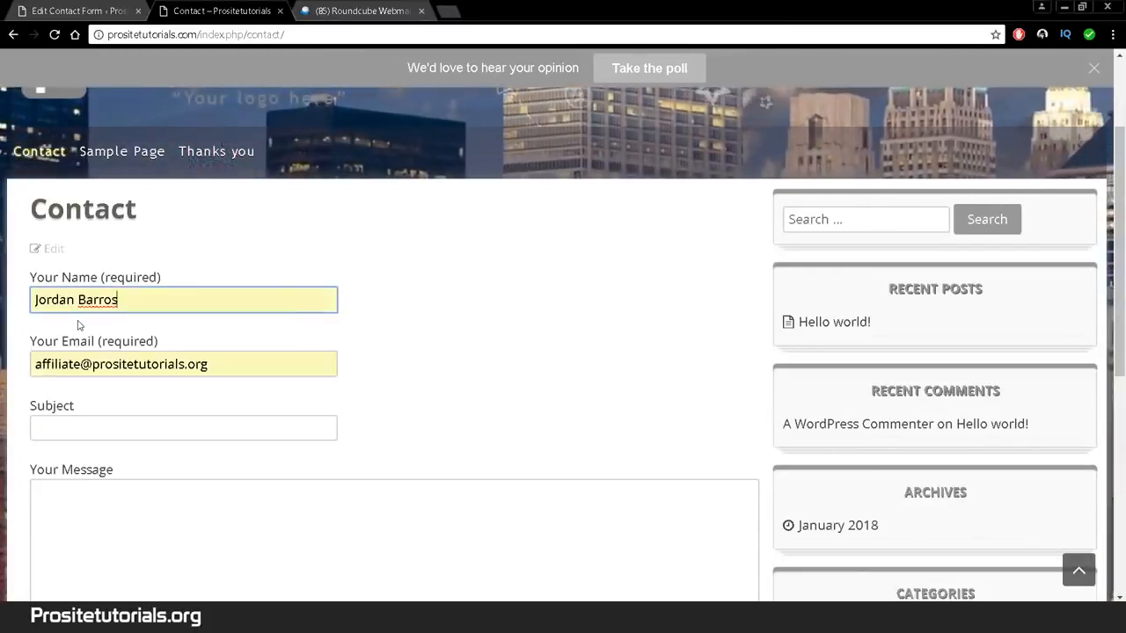
{"action": "left_click", "coordinate": [49, 426]}
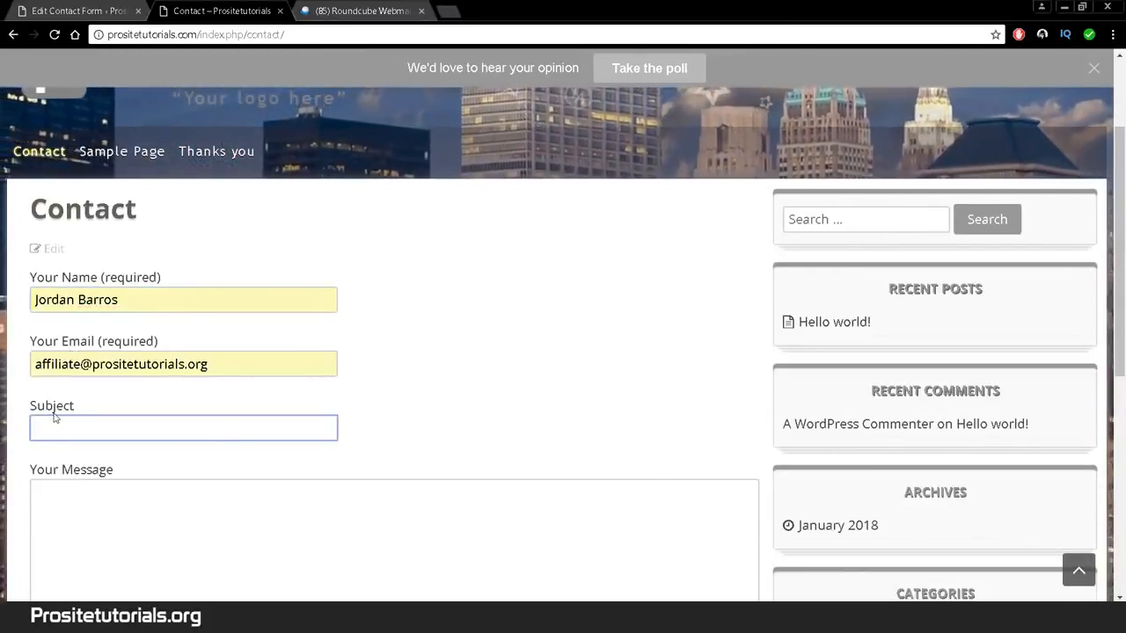
{"action": "type", "text": "to"}
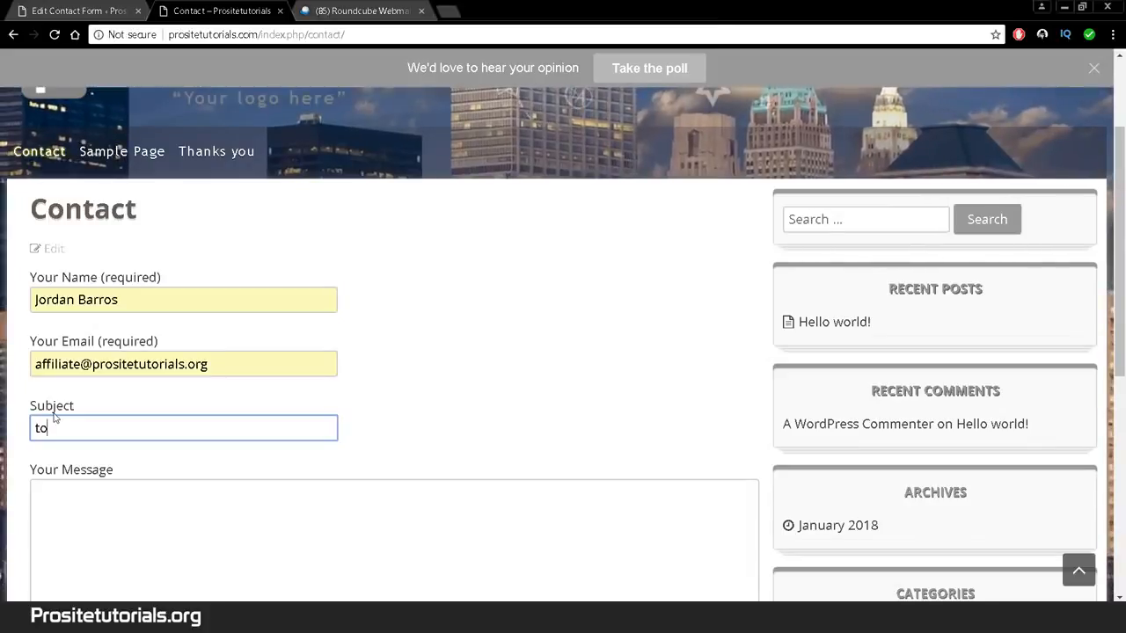
{"action": "type", "text": "pic"}
Step: Write a message that introduces the sender by first name and ends with "I think you are fantastic!"
{"action": "scroll", "coordinate": [58, 475], "scroll_direction": "down", "scroll_amount": 1}
{"action": "left_click", "coordinate": [60, 481]}
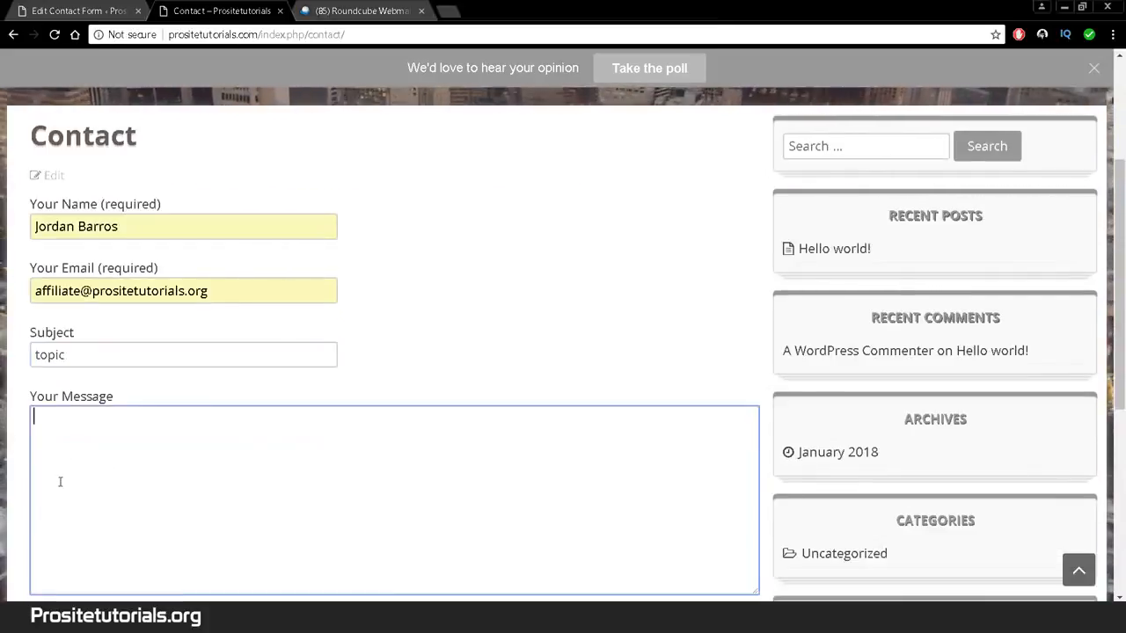
{"action": "type", "text": "Hi, my "}
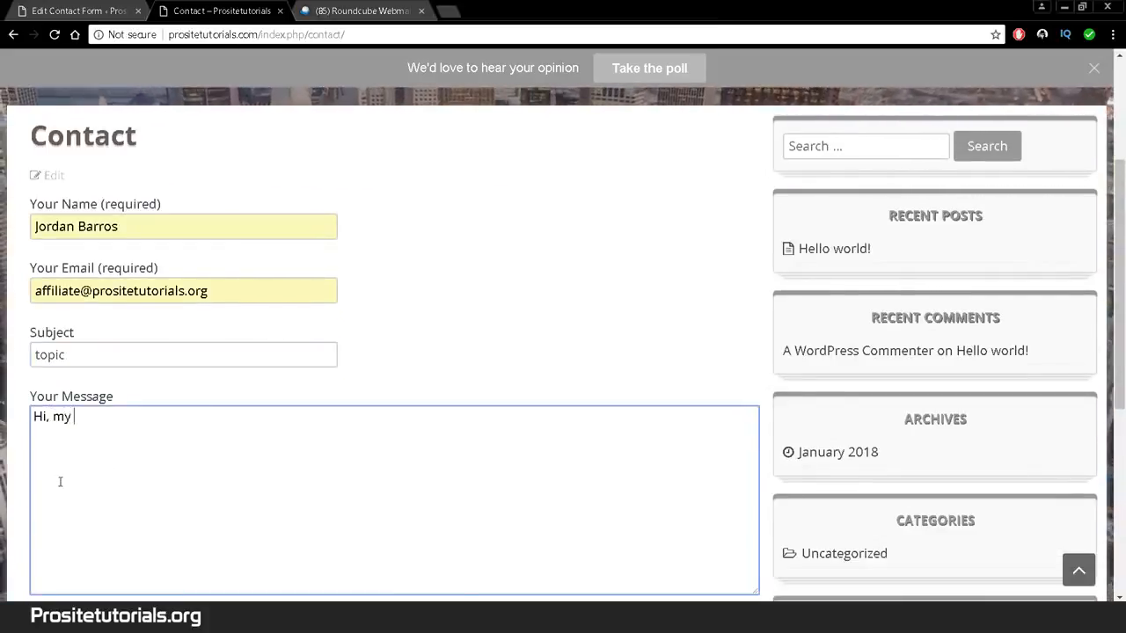
{"action": "type", "text": "name is "}
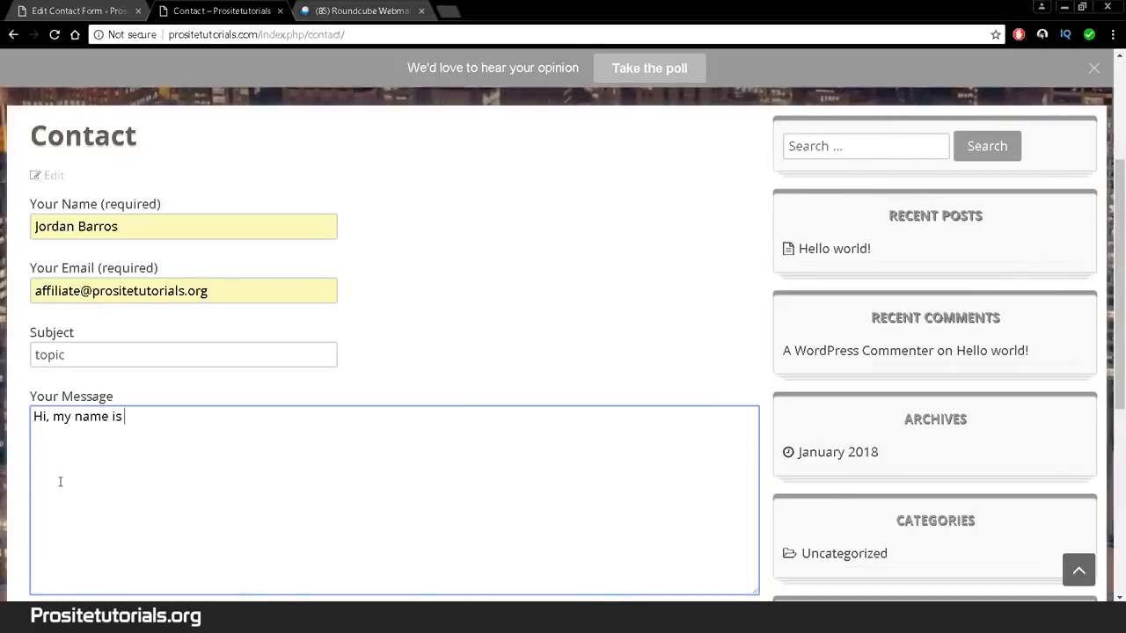
{"action": "type", "text": "Jordan"}
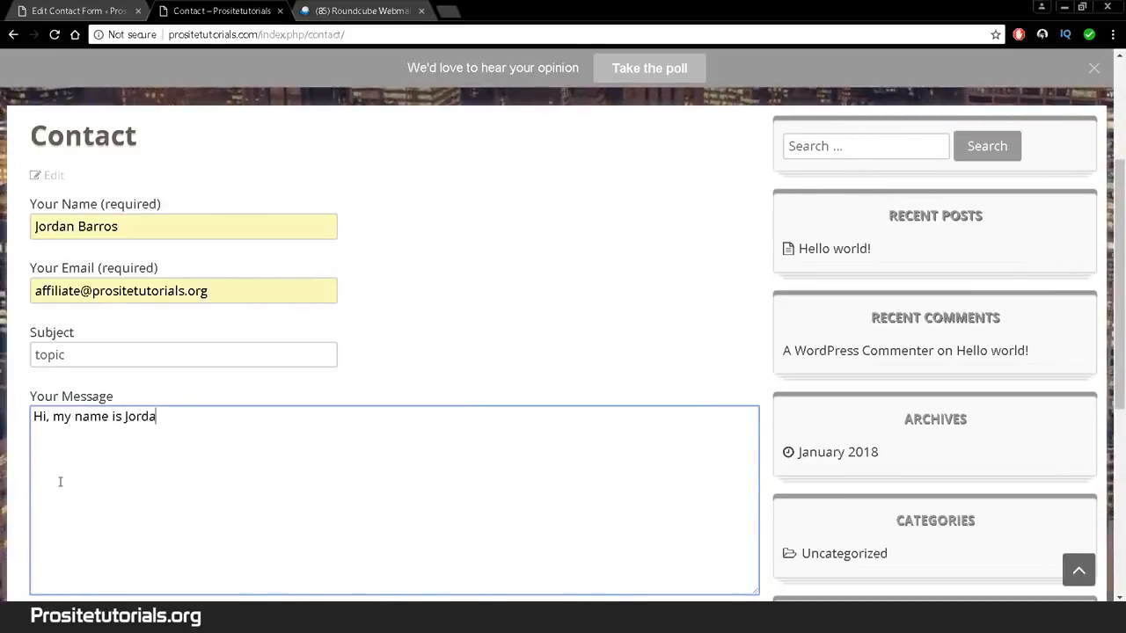
{"action": "type", "text": ". "}
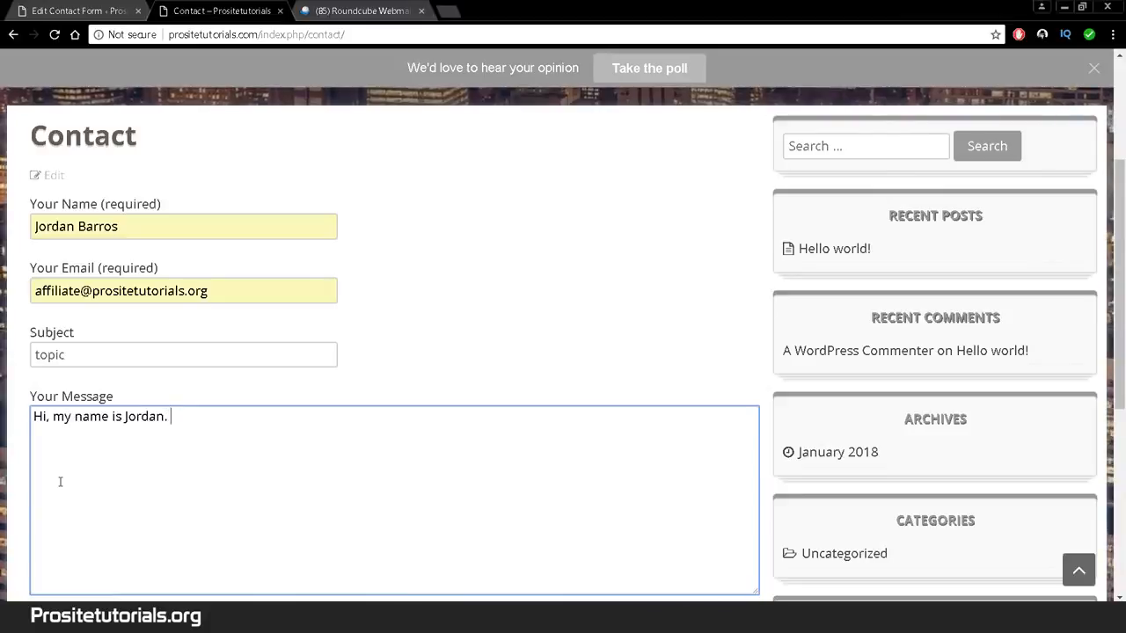
{"action": "type", "text": "I think"}
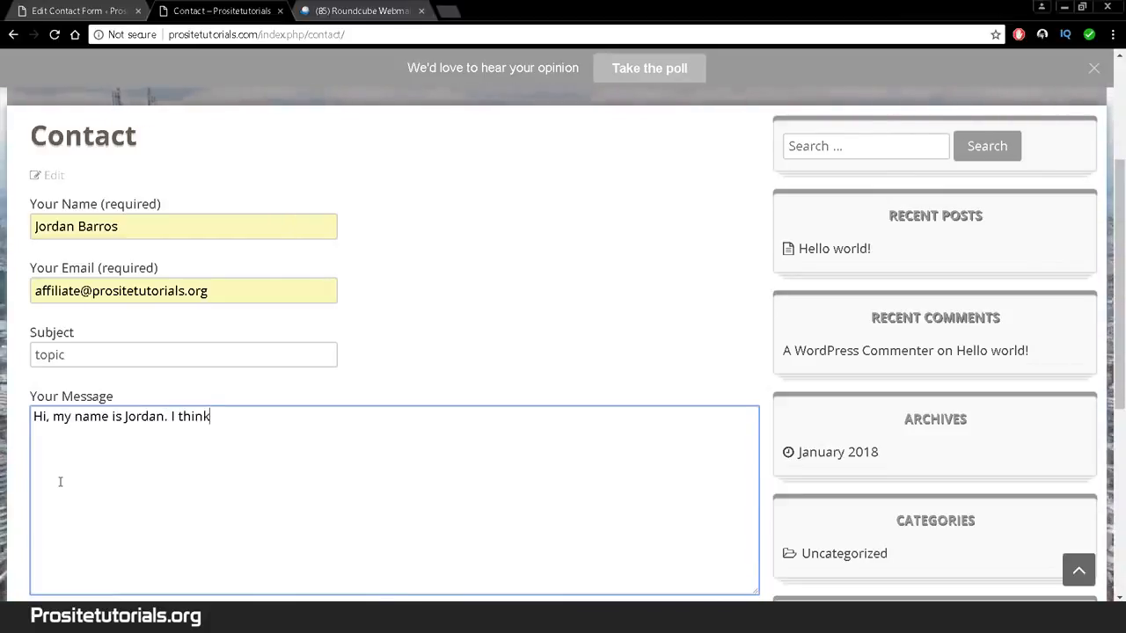
{"action": "type", "text": " you are "}
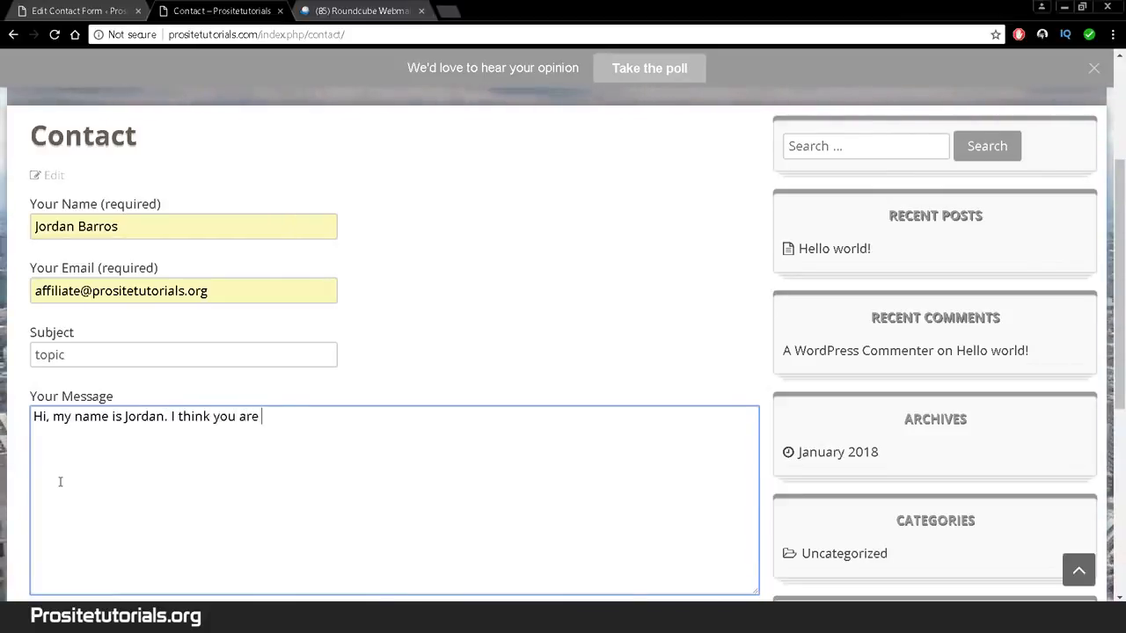
{"action": "type", "text": "fantastic!"}
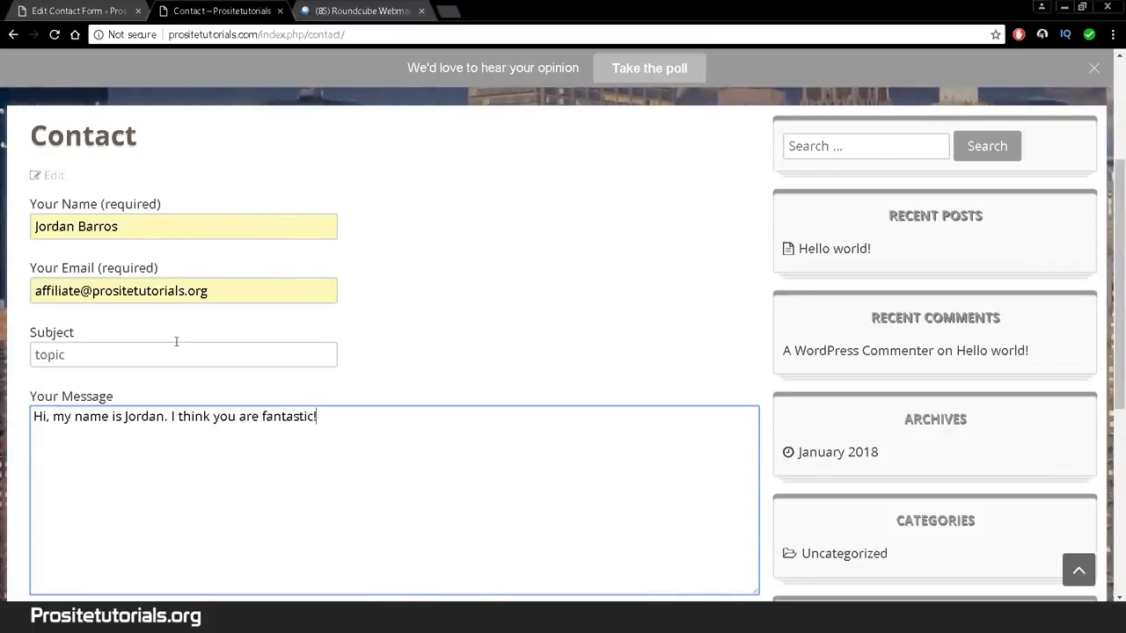
{"action": "scroll", "coordinate": [177, 352], "scroll_direction": "down", "scroll_amount": 2}
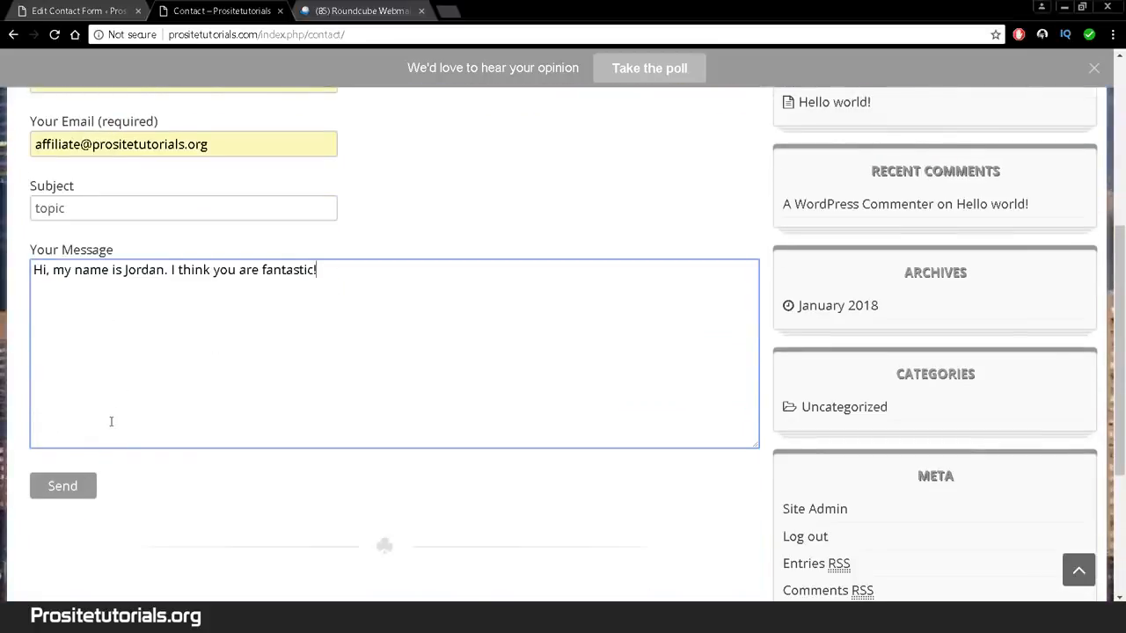
Step: Send the contact form message, switch to the Roundcube Webmail inbox, refresh it and open the email titled Prositetutorials "topic"
{"action": "left_click", "coordinate": [77, 488]}
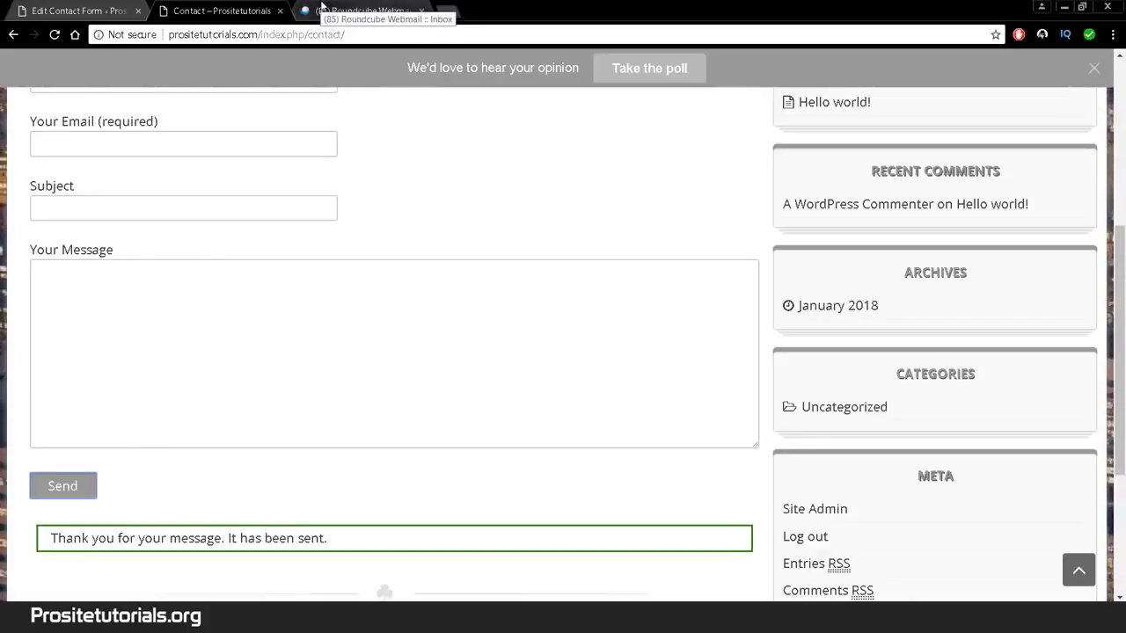
{"action": "left_click", "coordinate": [322, 9]}
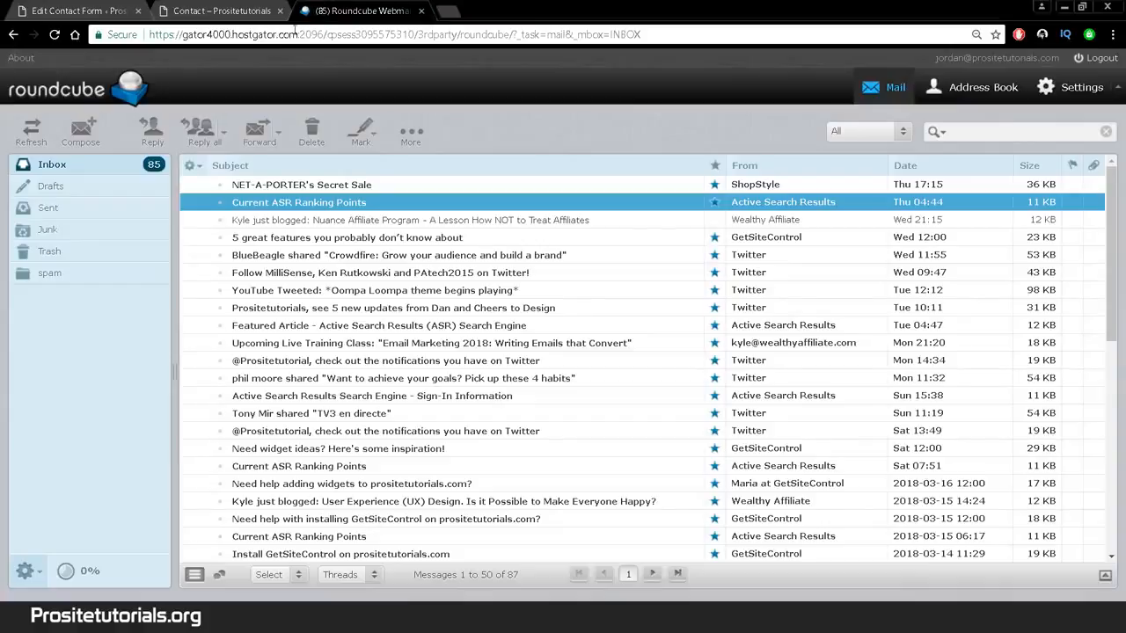
{"action": "left_click", "coordinate": [121, 159]}
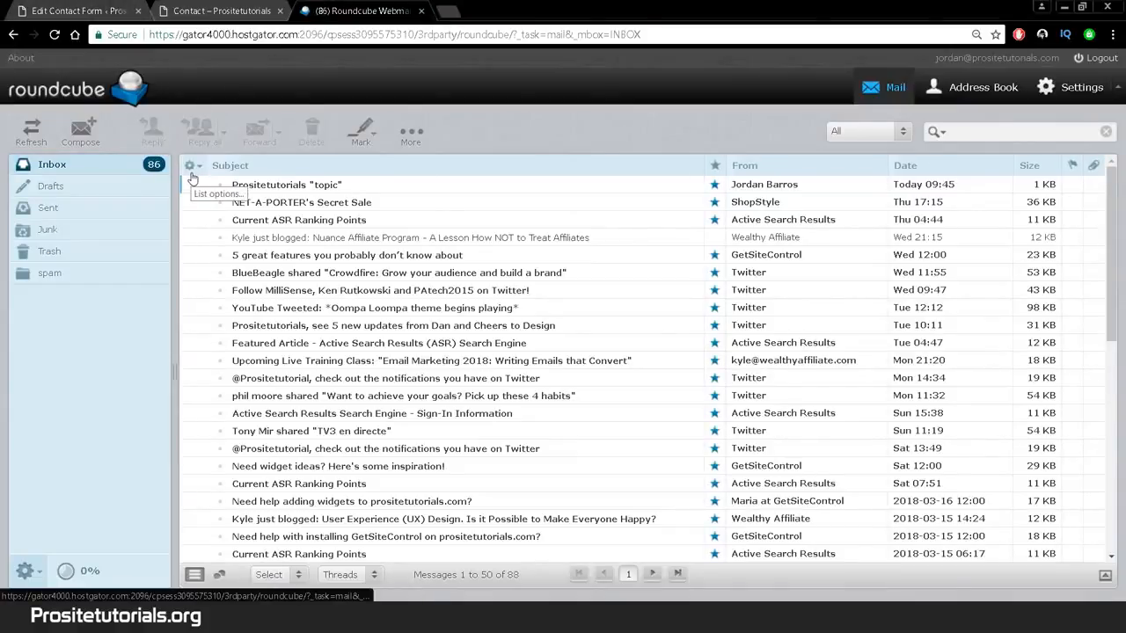
{"action": "left_click", "coordinate": [351, 186]}
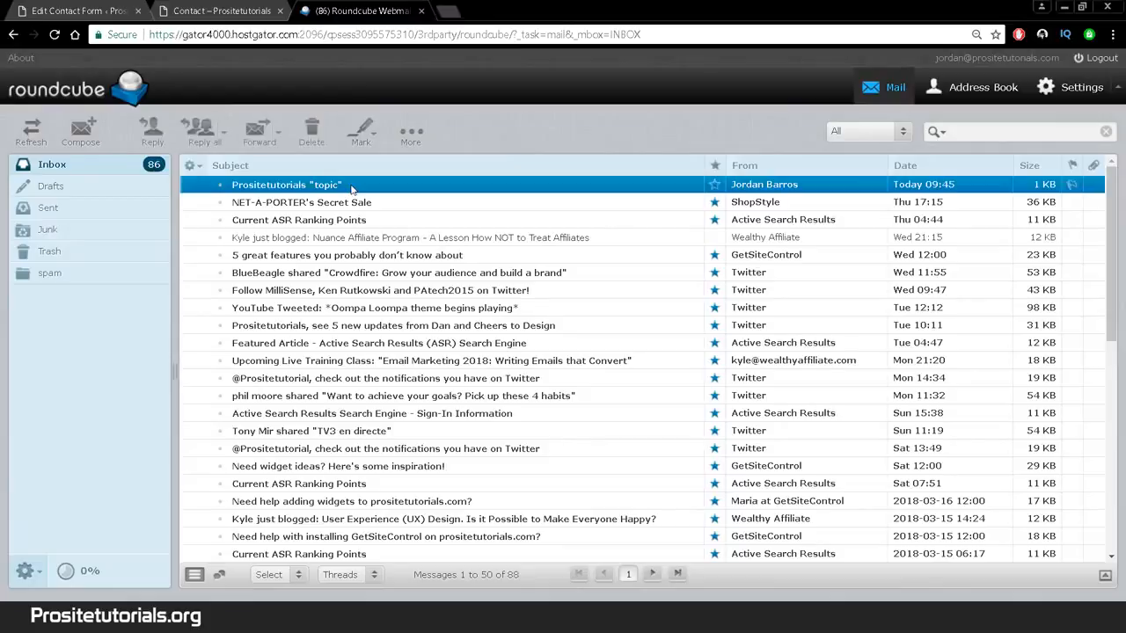
{"action": "double_click", "coordinate": [321, 191]}
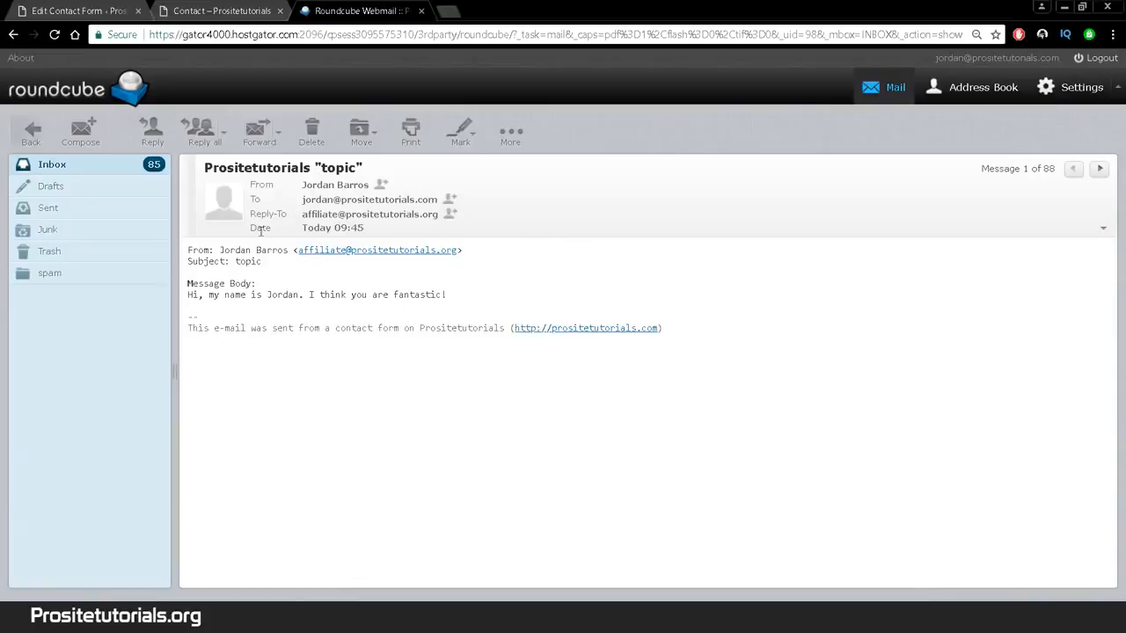
Step: Examine the fields on the published Contact page and the matching template code of "Contact form - main one" in the form editor
{"action": "left_click", "coordinate": [209, 8]}
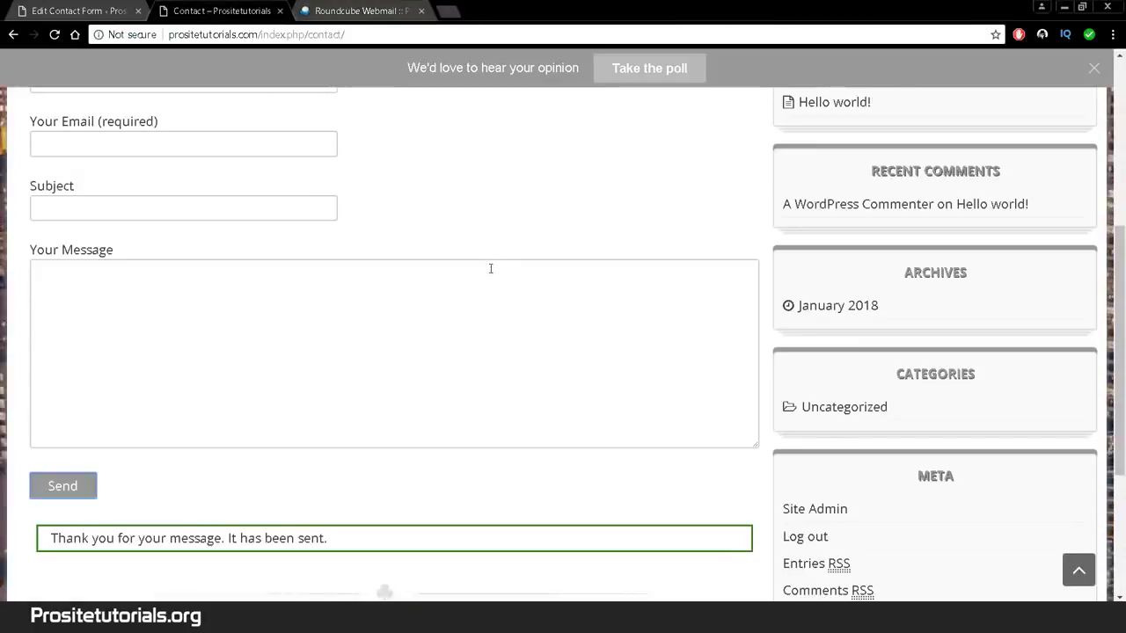
{"action": "scroll", "coordinate": [491, 268], "scroll_direction": "up", "scroll_amount": 3}
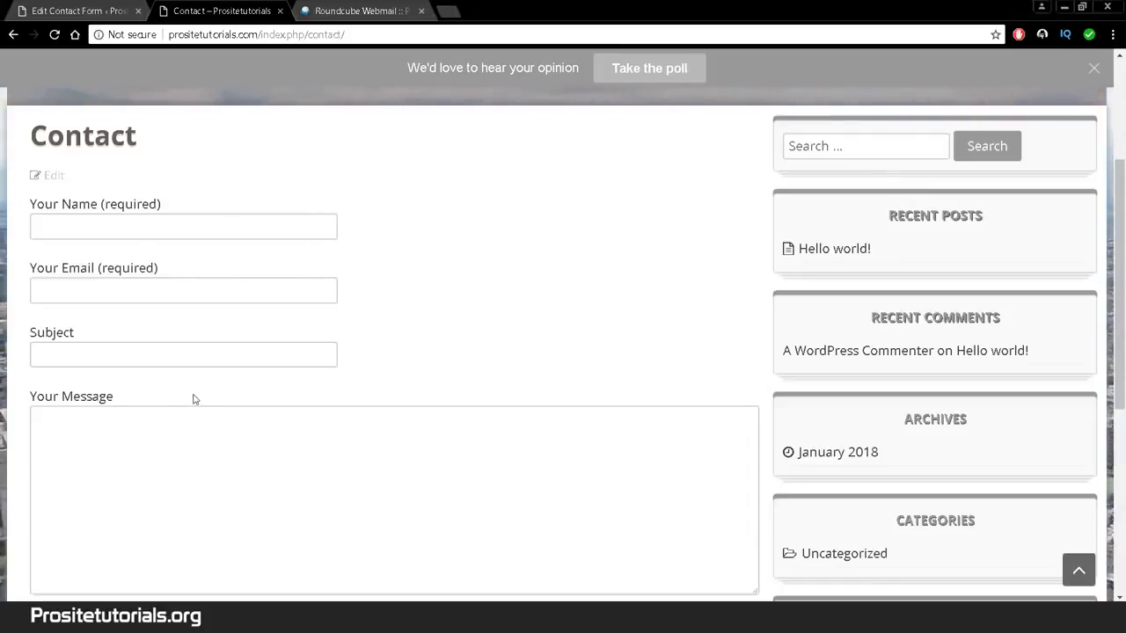
{"action": "scroll", "coordinate": [228, 378], "scroll_direction": "down", "scroll_amount": 3}
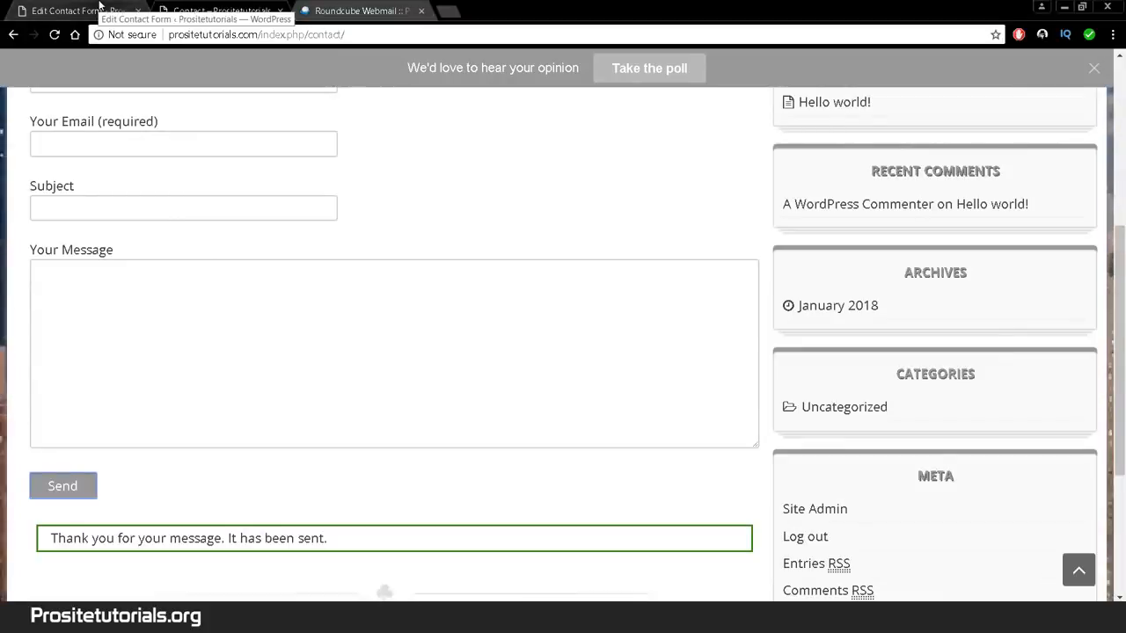
{"action": "left_click", "coordinate": [101, 10]}
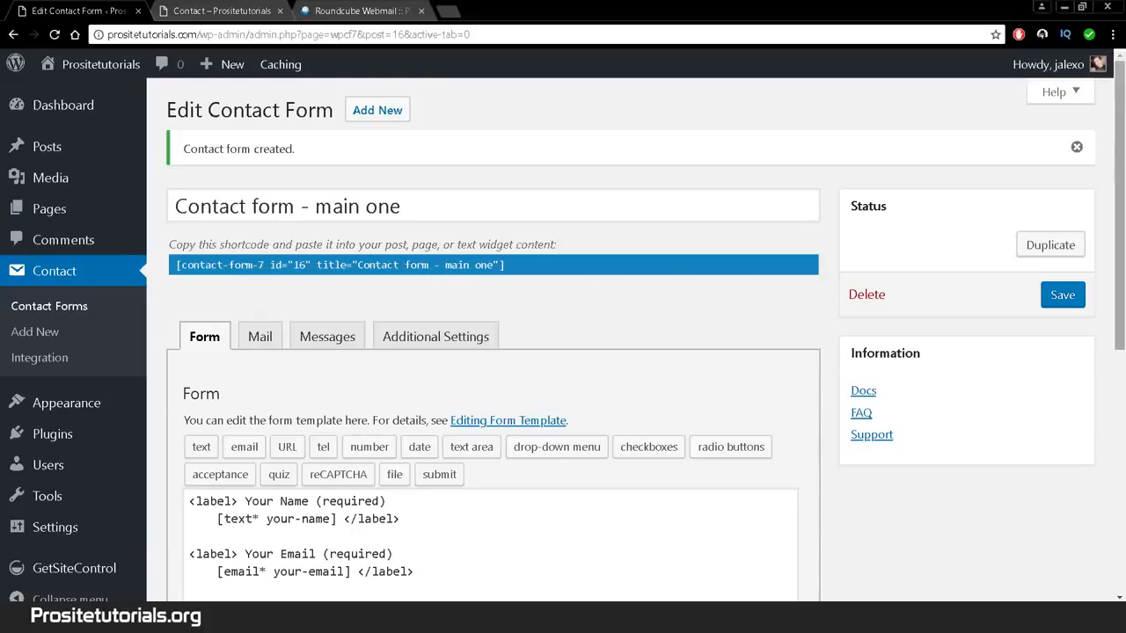
{"action": "scroll", "coordinate": [1123, 161], "scroll_direction": "down", "scroll_amount": 3}
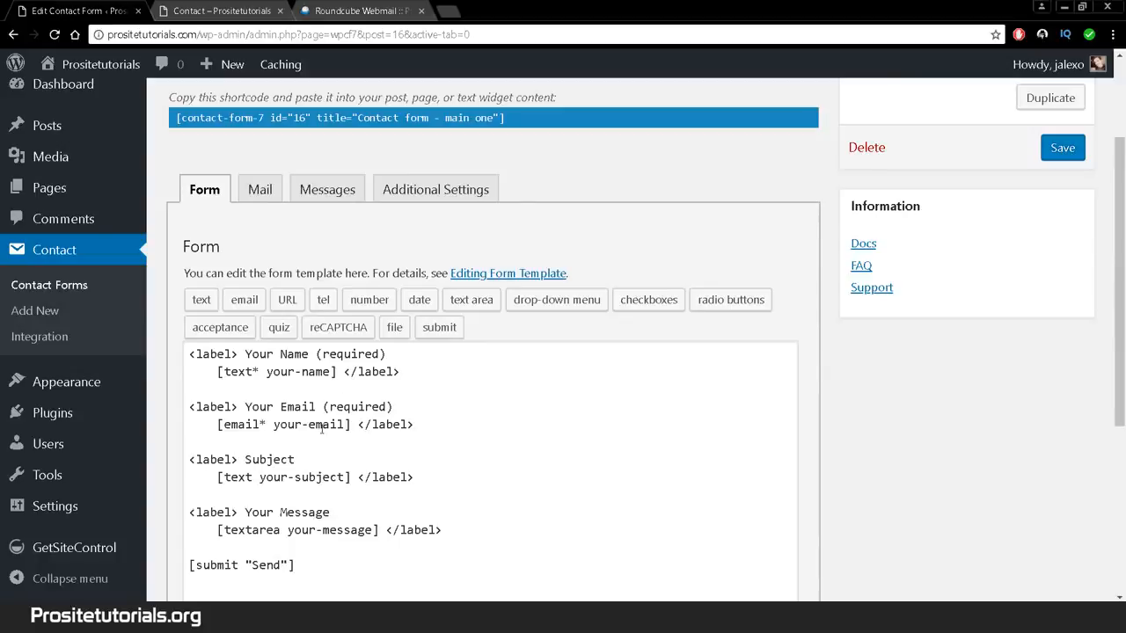
{"action": "scroll", "coordinate": [325, 388], "scroll_direction": "down", "scroll_amount": 1}
{"action": "scroll", "coordinate": [326, 387], "scroll_direction": "up", "scroll_amount": 1}
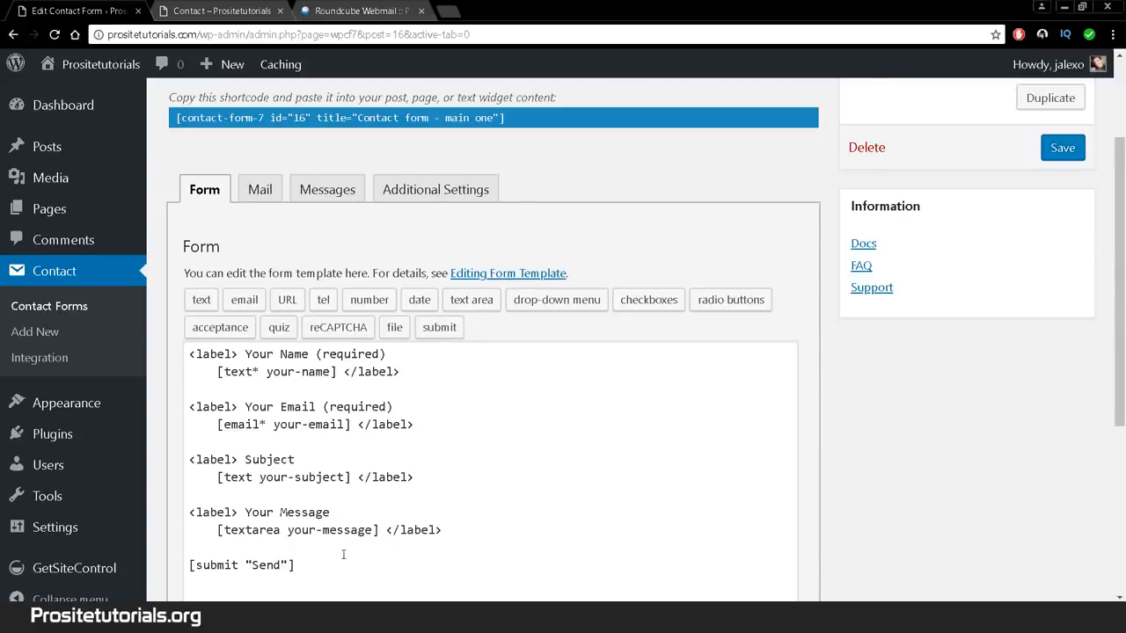
{"action": "left_click_drag", "start_coordinate": [343, 554], "coordinate": [188, 352]}
{"action": "scroll", "coordinate": [303, 411], "scroll_direction": "up", "scroll_amount": 1}
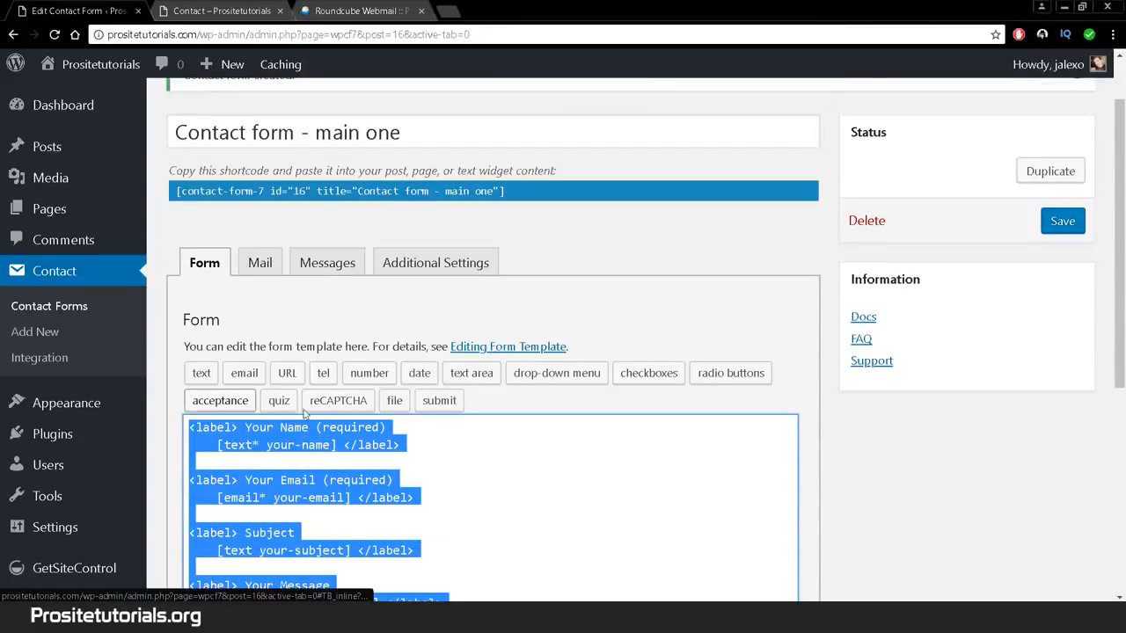
{"action": "scroll", "coordinate": [604, 329], "scroll_direction": "down", "scroll_amount": 2}
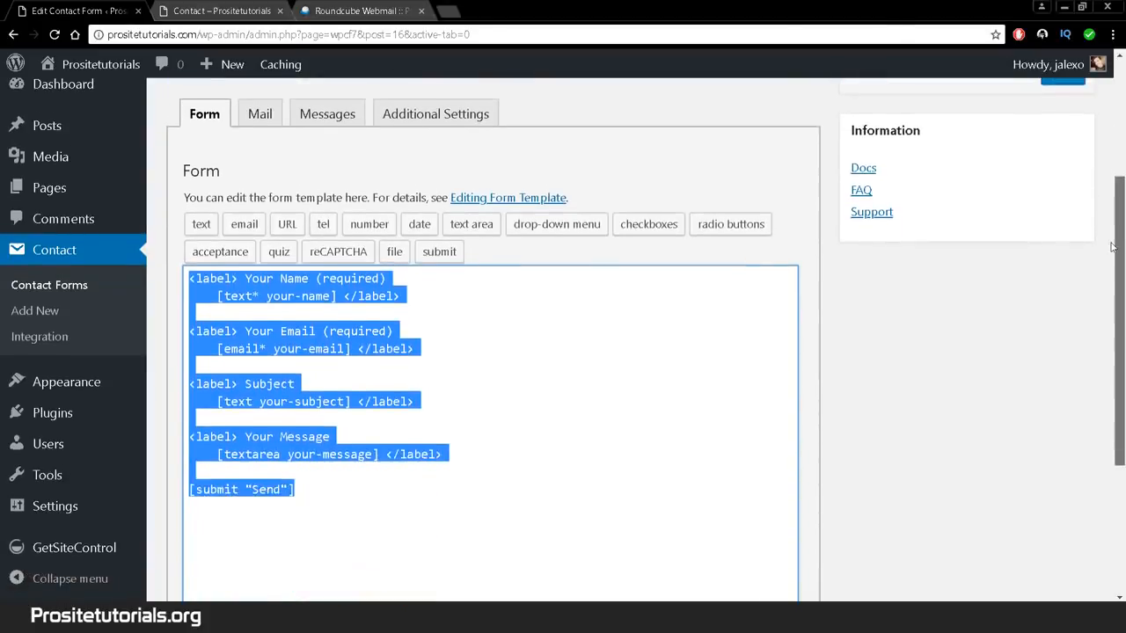
{"action": "left_click", "coordinate": [604, 329]}
Step: Compare the Your Name label and [text* your-name] tag in the form template with the name field on the published Contact page
{"action": "left_click_drag", "start_coordinate": [188, 277], "coordinate": [233, 280]}
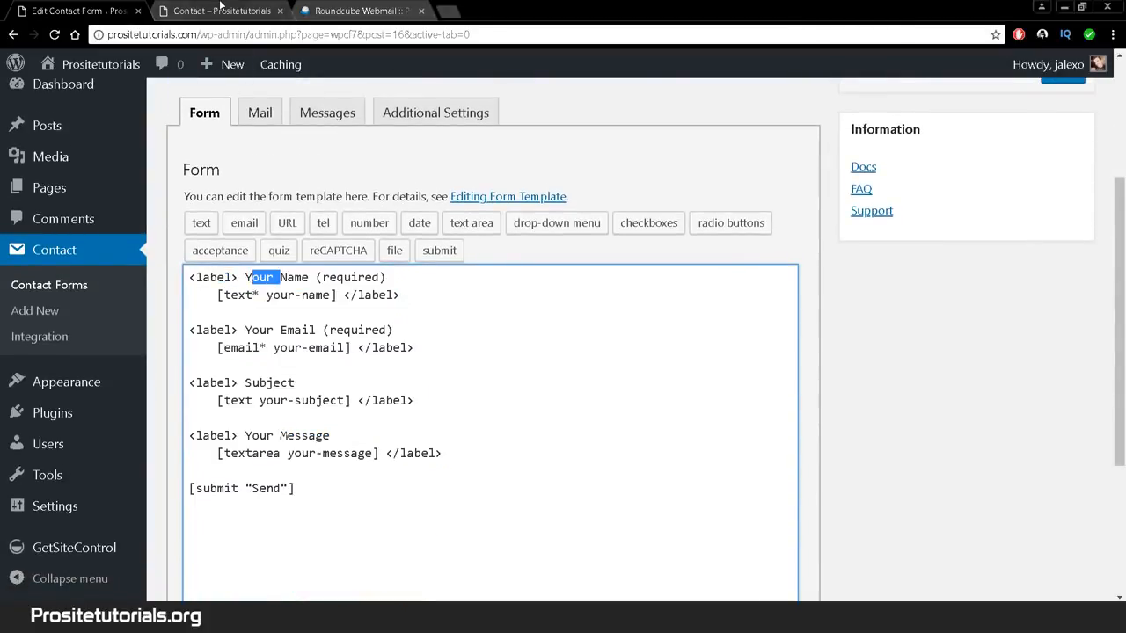
{"action": "left_click", "coordinate": [220, 11]}
{"action": "scroll", "coordinate": [147, 172], "scroll_direction": "up", "scroll_amount": 2}
{"action": "scroll", "coordinate": [123, 189], "scroll_direction": "down", "scroll_amount": 1}
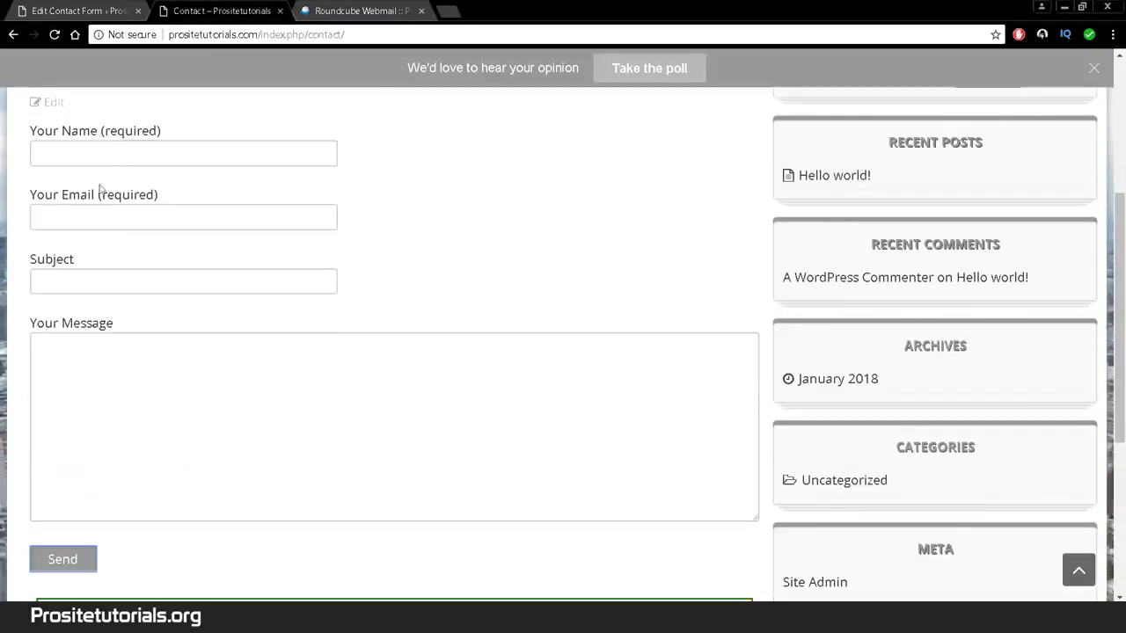
{"action": "left_click", "coordinate": [64, 12]}
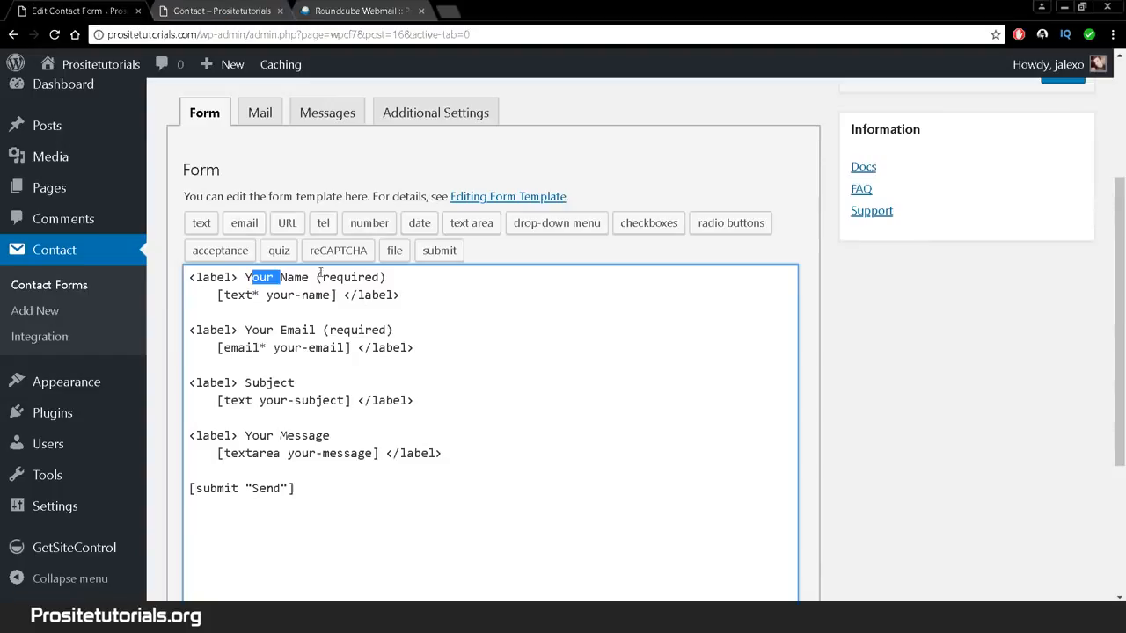
{"action": "left_click", "coordinate": [227, 290]}
{"action": "left_click_drag", "start_coordinate": [211, 296], "coordinate": [338, 292]}
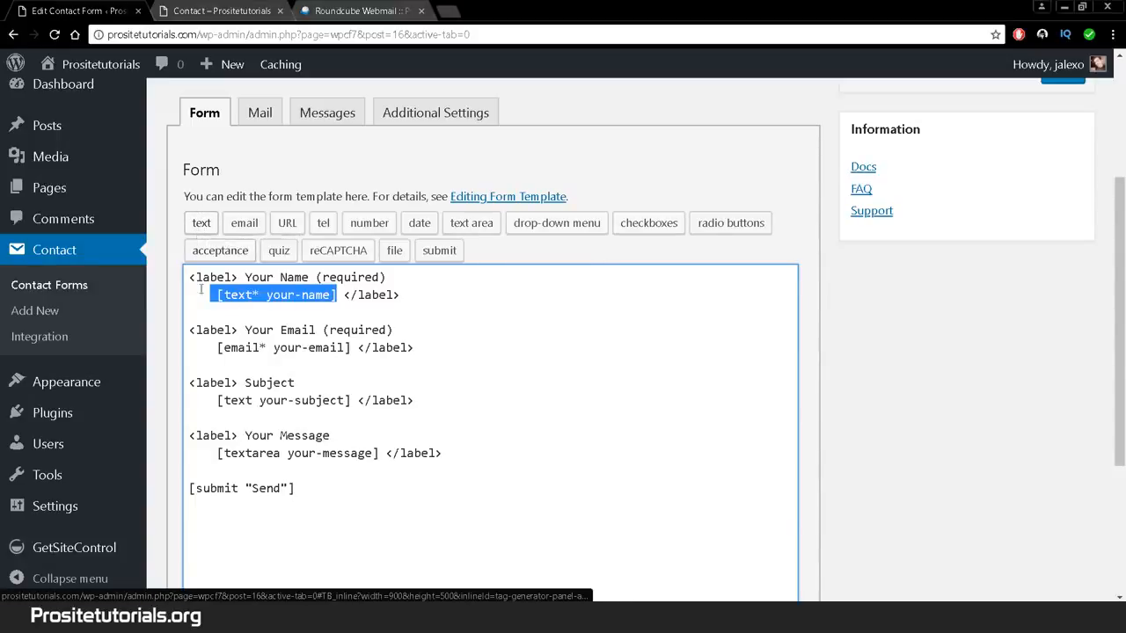
{"action": "left_click", "coordinate": [220, 11]}
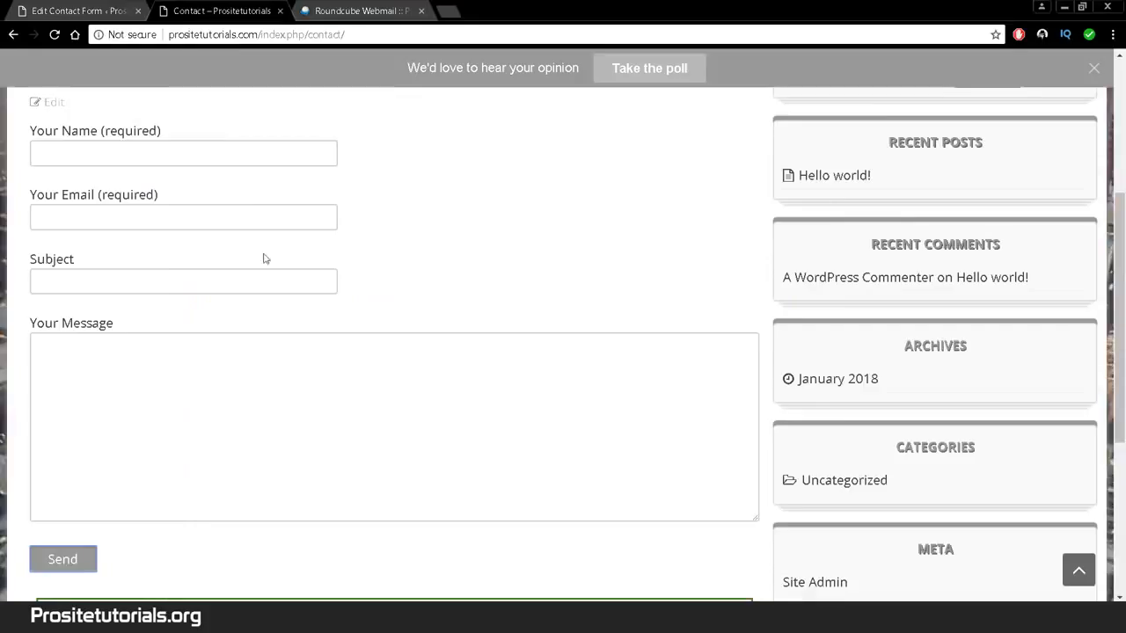
{"action": "left_click", "coordinate": [148, 156]}
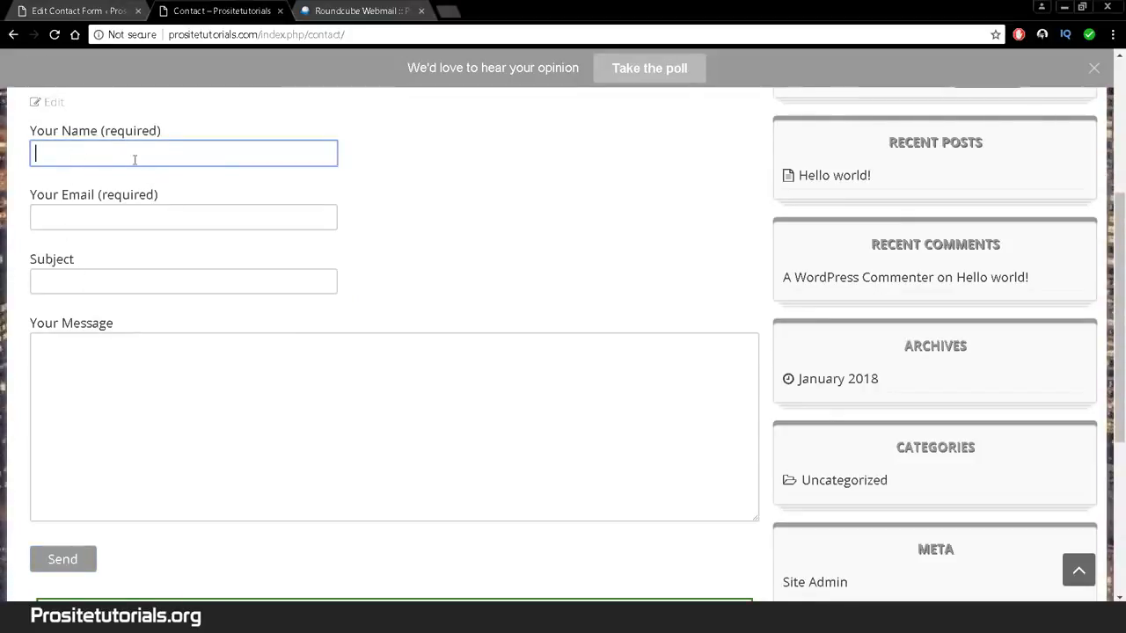
Step: Add a new <label> with the text "Where do you live?" below the Your Message field in the form template
{"action": "left_click", "coordinate": [80, 10]}
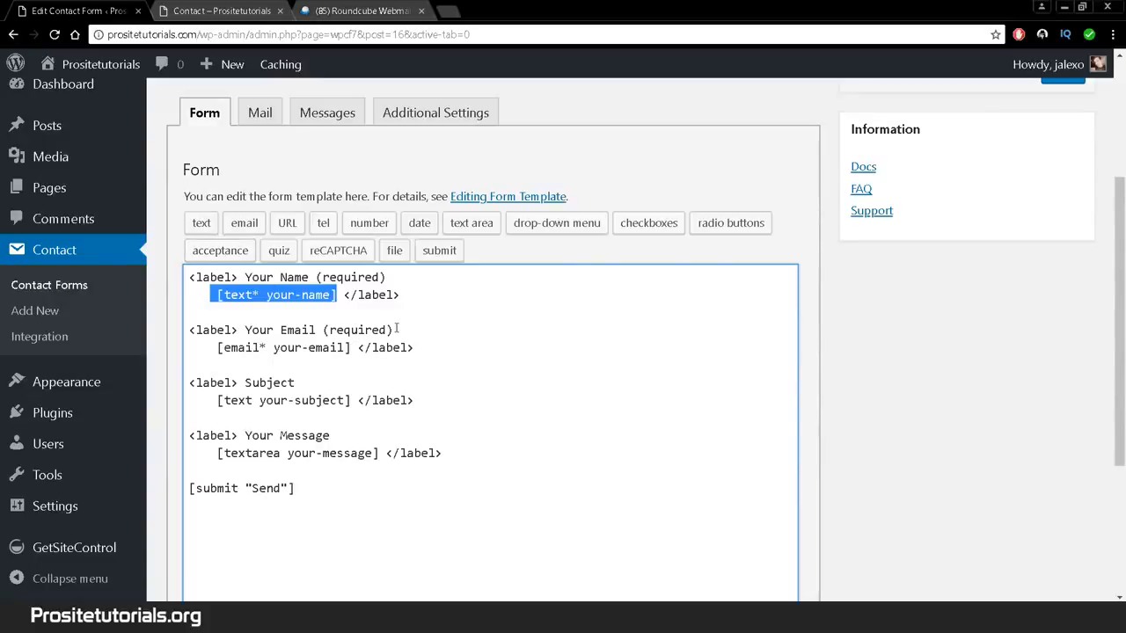
{"action": "left_click", "coordinate": [445, 292]}
{"action": "left_click", "coordinate": [470, 451]}
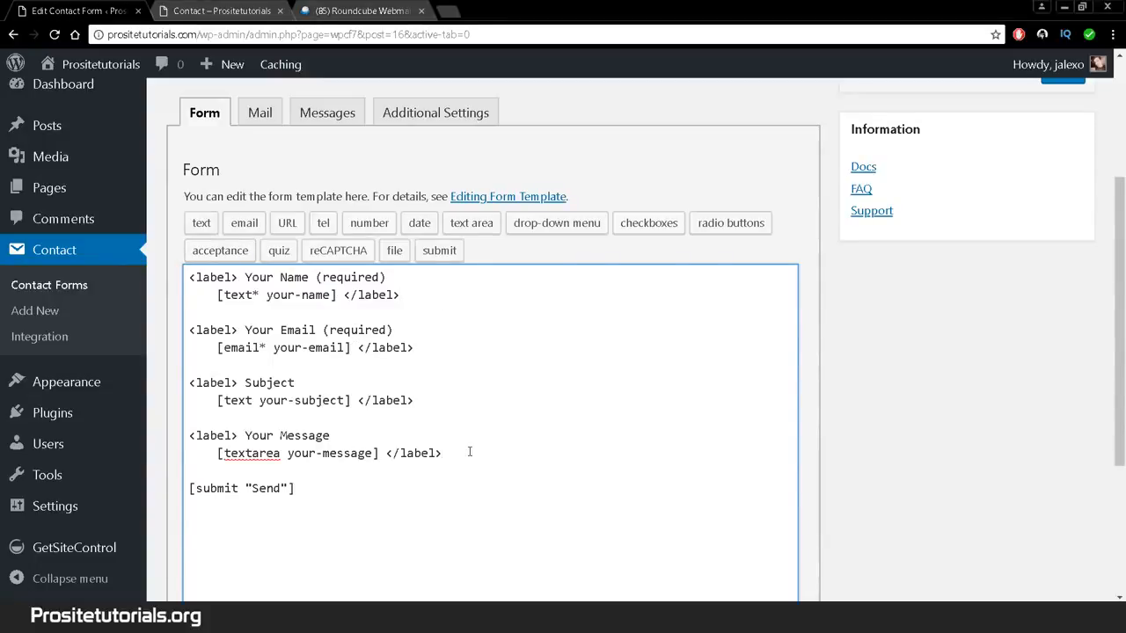
{"action": "key", "text": "Return"}
{"action": "key", "text": "Return"}
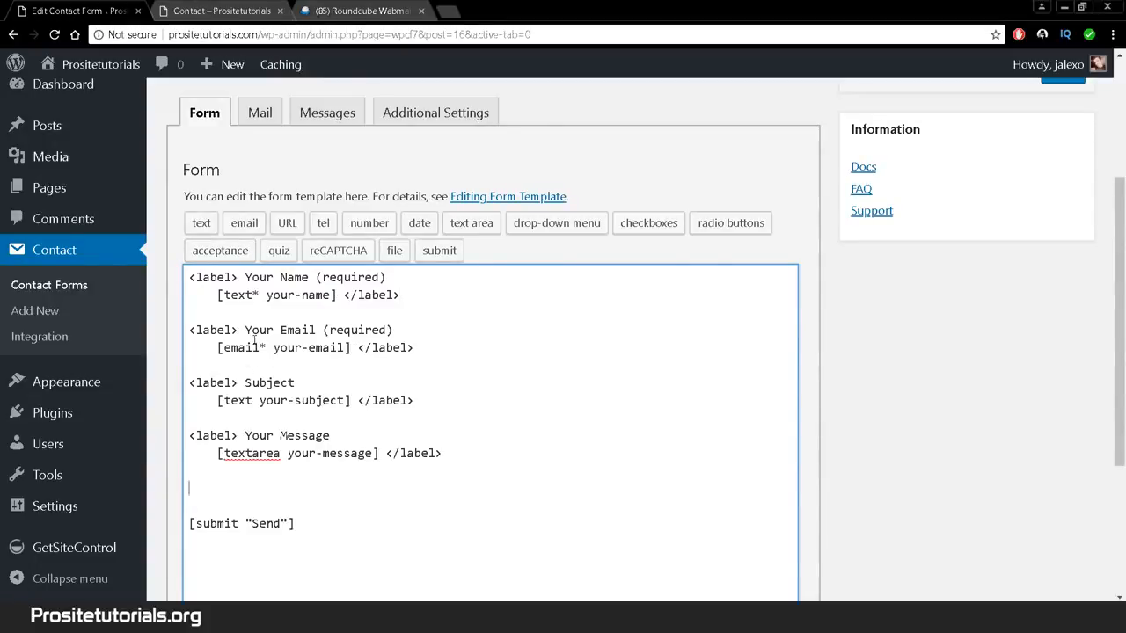
{"action": "left_click_drag", "start_coordinate": [237, 430], "coordinate": [187, 438]}
{"action": "key", "text": "ctrl+c"}
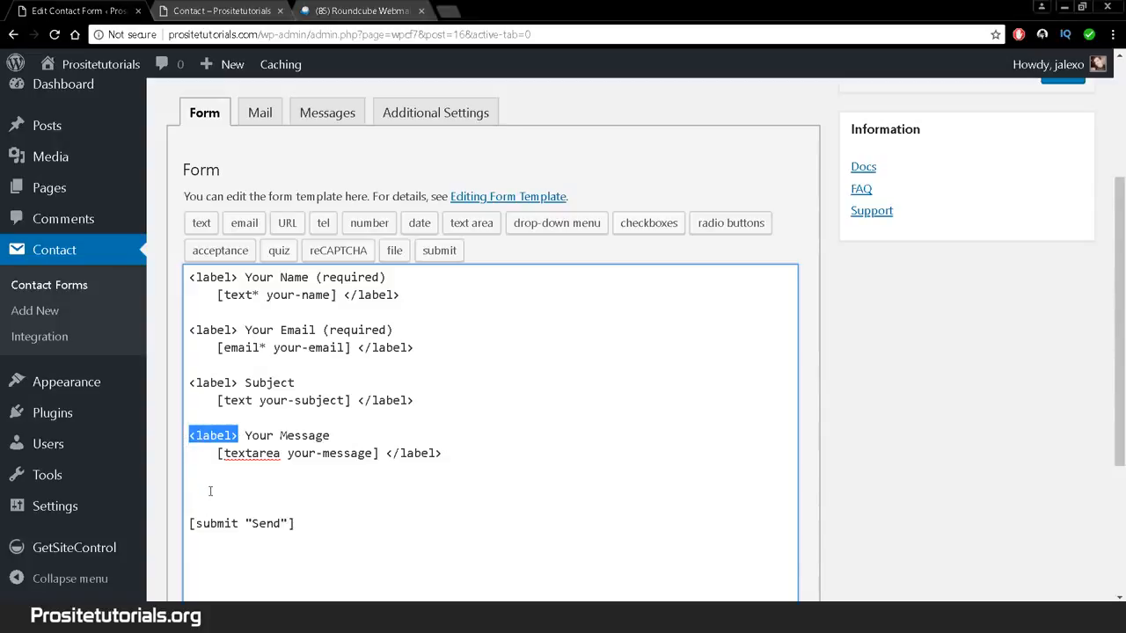
{"action": "left_click", "coordinate": [210, 491]}
{"action": "key", "text": "ctrl+v"}
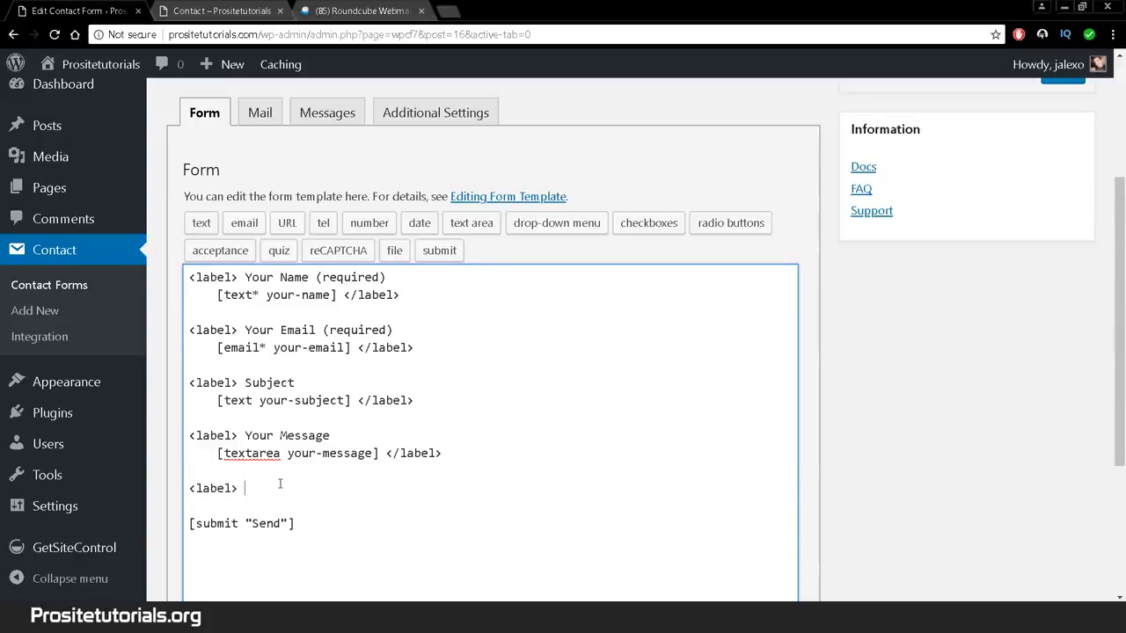
{"action": "type", "text": "Where do you live?"}
Step: Add a closing </label> tag on the line below "Where do you live?" in the form template
{"action": "left_click_drag", "start_coordinate": [385, 453], "coordinate": [465, 447]}
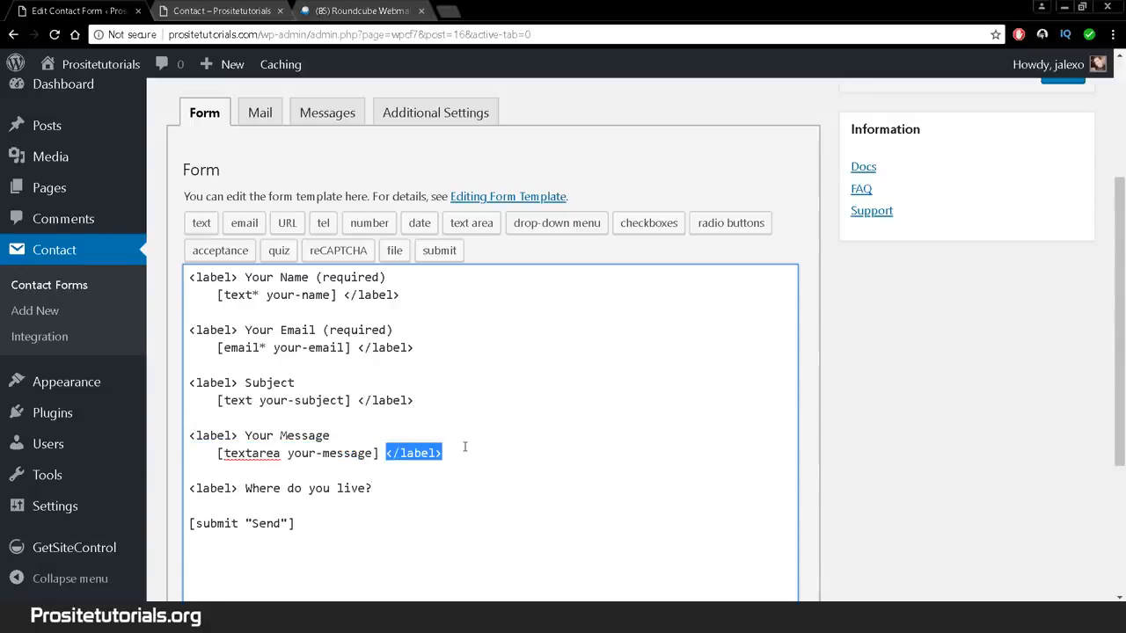
{"action": "left_click", "coordinate": [234, 490]}
{"action": "left_click_drag", "start_coordinate": [238, 492], "coordinate": [182, 492]}
{"action": "key", "text": "ctrl+c"}
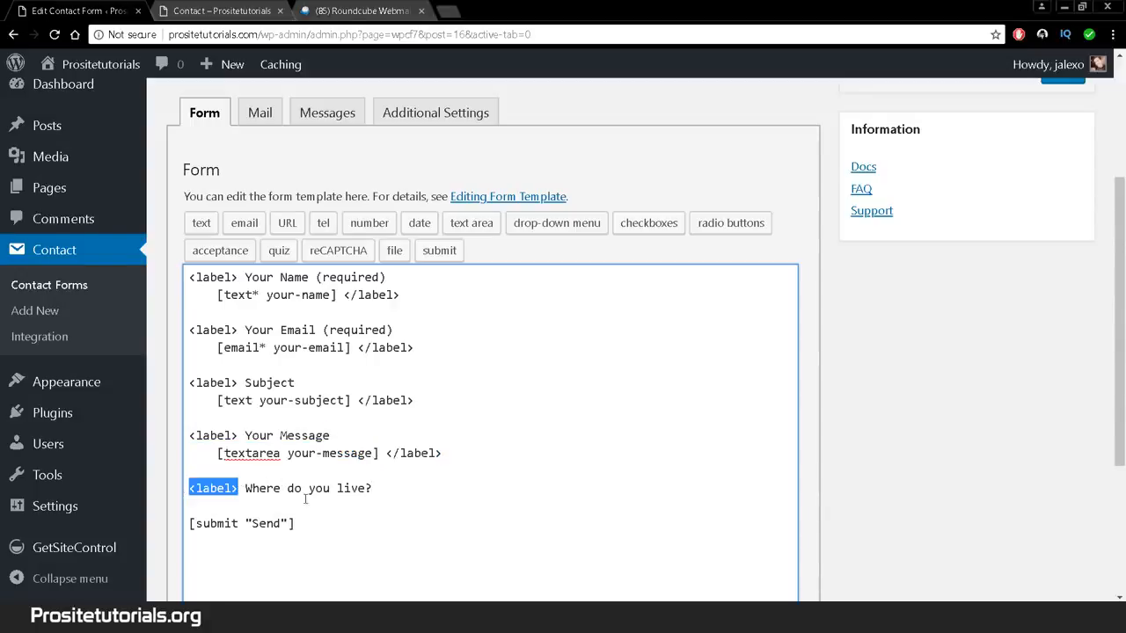
{"action": "left_click", "coordinate": [374, 501]}
{"action": "key", "text": "ctrl+v"}
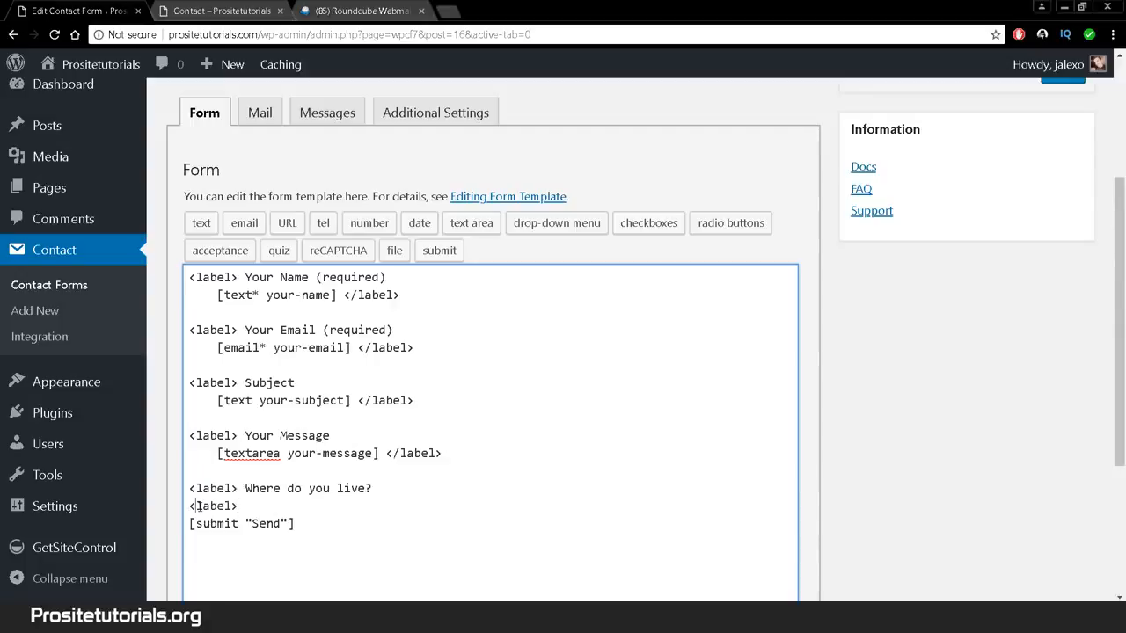
{"action": "left_click", "coordinate": [195, 506]}
{"action": "type", "text": "/"}
Step: Place the insertion point before the new closing </label> tag and open the form-tag generator for a text field
{"action": "left_click_drag", "start_coordinate": [195, 506], "coordinate": [195, 505]}
{"action": "left_click", "coordinate": [190, 506]}
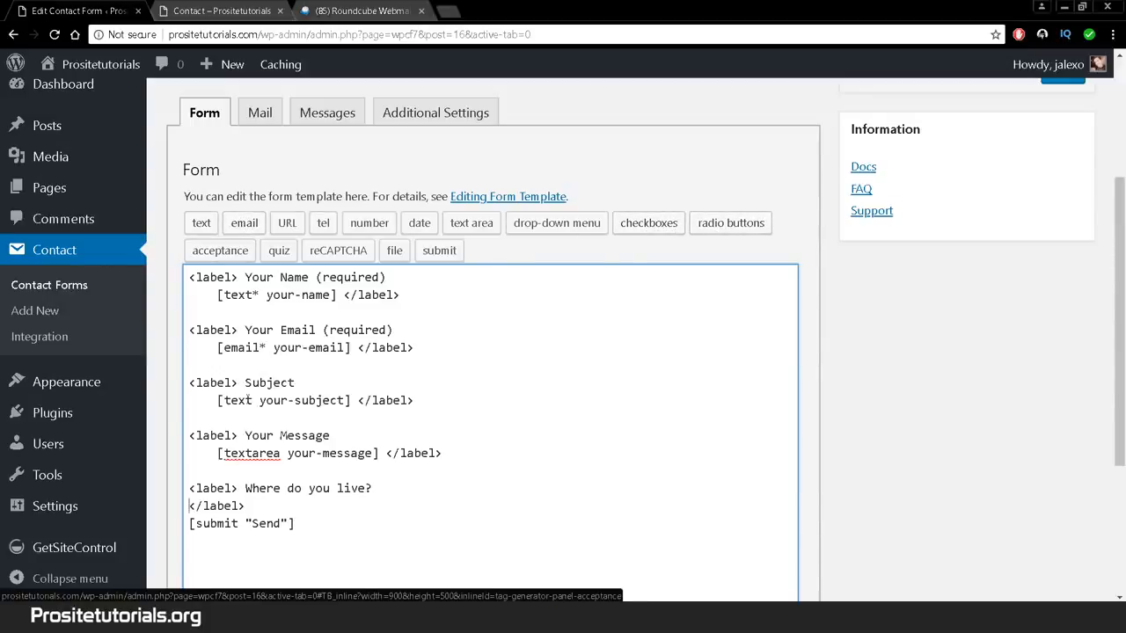
{"action": "left_click", "coordinate": [201, 225]}
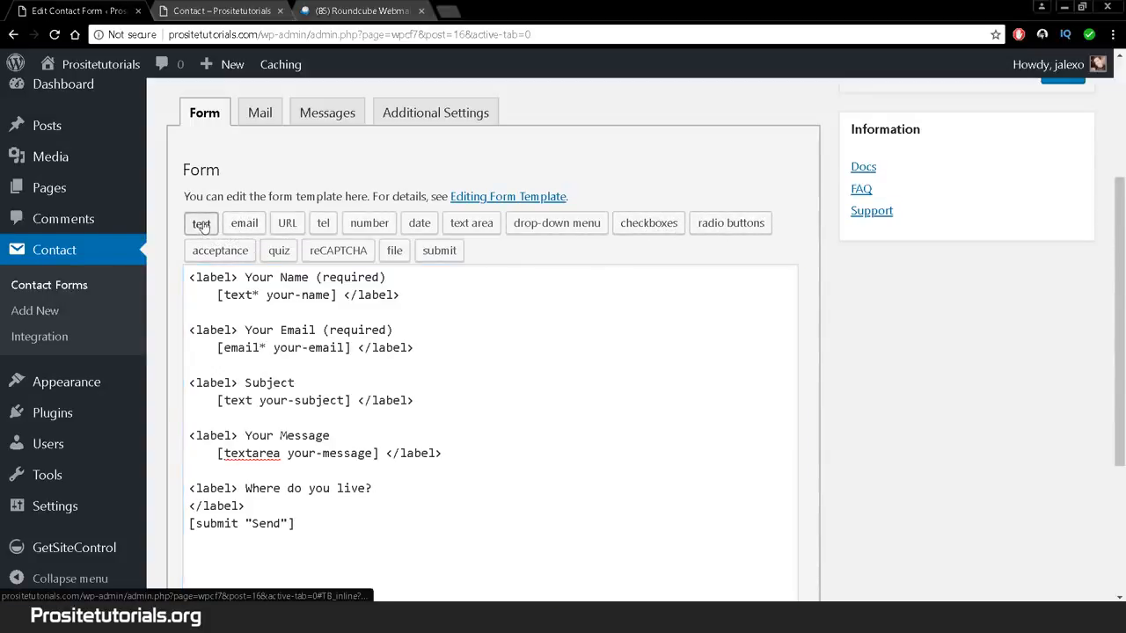
{"action": "mouse_move", "coordinate": [201, 225]}
{"action": "left_mouse_down"}
{"action": "mouse_move", "coordinate": [221, 313]}
{"action": "mouse_move", "coordinate": [189, 464]}
{"action": "mouse_move", "coordinate": [202, 227]}
{"action": "left_mouse_up"}
{"action": "left_click", "coordinate": [200, 226]}
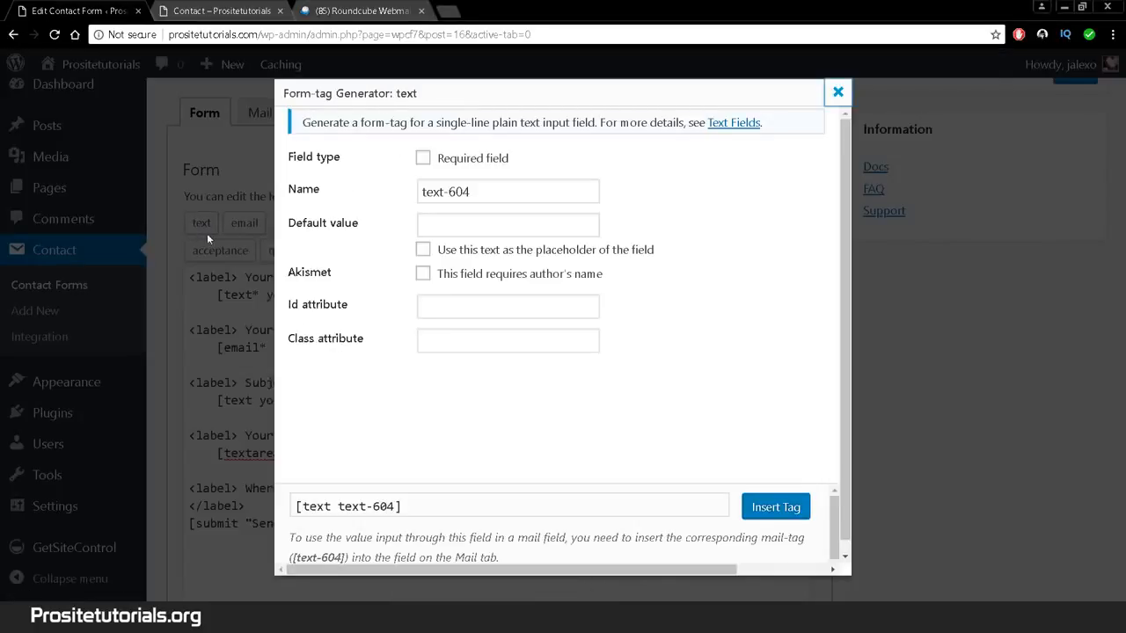
Step: Examine the required field, name, default value, Akismet, id and class attribute options of the text form-tag
{"action": "left_click", "coordinate": [464, 166]}
{"action": "left_click", "coordinate": [465, 166]}
{"action": "left_click", "coordinate": [340, 181]}
{"action": "left_click", "coordinate": [490, 184]}
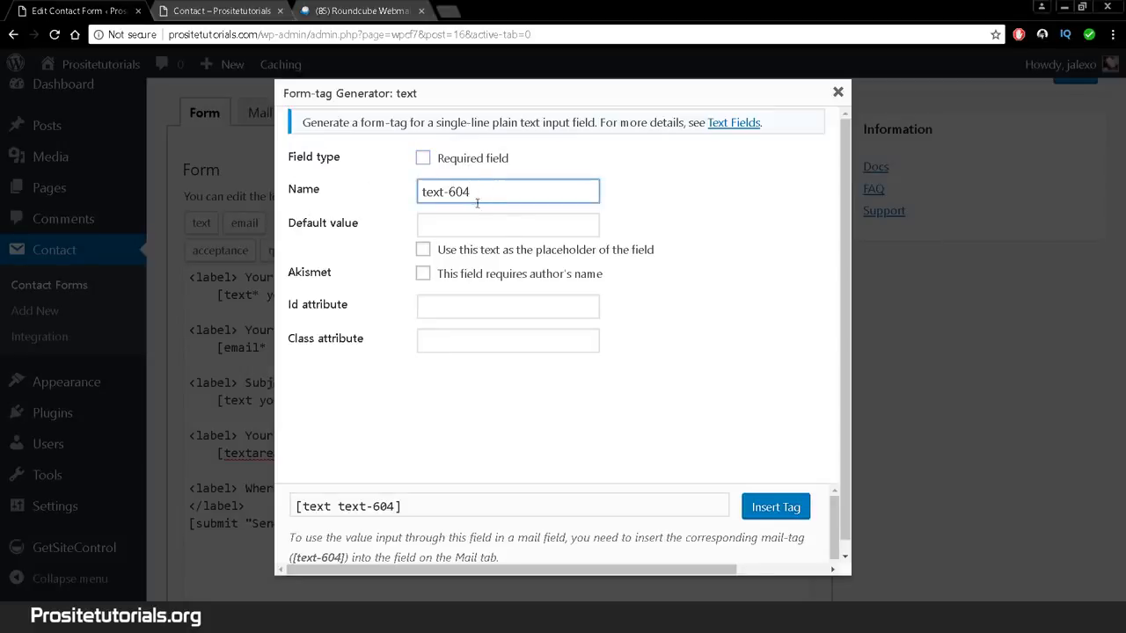
{"action": "left_click", "coordinate": [453, 231]}
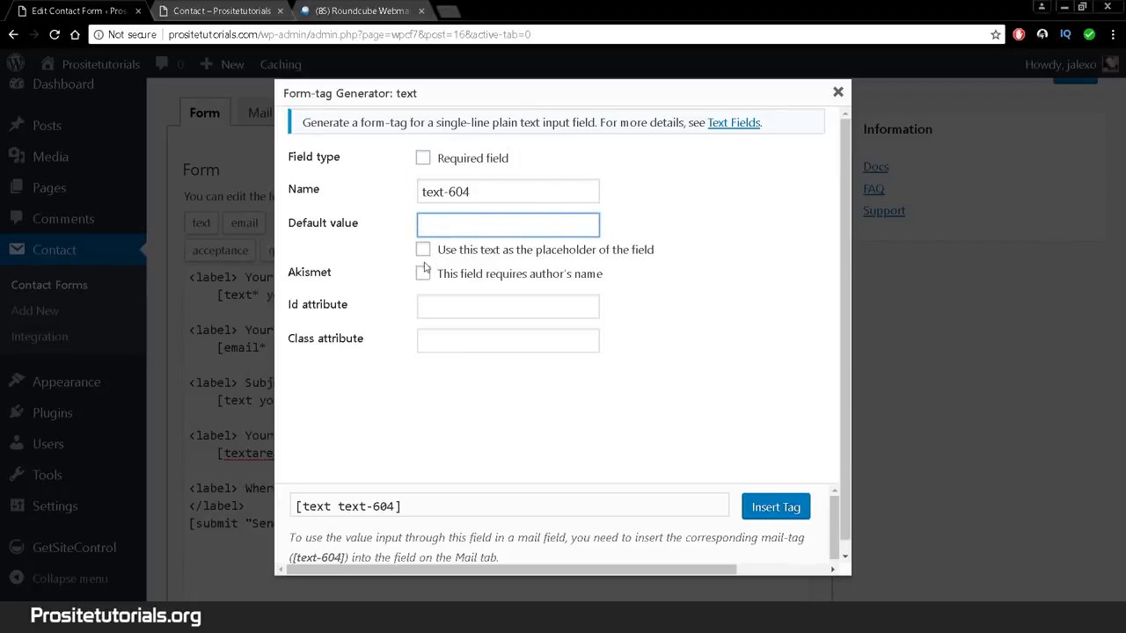
{"action": "left_click", "coordinate": [502, 281]}
{"action": "left_click", "coordinate": [502, 280]}
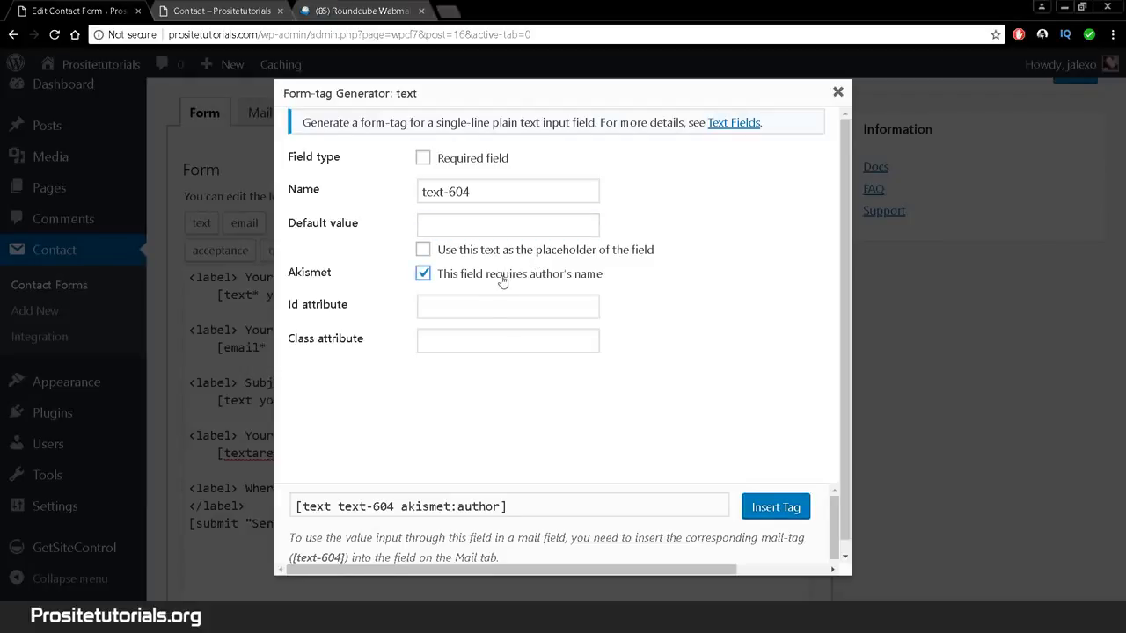
{"action": "left_click", "coordinate": [502, 281]}
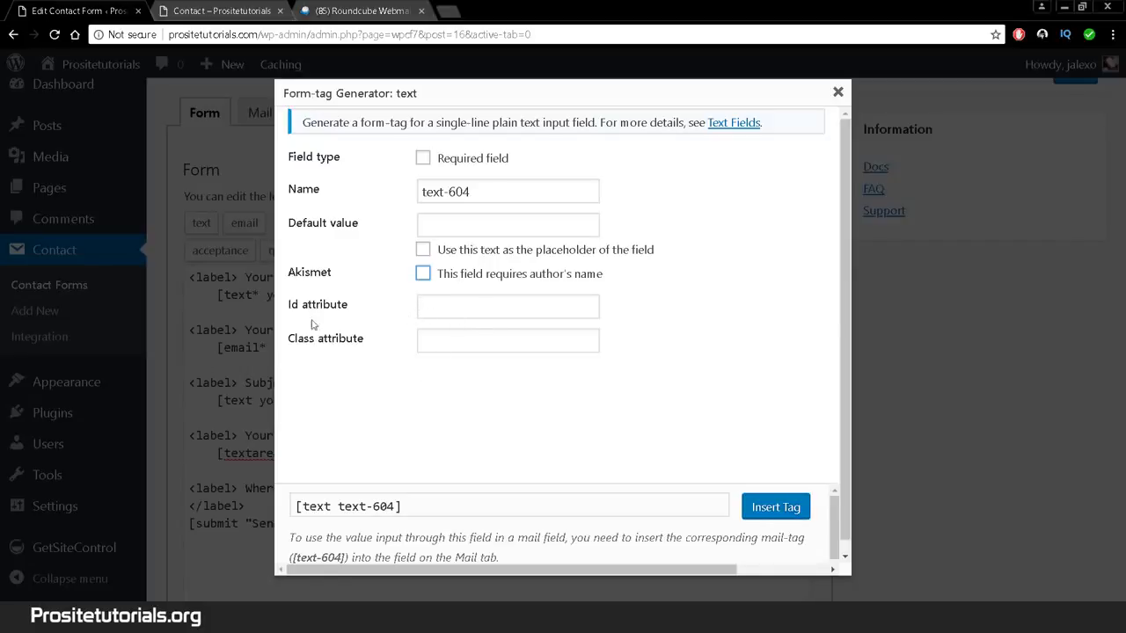
{"action": "left_click", "coordinate": [414, 343]}
{"action": "left_click", "coordinate": [443, 345]}
{"action": "scroll", "coordinate": [442, 350], "scroll_direction": "down", "scroll_amount": 1}
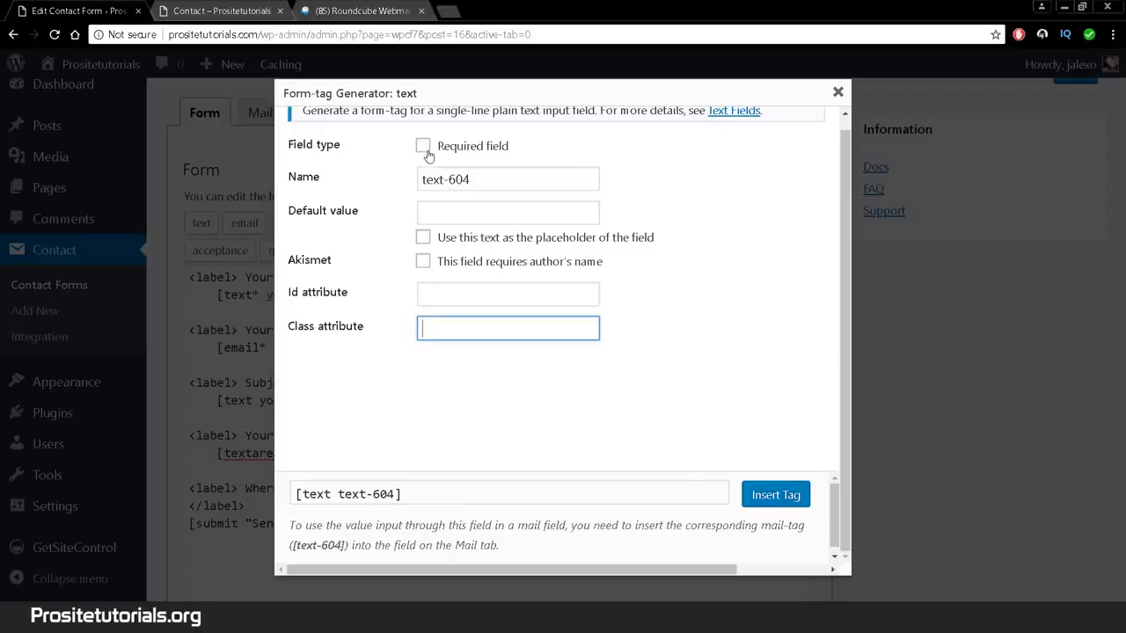
Step: Insert the [text text-604] tag before the closing tag of the "Where do you live?" label and save the contact form
{"action": "left_click", "coordinate": [758, 498]}
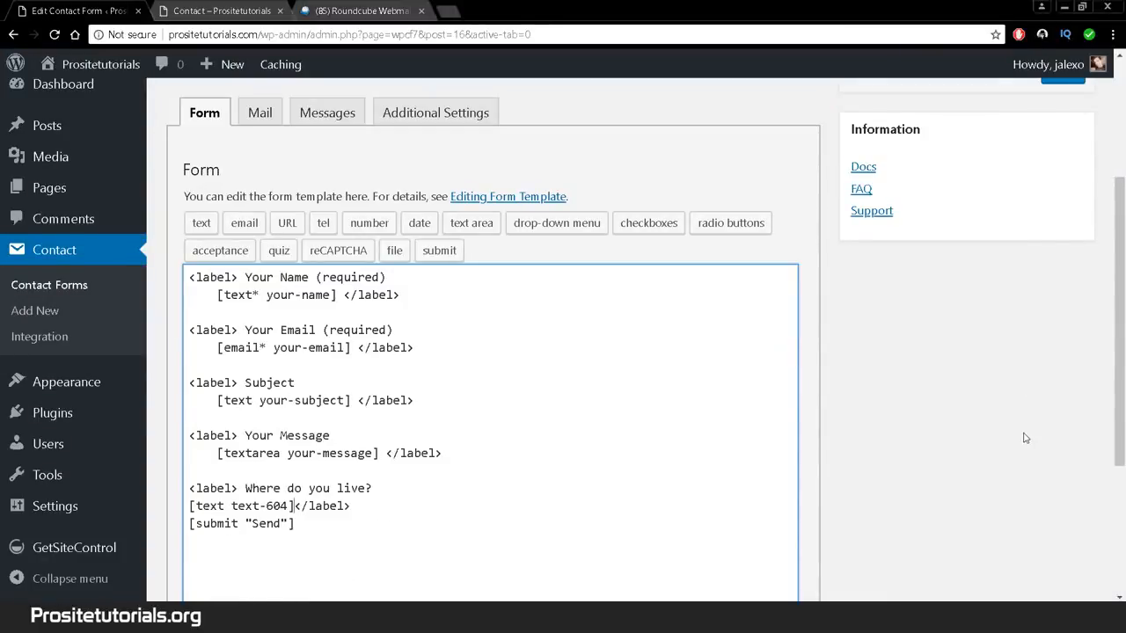
{"action": "scroll", "coordinate": [1024, 437], "scroll_direction": "up", "scroll_amount": 1}
{"action": "left_click", "coordinate": [1062, 144]}
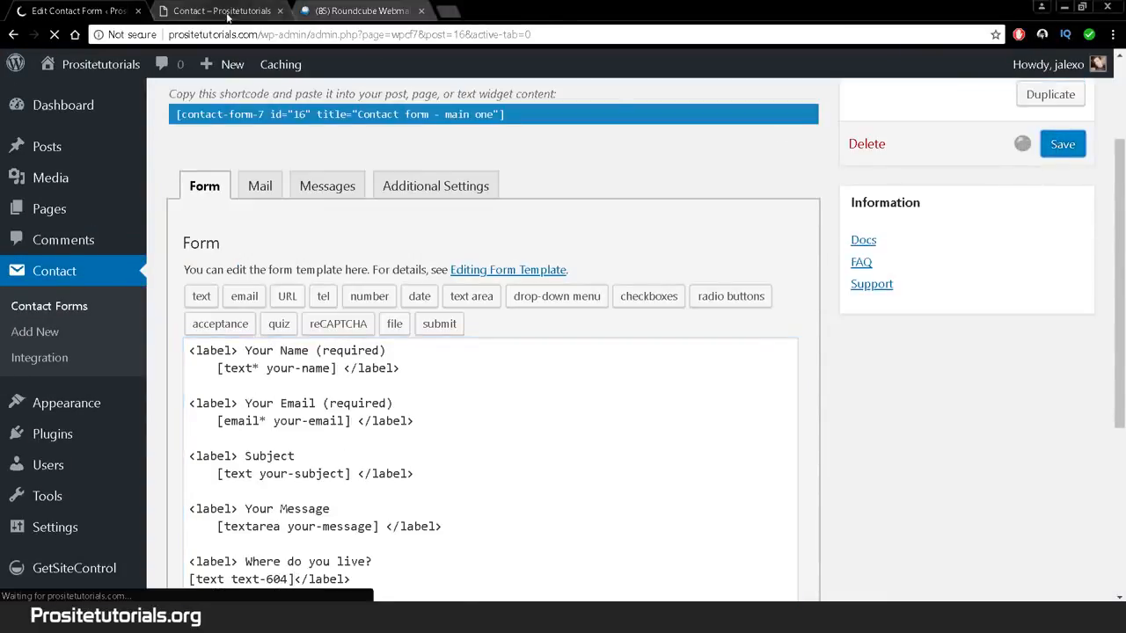
Step: Reload the live Contact page and check how the "Where do you live?" field and Send button are displayed
{"action": "left_click", "coordinate": [227, 12]}
{"action": "left_click", "coordinate": [60, 36]}
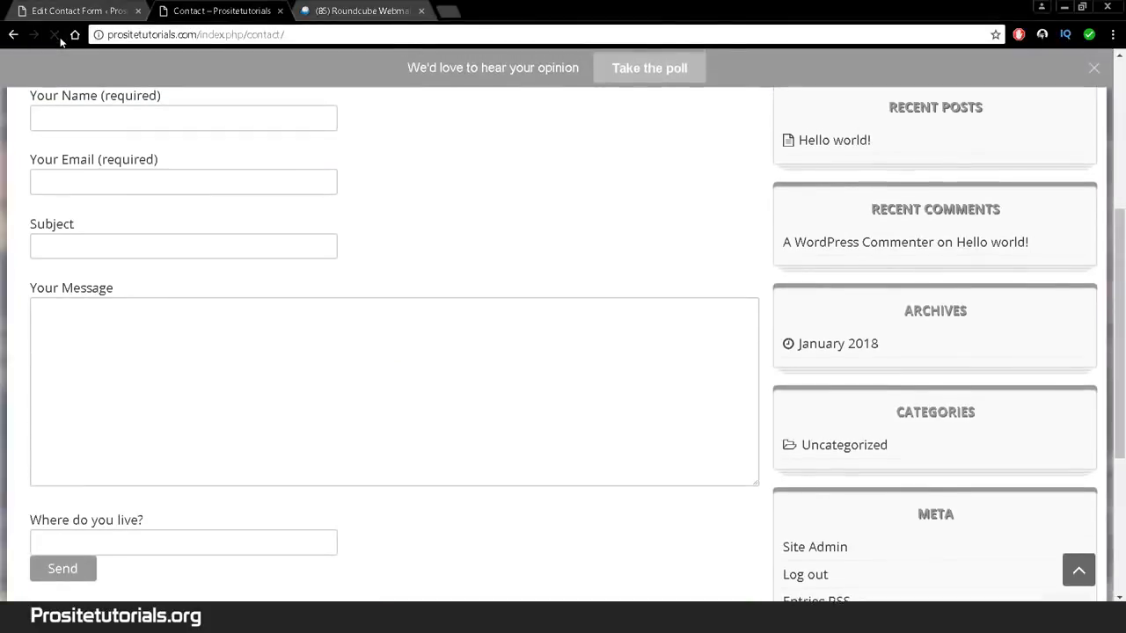
{"action": "scroll", "coordinate": [150, 484], "scroll_direction": "down", "scroll_amount": 2}
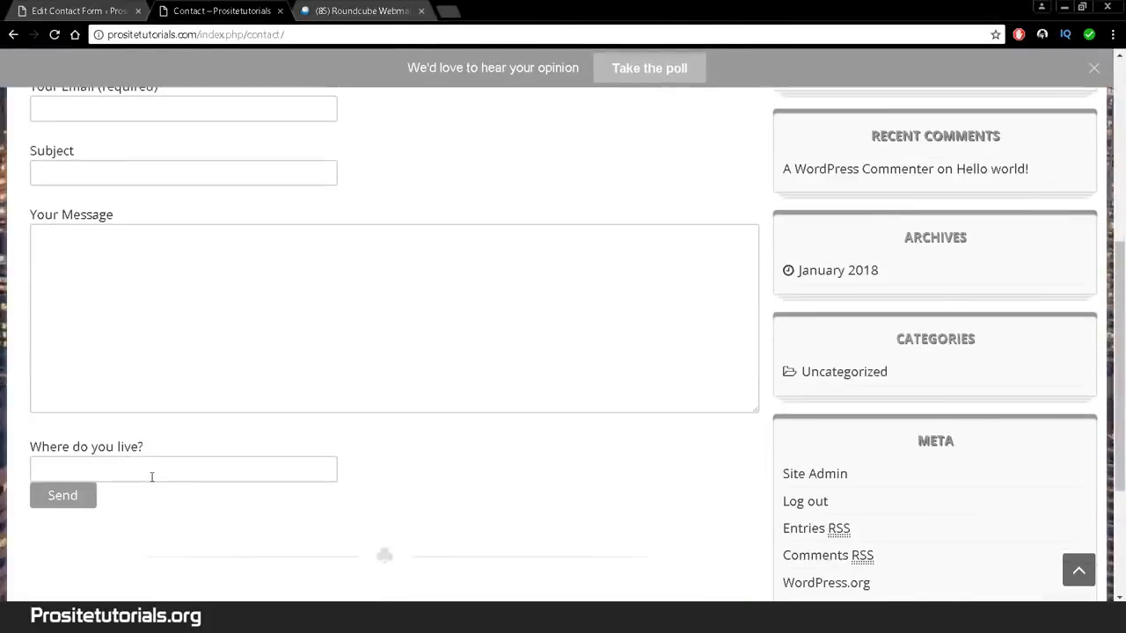
Step: Add a blank line between the "Where do you live?" field and the submit tag in the form template, and save the form
{"action": "left_click", "coordinate": [77, 10]}
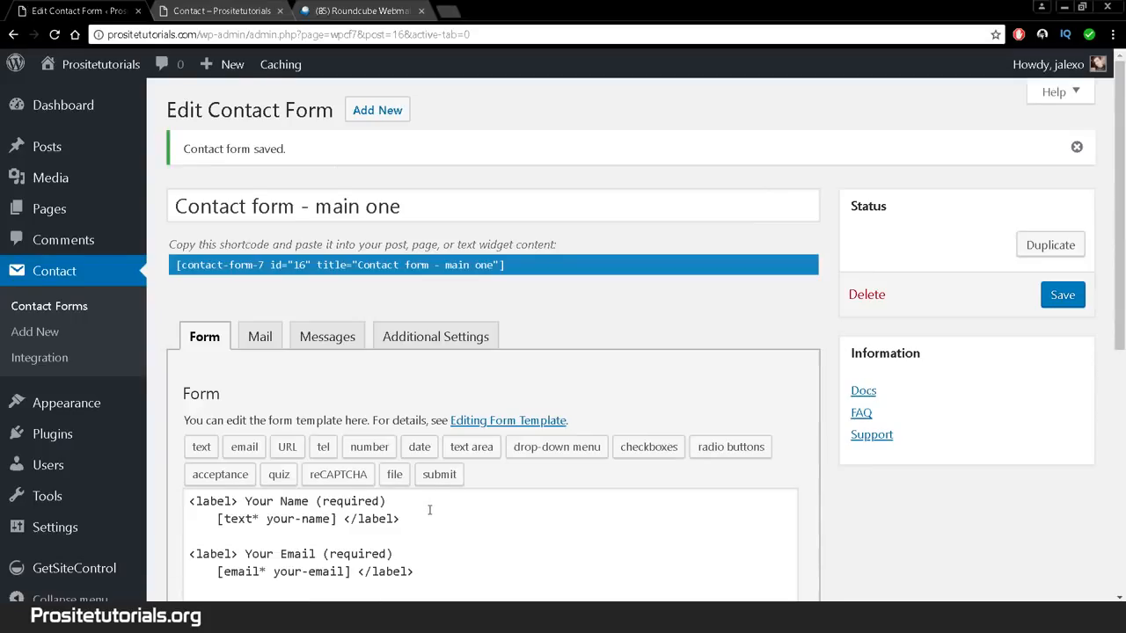
{"action": "scroll", "coordinate": [429, 510], "scroll_direction": "down", "scroll_amount": 3}
{"action": "left_click", "coordinate": [431, 443]}
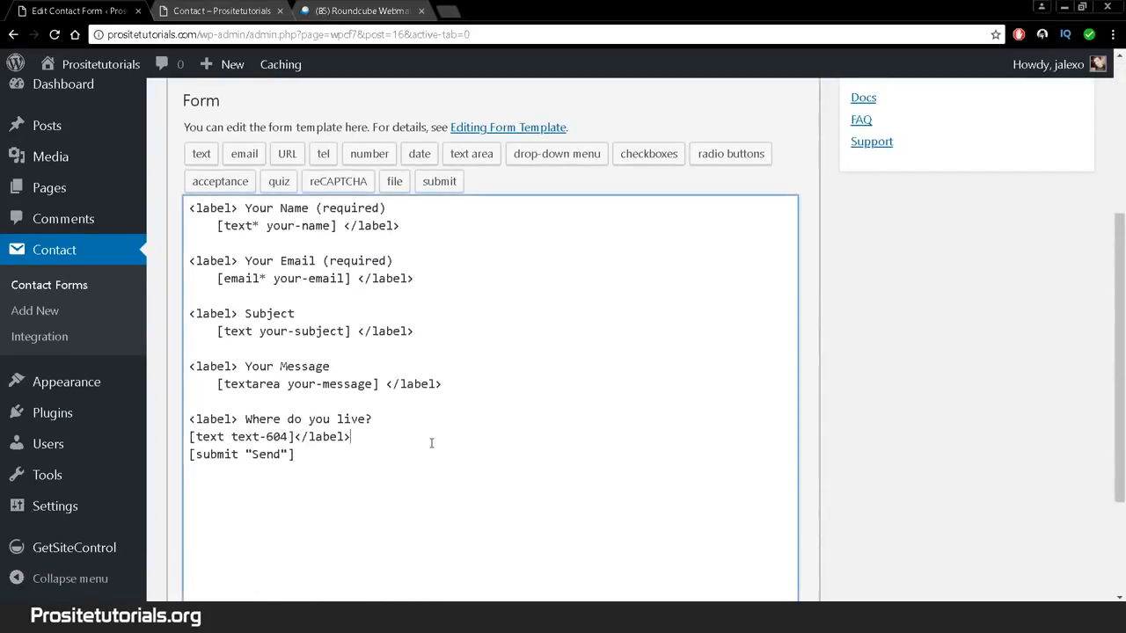
{"action": "scroll", "coordinate": [1094, 406], "scroll_direction": "up", "scroll_amount": 3}
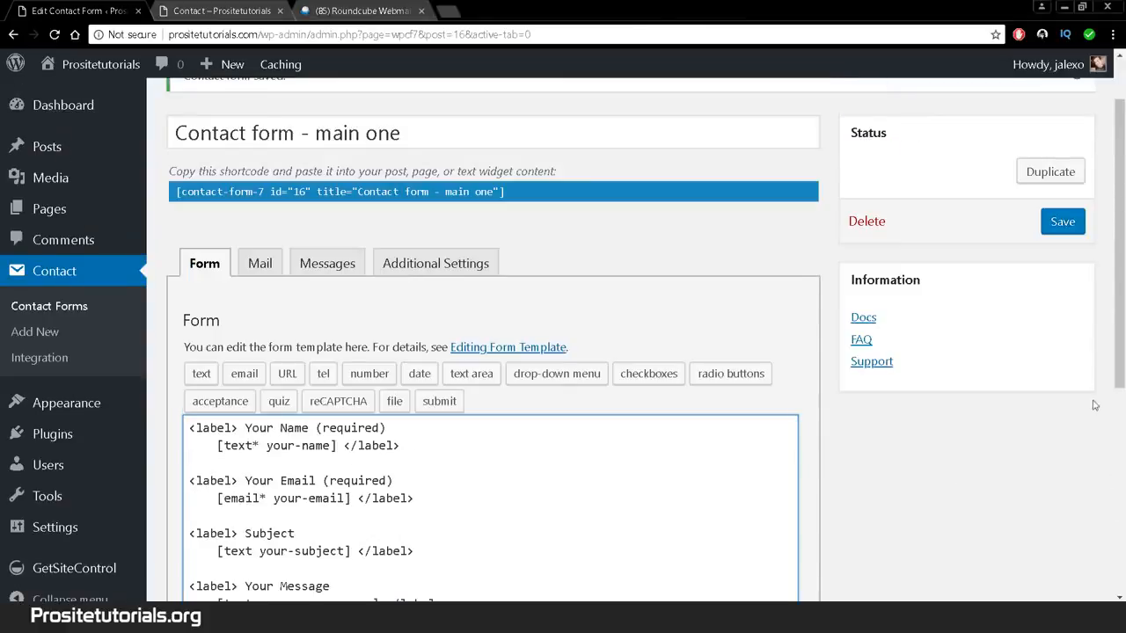
{"action": "left_click", "coordinate": [1060, 225]}
Step: Reload the Contact page and check the spacing between the "Where do you live?" field and the Send button
{"action": "left_click", "coordinate": [219, 11]}
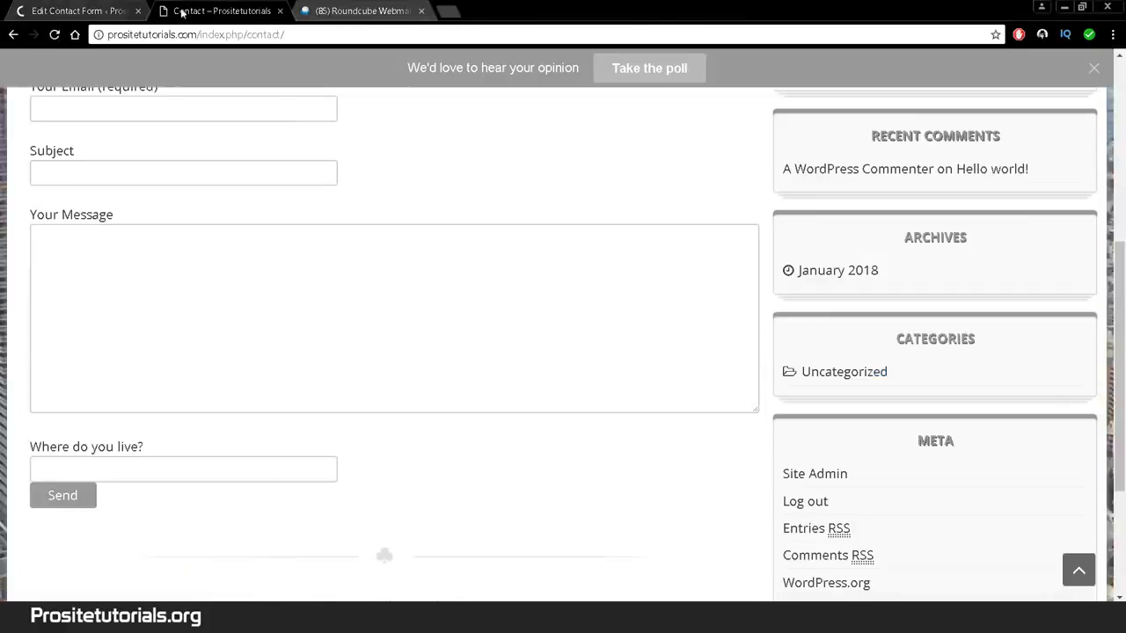
{"action": "left_click", "coordinate": [54, 34]}
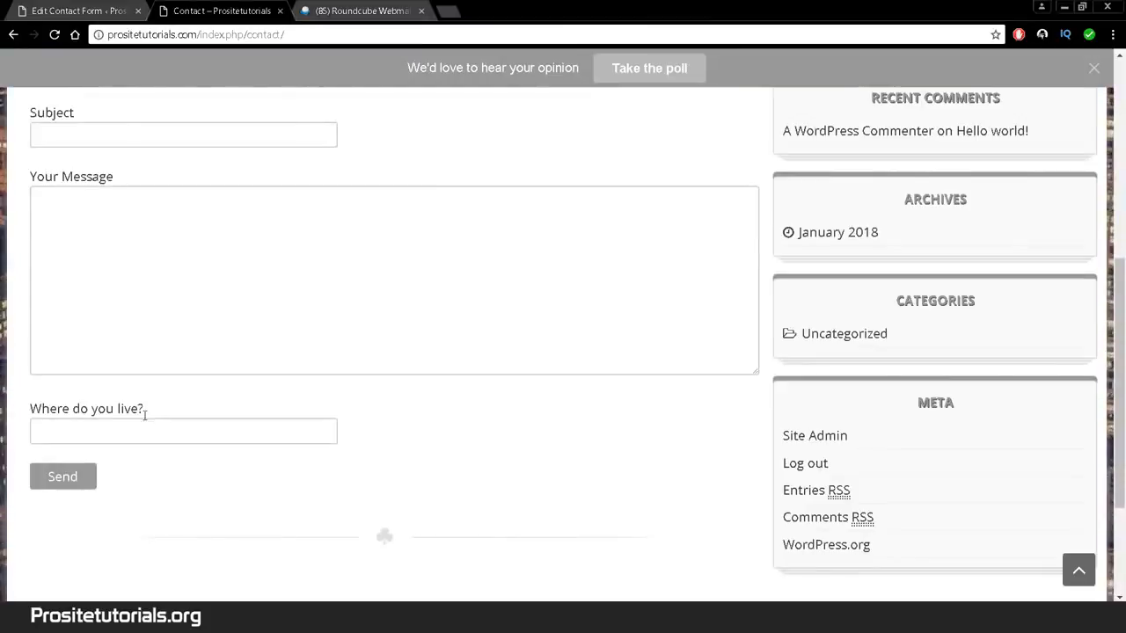
{"action": "scroll", "coordinate": [141, 480], "scroll_direction": "down", "scroll_amount": 1}
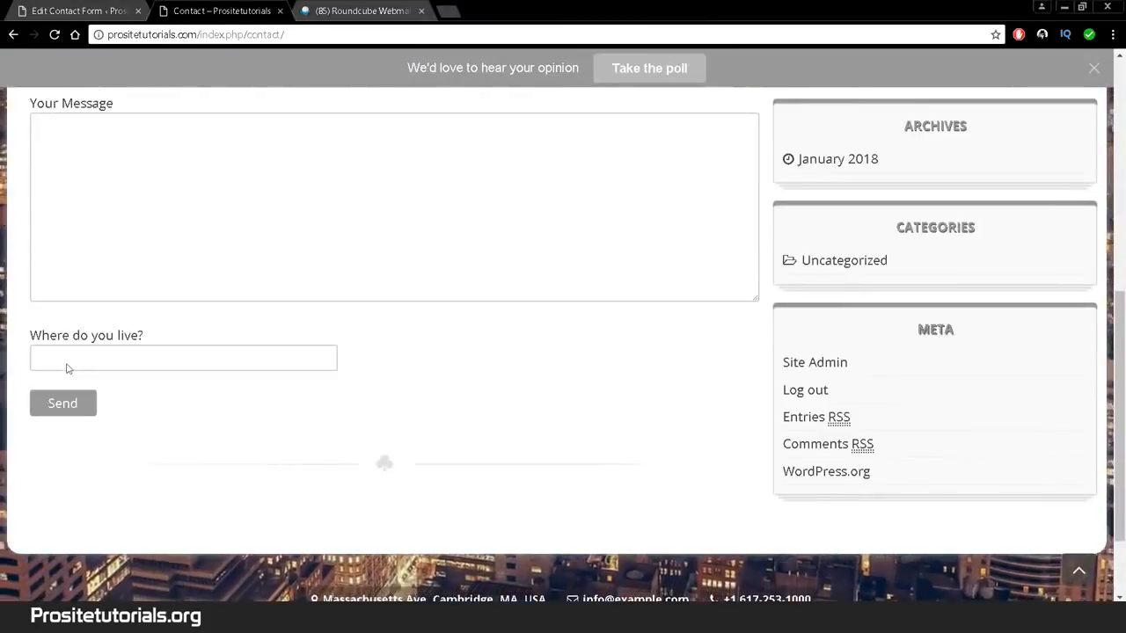
{"action": "left_click", "coordinate": [181, 365]}
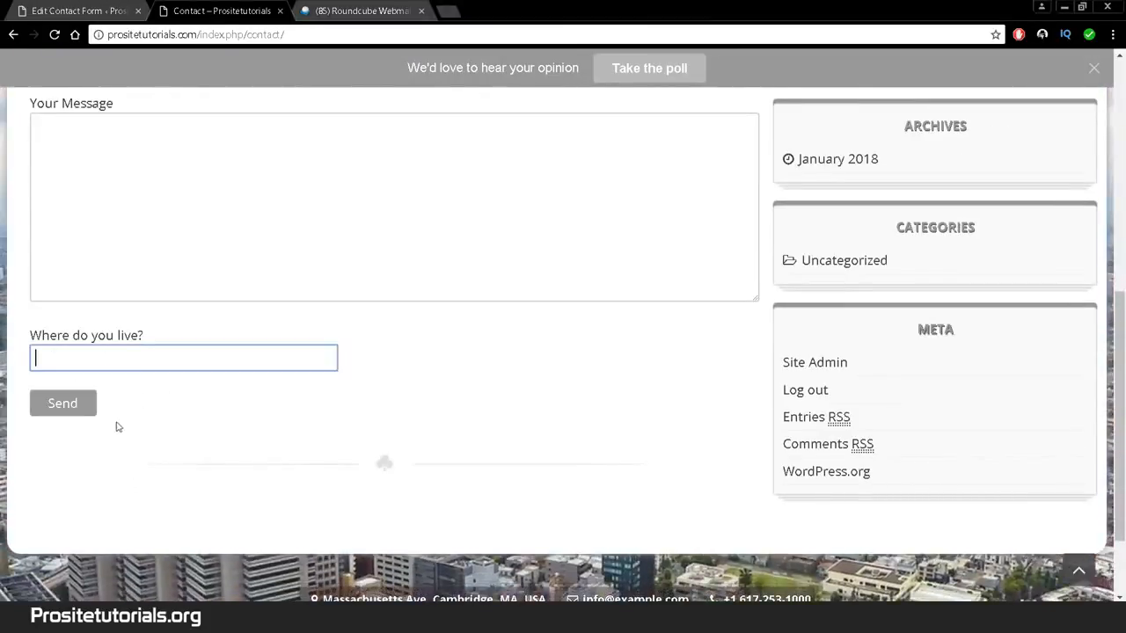
Step: Add the option maxlength:7 to the text-604 tag in the contact form template
{"action": "left_click", "coordinate": [110, 7]}
{"action": "scroll", "coordinate": [259, 356], "scroll_direction": "down", "scroll_amount": 4}
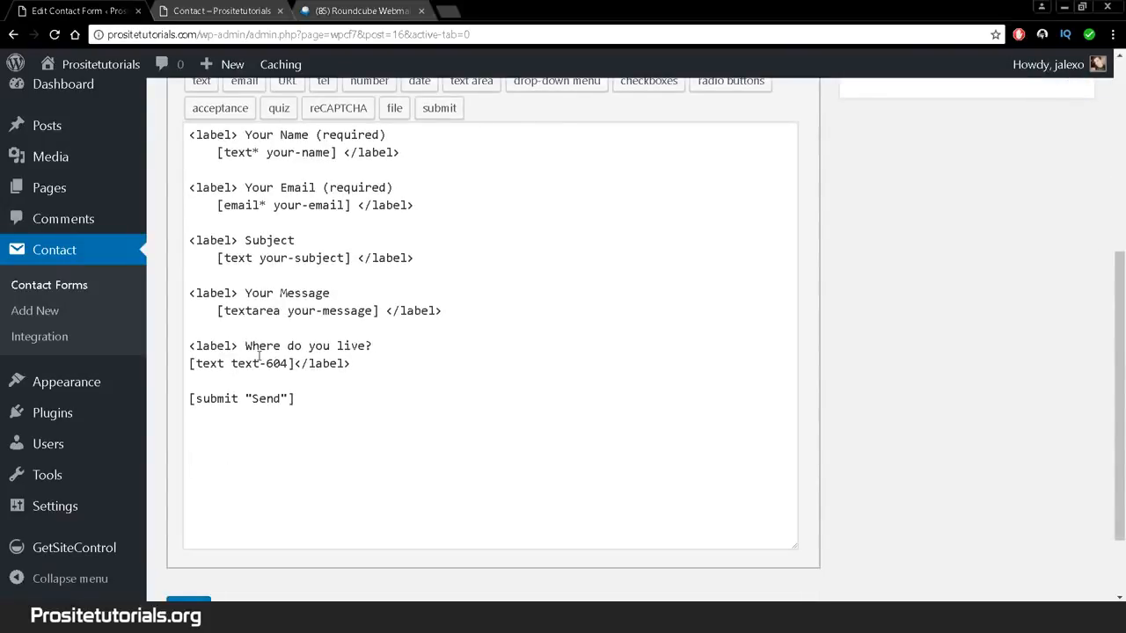
{"action": "left_click", "coordinate": [224, 10]}
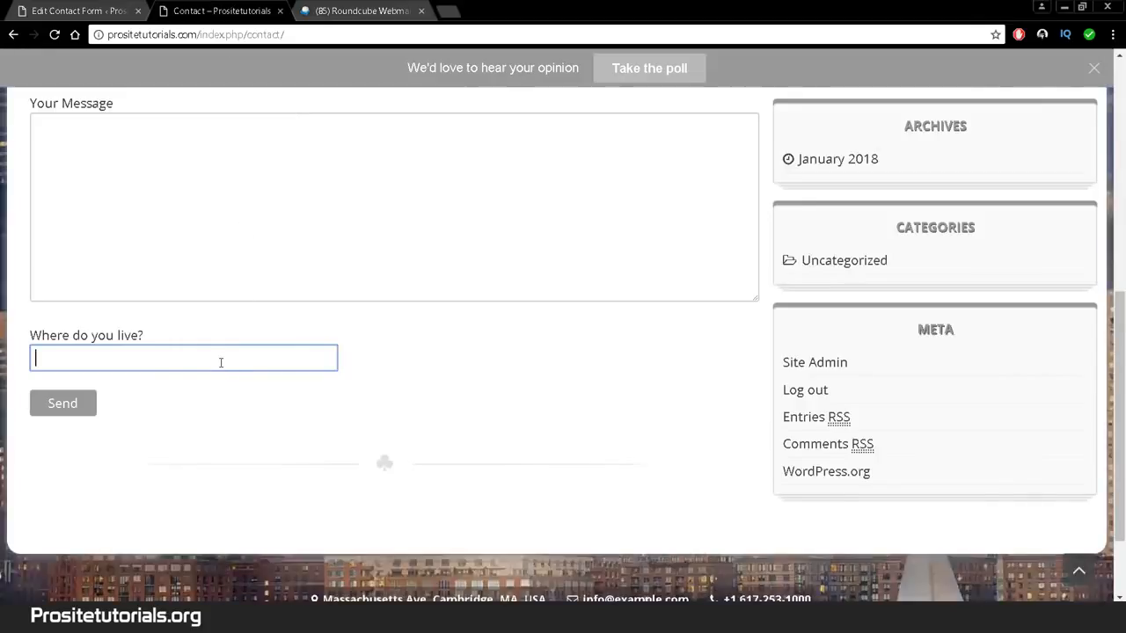
{"action": "left_click", "coordinate": [82, 7]}
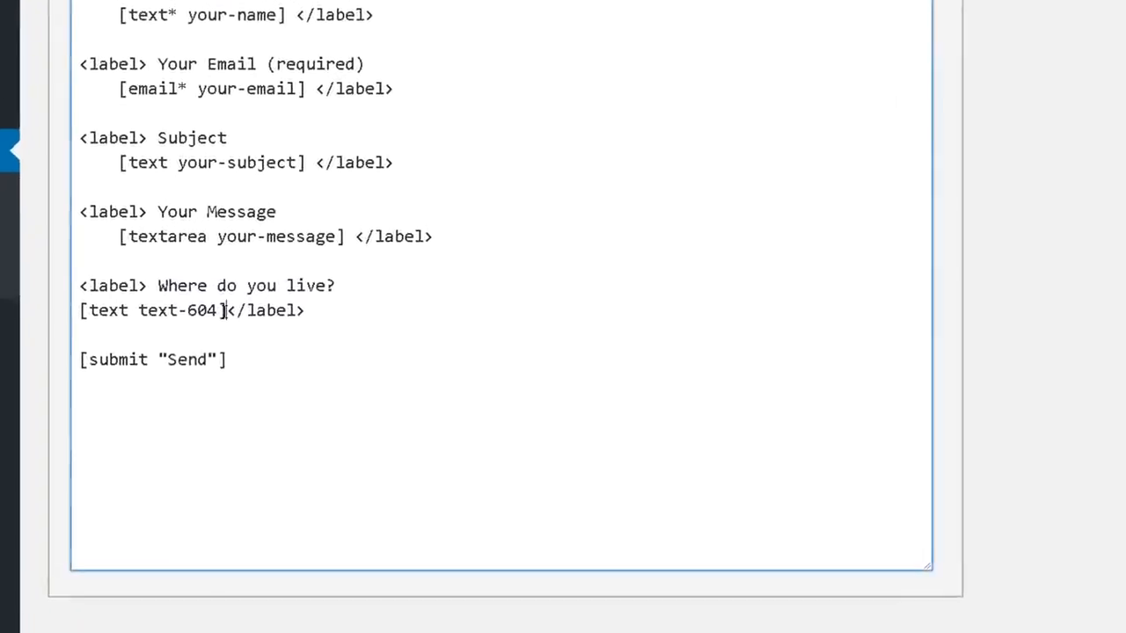
{"action": "left_click", "coordinate": [201, 295]}
{"action": "type", "text": "max"}
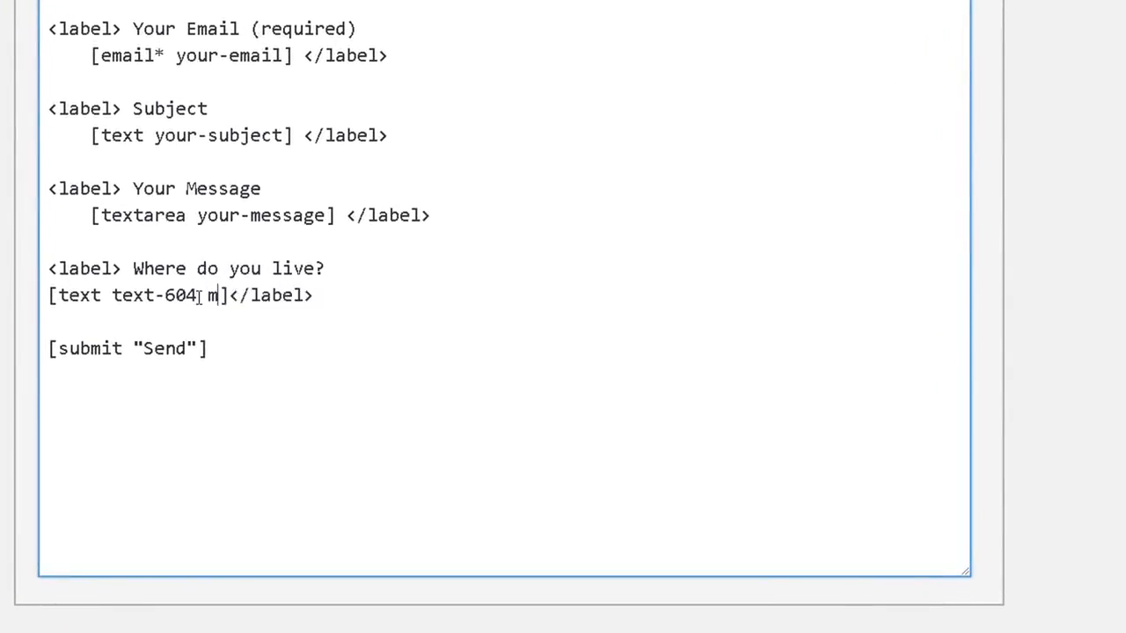
{"action": "type", "text": "len"}
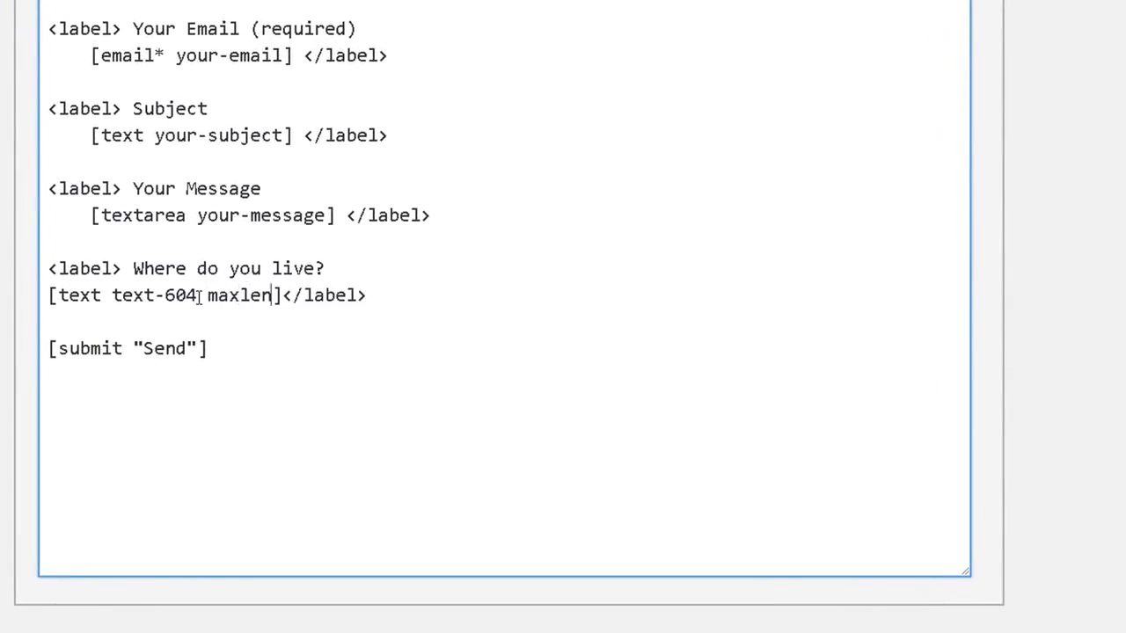
{"action": "type", "text": "th"}
{"action": "key", "text": "BackSpace"}
{"action": "key", "text": "BackSpace"}
{"action": "type", "text": "gth"}
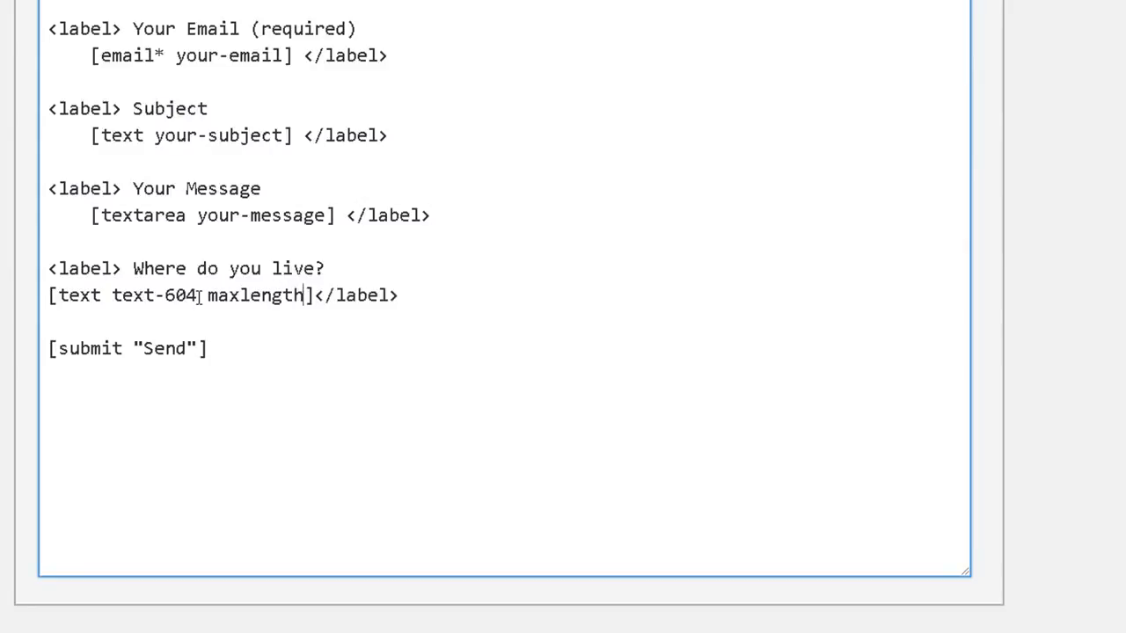
{"action": "type", "text": ":7"}
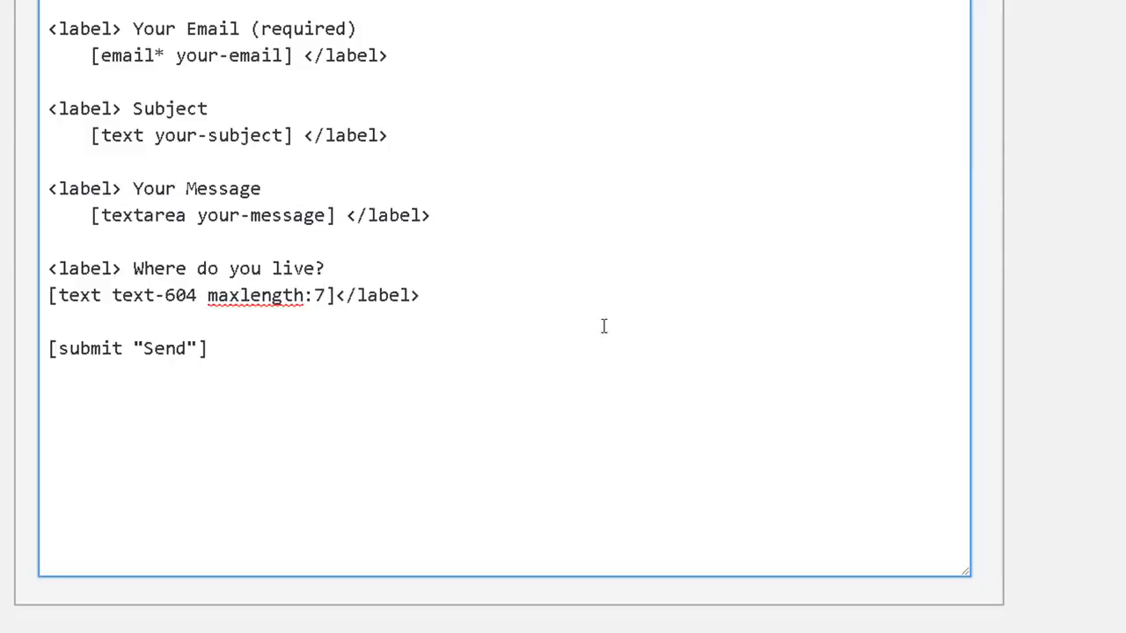
Step: Add the option minlength:3 before maxlength:7 in the text-604 tag, reusing a copy of the word maxlength
{"action": "double_click", "coordinate": [272, 294]}
{"action": "key", "text": "ctrl+c"}
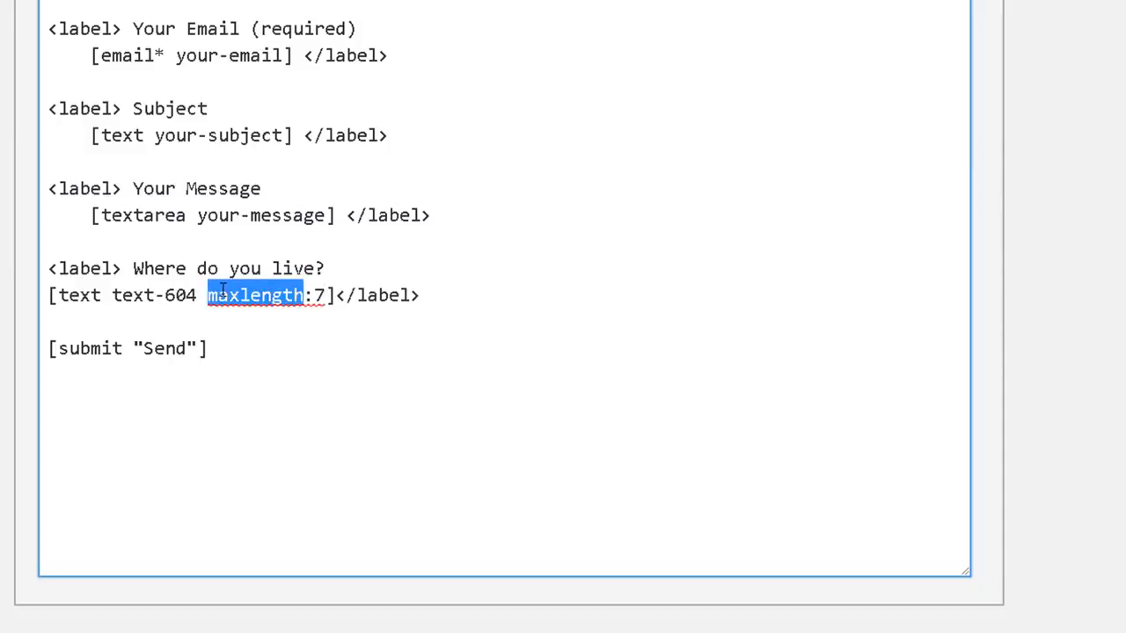
{"action": "left_click", "coordinate": [204, 294]}
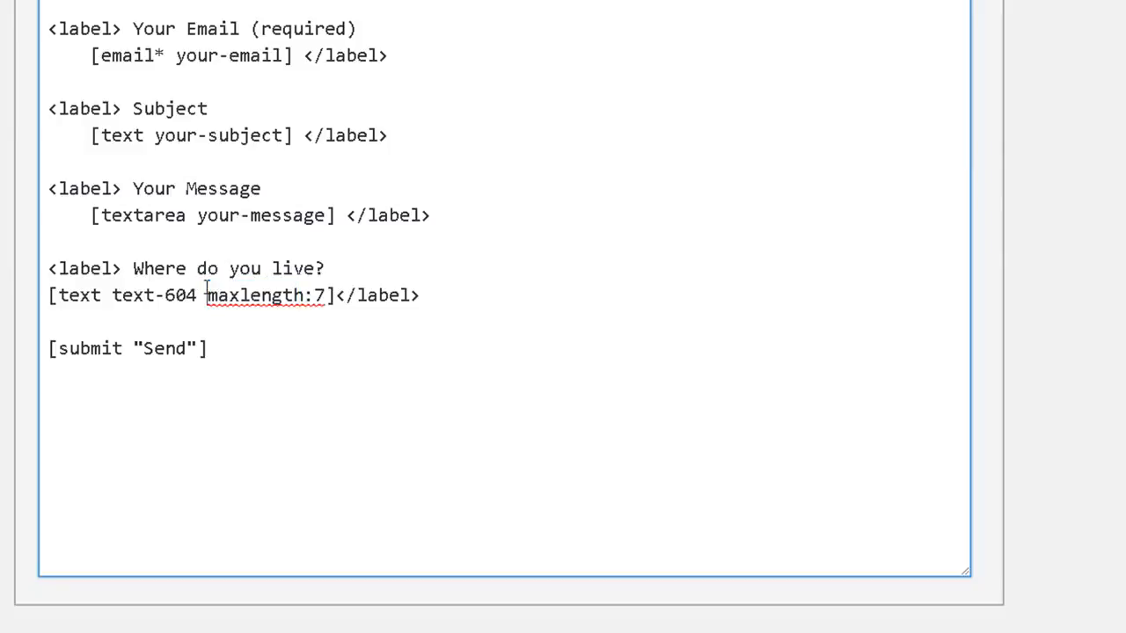
{"action": "key", "text": "ctrl+v"}
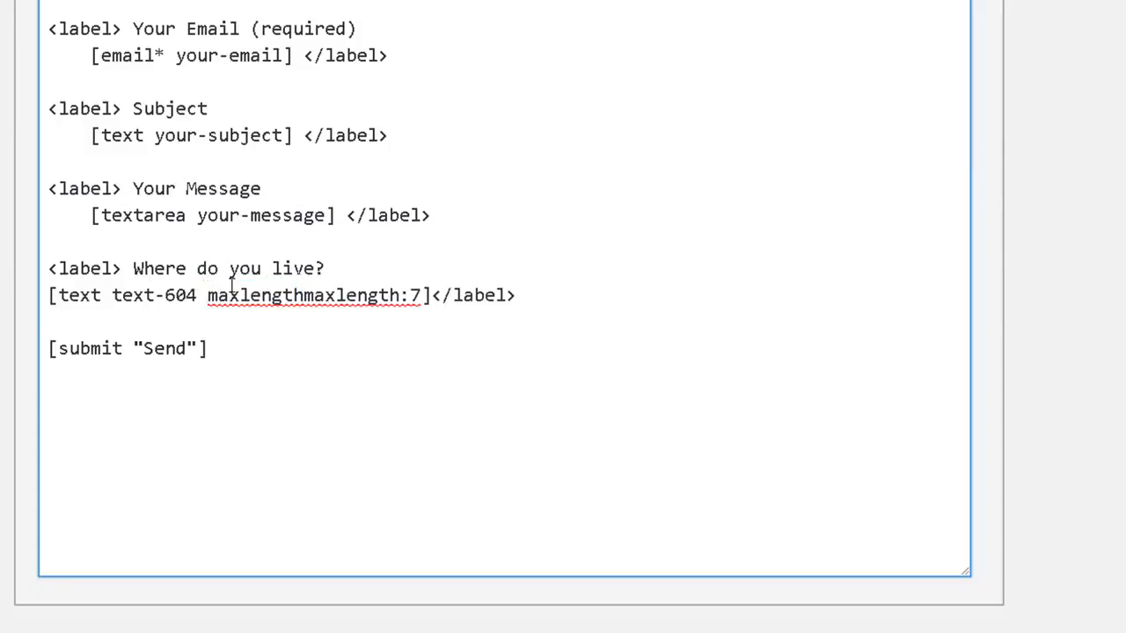
{"action": "type", "text": ":"}
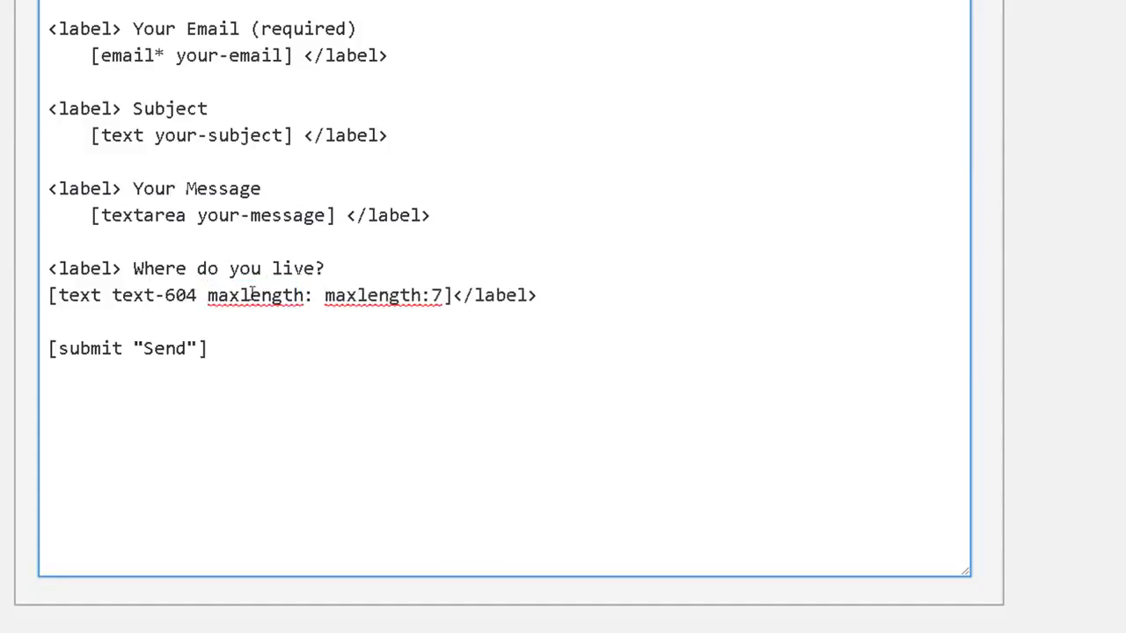
{"action": "left_click_drag", "start_coordinate": [235, 294], "coordinate": [212, 295]}
{"action": "key", "text": "BackSpace"}
{"action": "type", "text": "min"}
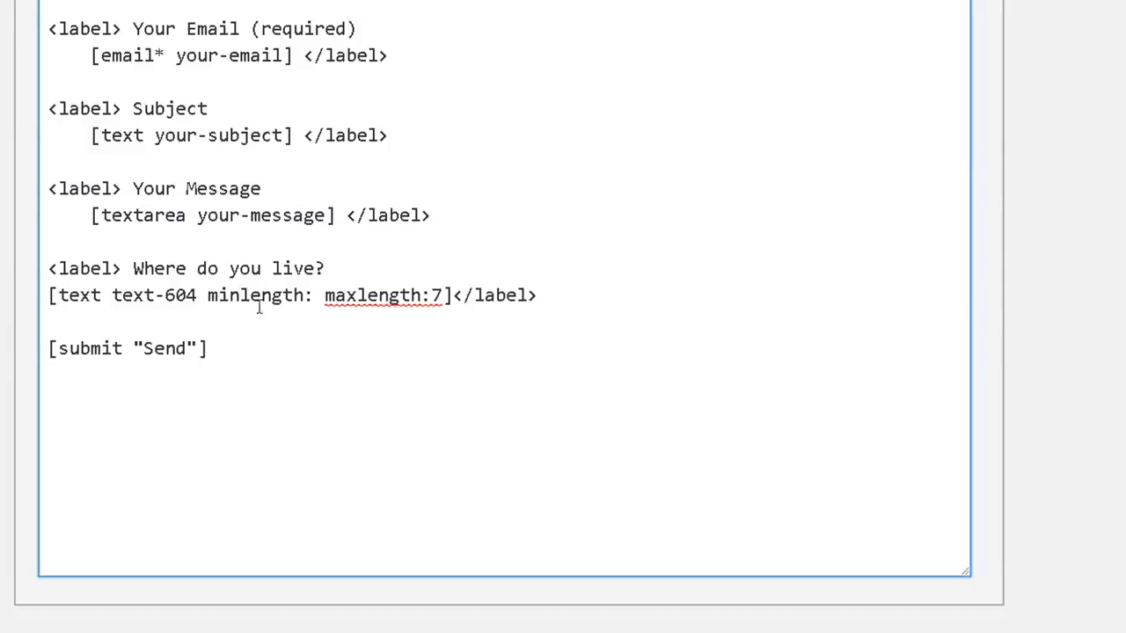
{"action": "left_click", "coordinate": [313, 296]}
{"action": "type", "text": "3"}
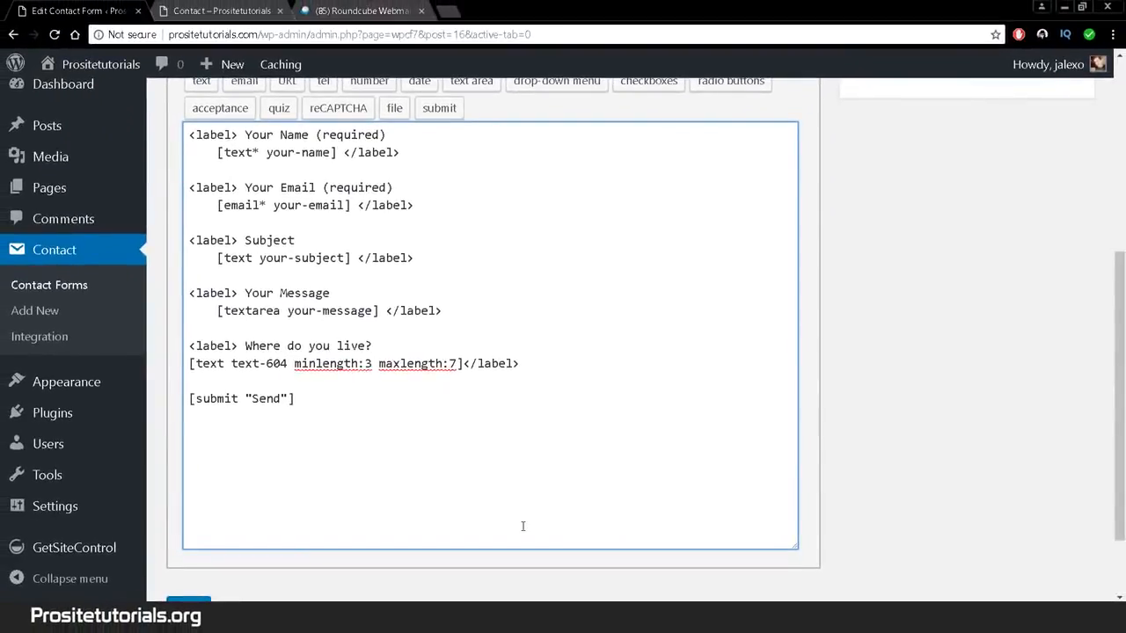
Step: Save the contact form with the length limits and reload the live Contact page
{"action": "scroll", "coordinate": [914, 412], "scroll_direction": "up", "scroll_amount": 3}
{"action": "left_click", "coordinate": [1058, 150]}
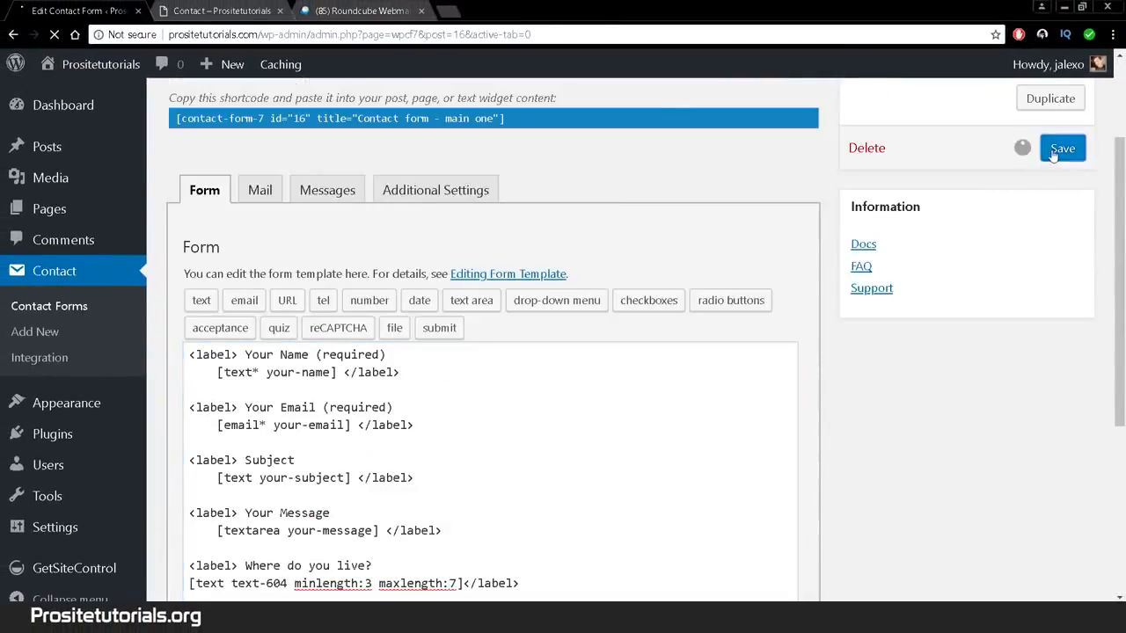
{"action": "left_click", "coordinate": [219, 10]}
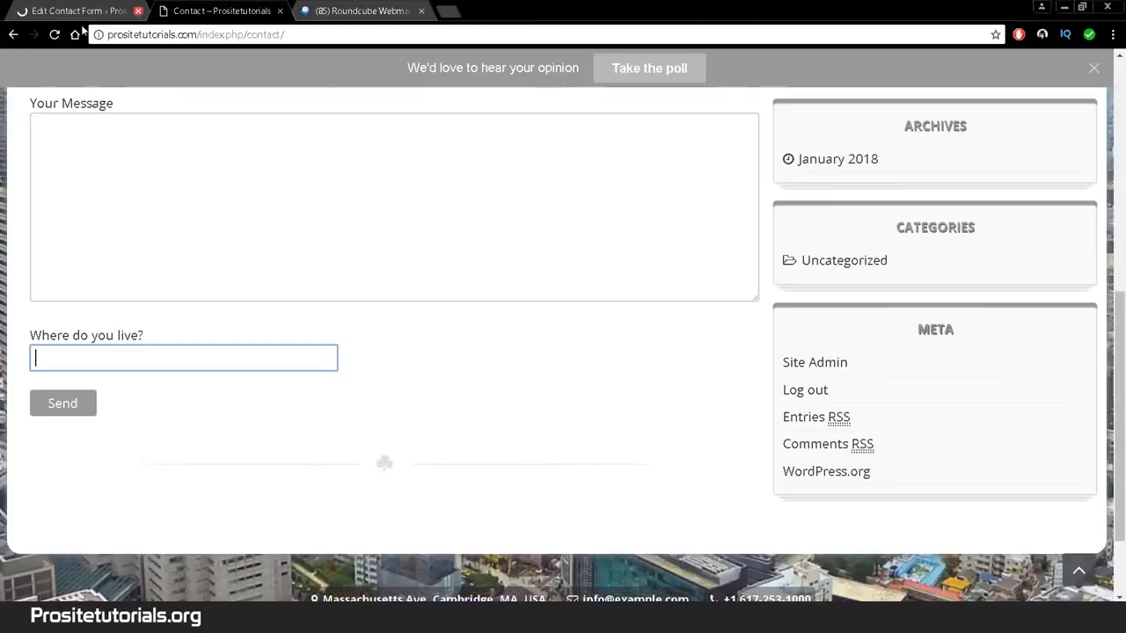
{"action": "left_click", "coordinate": [55, 34]}
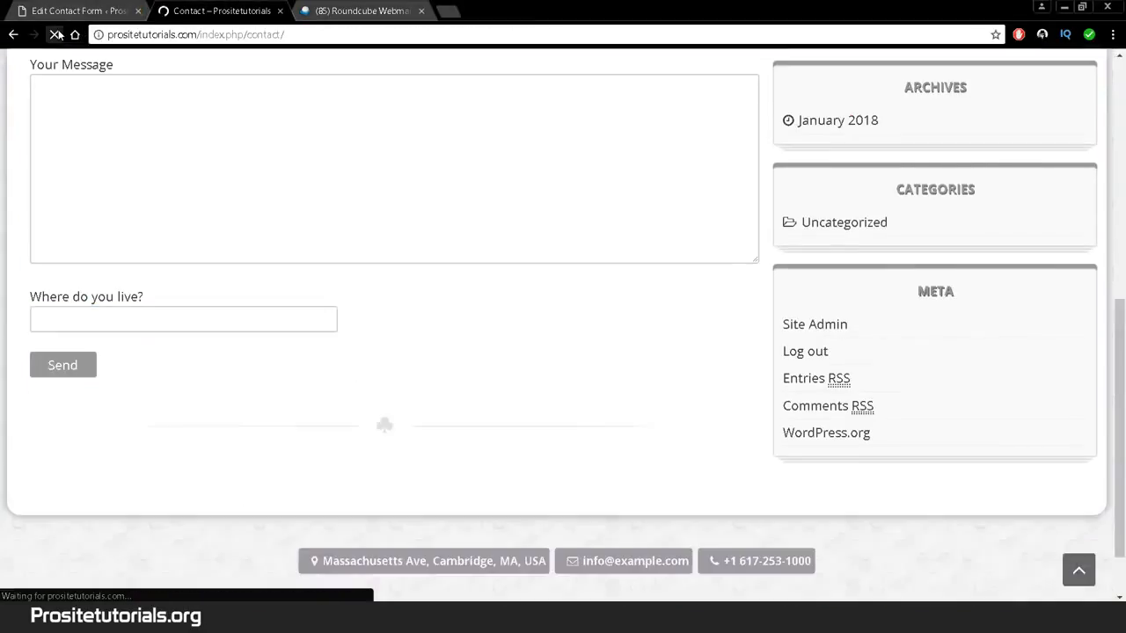
Step: Test the length limit of the "Where do you live?" field by entering "frfffff" and inspecting the accepted text
{"action": "left_click", "coordinate": [102, 320]}
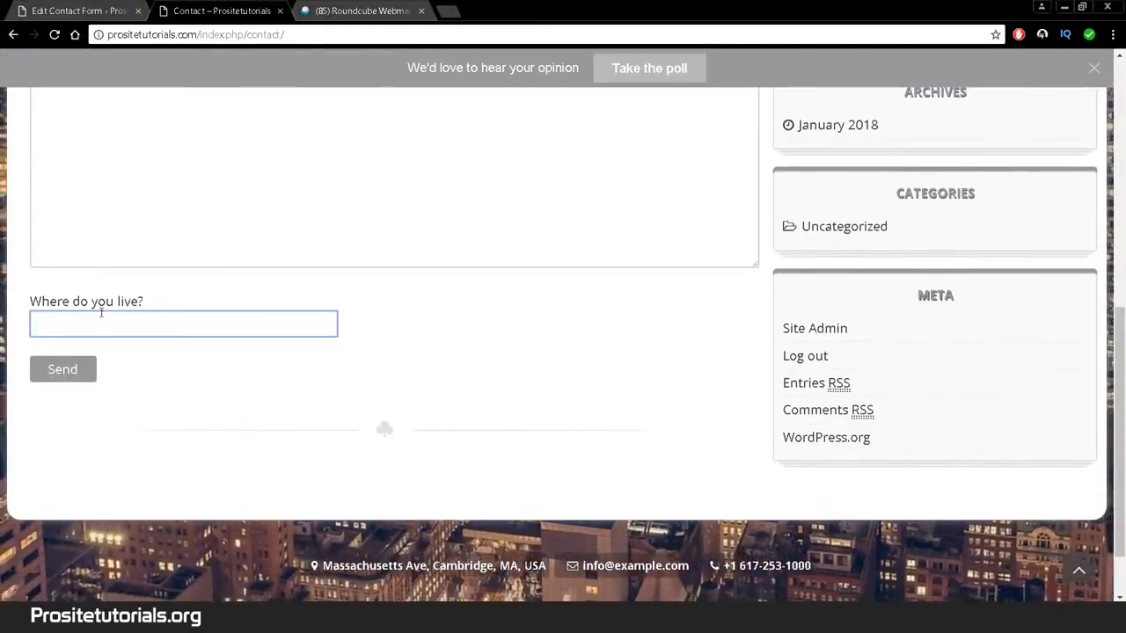
{"action": "type", "text": "frfffff"}
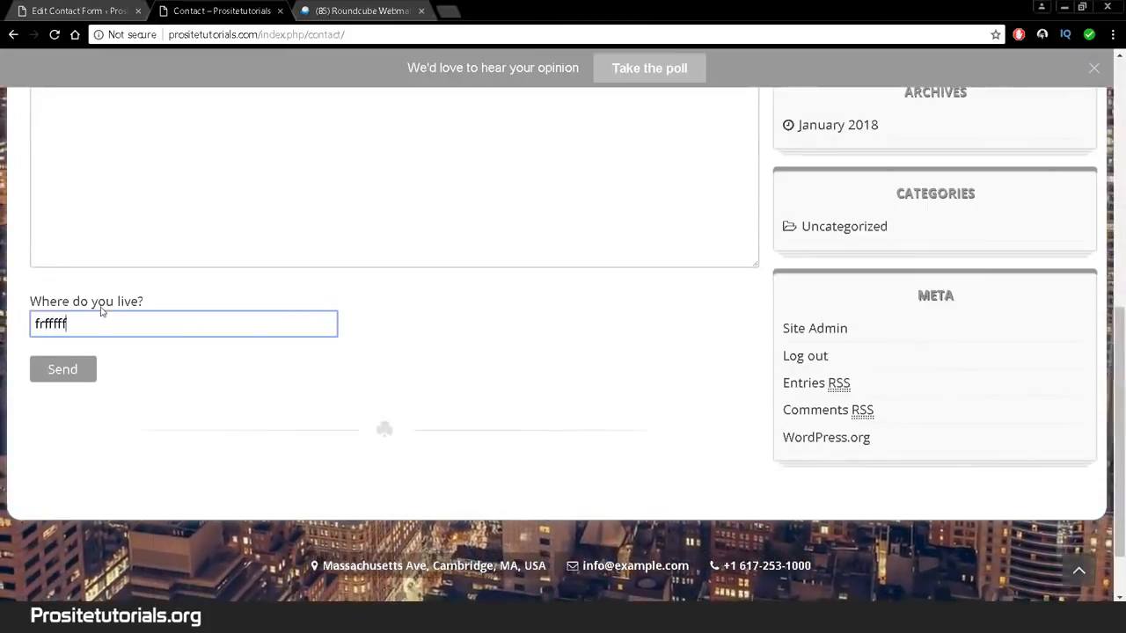
{"action": "left_click_drag", "start_coordinate": [70, 324], "coordinate": [24, 327]}
{"action": "left_click", "coordinate": [103, 321]}
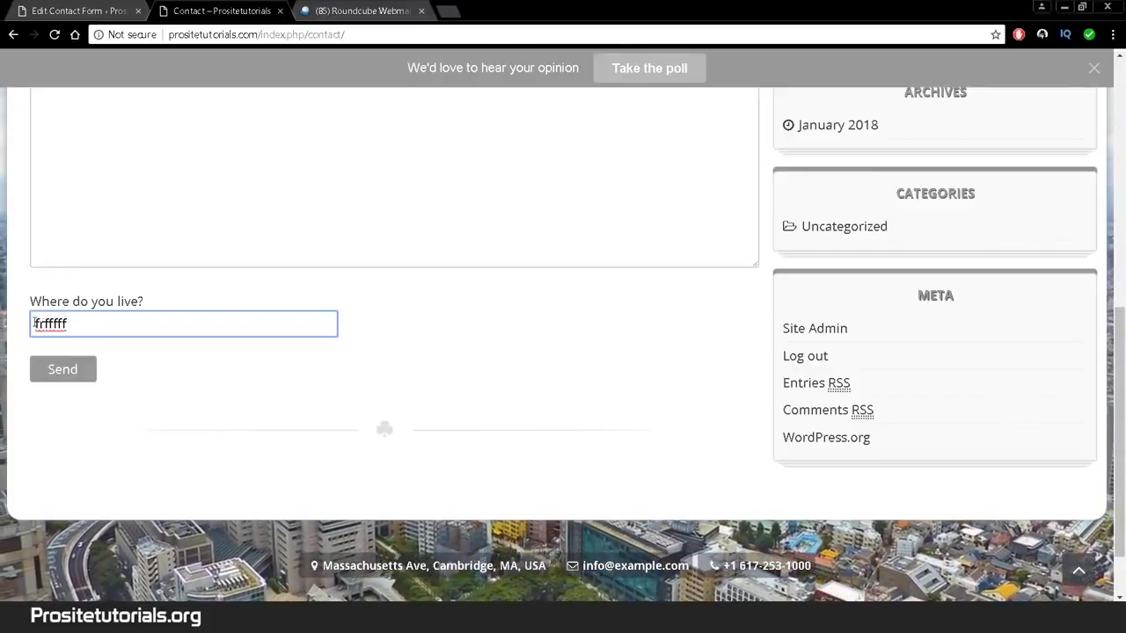
{"action": "double_click", "coordinate": [70, 323]}
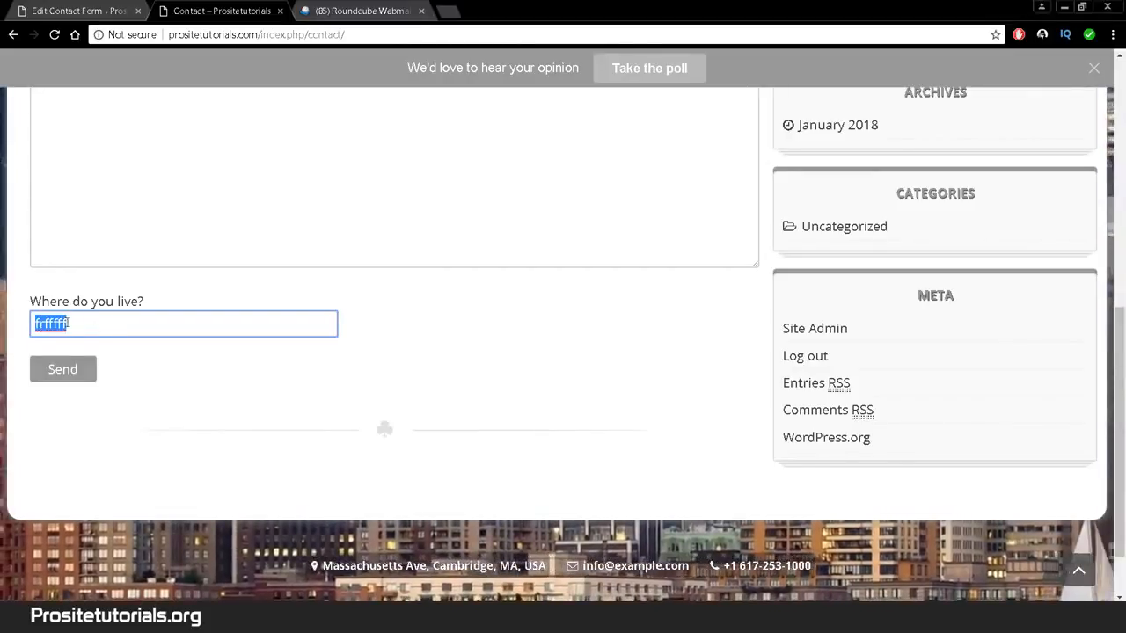
{"action": "left_click", "coordinate": [77, 326]}
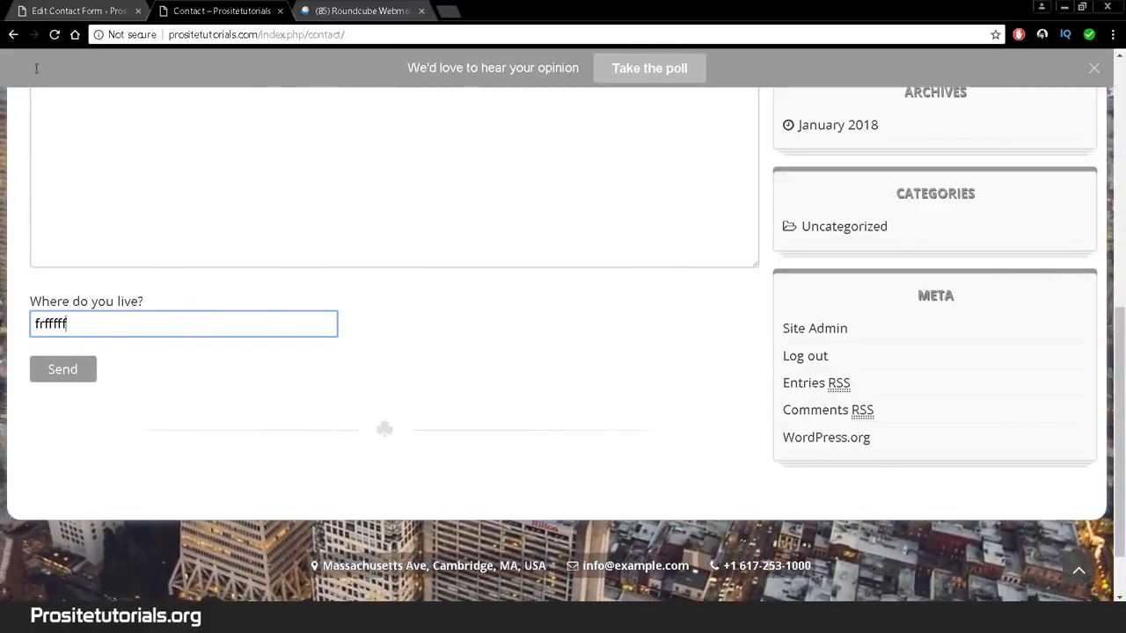
Step: Return to the contact form editor and place the insertion point before the [email* your-email] tag
{"action": "left_click", "coordinate": [64, 10]}
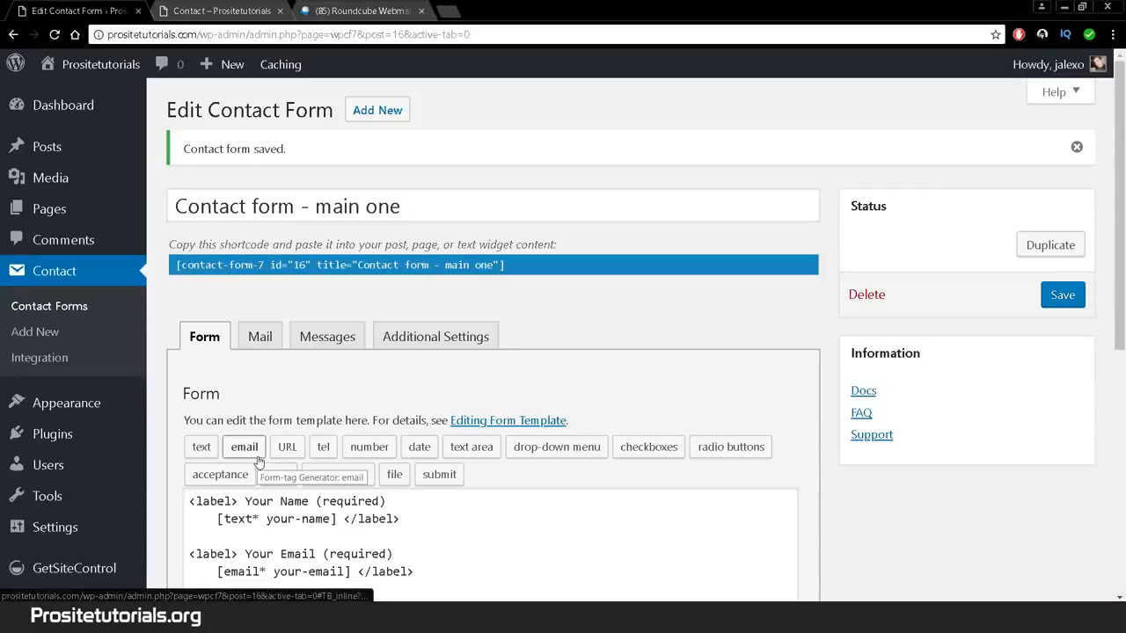
{"action": "scroll", "coordinate": [259, 461], "scroll_direction": "down", "scroll_amount": 1}
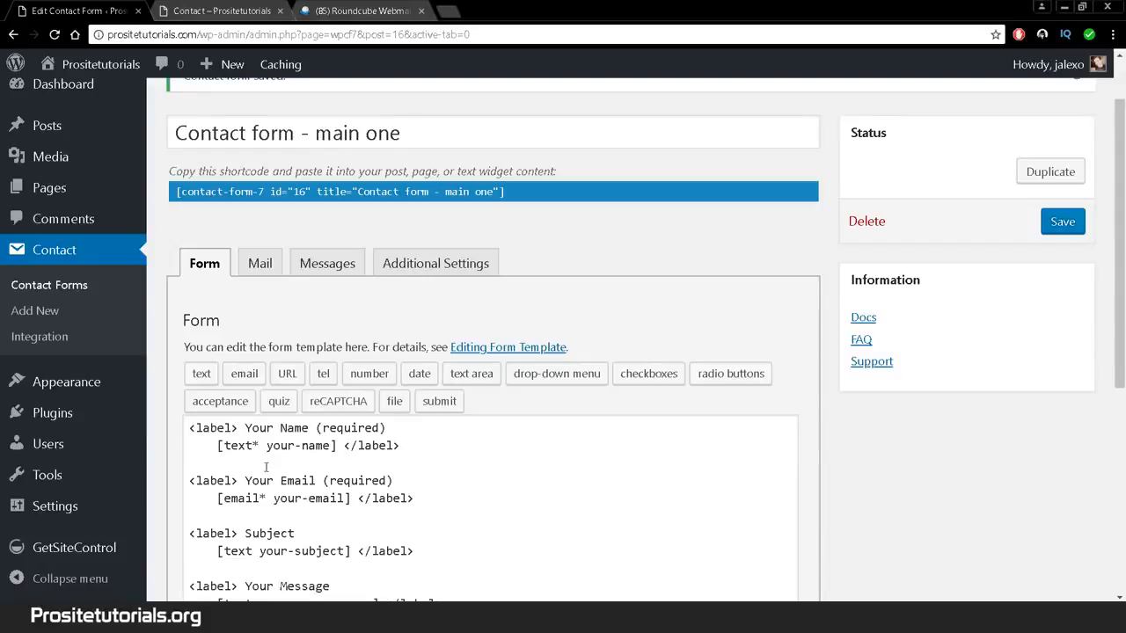
{"action": "left_click", "coordinate": [219, 497]}
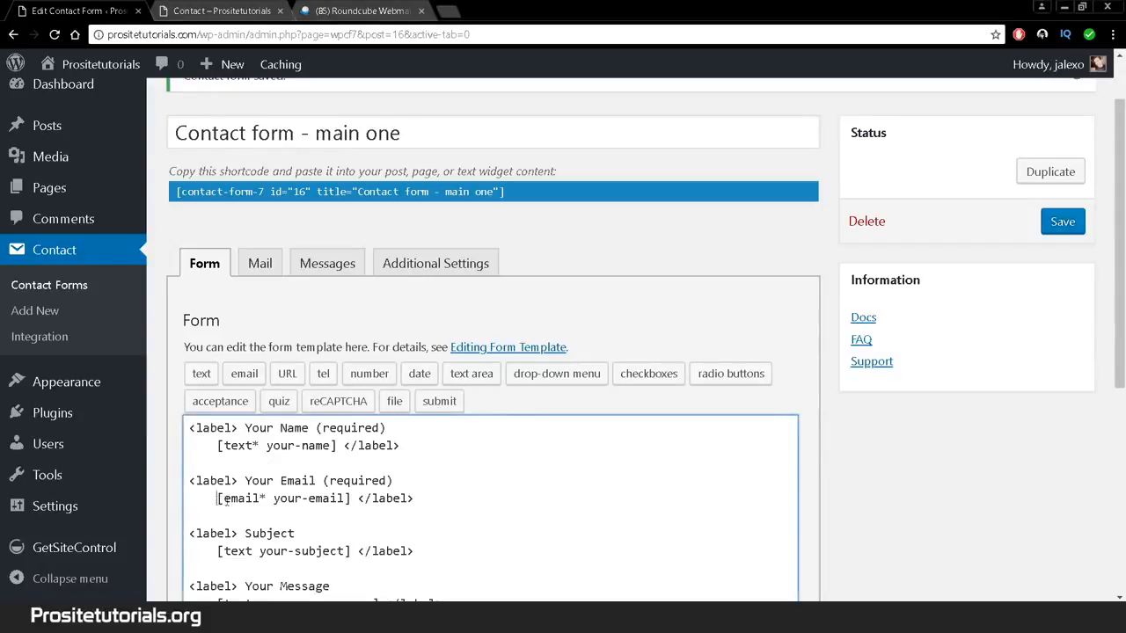
Step: Review the options of the email form-tag generator and close it without inserting a tag
{"action": "left_click_drag", "start_coordinate": [219, 497], "coordinate": [351, 499]}
{"action": "scroll", "coordinate": [356, 539], "scroll_direction": "down", "scroll_amount": 3}
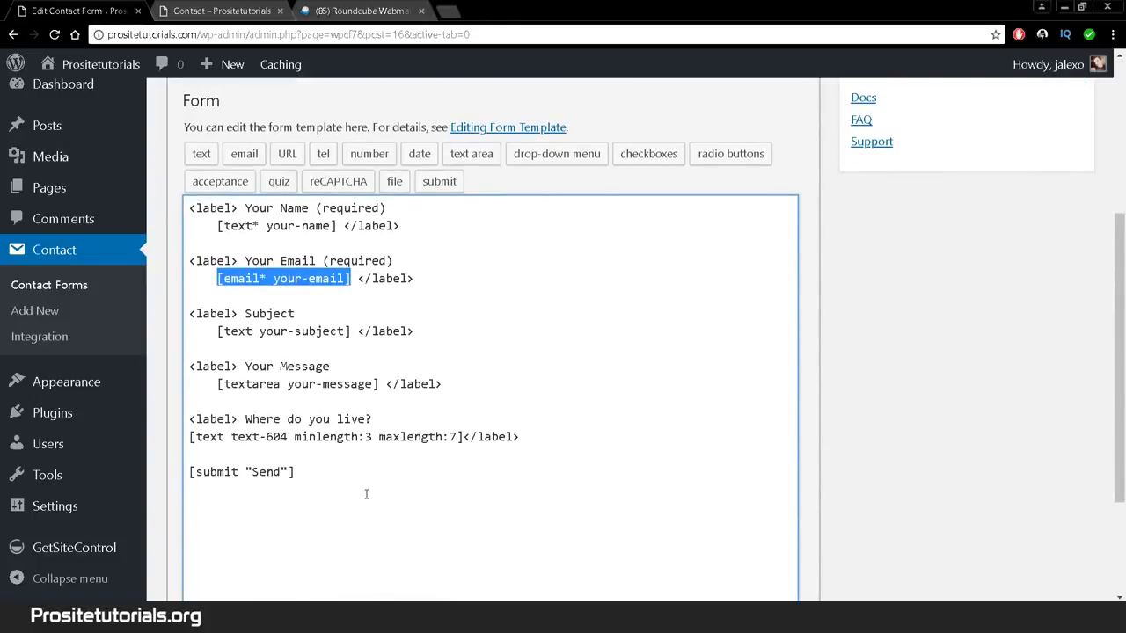
{"action": "left_click", "coordinate": [555, 432]}
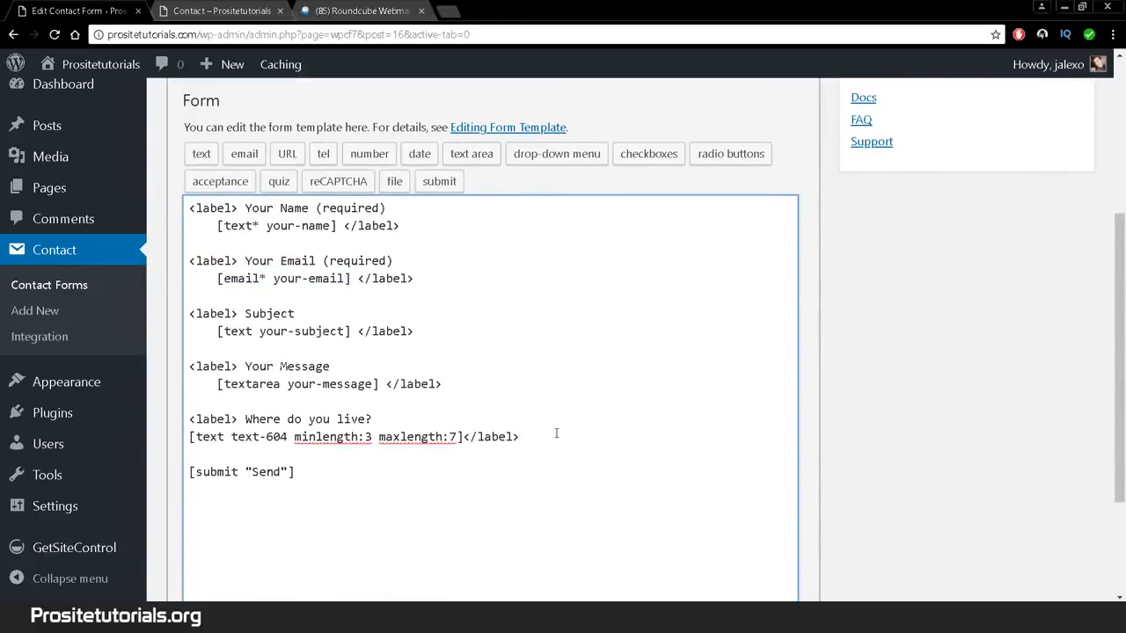
{"action": "key", "text": "Return"}
{"action": "key", "text": "Return"}
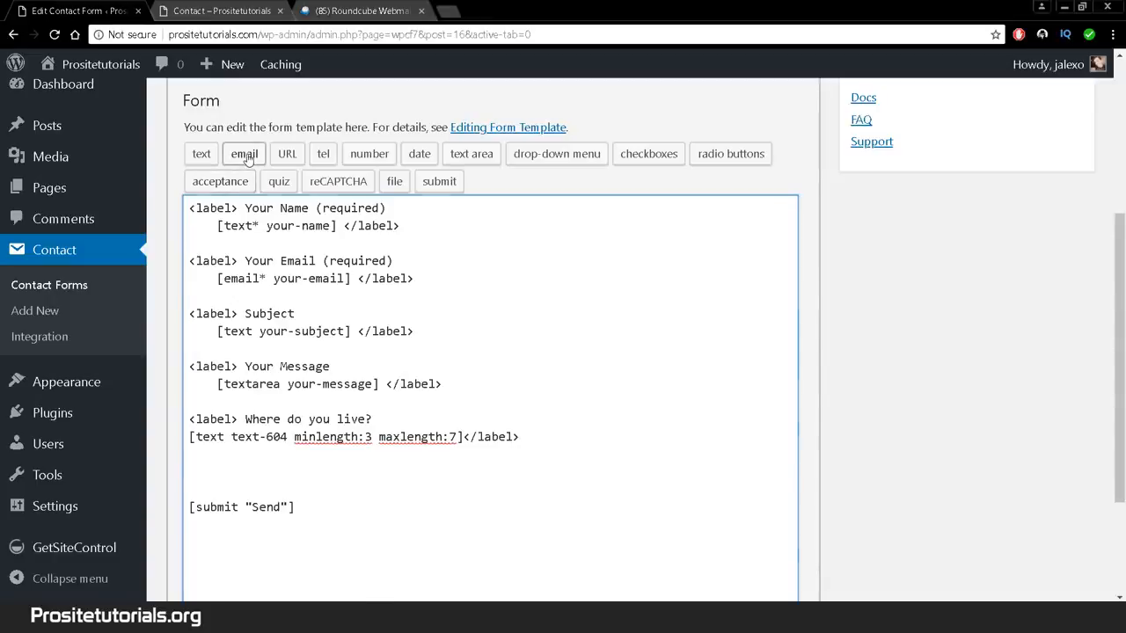
{"action": "left_click", "coordinate": [246, 155]}
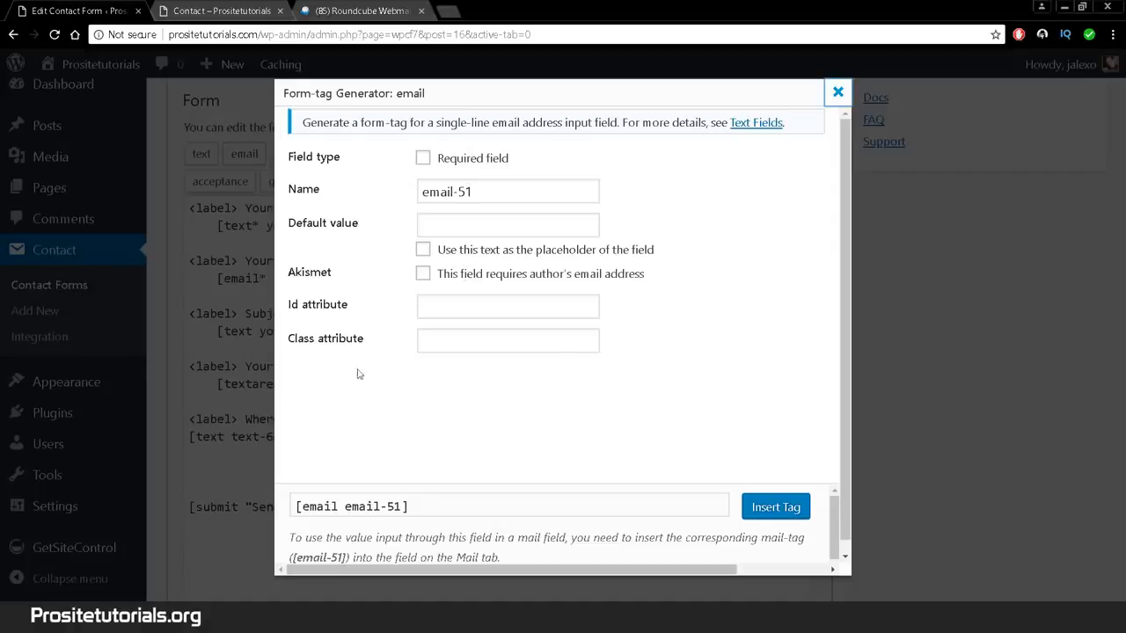
{"action": "left_click", "coordinate": [835, 93]}
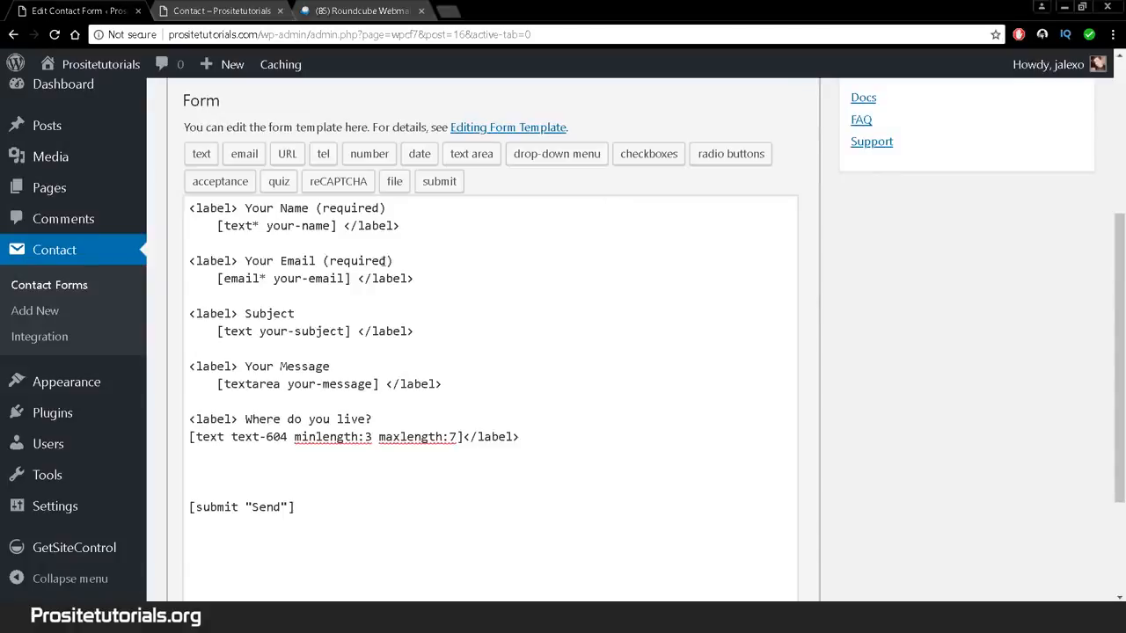
{"action": "left_click_drag", "start_coordinate": [415, 278], "coordinate": [188, 277]}
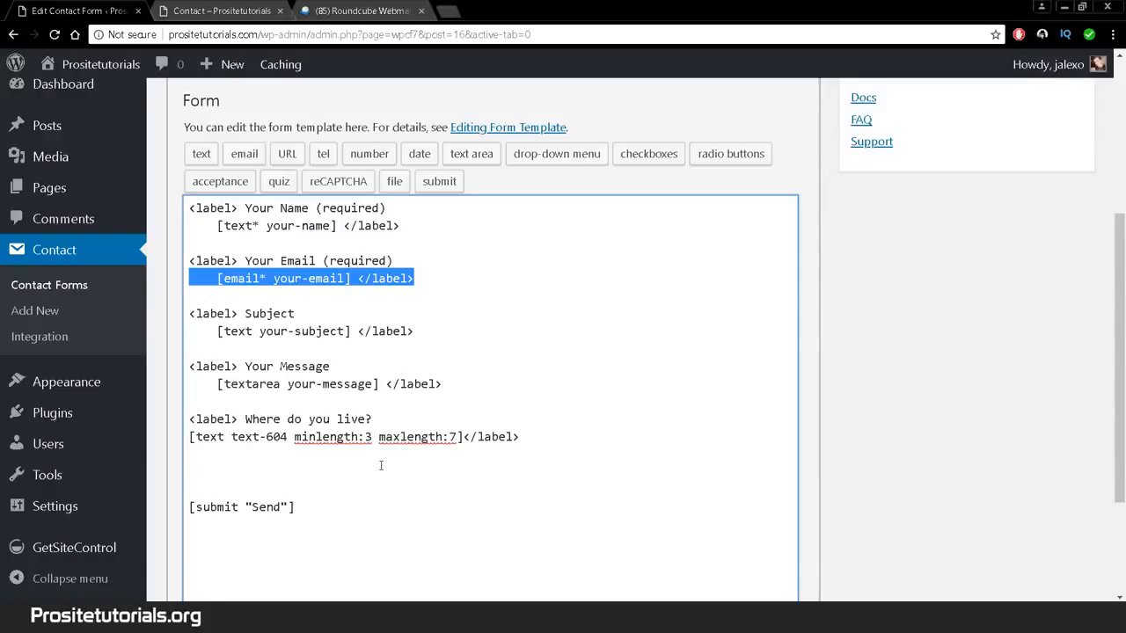
{"action": "left_click", "coordinate": [381, 465]}
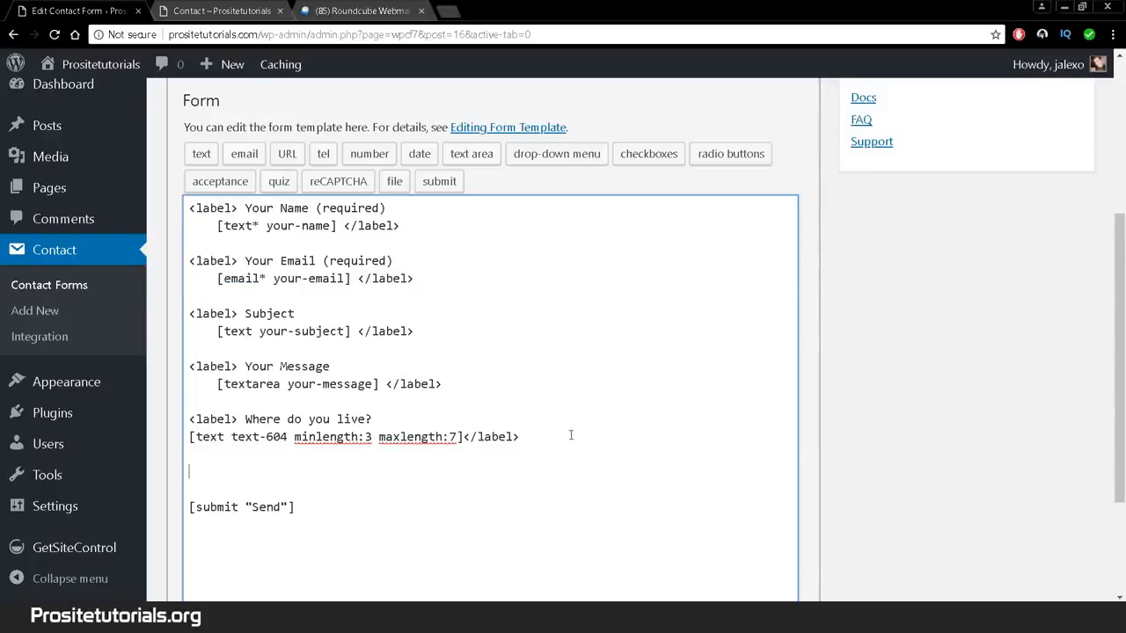
{"action": "left_click_drag", "start_coordinate": [289, 439], "coordinate": [368, 440]}
{"action": "double_click", "coordinate": [296, 437]}
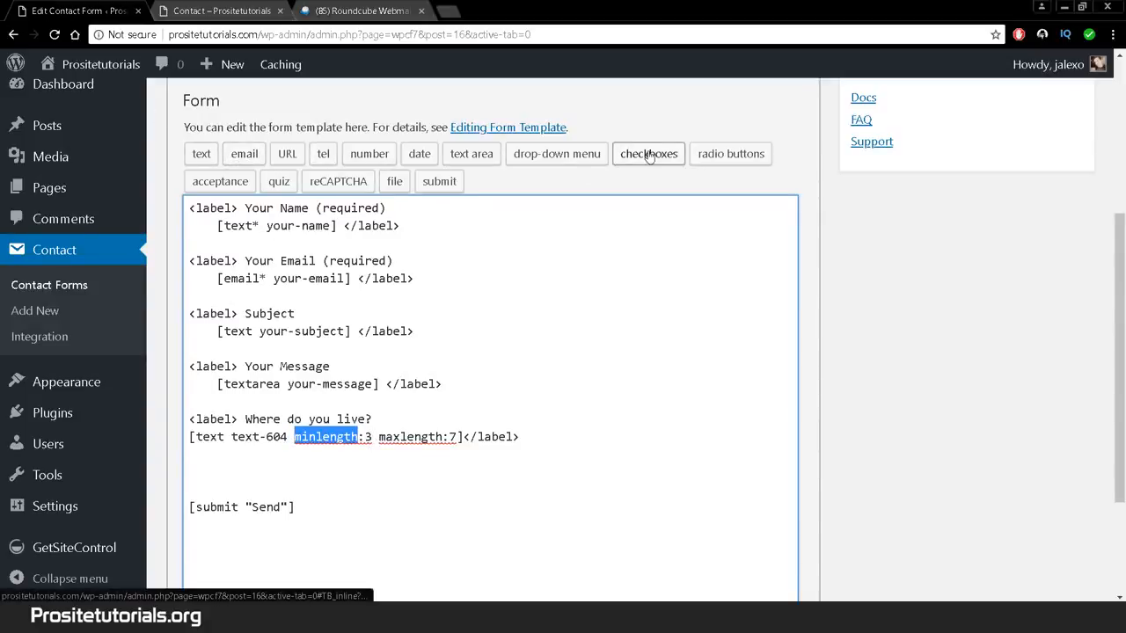
{"action": "left_click", "coordinate": [590, 442]}
{"action": "key", "text": "Return"}
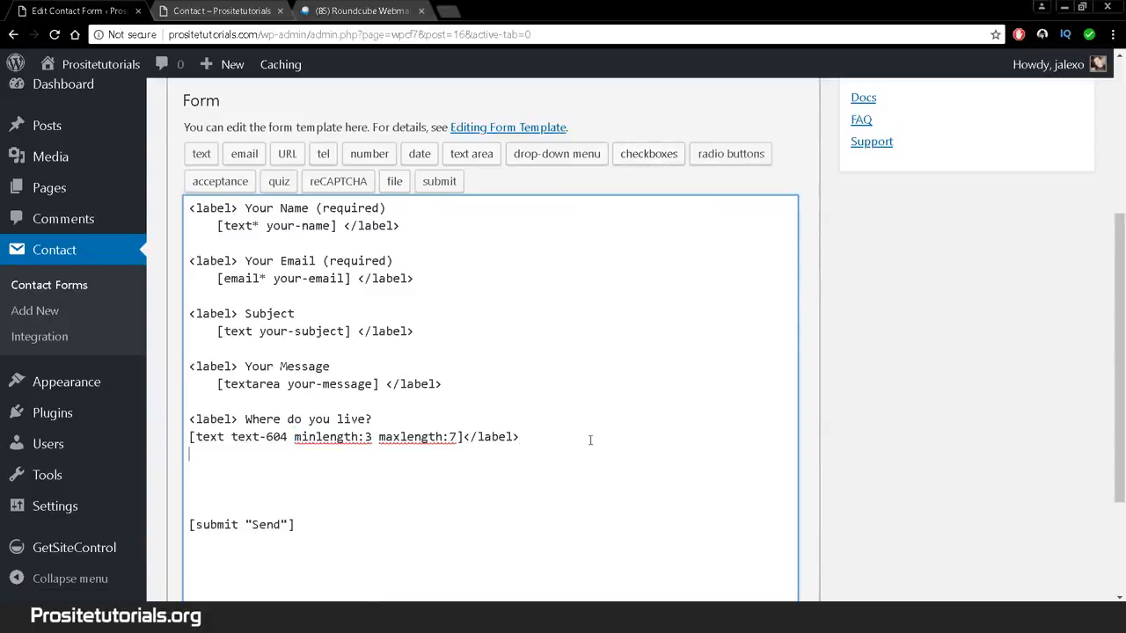
{"action": "type", "text": "~"}
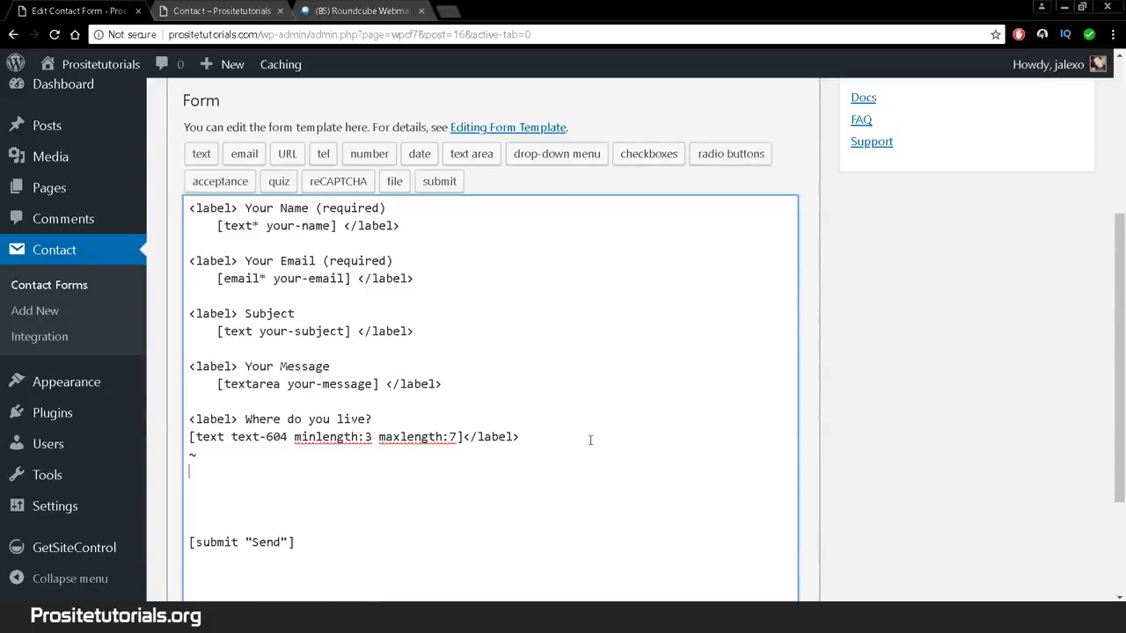
{"action": "key", "text": "Return"}
Step: Copy the "<label> Where do you live?" line and paste it as a new block between the Subject and Your Message fields
{"action": "left_click_drag", "start_coordinate": [430, 419], "coordinate": [182, 419]}
{"action": "key", "text": "ctrl+c"}
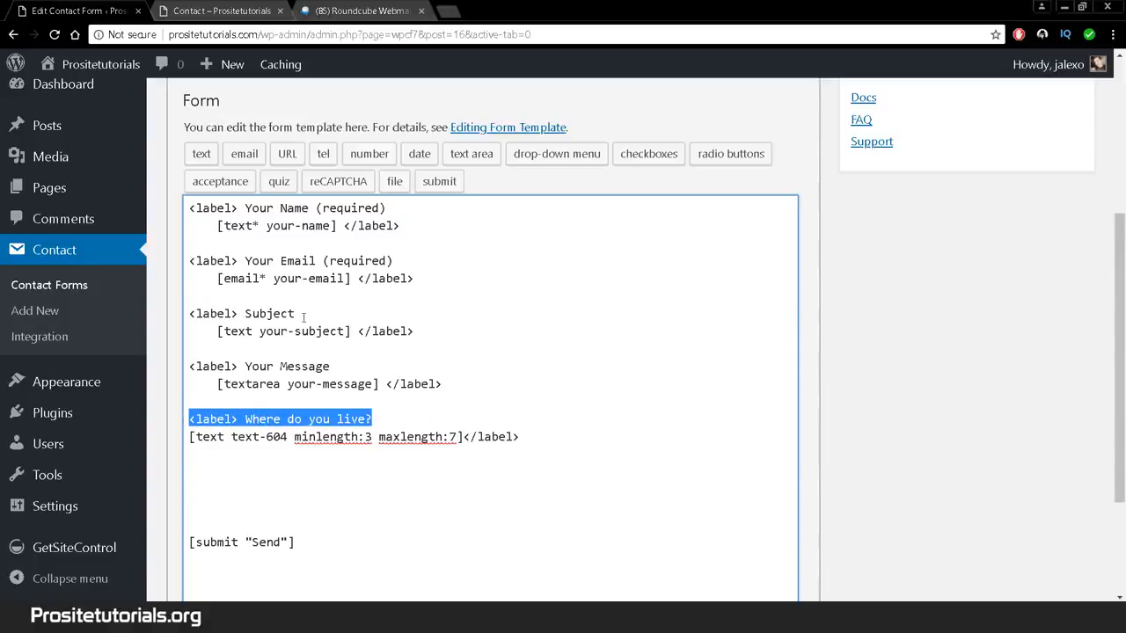
{"action": "left_click", "coordinate": [439, 330]}
{"action": "key", "text": "Return"}
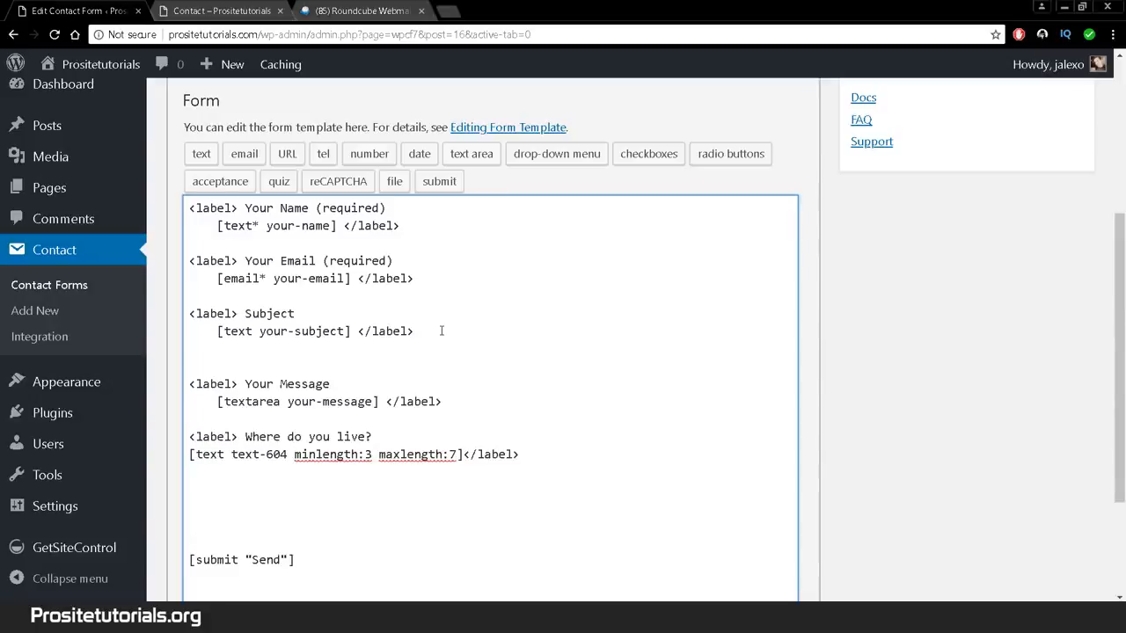
{"action": "key", "text": "Return"}
{"action": "key", "text": "ctrl+v"}
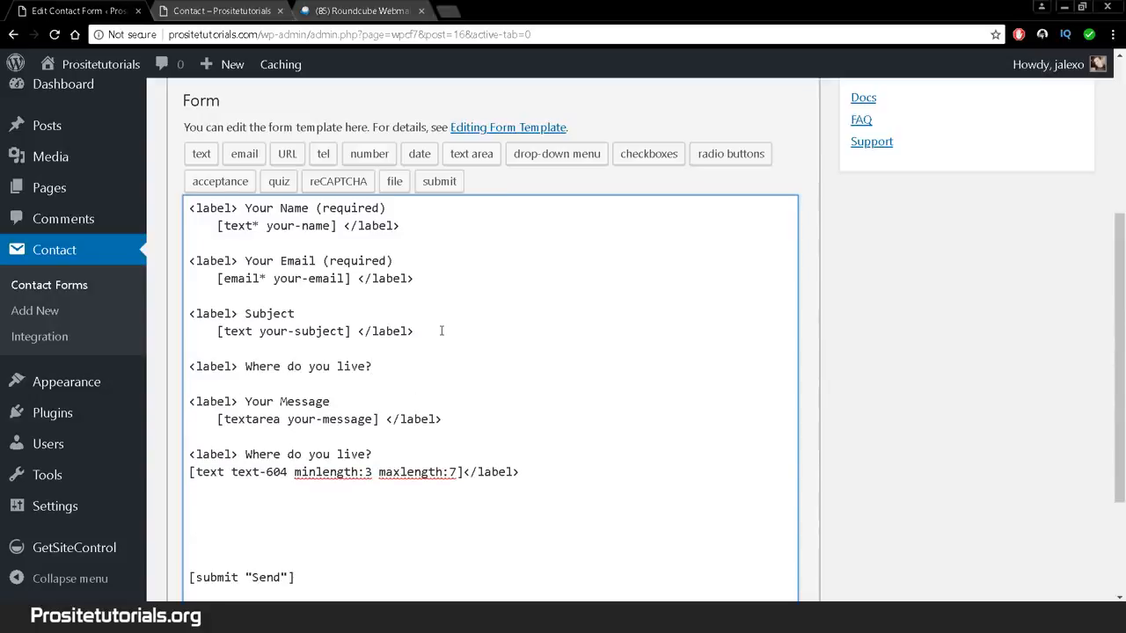
Step: Replace the pasted label's text with "Do you have a website" and start a new line below it
{"action": "left_click_drag", "start_coordinate": [409, 367], "coordinate": [254, 356]}
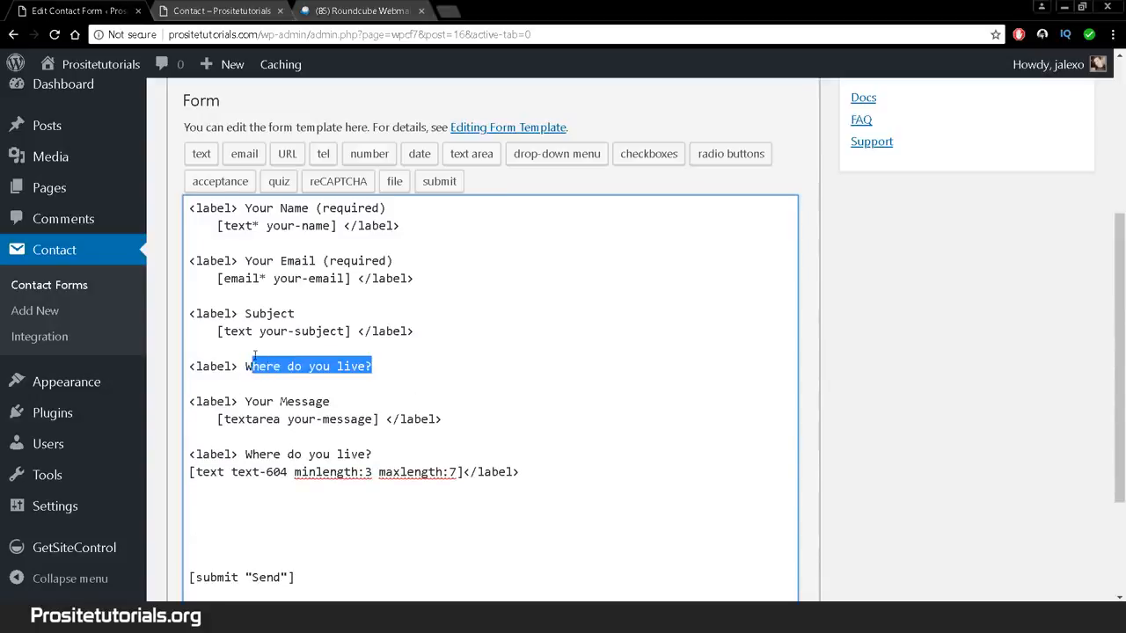
{"action": "key", "text": "BackSpace"}
{"action": "type", "text": "Tell"}
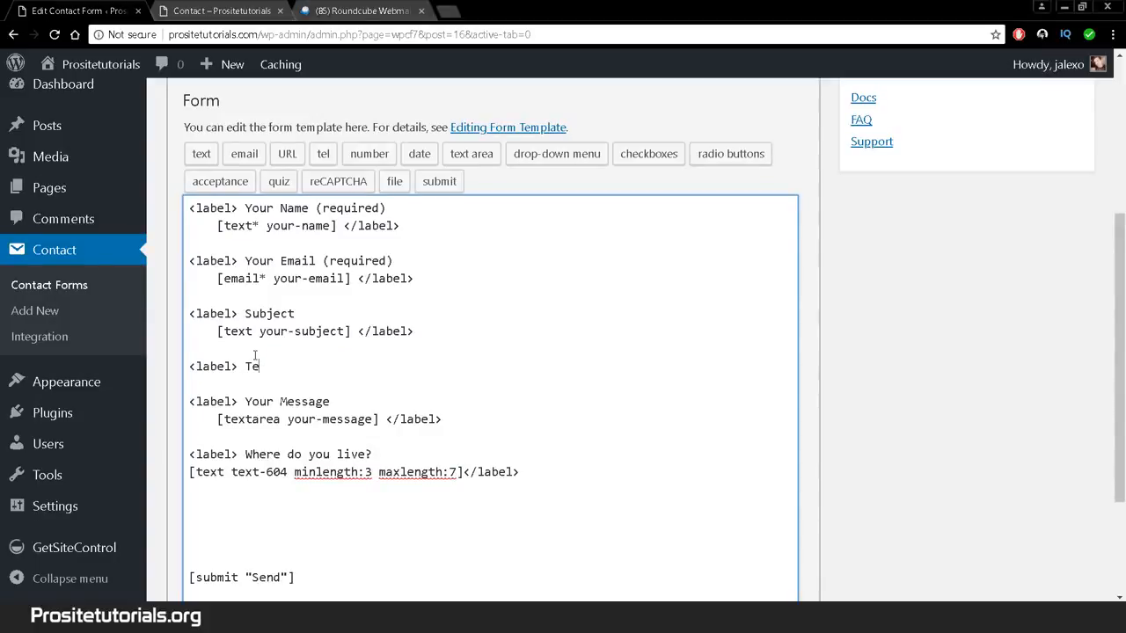
{"action": "key", "text": "BackSpace"}
{"action": "key", "text": "BackSpace"}
{"action": "type", "text": "Do"}
{"action": "type", "text": "have a webs"}
{"action": "key", "text": "Return"}
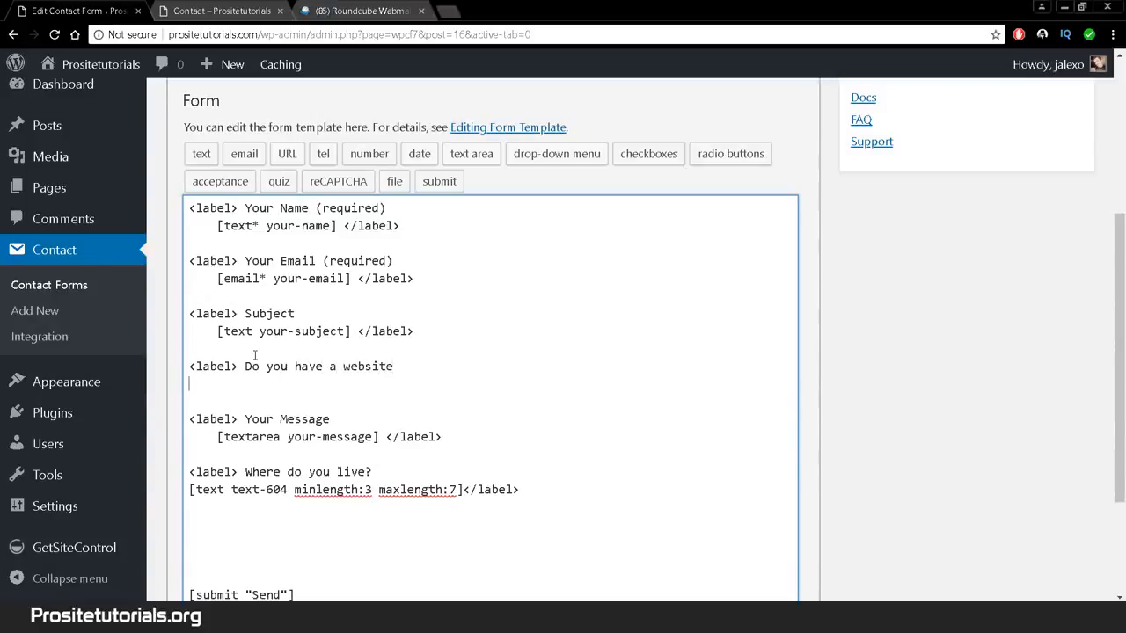
Step: Insert a required URL tag below the website label and complete the label text as "Do you have a website? (required)"
{"action": "left_click", "coordinate": [282, 162]}
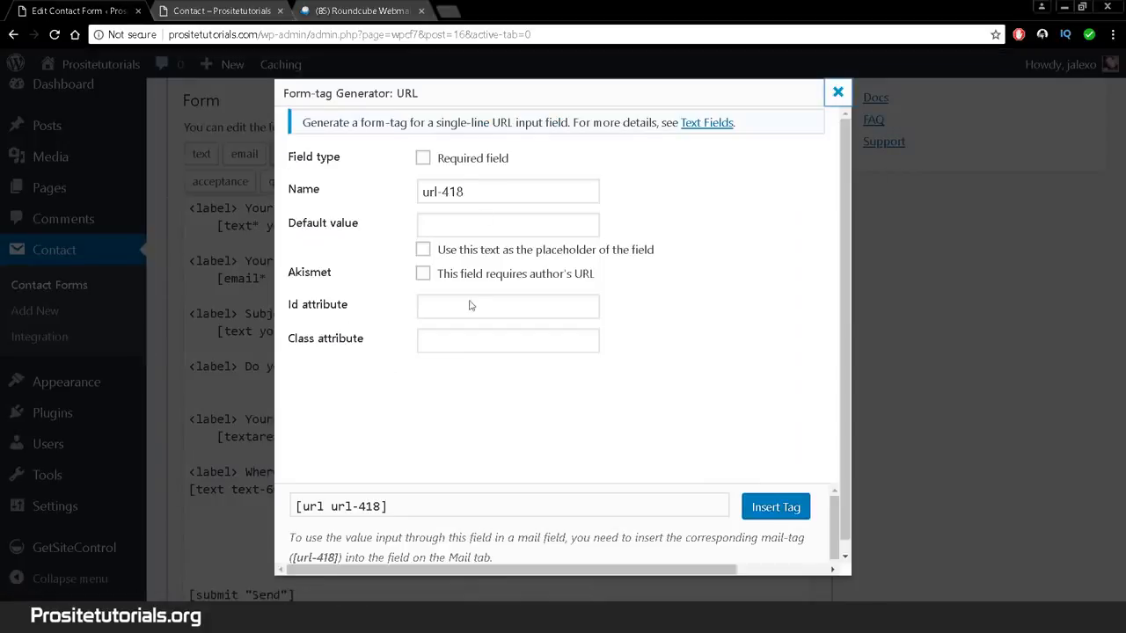
{"action": "left_click", "coordinate": [469, 159]}
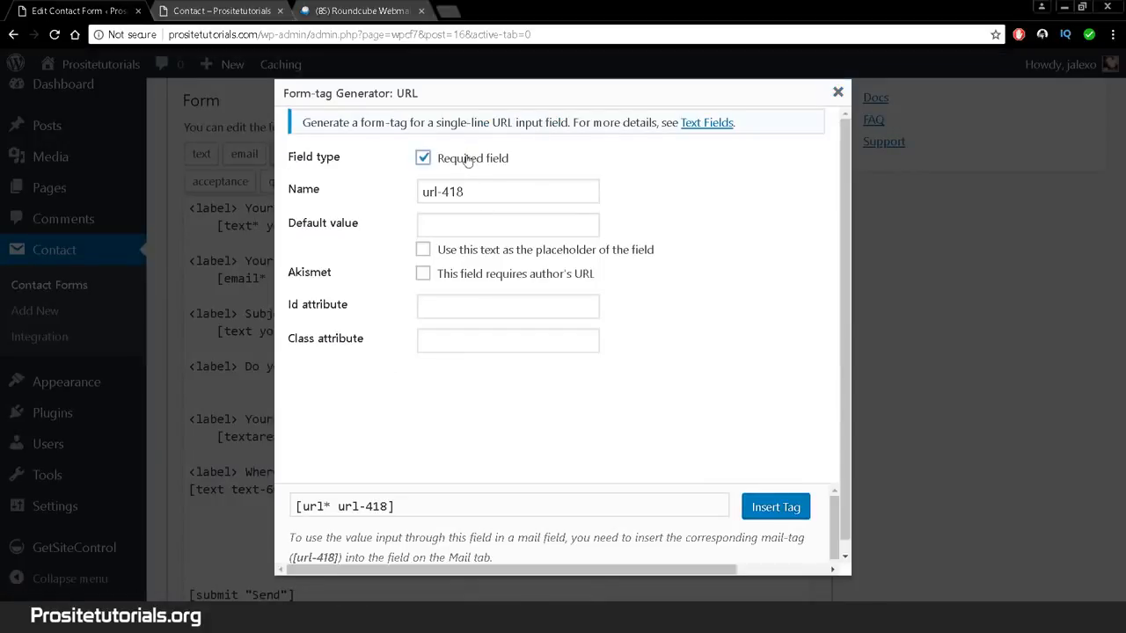
{"action": "left_click", "coordinate": [754, 508]}
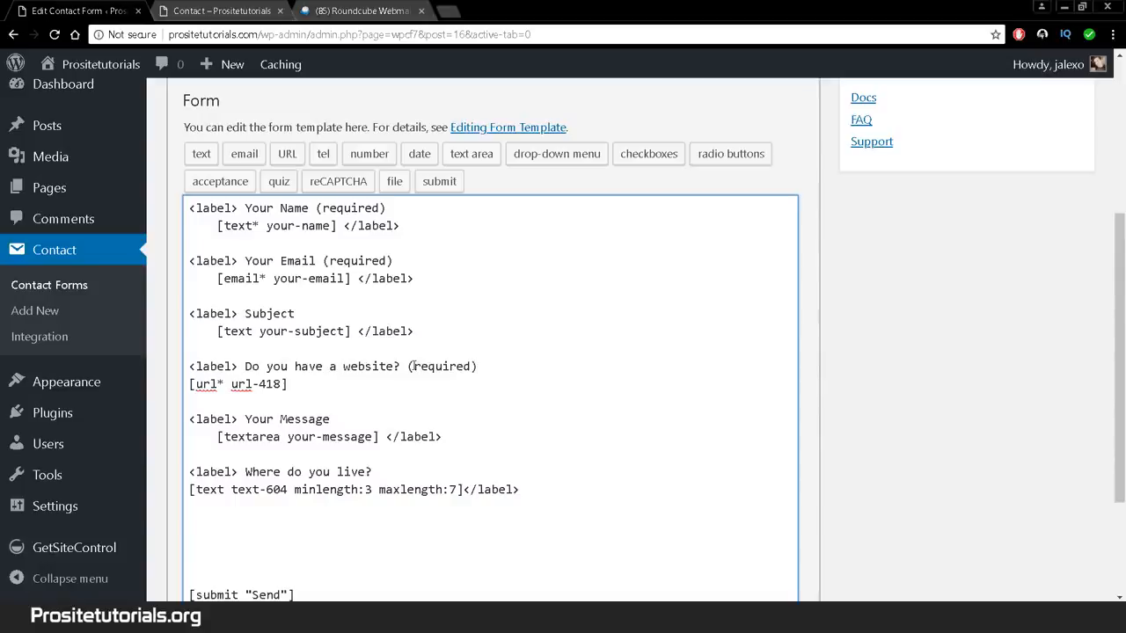
Step: Close the website label by adding </label> after the URL tag, reusing a copy of the opening label tag
{"action": "left_click_drag", "start_coordinate": [241, 366], "coordinate": [187, 368]}
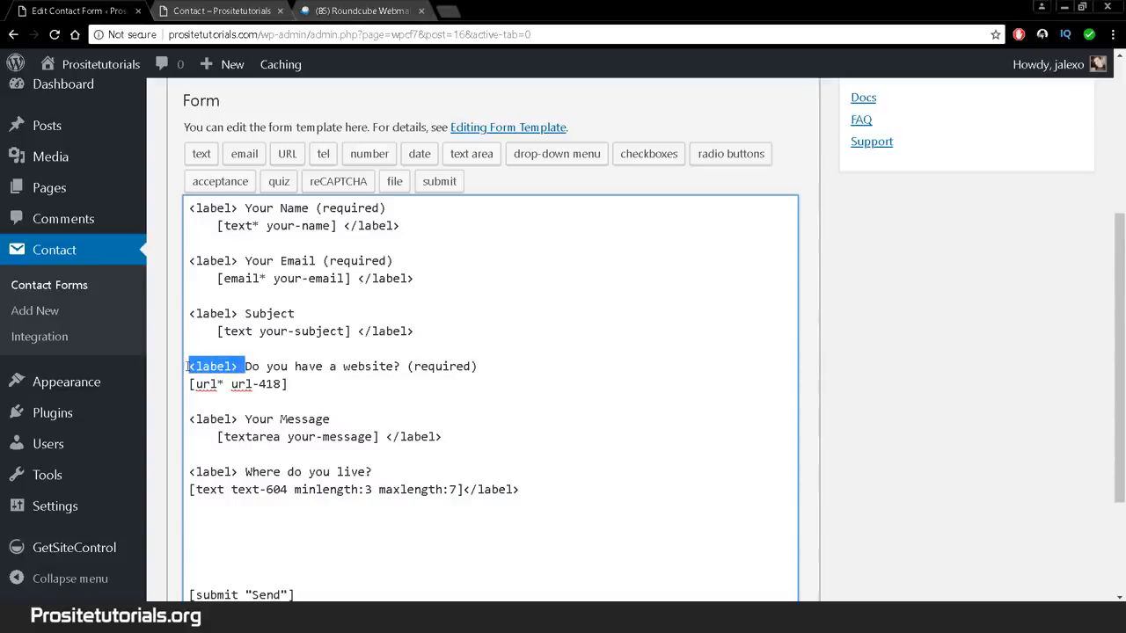
{"action": "key", "text": "ctrl+c"}
{"action": "left_click", "coordinate": [300, 383]}
{"action": "key", "text": "ctrl+v"}
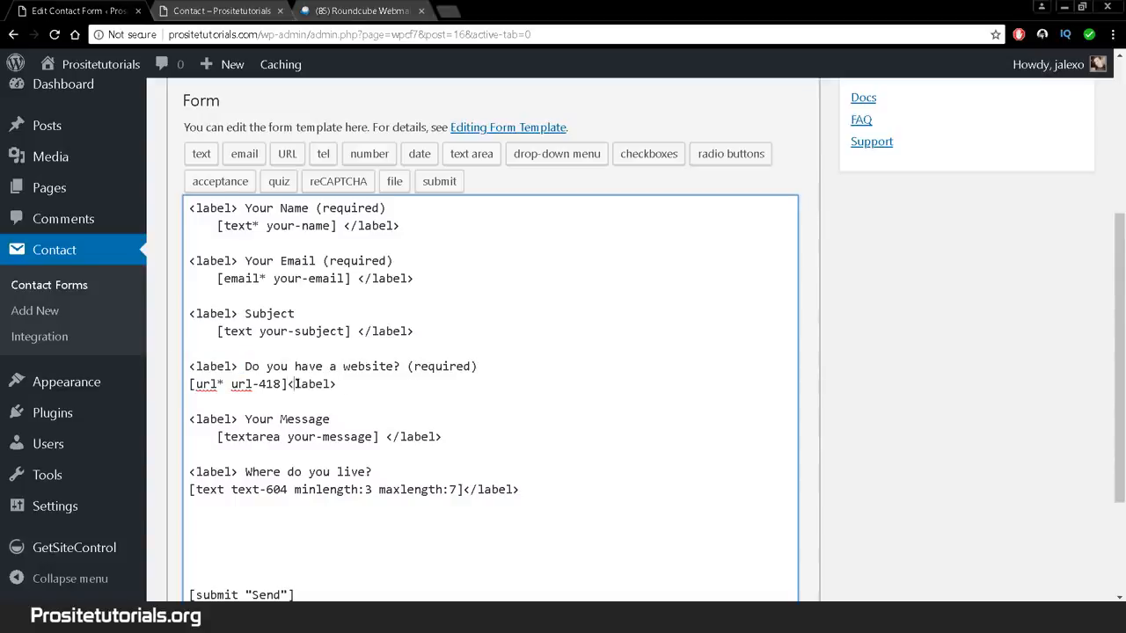
{"action": "left_click", "coordinate": [295, 383]}
{"action": "type", "text": "/"}
Step: Remove the extra blank lines above the [submit "Send"] tag and save the contact form
{"action": "scroll", "coordinate": [906, 374], "scroll_direction": "down", "scroll_amount": 1}
{"action": "scroll", "coordinate": [294, 380], "scroll_direction": "down", "scroll_amount": 1}
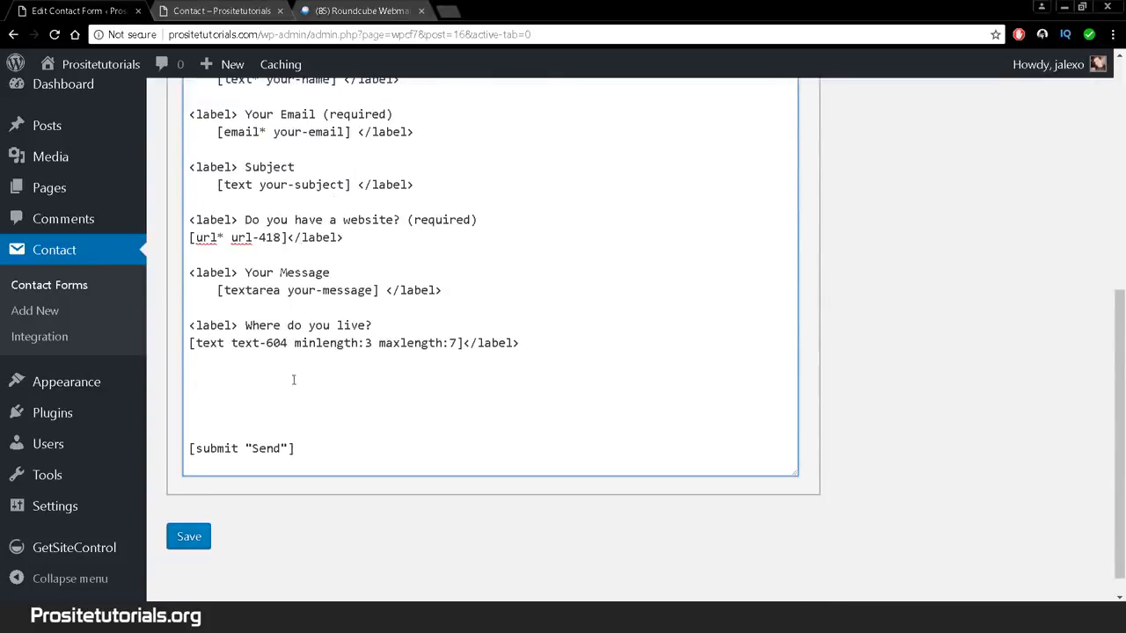
{"action": "key", "text": "BackSpace"}
{"action": "key", "text": "BackSpace"}
{"action": "key", "text": "BackSpace"}
{"action": "key", "text": "BackSpace"}
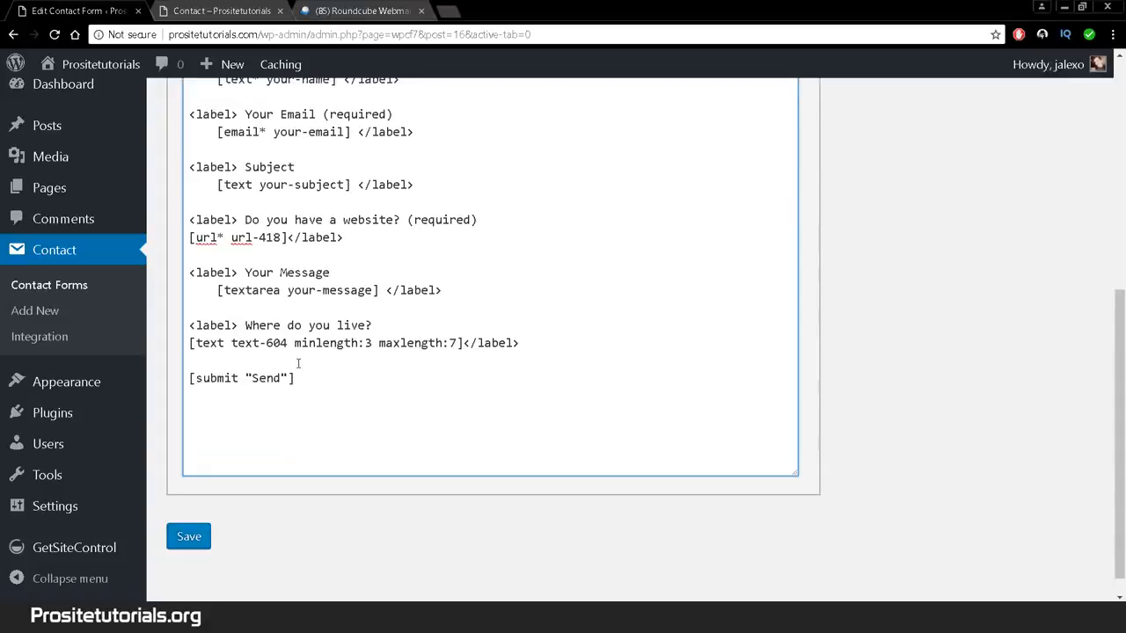
{"action": "left_click", "coordinate": [190, 537]}
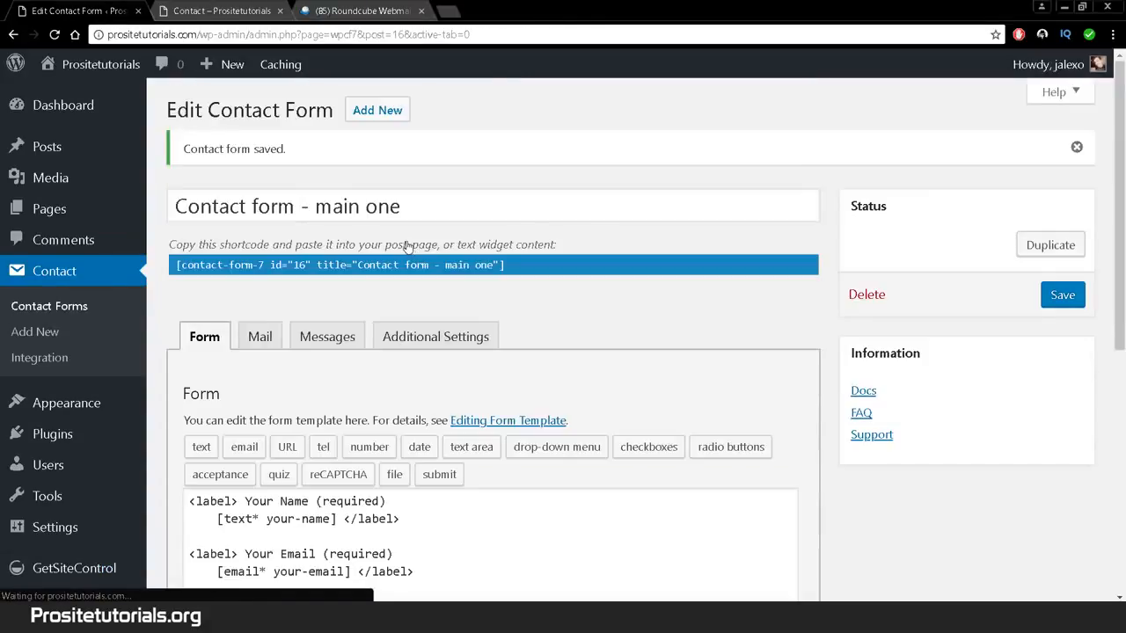
Step: Reload the live Contact page and enter "prositetutorials.org" in the "Do you have a website?" field
{"action": "left_click", "coordinate": [215, 10]}
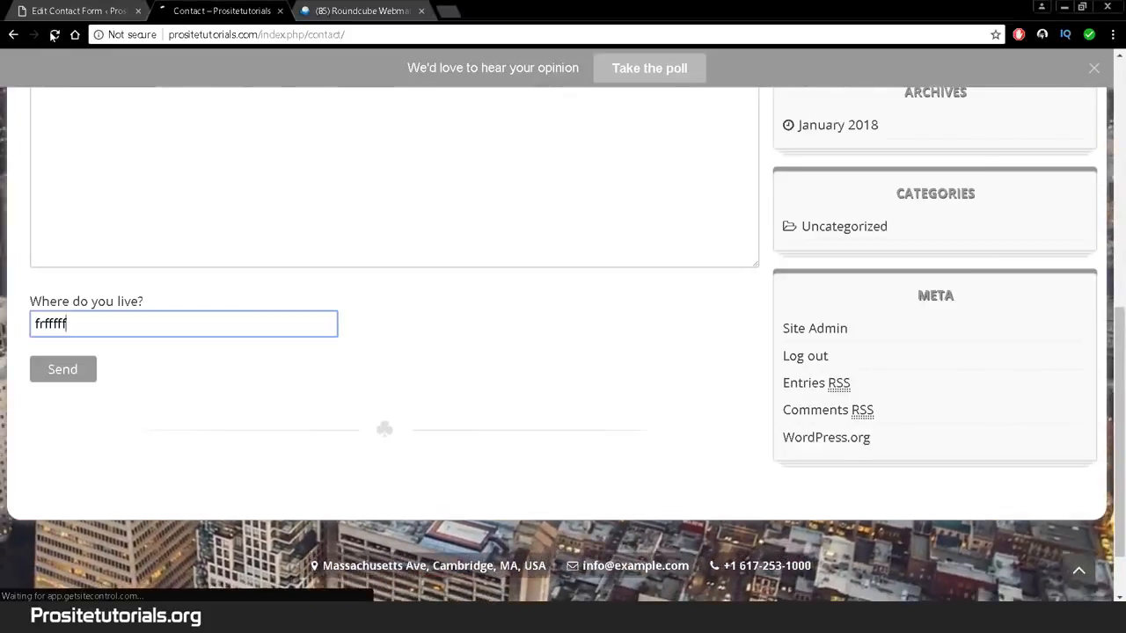
{"action": "left_click", "coordinate": [53, 35]}
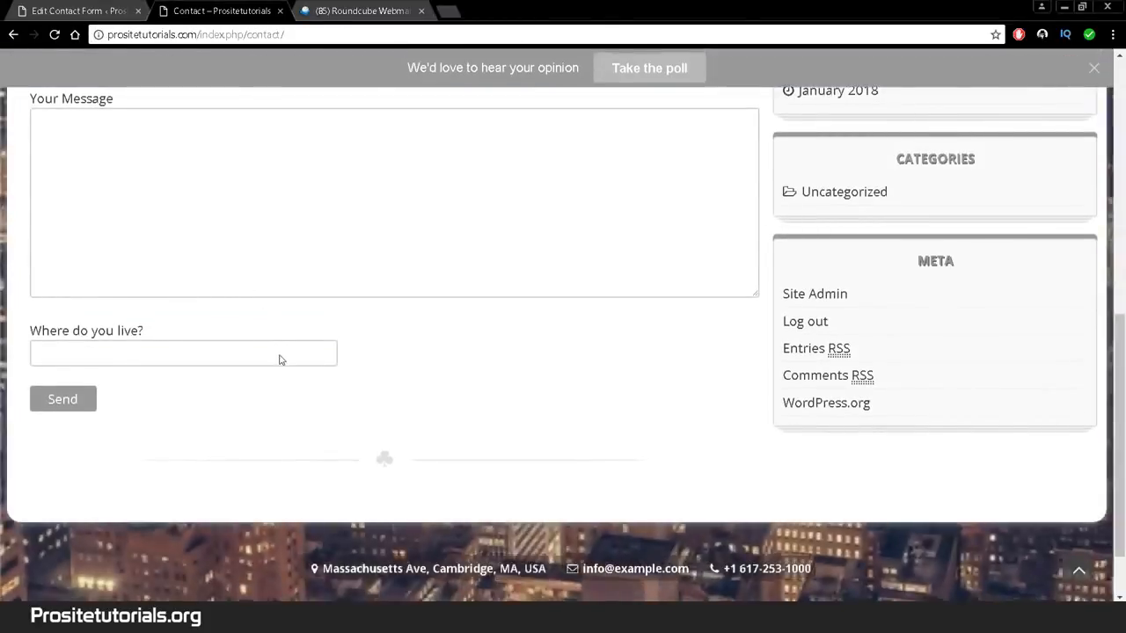
{"action": "scroll", "coordinate": [279, 356], "scroll_direction": "up", "scroll_amount": 4}
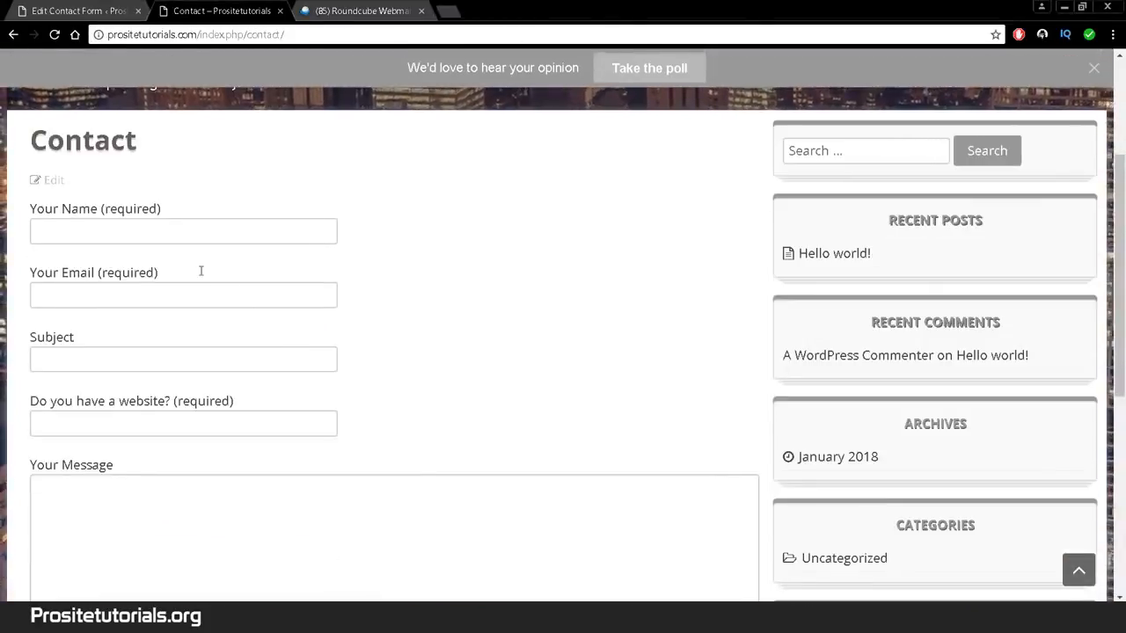
{"action": "left_click", "coordinate": [141, 424]}
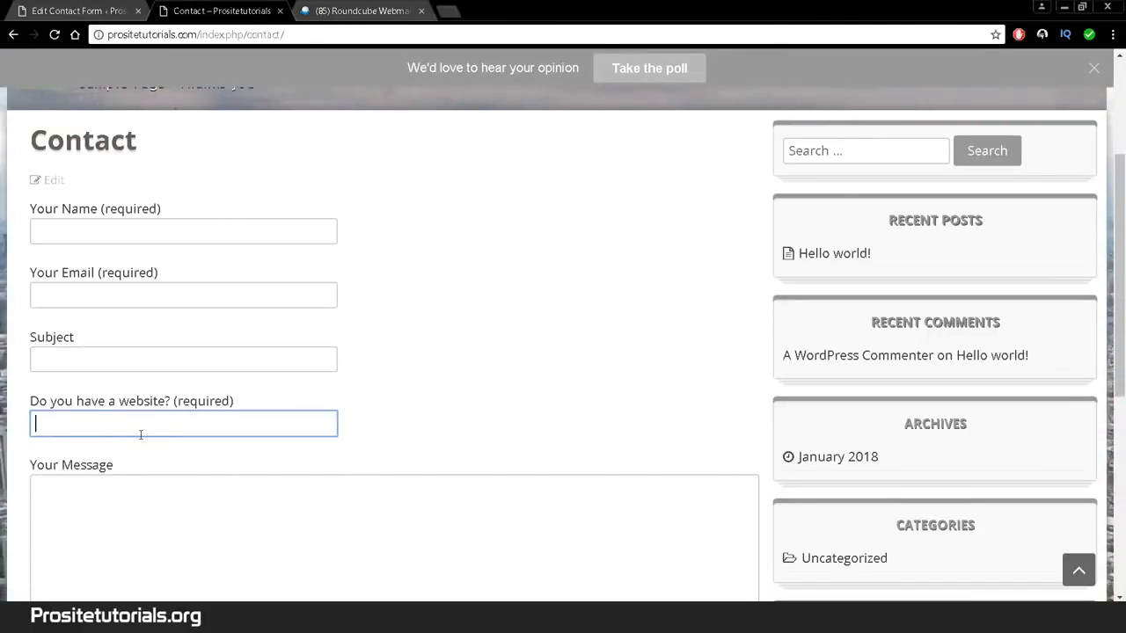
{"action": "type", "text": "prositetutorials.org"}
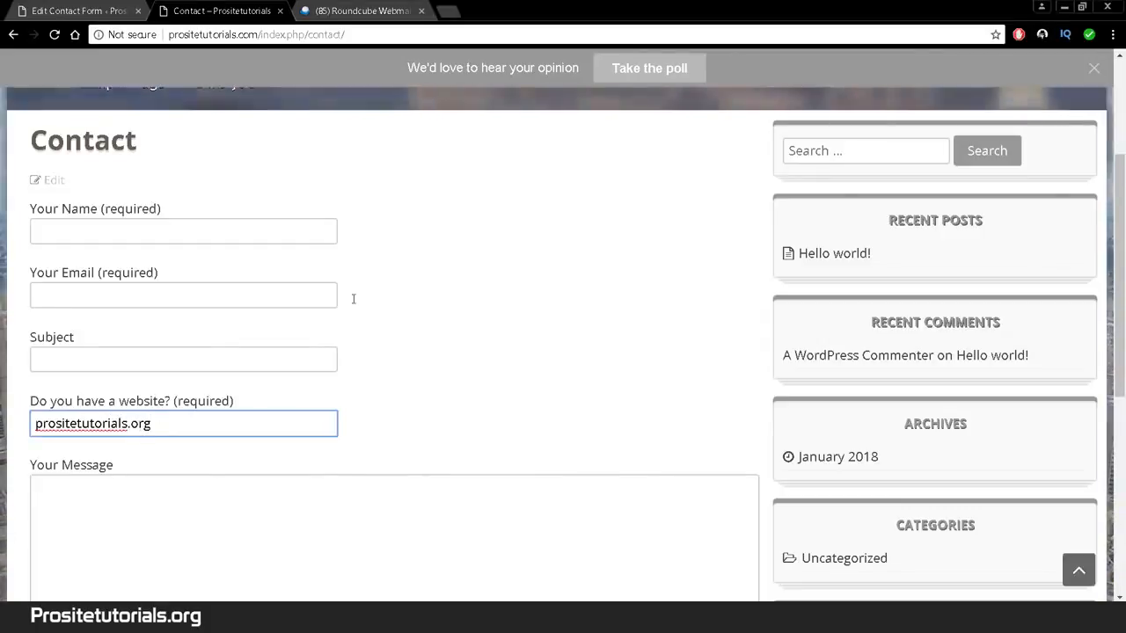
Step: Return to the contact form editor and review the tel form-tag generator's options, closing it without inserting a tag
{"action": "left_click", "coordinate": [101, 10]}
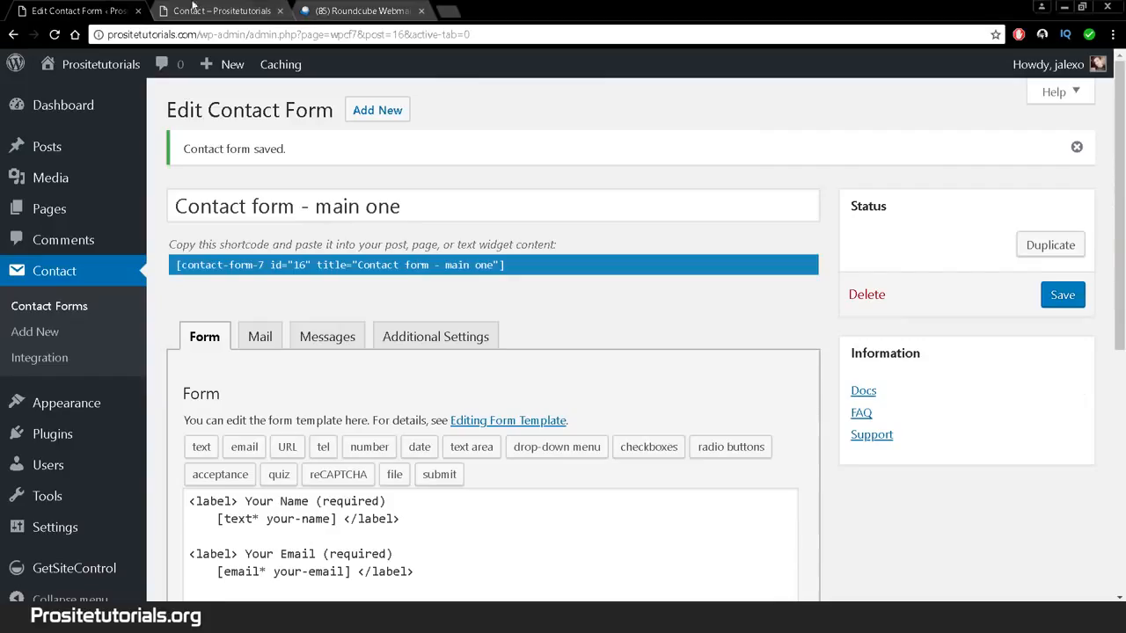
{"action": "scroll", "coordinate": [704, 467], "scroll_direction": "down", "scroll_amount": 2}
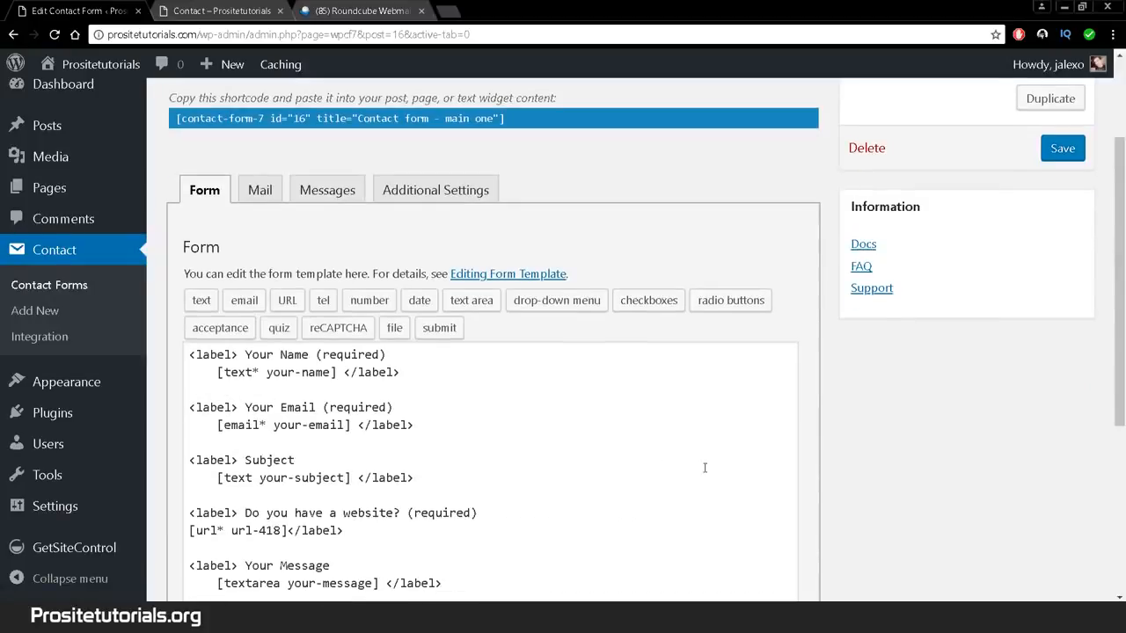
{"action": "left_click", "coordinate": [322, 301]}
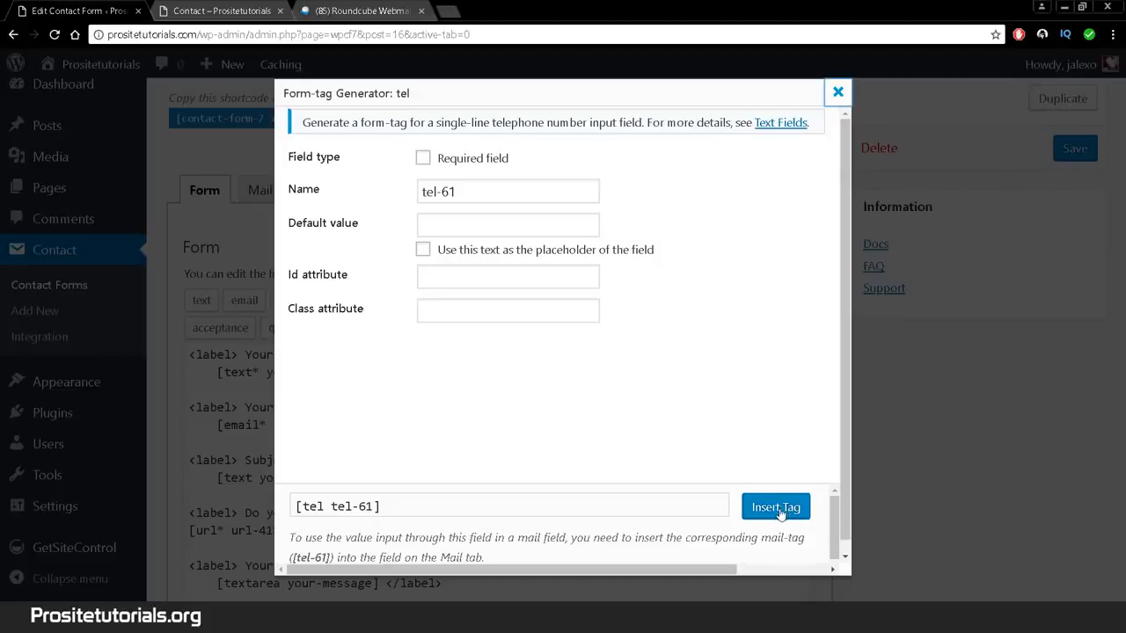
{"action": "left_click", "coordinate": [837, 91]}
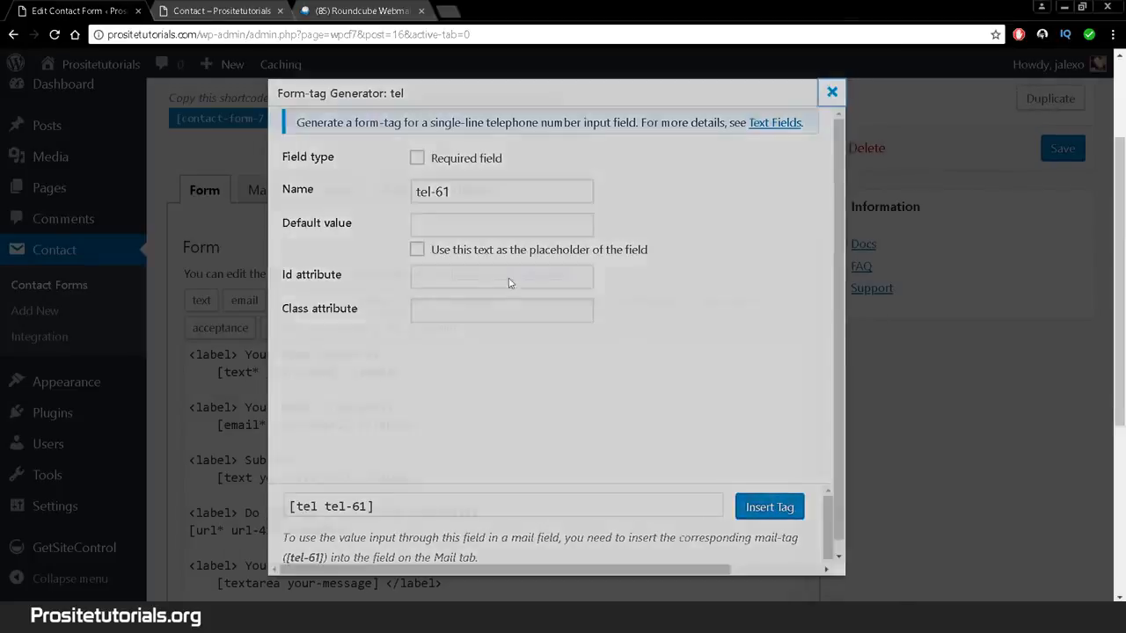
Step: Insert a date field tag with the default options on its own line above the name label and save the contact form
{"action": "left_click", "coordinate": [421, 305]}
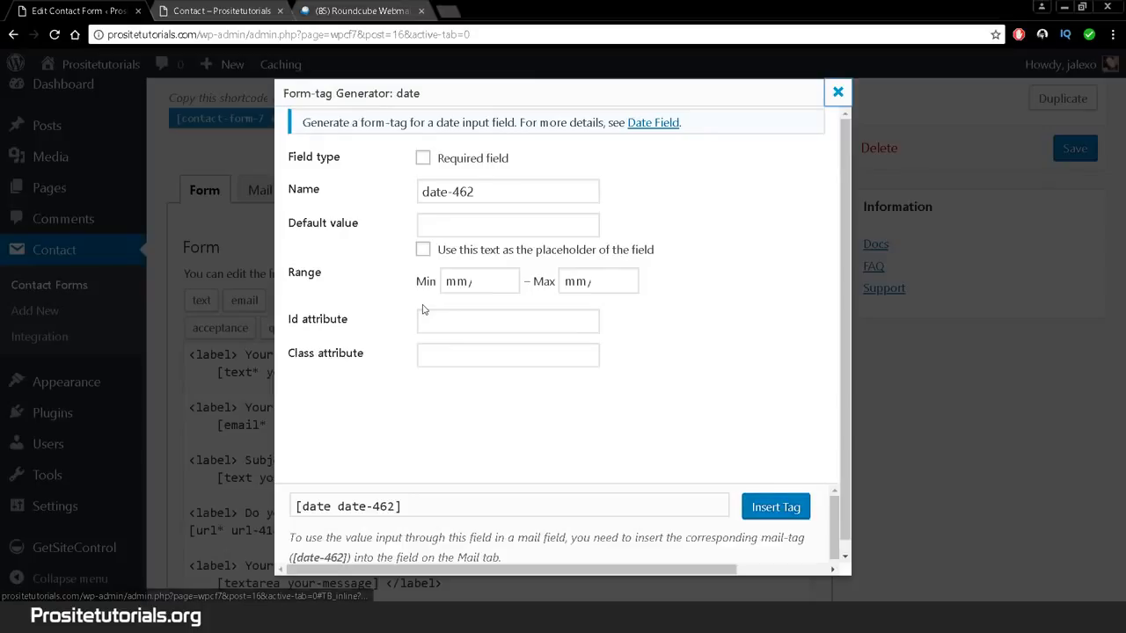
{"action": "scroll", "coordinate": [476, 320], "scroll_direction": "down", "scroll_amount": 1}
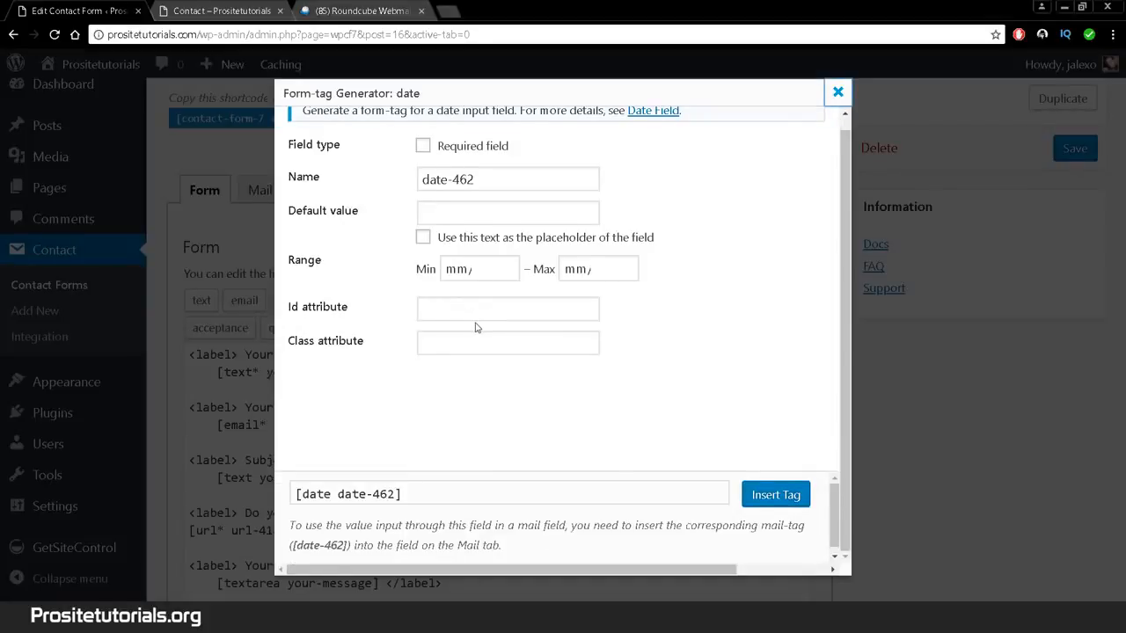
{"action": "left_click", "coordinate": [794, 495]}
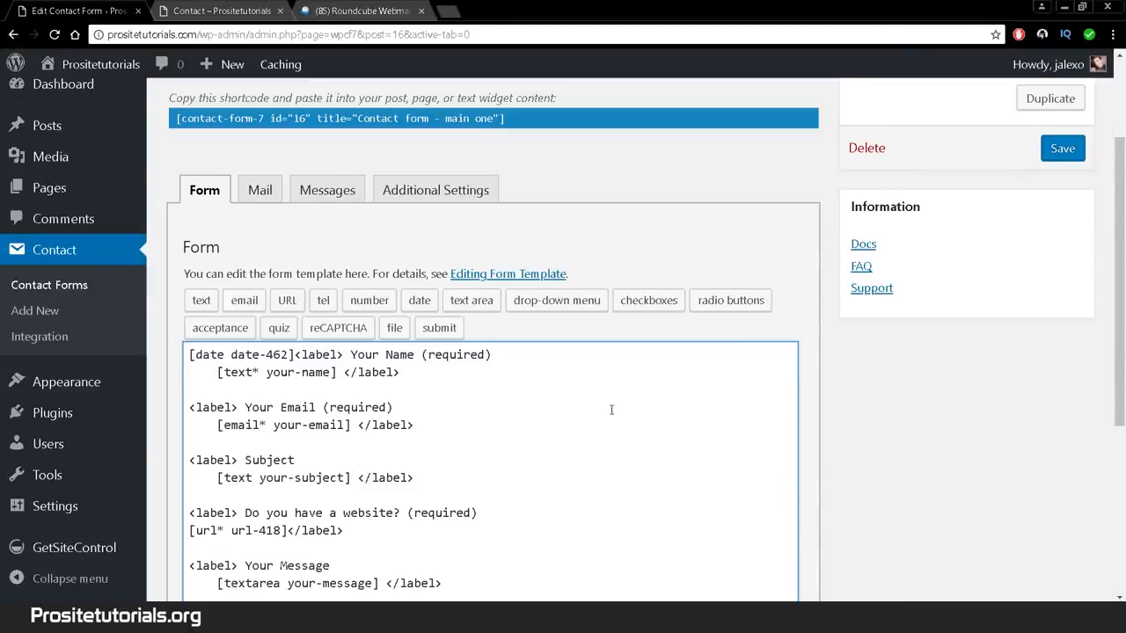
{"action": "key", "text": "Return"}
{"action": "key", "text": "Return"}
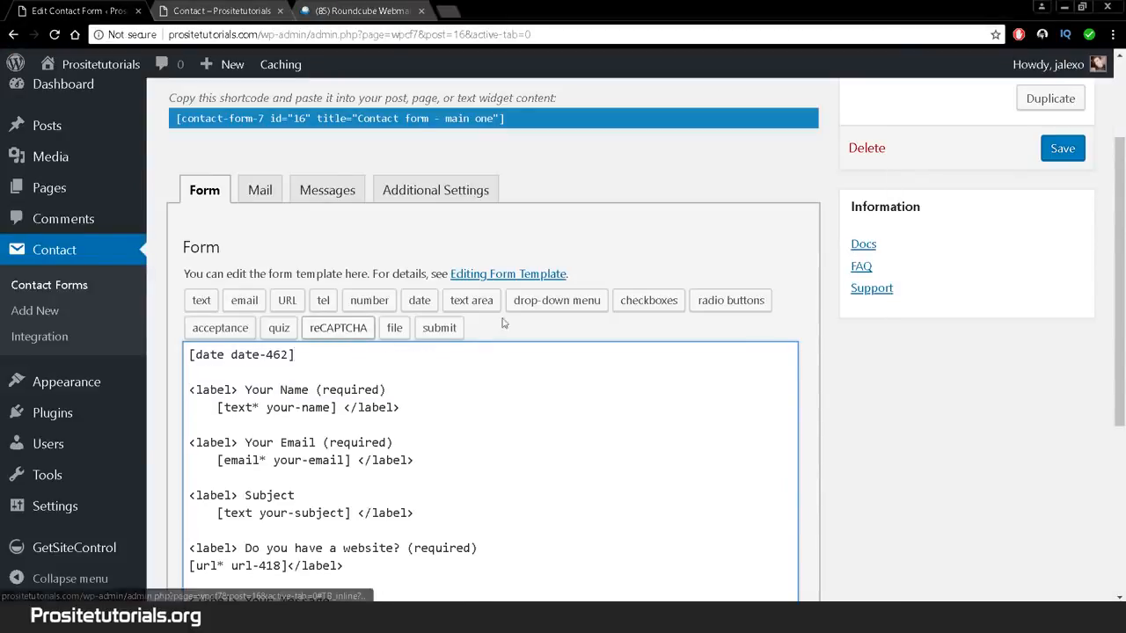
{"action": "left_click", "coordinate": [1071, 154]}
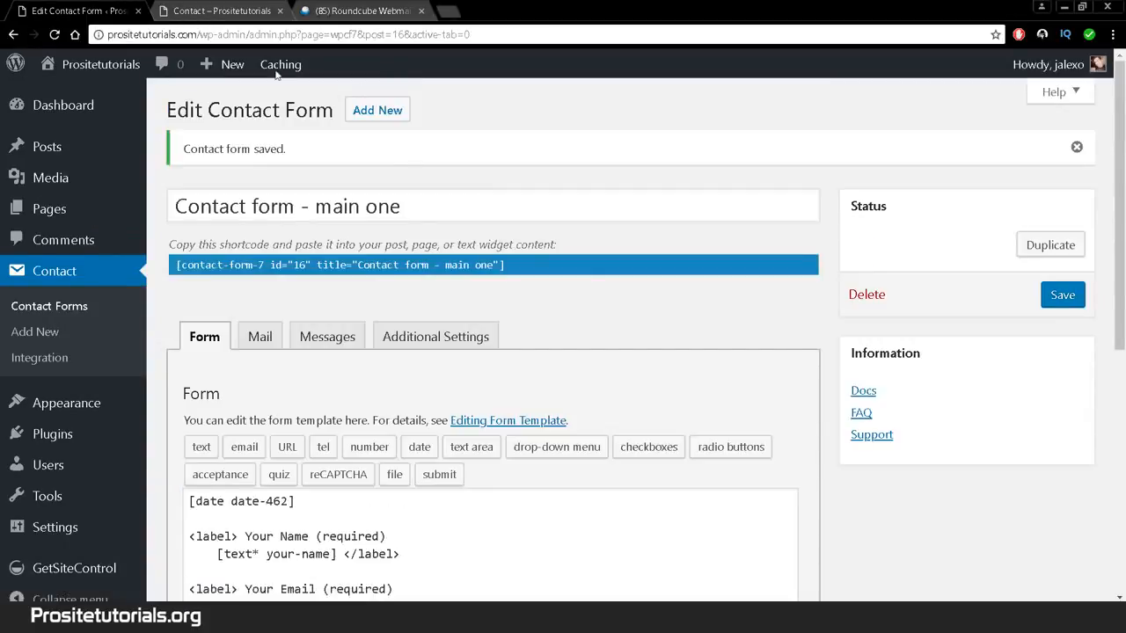
Step: Reload the live Contact page and choose March 24, 2018 from the new date field's calendar
{"action": "left_click", "coordinate": [199, 11]}
{"action": "left_click", "coordinate": [54, 35]}
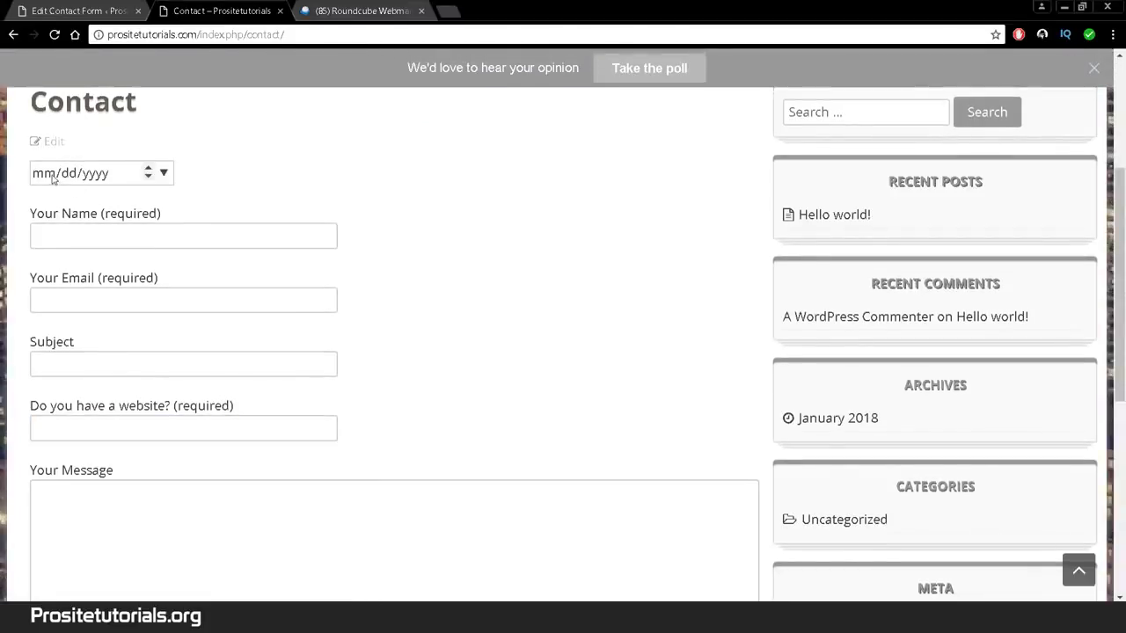
{"action": "left_click", "coordinate": [131, 175]}
{"action": "left_click", "coordinate": [163, 172]}
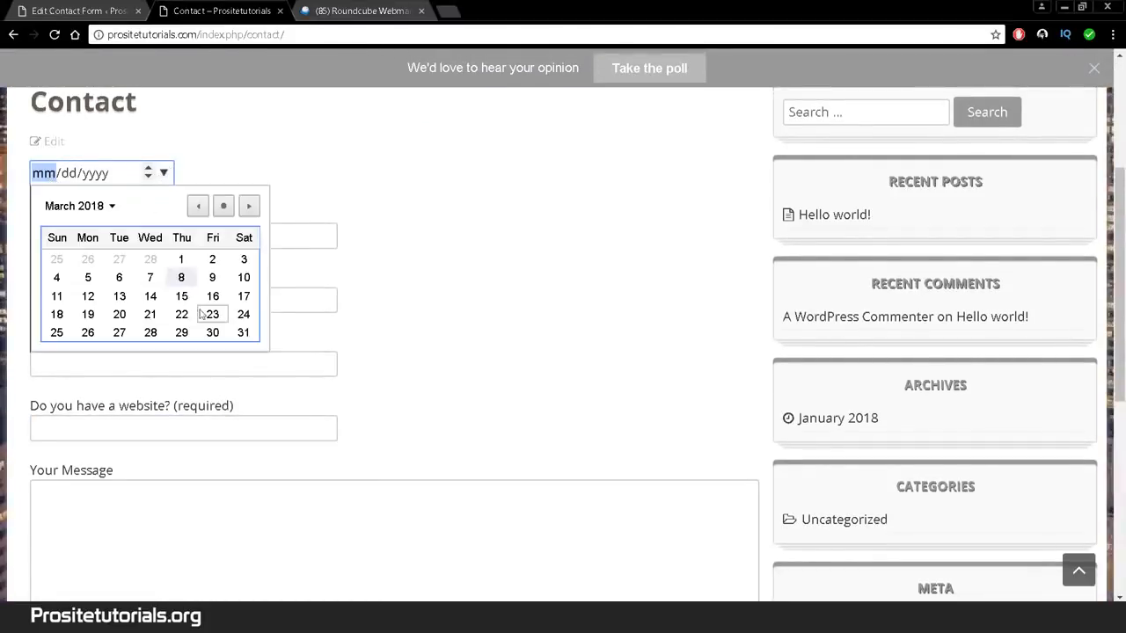
{"action": "left_click", "coordinate": [243, 315]}
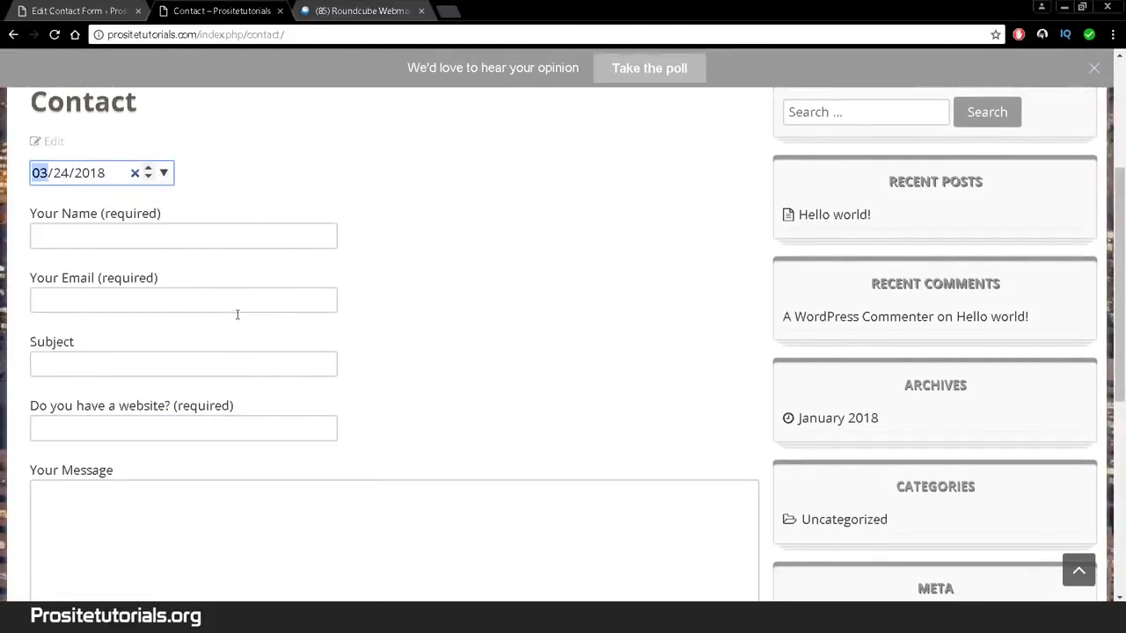
Step: Test the date field further by choosing March 29, March 30 and finally March 31, 2018
{"action": "left_click", "coordinate": [162, 173]}
{"action": "left_click", "coordinate": [162, 173]}
{"action": "left_click", "coordinate": [162, 174]}
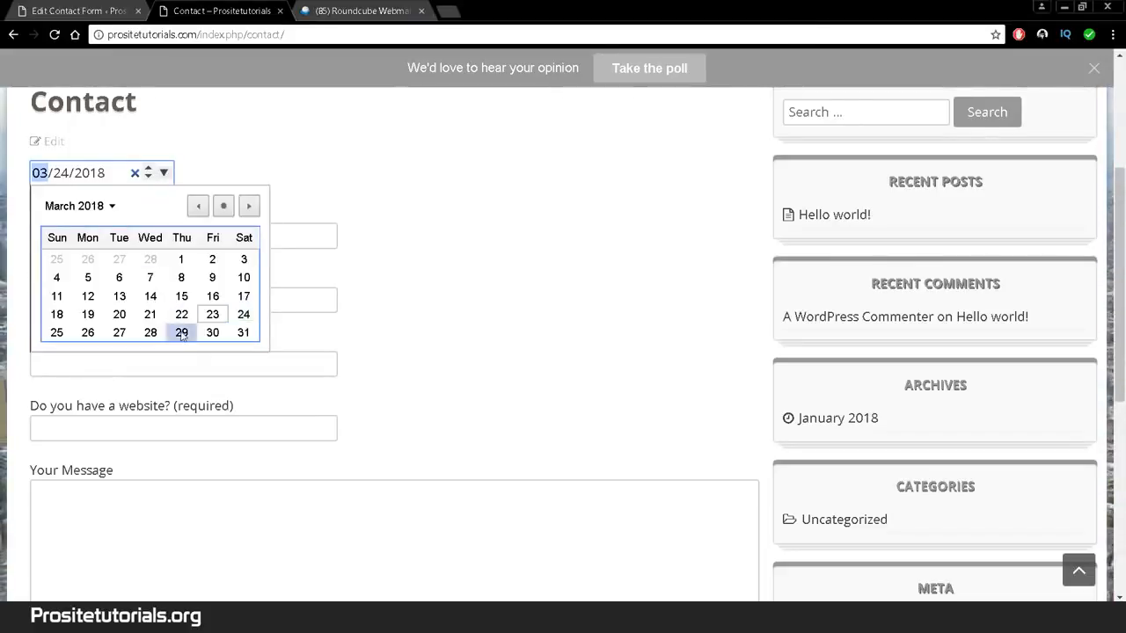
{"action": "left_click", "coordinate": [181, 332]}
{"action": "left_click", "coordinate": [163, 173]}
{"action": "left_click", "coordinate": [212, 332]}
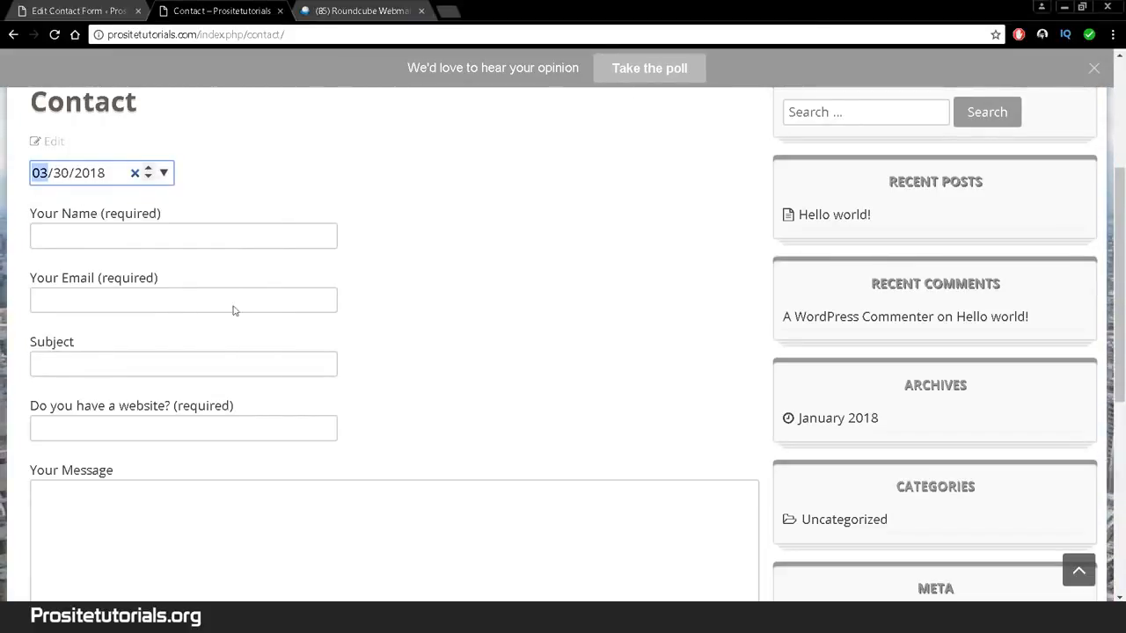
{"action": "left_click", "coordinate": [164, 172]}
{"action": "left_click", "coordinate": [238, 331]}
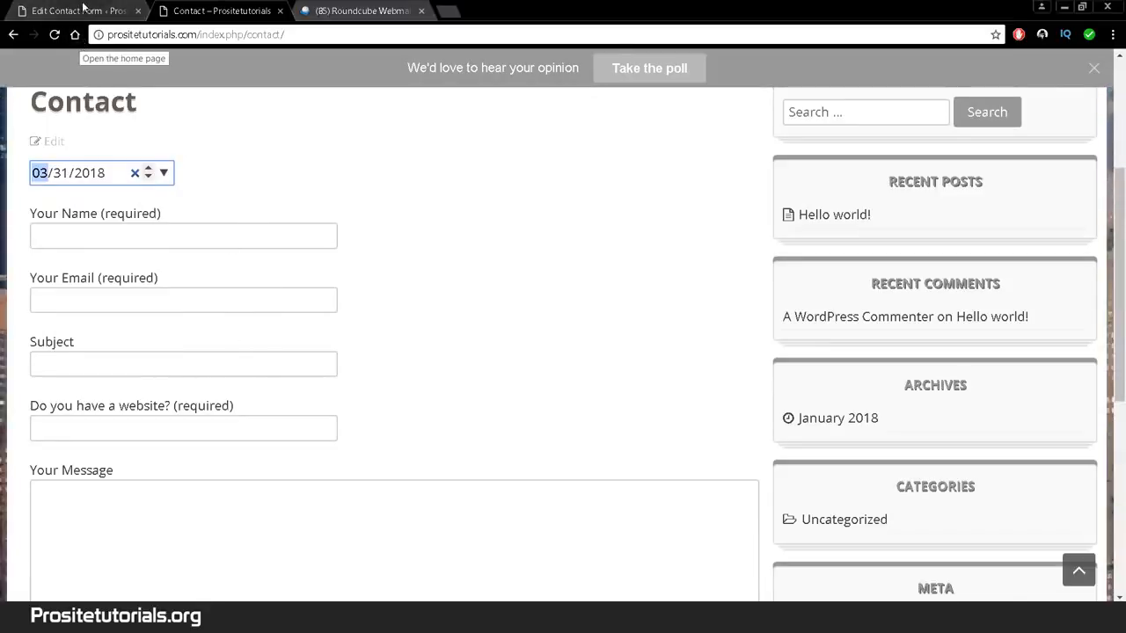
Step: In the contact form editor, wrap the date tag in <label> and </label> tags copied from the name field
{"action": "left_click", "coordinate": [83, 10]}
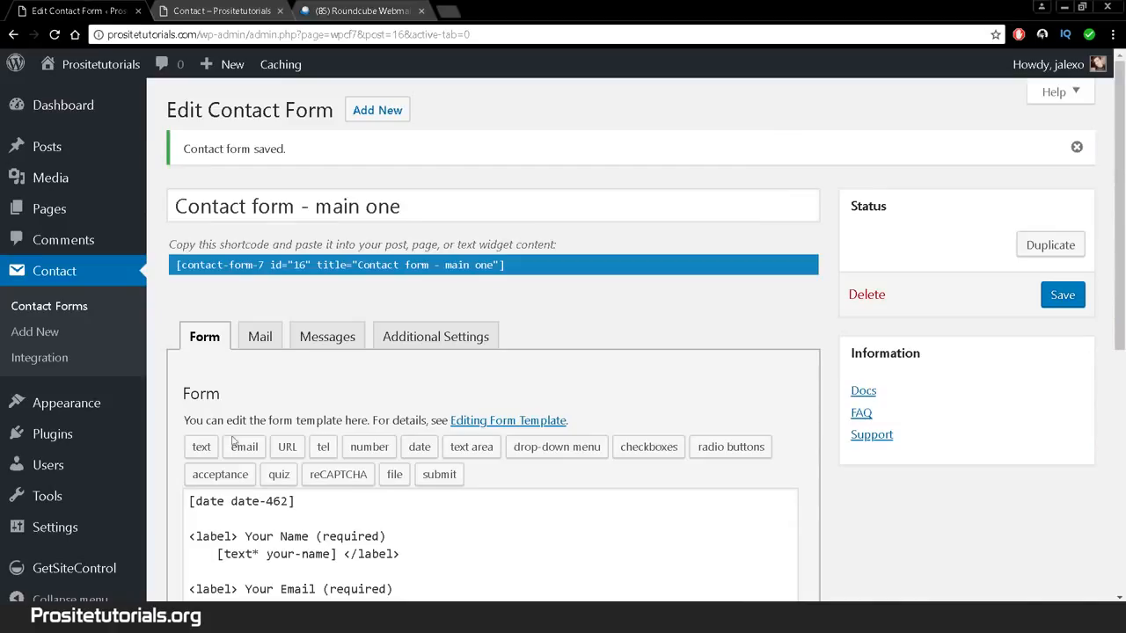
{"action": "left_click", "coordinate": [191, 502]}
{"action": "key", "text": "Return"}
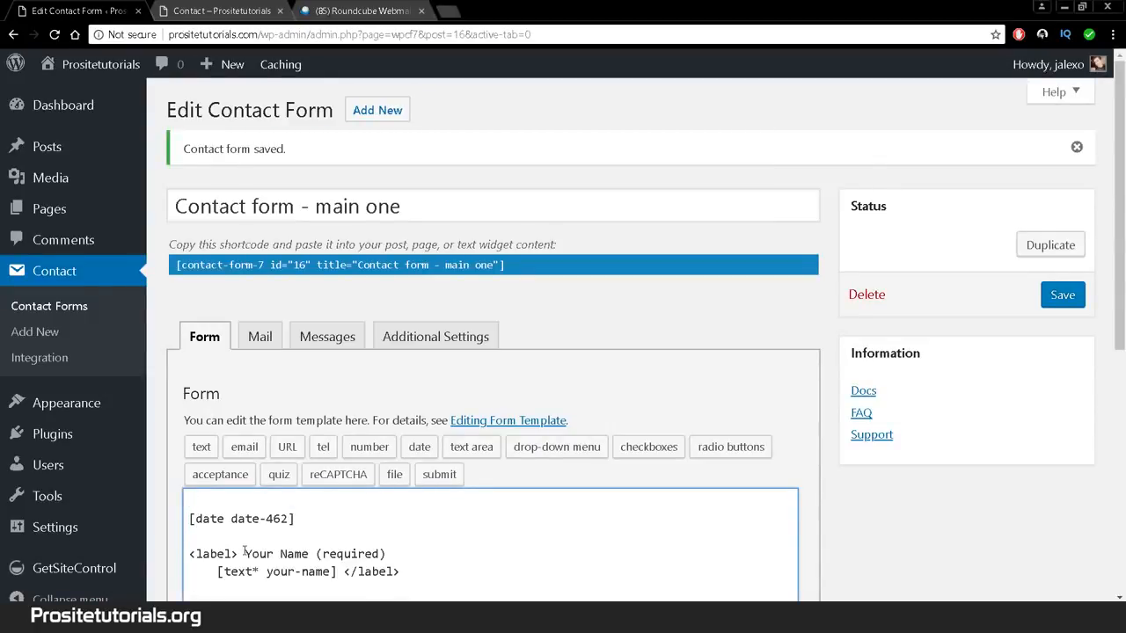
{"action": "left_click_drag", "start_coordinate": [239, 554], "coordinate": [150, 549]}
{"action": "key", "text": "ctrl+c"}
{"action": "left_click", "coordinate": [193, 500]}
{"action": "key", "text": "ctrl+v"}
{"action": "left_click_drag", "start_coordinate": [344, 573], "coordinate": [425, 574]}
{"action": "key", "text": "ctrl+c"}
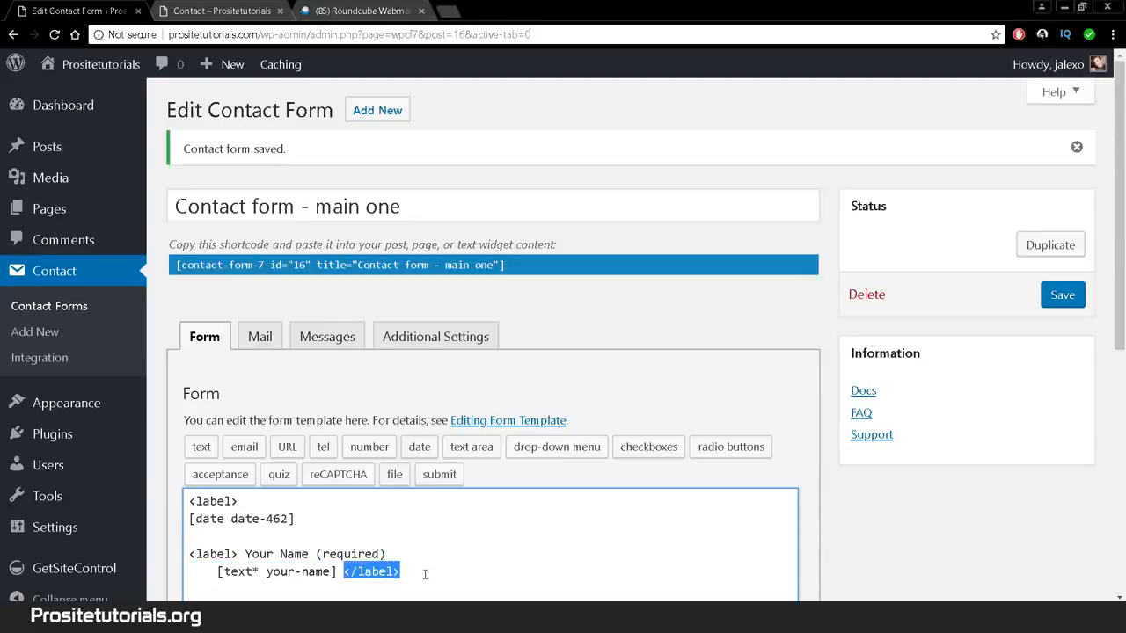
{"action": "left_click", "coordinate": [353, 518]}
{"action": "key", "text": "ctrl+v"}
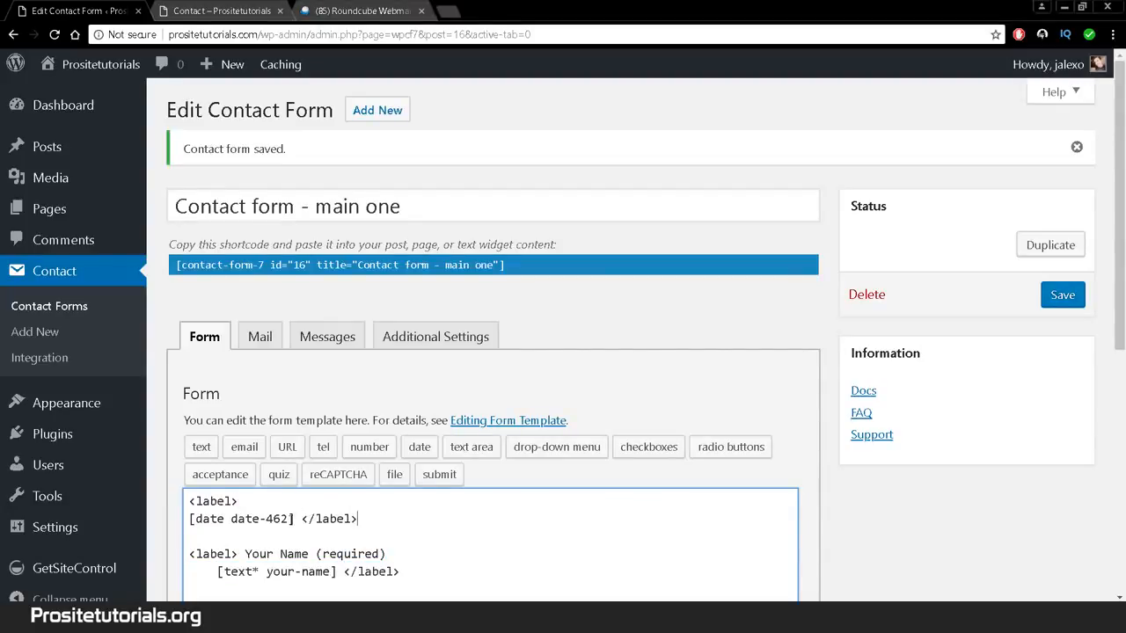
Step: Remove the space before the date field's closing label tag, add the label text "How old are you?" and save the form
{"action": "left_click", "coordinate": [299, 519]}
{"action": "key", "text": "BackSpace"}
{"action": "type", "text": "re yuou?"}
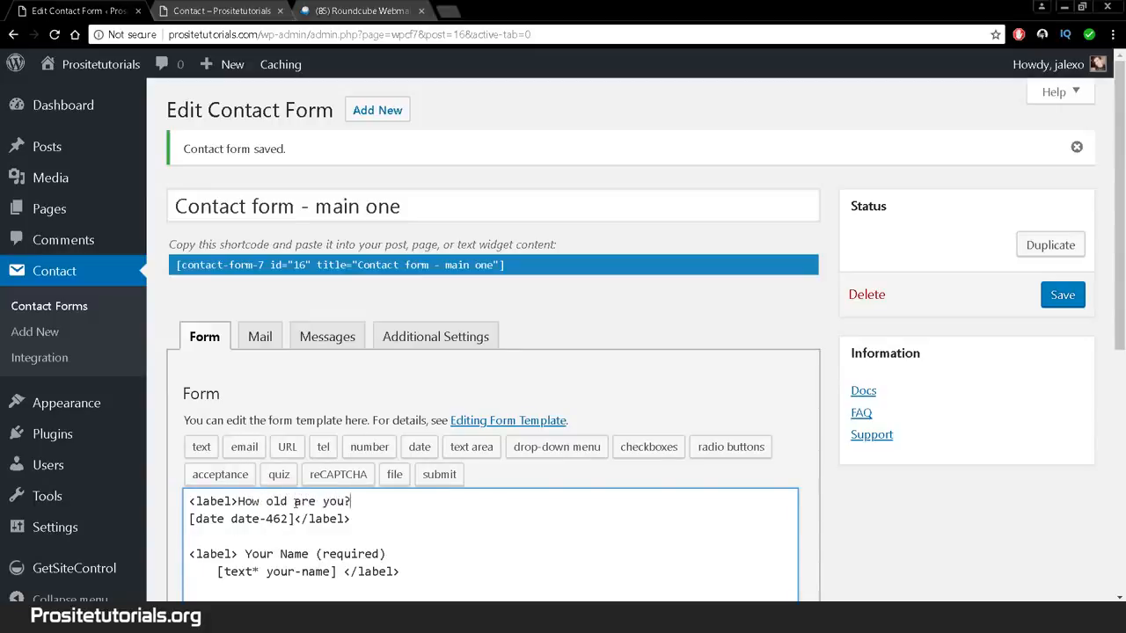
{"action": "left_click", "coordinate": [1046, 294]}
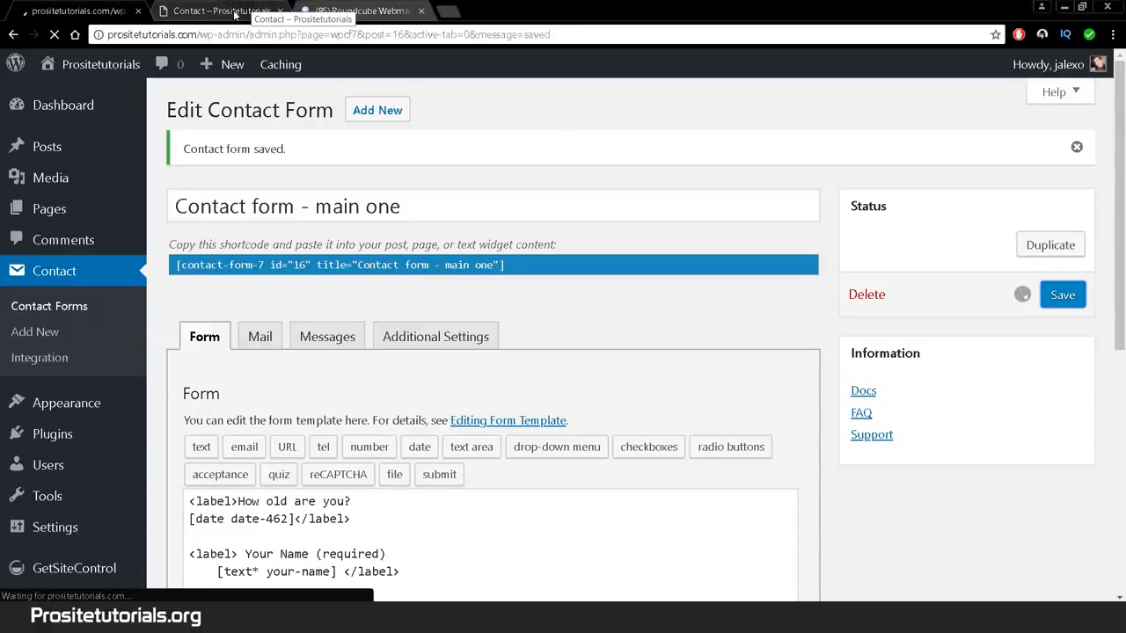
Step: Reload the live Contact page and move the "How old are you?" calendar back to October 2017
{"action": "left_click", "coordinate": [203, 10]}
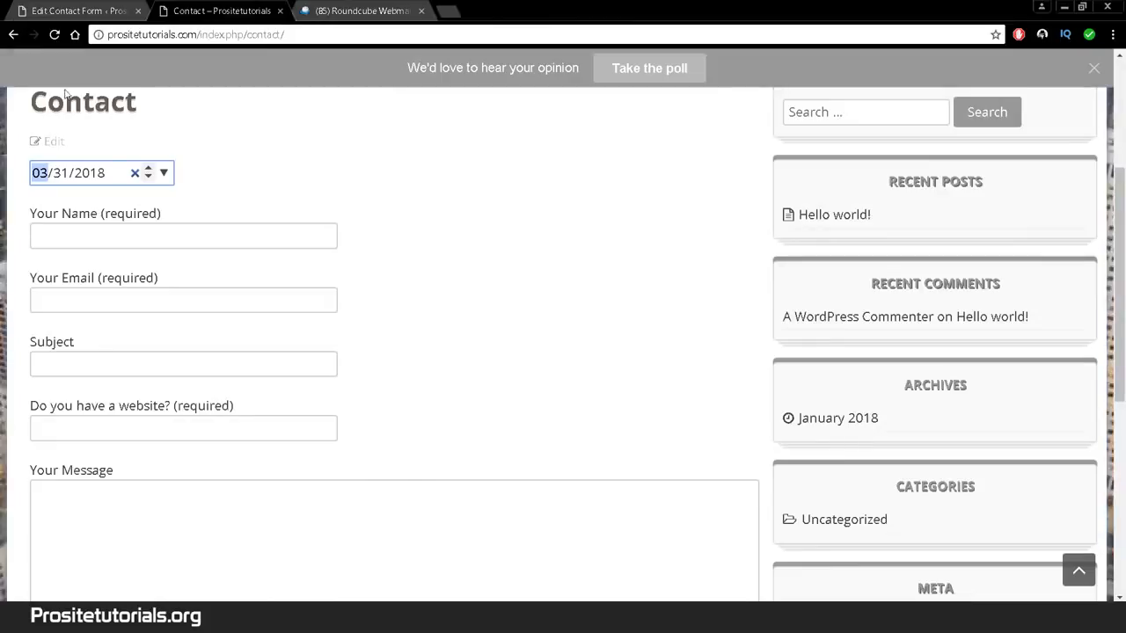
{"action": "left_click", "coordinate": [55, 36]}
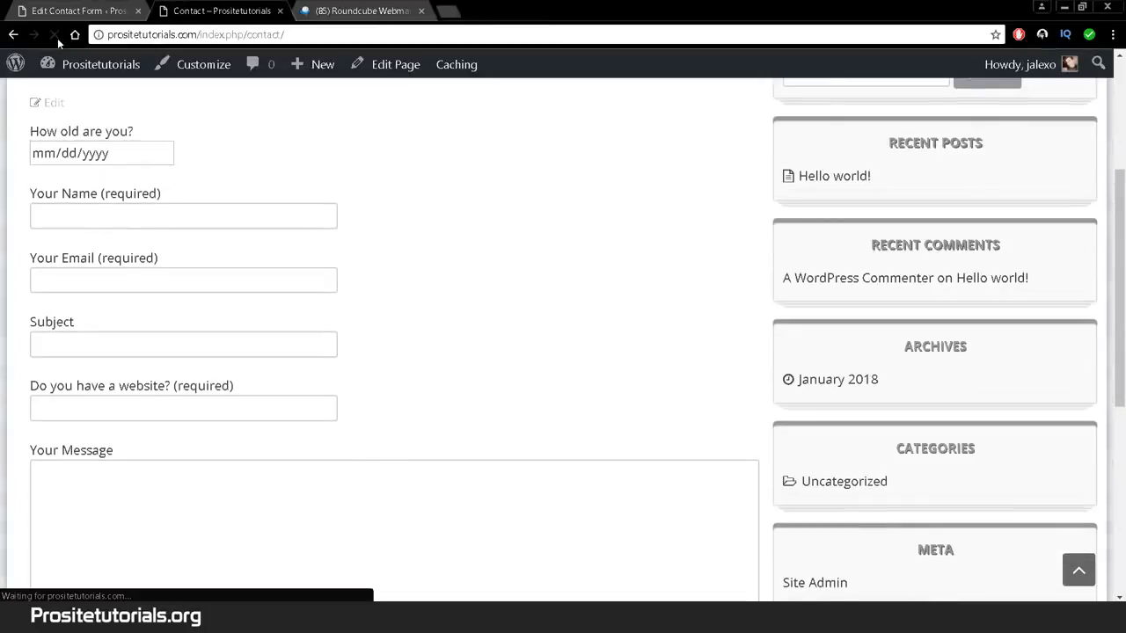
{"action": "left_click", "coordinate": [97, 155]}
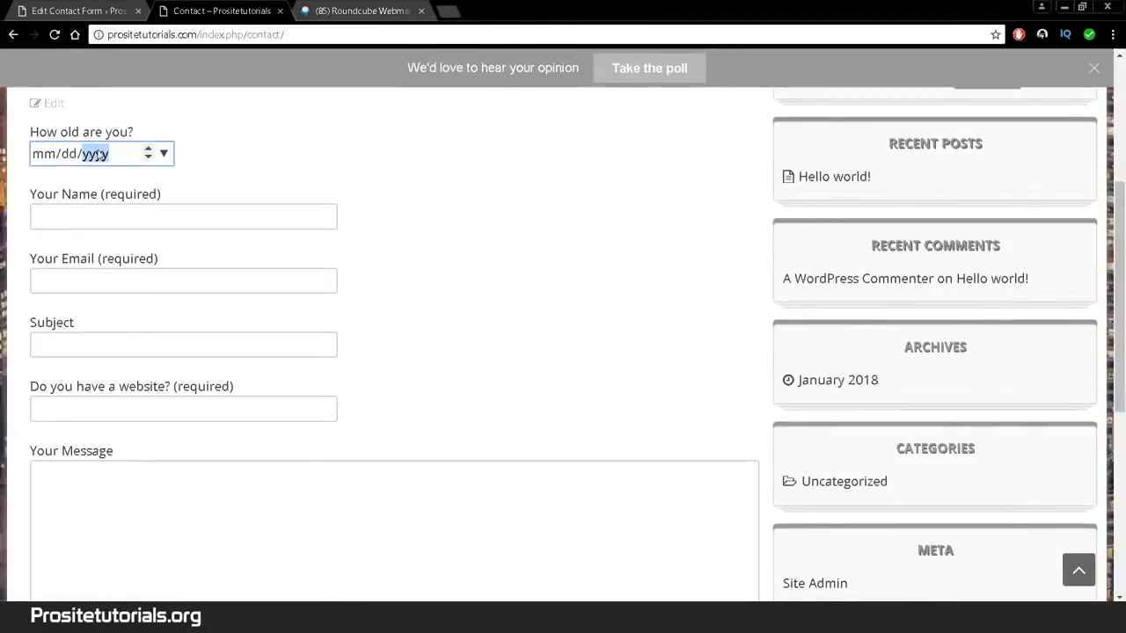
{"action": "left_click", "coordinate": [164, 153]}
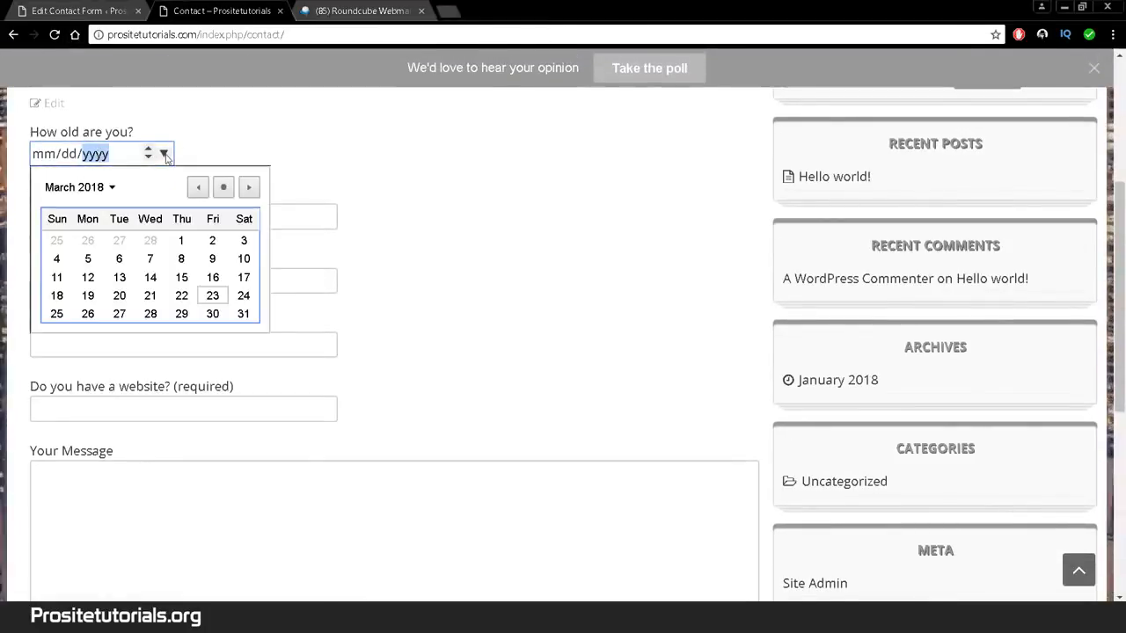
{"action": "left_click", "coordinate": [203, 188]}
{"action": "left_click", "coordinate": [203, 188]}
{"action": "left_click", "coordinate": [203, 188]}
{"action": "left_click", "coordinate": [203, 188]}
{"action": "left_click", "coordinate": [203, 188]}
Step: Choose a birth date for "How old are you?" using the calendar's year and month list
{"action": "left_click", "coordinate": [121, 187]}
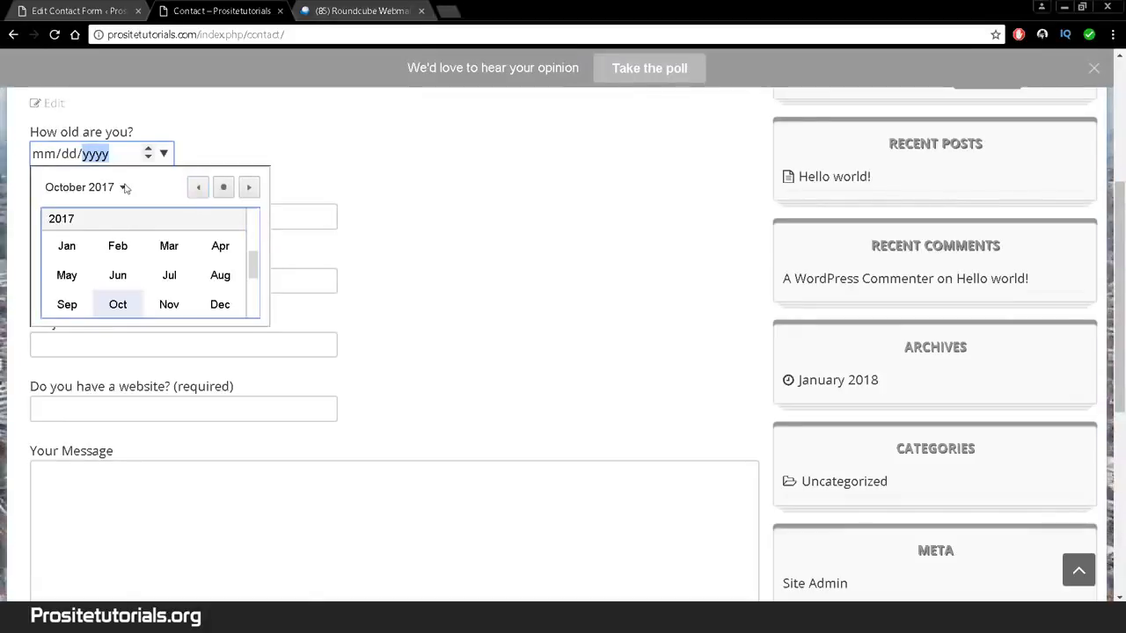
{"action": "left_click", "coordinate": [121, 187]}
{"action": "left_click", "coordinate": [121, 187]}
{"action": "left_click_drag", "start_coordinate": [255, 271], "coordinate": [257, 210]}
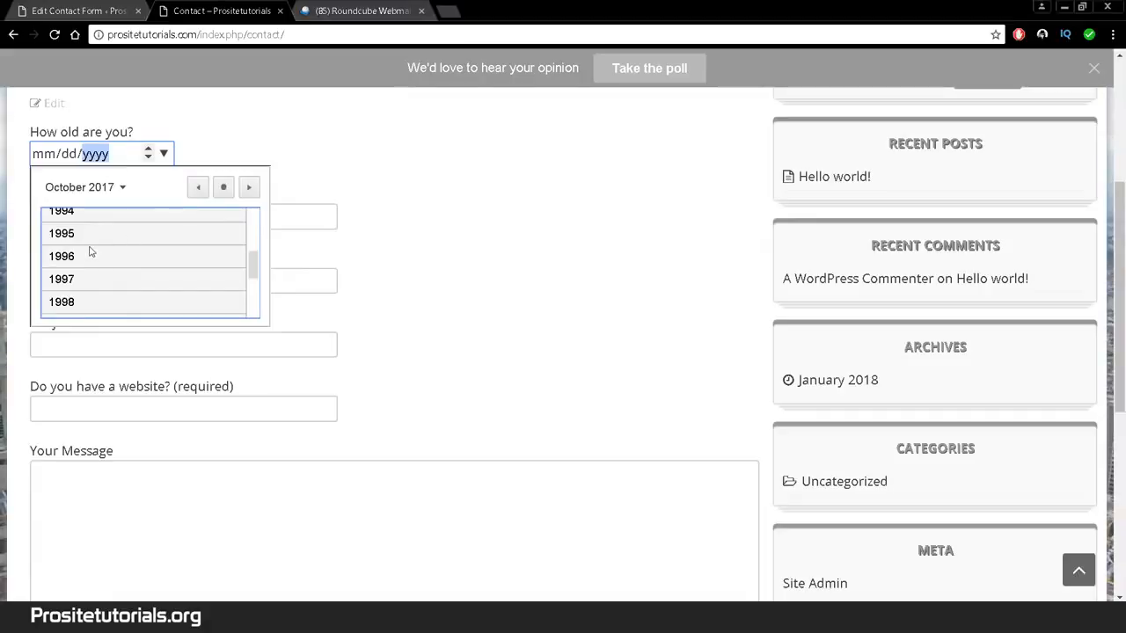
{"action": "scroll", "coordinate": [90, 252], "scroll_direction": "up", "scroll_amount": 3}
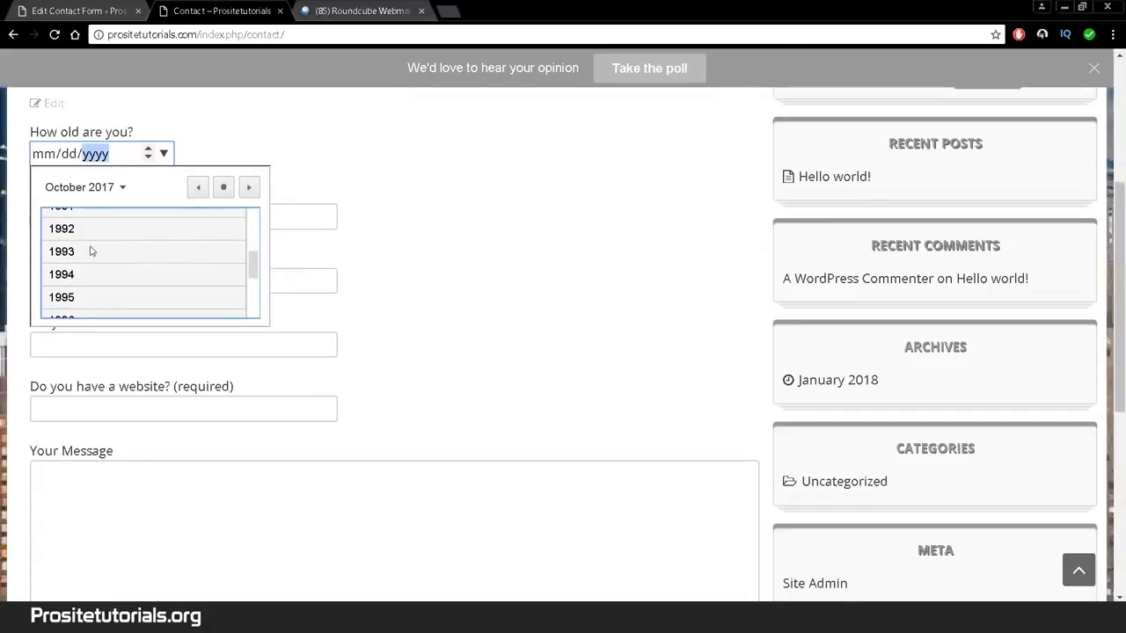
{"action": "scroll", "coordinate": [90, 251], "scroll_direction": "up", "scroll_amount": 6}
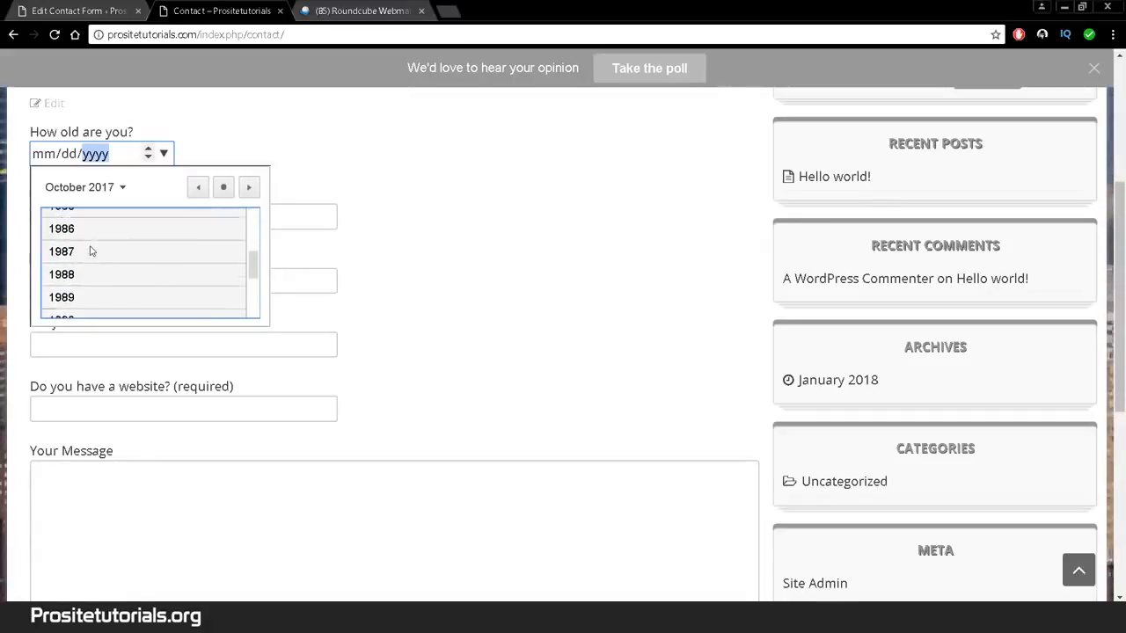
{"action": "scroll", "coordinate": [90, 252], "scroll_direction": "up", "scroll_amount": 1}
{"action": "left_click", "coordinate": [88, 227]}
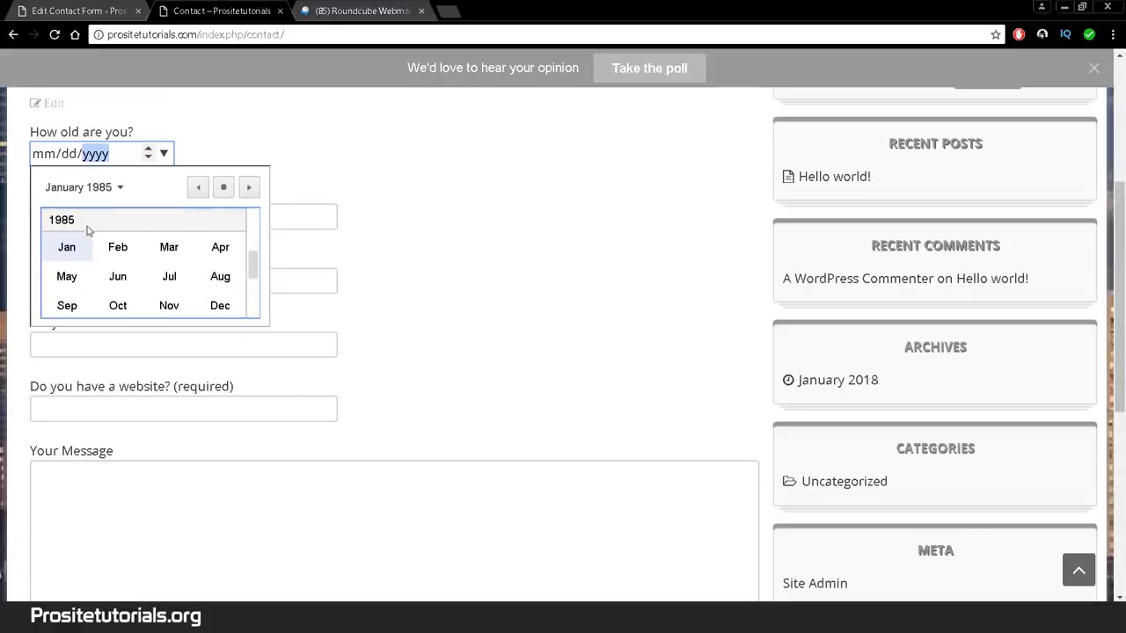
{"action": "left_click", "coordinate": [173, 249]}
{"action": "left_click", "coordinate": [214, 241]}
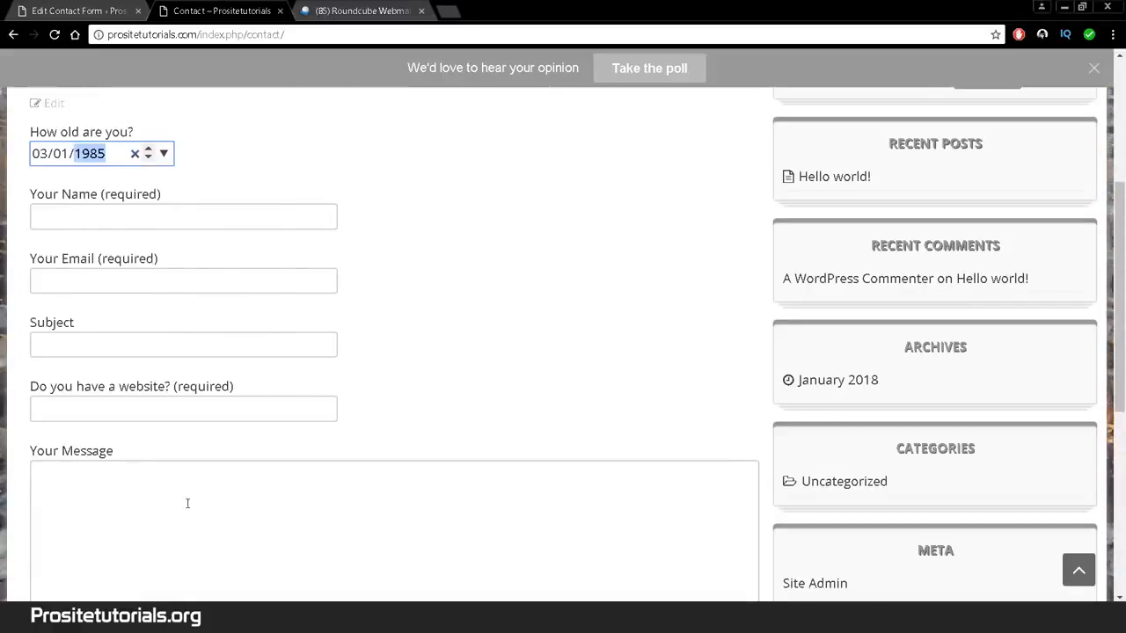
Step: Return to the contact form editor and add an empty line below the "How old are you?" label block
{"action": "left_click", "coordinate": [229, 478]}
{"action": "key", "text": "ctrl+shift+Tab"}
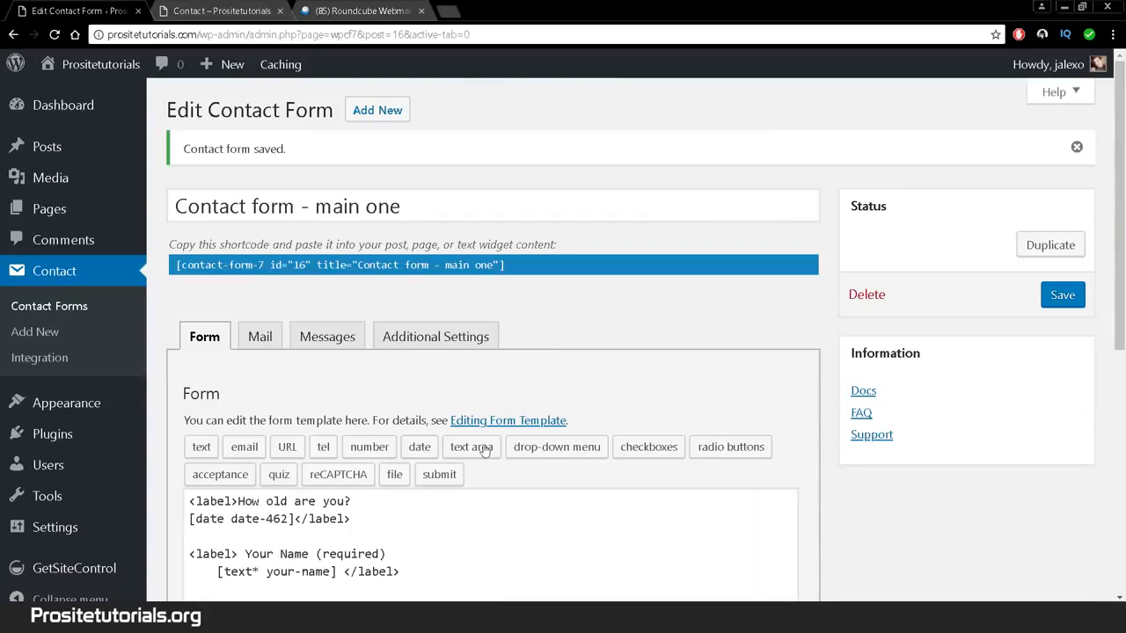
{"action": "scroll", "coordinate": [512, 464], "scroll_direction": "down", "scroll_amount": 1}
{"action": "left_click", "coordinate": [409, 442]}
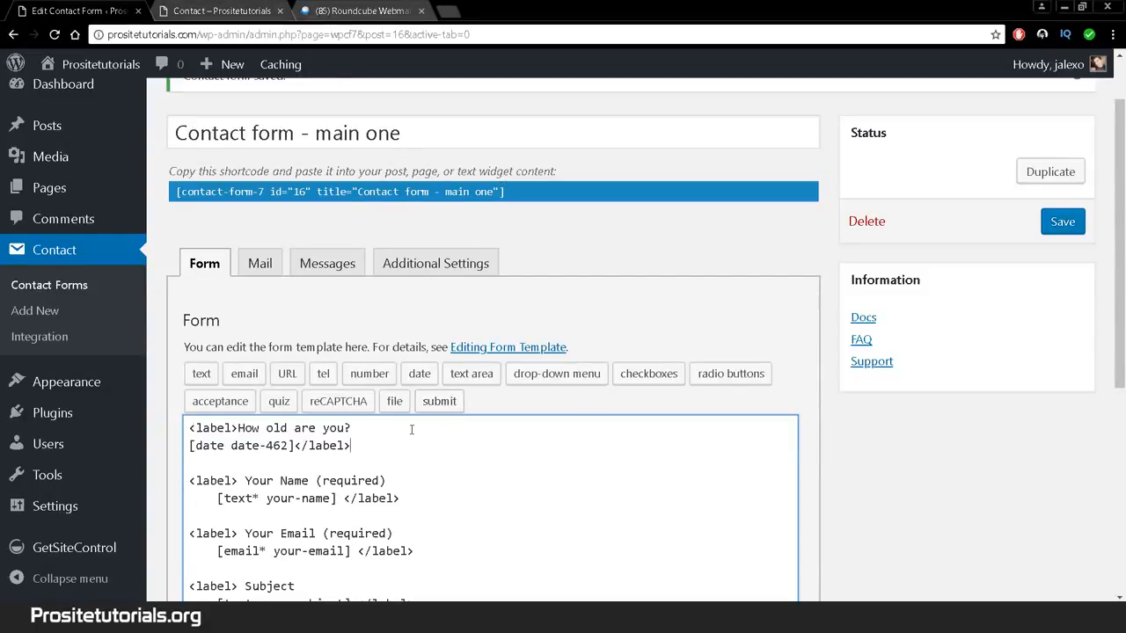
{"action": "scroll", "coordinate": [411, 429], "scroll_direction": "down", "scroll_amount": 1}
{"action": "key", "text": "Return"}
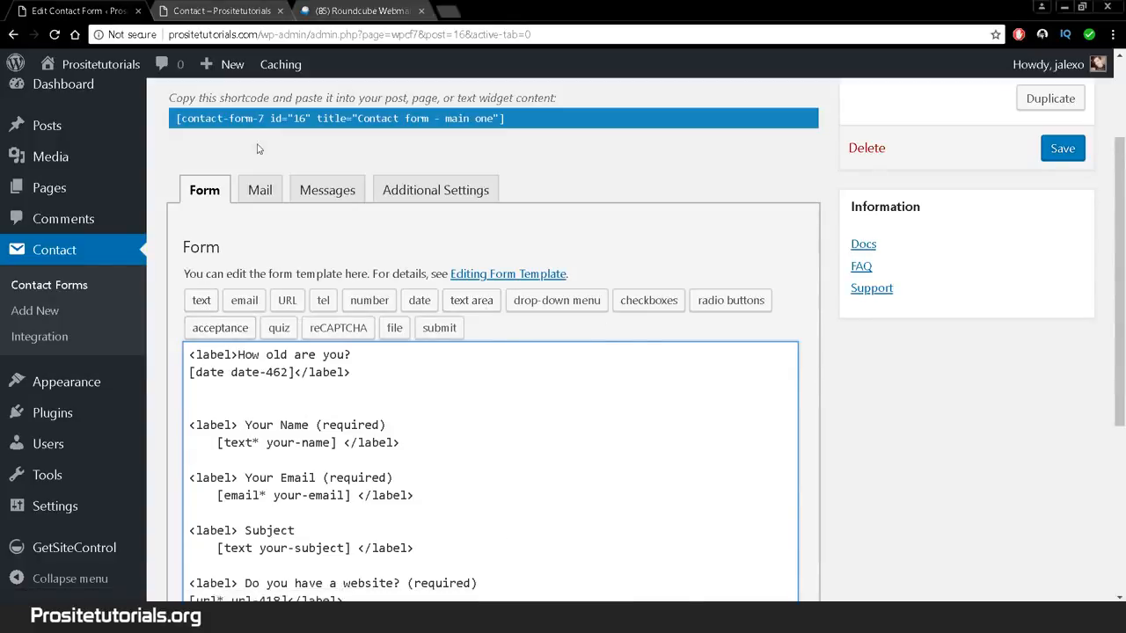
Step: On the live Contact page, resize the "Your Message" box to be narrower and taller
{"action": "left_click", "coordinate": [224, 11]}
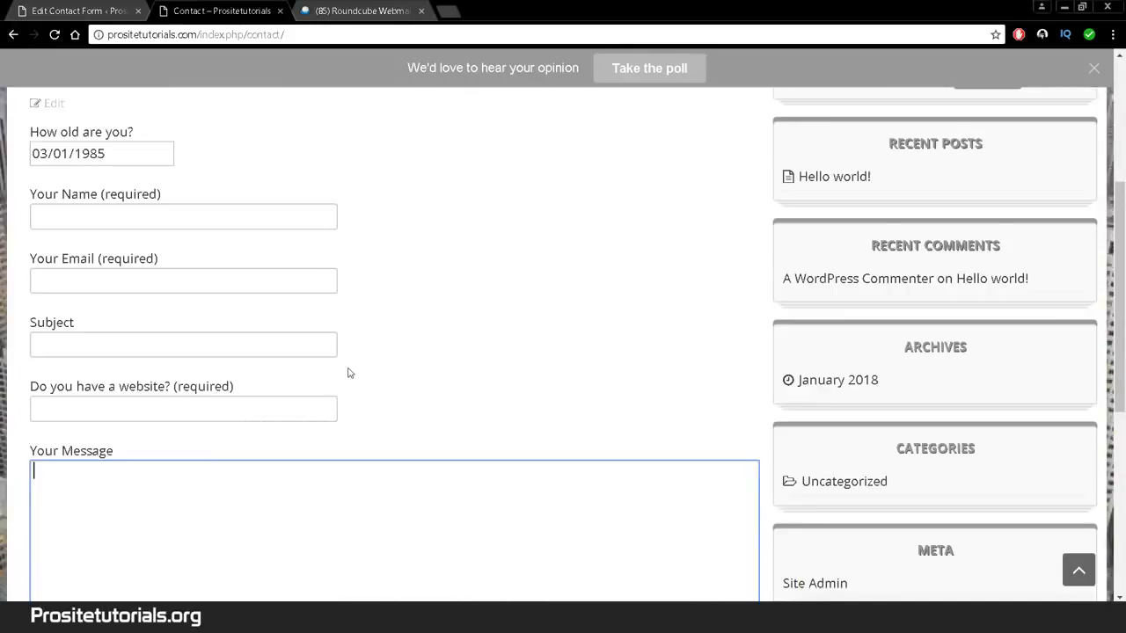
{"action": "left_click", "coordinate": [197, 411]}
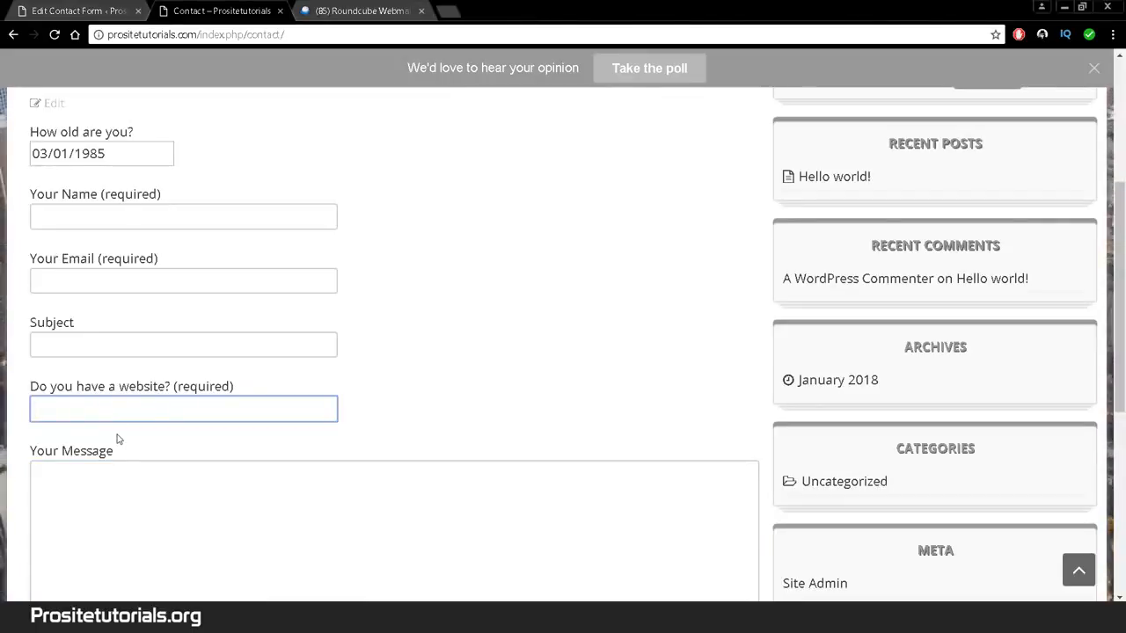
{"action": "scroll", "coordinate": [118, 438], "scroll_direction": "down", "scroll_amount": 1}
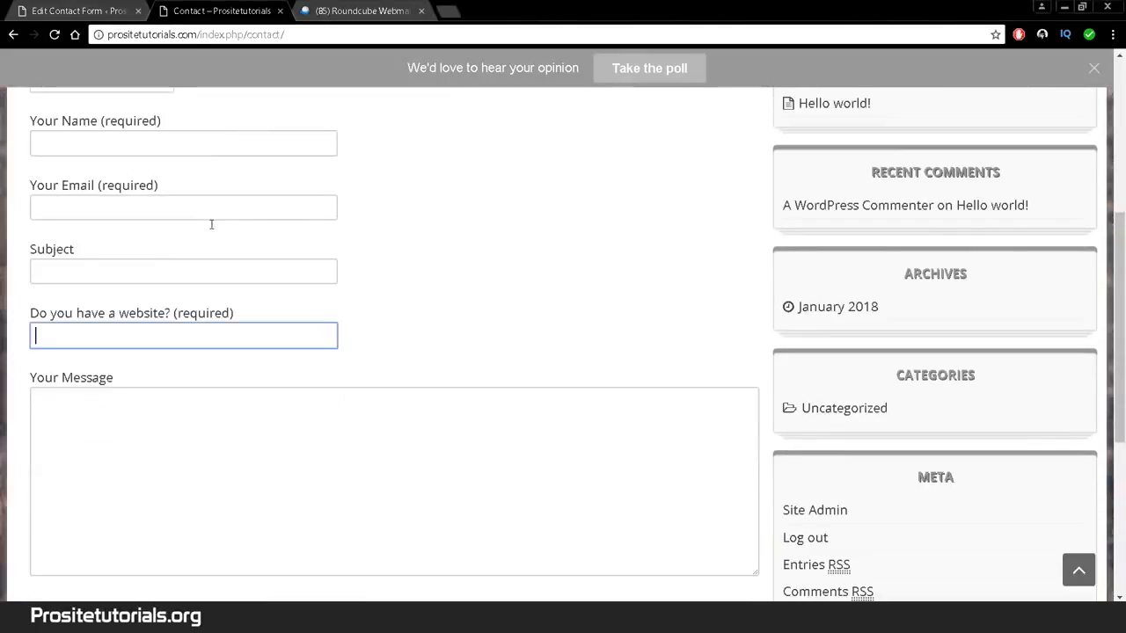
{"action": "left_click", "coordinate": [50, 395]}
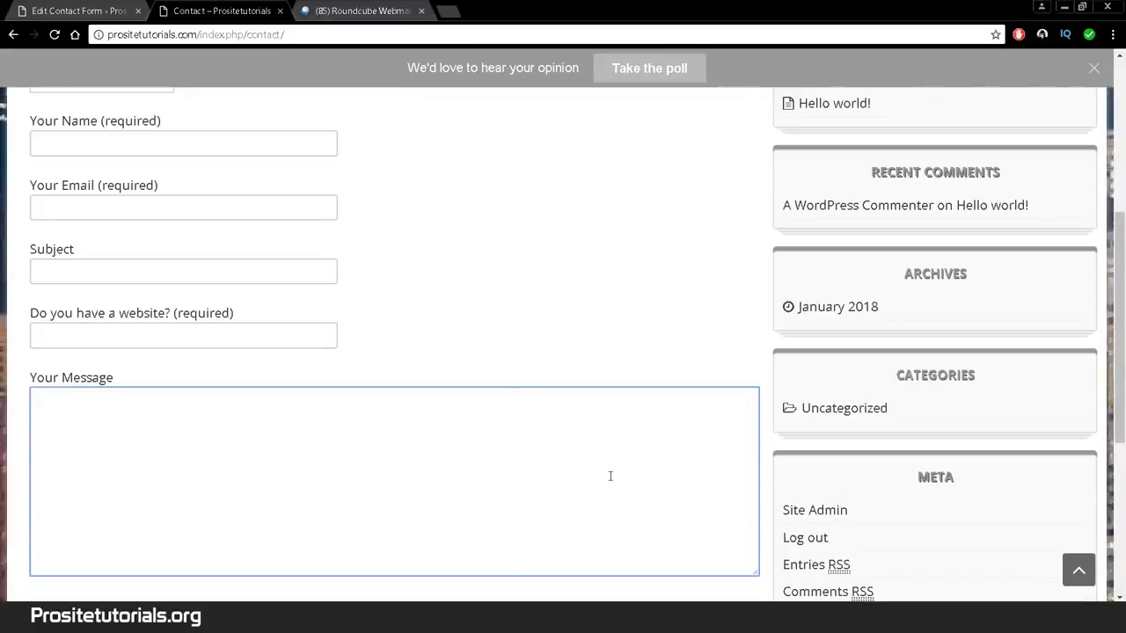
{"action": "scroll", "coordinate": [778, 576], "scroll_direction": "down", "scroll_amount": 2}
{"action": "left_click_drag", "start_coordinate": [759, 480], "coordinate": [494, 600]}
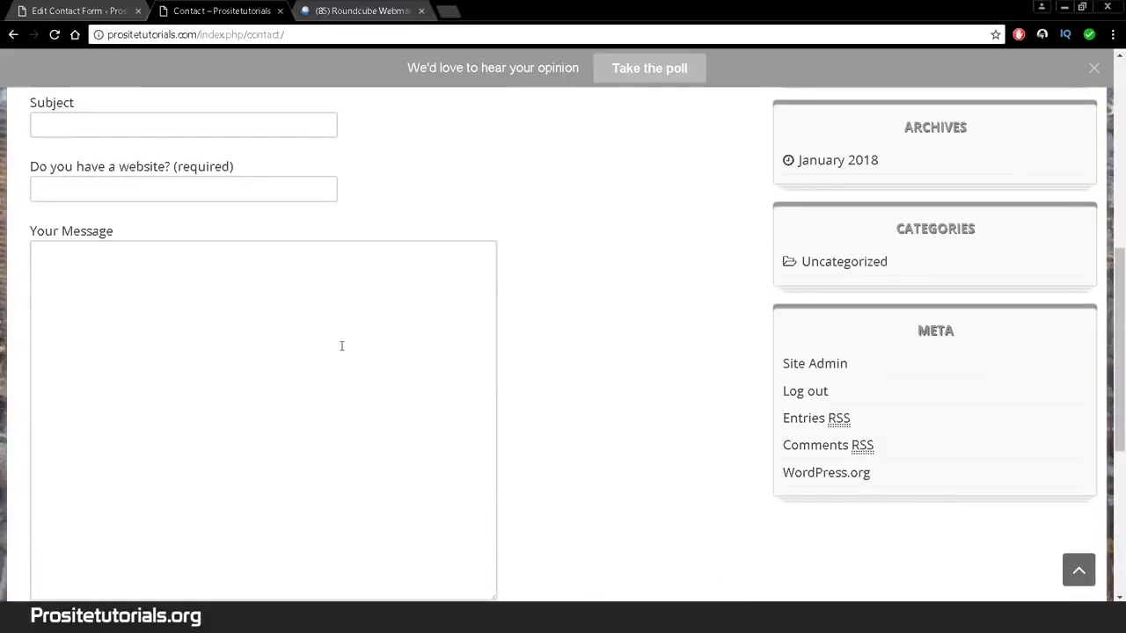
Step: Return to the contact form editor and review the text area tag generator's options without inserting a tag
{"action": "left_click", "coordinate": [247, 262]}
{"action": "left_click", "coordinate": [54, 8]}
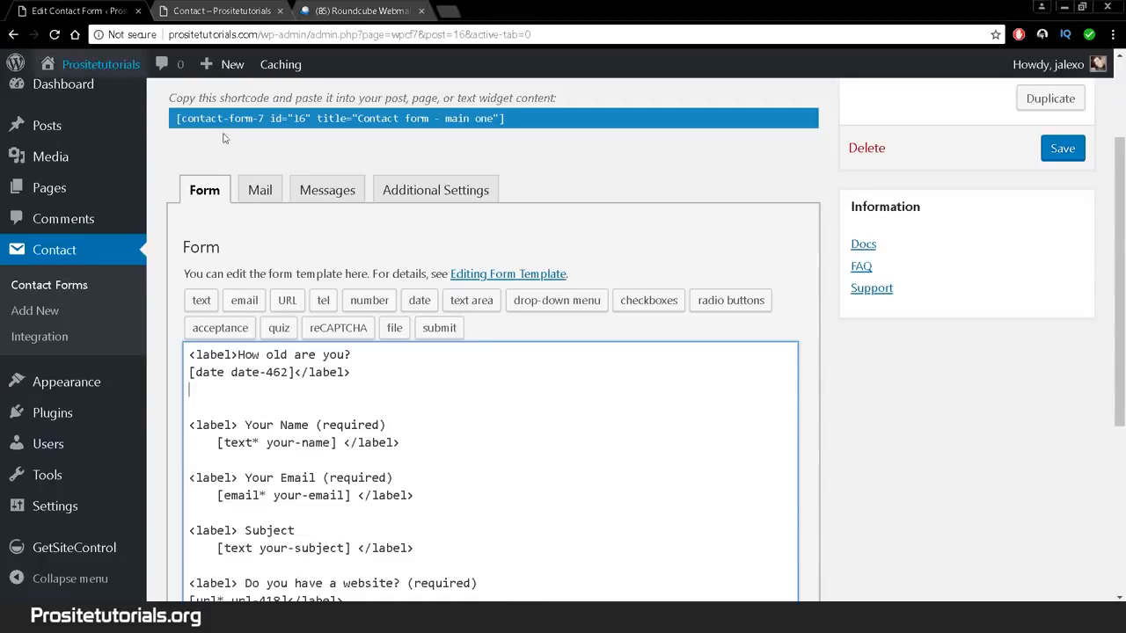
{"action": "left_click", "coordinate": [466, 301]}
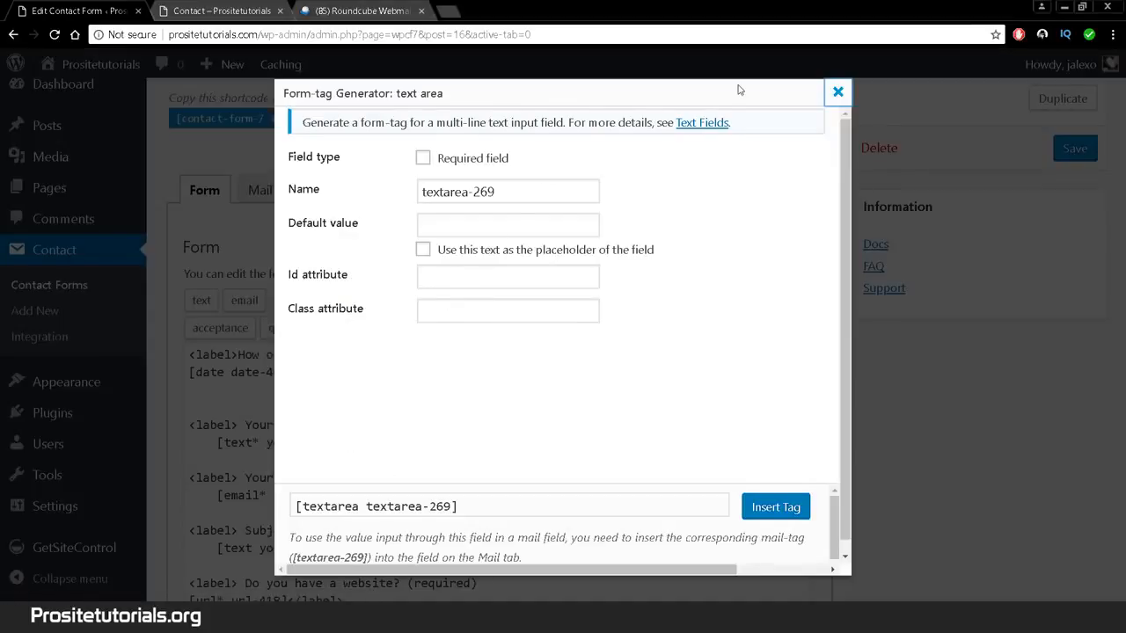
{"action": "left_click", "coordinate": [835, 92]}
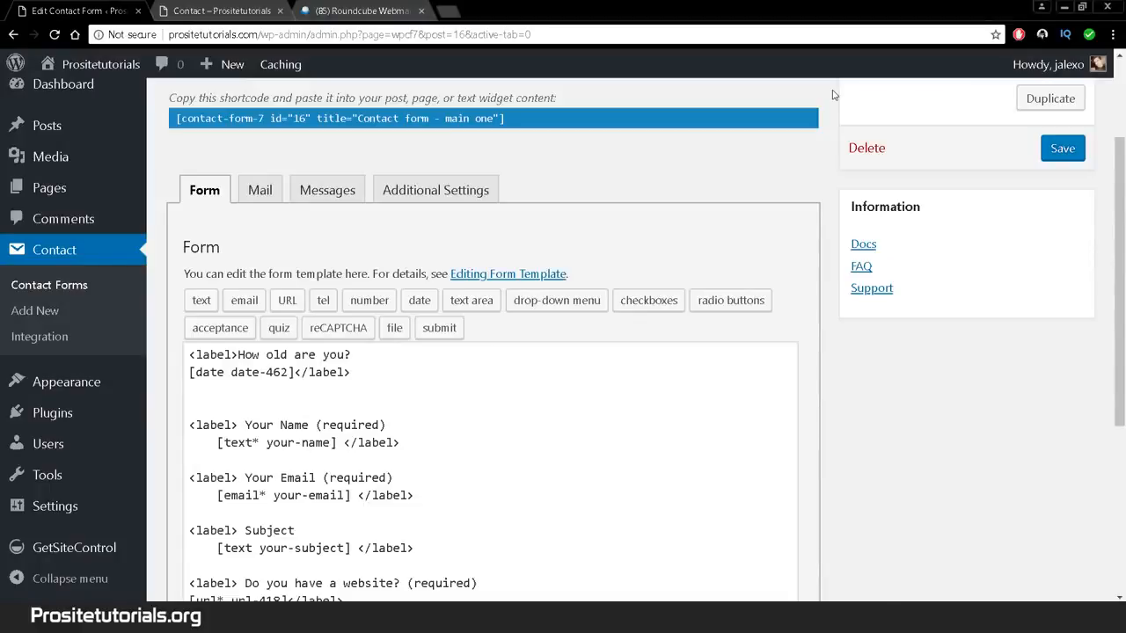
Step: Delete the "How old are you?" and "Where do you live?" label blocks from the form template, including the leftover blank lines at its start
{"action": "left_click_drag", "start_coordinate": [385, 367], "coordinate": [46, 277]}
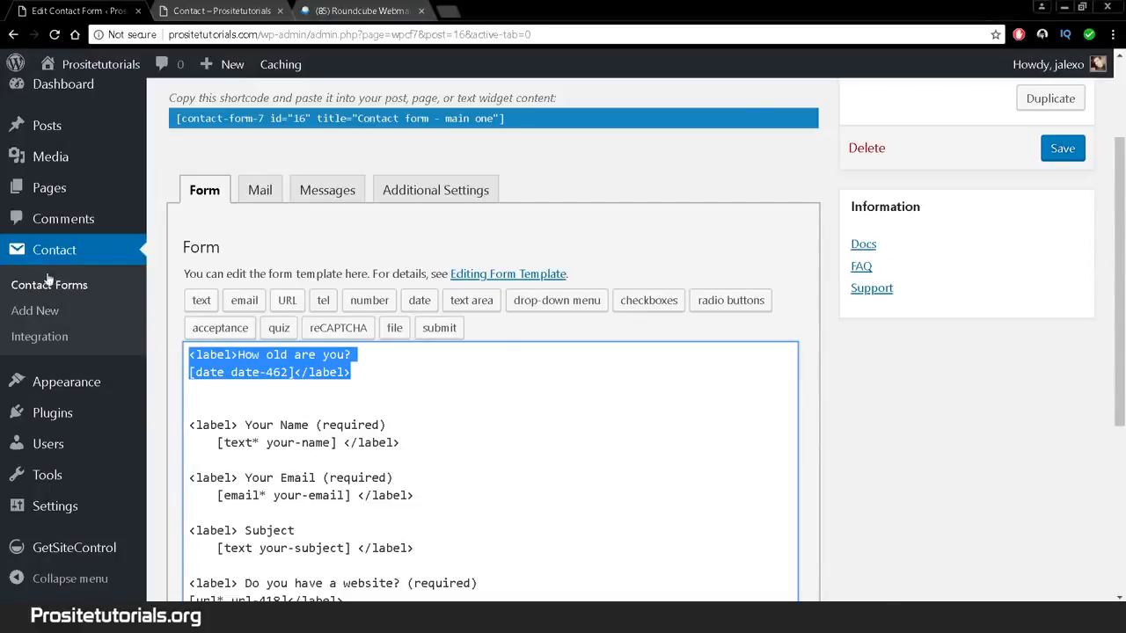
{"action": "key", "text": "BackSpace"}
{"action": "key", "text": "Delete"}
{"action": "key", "text": "Delete"}
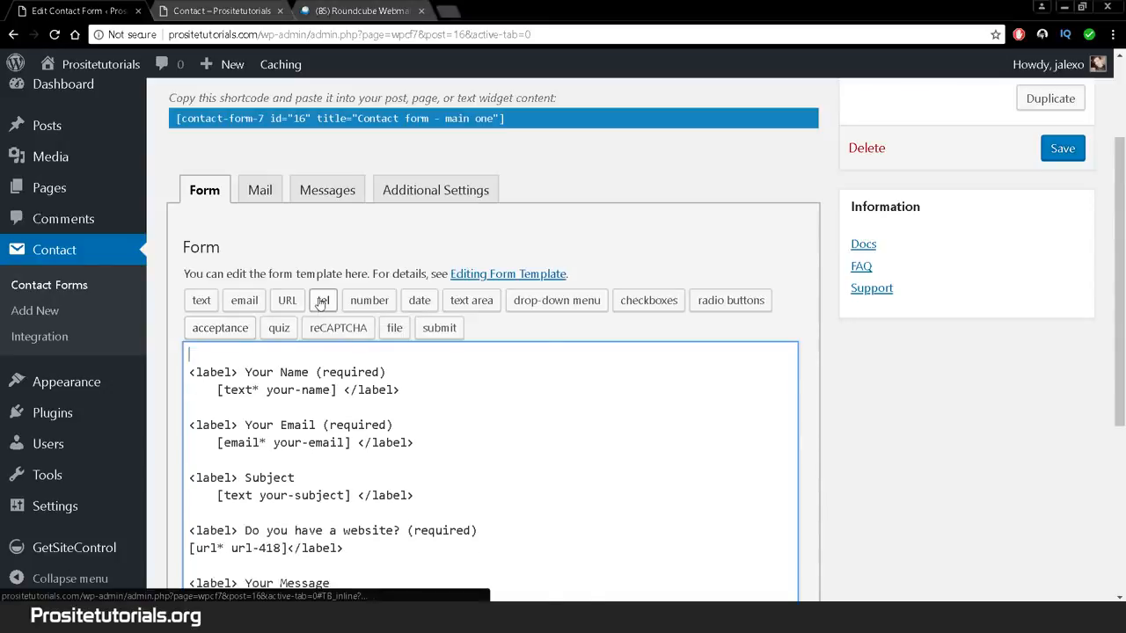
{"action": "key", "text": "Delete"}
{"action": "scroll", "coordinate": [321, 302], "scroll_direction": "down", "scroll_amount": 2}
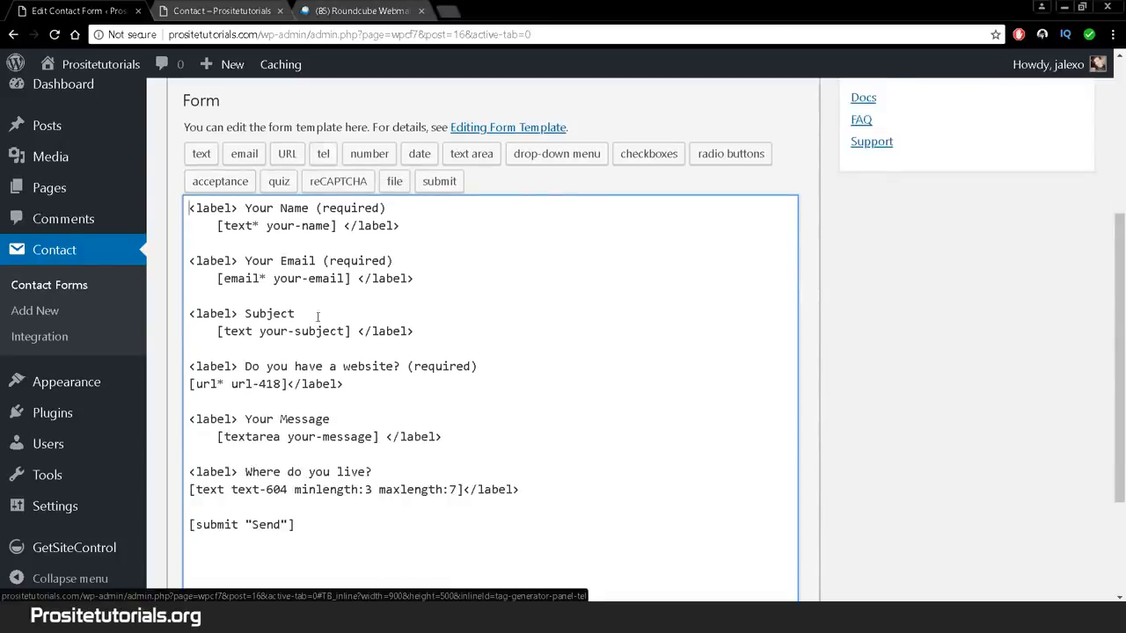
{"action": "left_click_drag", "start_coordinate": [550, 482], "coordinate": [188, 469]}
{"action": "key", "text": "Delete"}
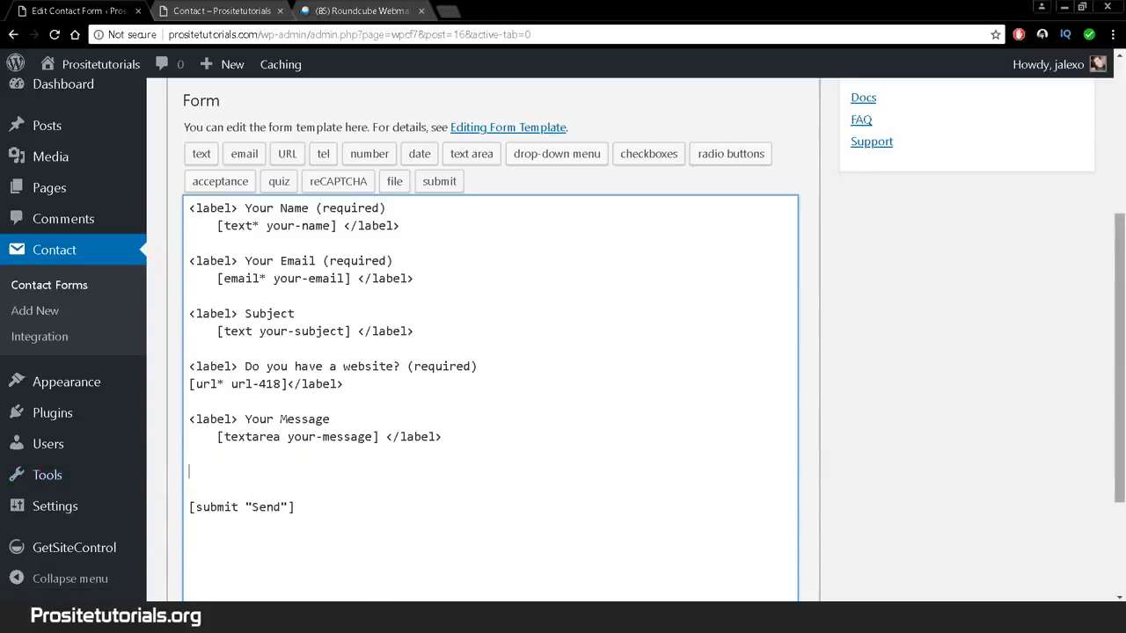
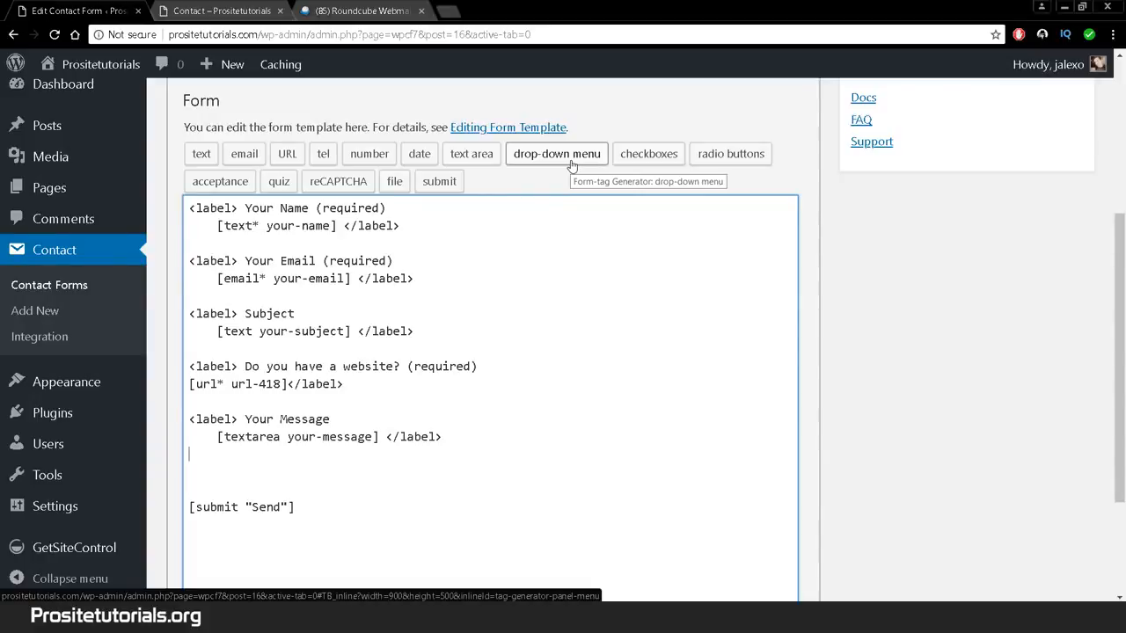
Step: Start a new label block reading "What do eat for breakfast?" beneath the "Your Message" block in the form template
{"action": "left_click", "coordinate": [573, 166]}
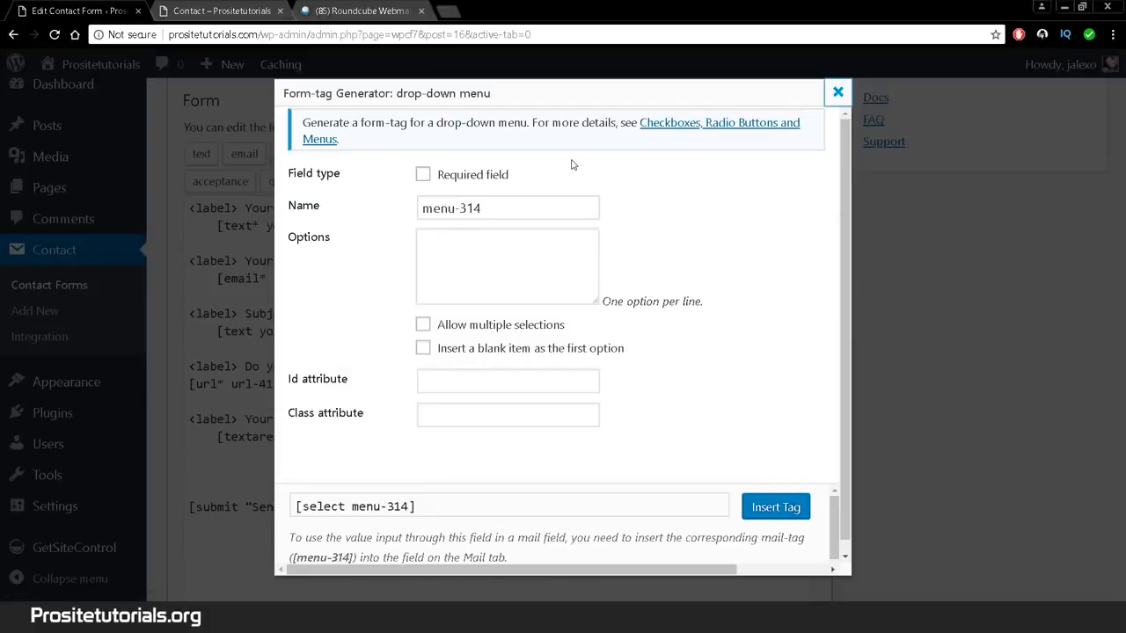
{"action": "left_click", "coordinate": [837, 92]}
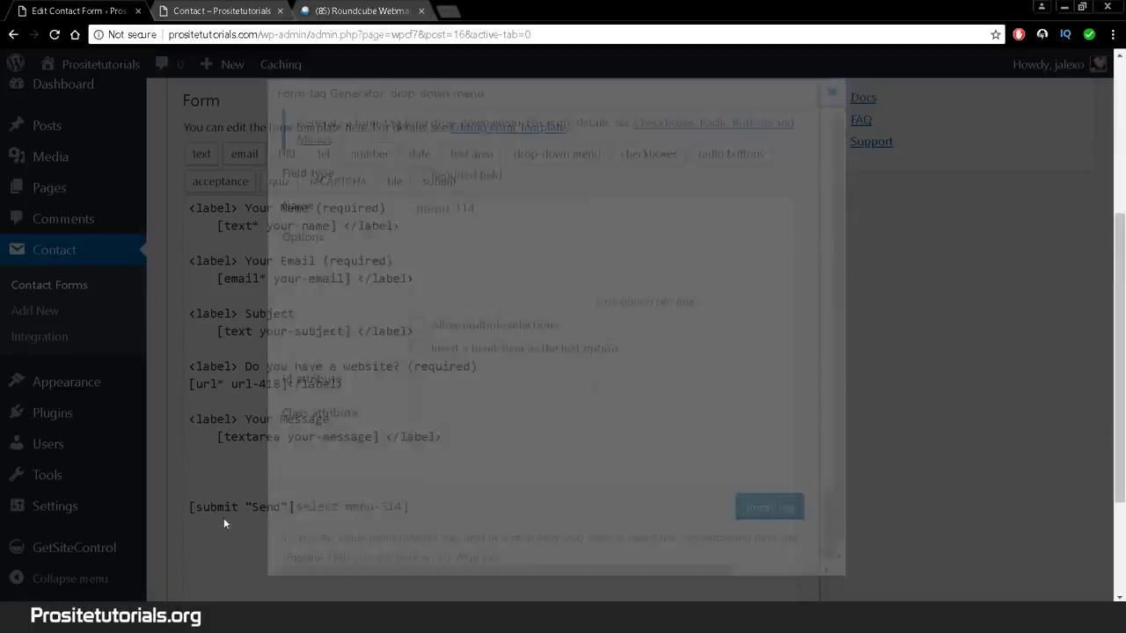
{"action": "left_click", "coordinate": [237, 418]}
{"action": "left_click_drag", "start_coordinate": [236, 417], "coordinate": [190, 421]}
{"action": "key", "text": "ctrl+c"}
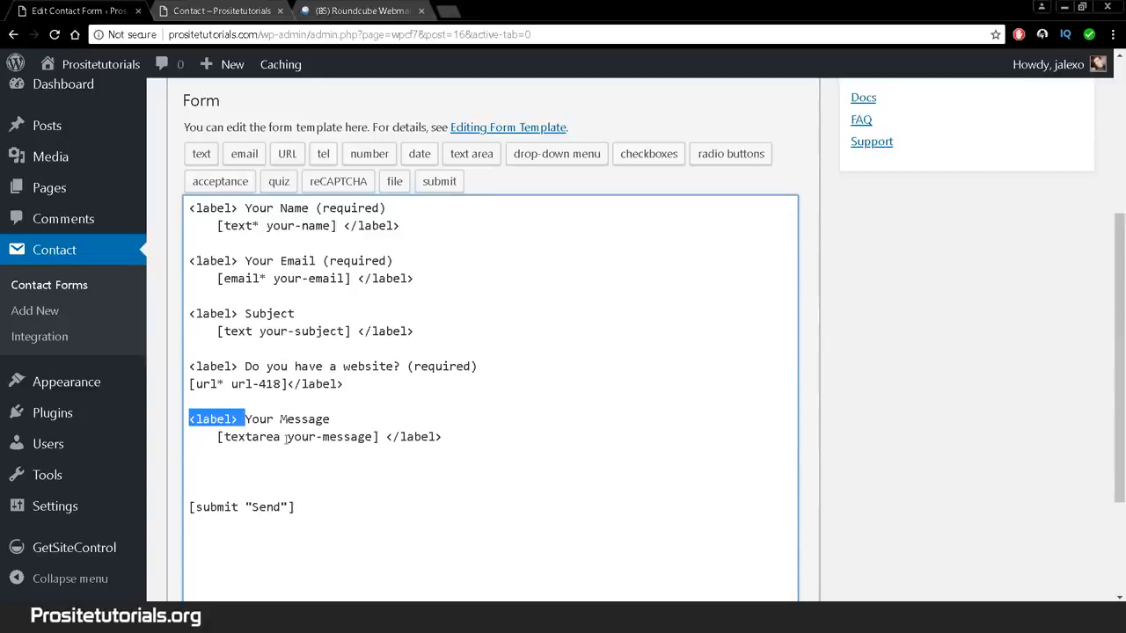
{"action": "left_click", "coordinate": [292, 472]}
{"action": "key", "text": "ctrl+v"}
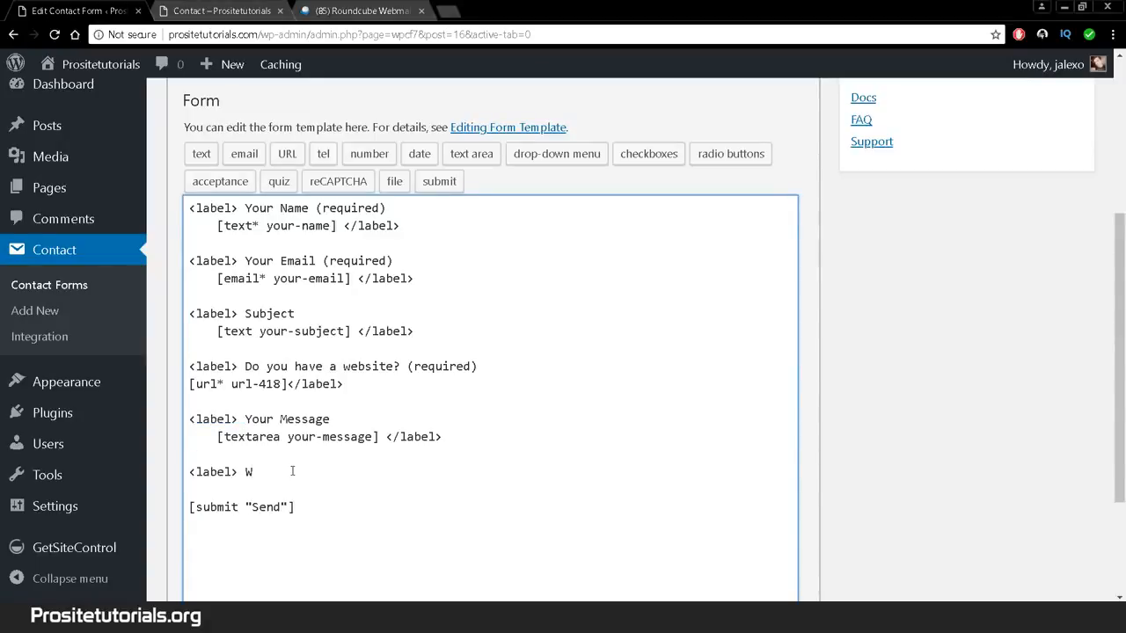
{"action": "type", "text": "What do eat for breakfast?"}
Step: Add a closing </label> tag below the breakfast question, leaving an empty line between them for the field tag
{"action": "mouse_move", "coordinate": [239, 472]}
{"action": "left_mouse_down"}
{"action": "mouse_move", "coordinate": [176, 476]}
{"action": "mouse_move", "coordinate": [246, 472]}
{"action": "left_mouse_up"}
{"action": "key", "text": "ctrl+c"}
{"action": "left_click", "coordinate": [175, 476]}
{"action": "left_click", "coordinate": [245, 490]}
{"action": "key", "text": "ctrl+v"}
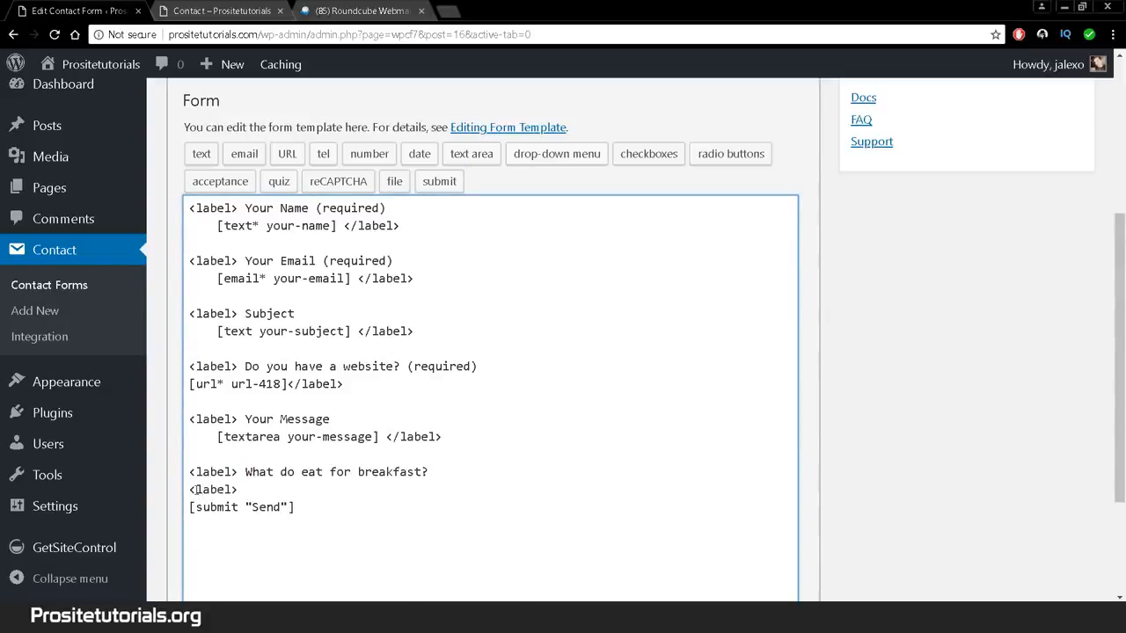
{"action": "left_click", "coordinate": [195, 488]}
{"action": "type", "text": "/"}
{"action": "key", "text": "Return"}
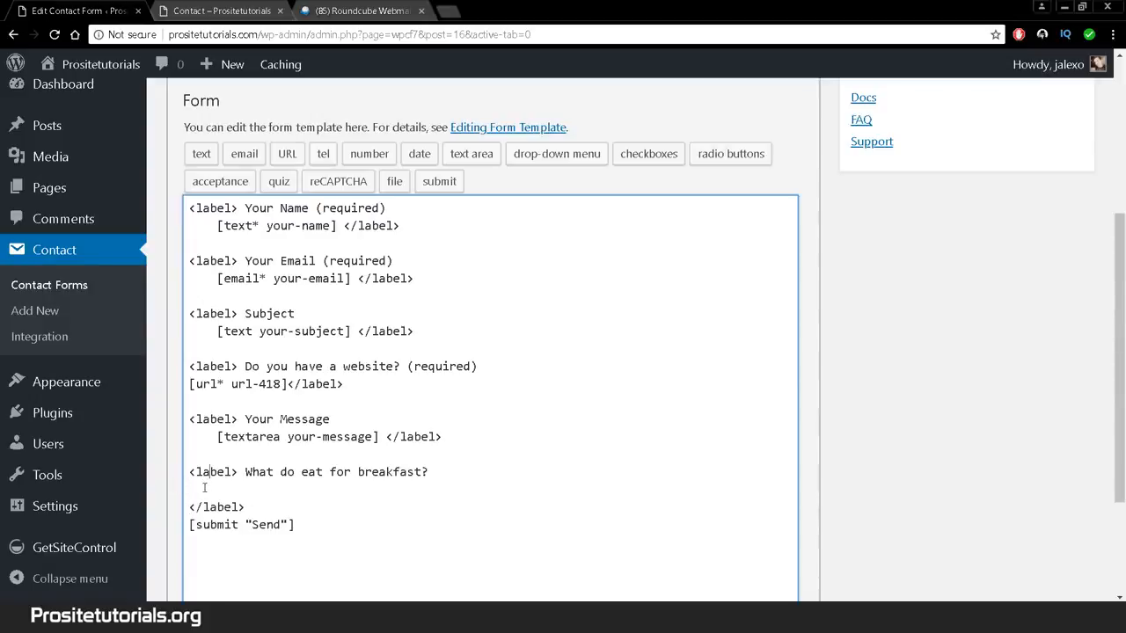
Step: Insert a drop-down menu tag with the options Cereal, Bread and coffee, and Fruit inside the breakfast label block
{"action": "left_click", "coordinate": [557, 153]}
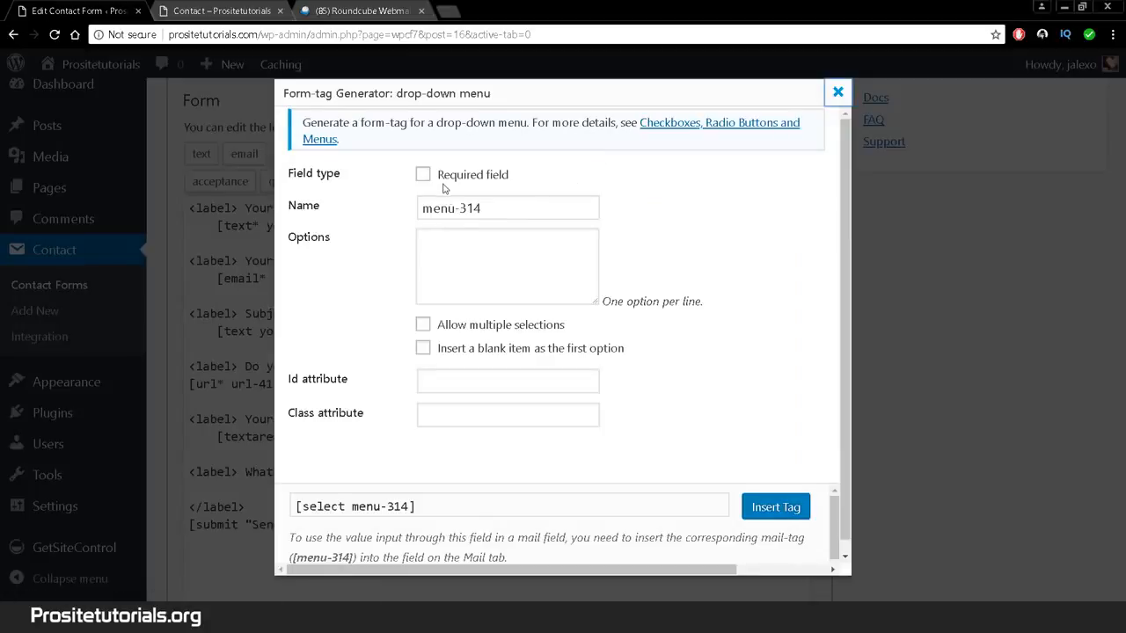
{"action": "left_click", "coordinate": [478, 268]}
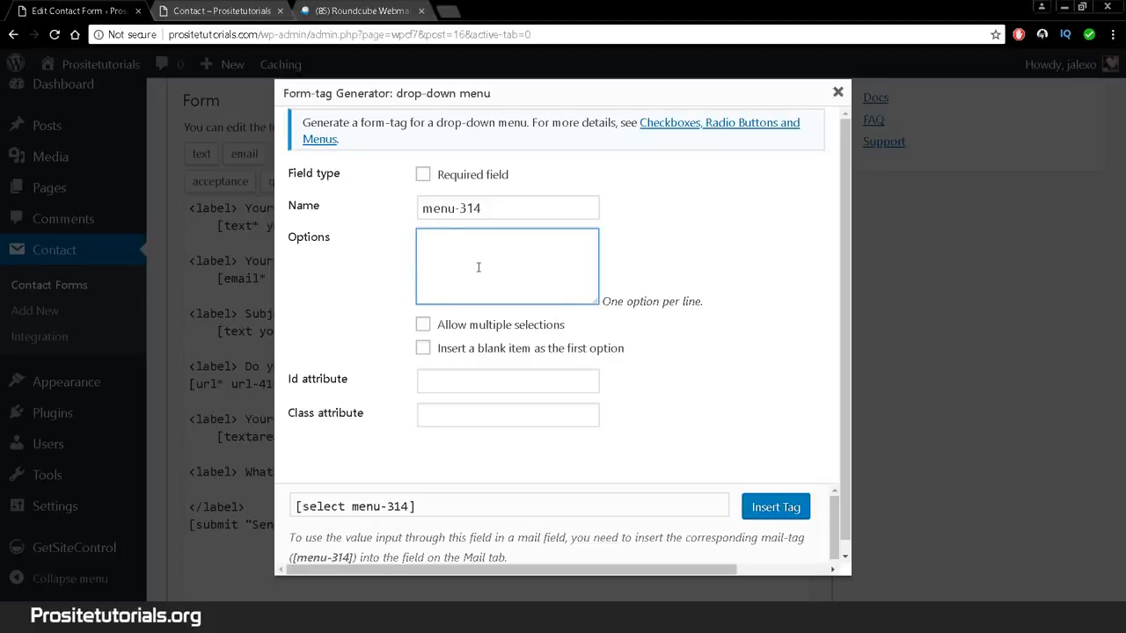
{"action": "type", "text": "Cereal"}
{"action": "type", "text": "Bread"}
{"action": "type", "text": " c"}
{"action": "type", "text": "nd coffe"}
{"action": "type", "text": "e"}
{"action": "key", "text": "Return"}
{"action": "type", "text": "frui"}
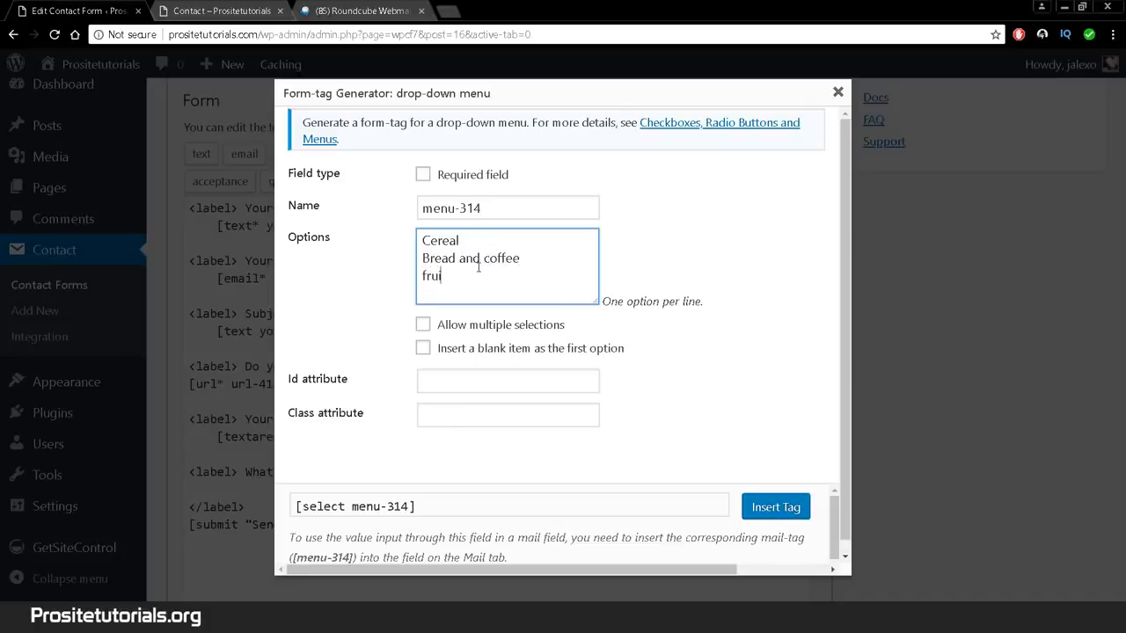
{"action": "key", "text": "BackSpace"}
{"action": "key", "text": "BackSpace"}
{"action": "type", "text": "ruit"}
{"action": "left_click", "coordinate": [775, 510]}
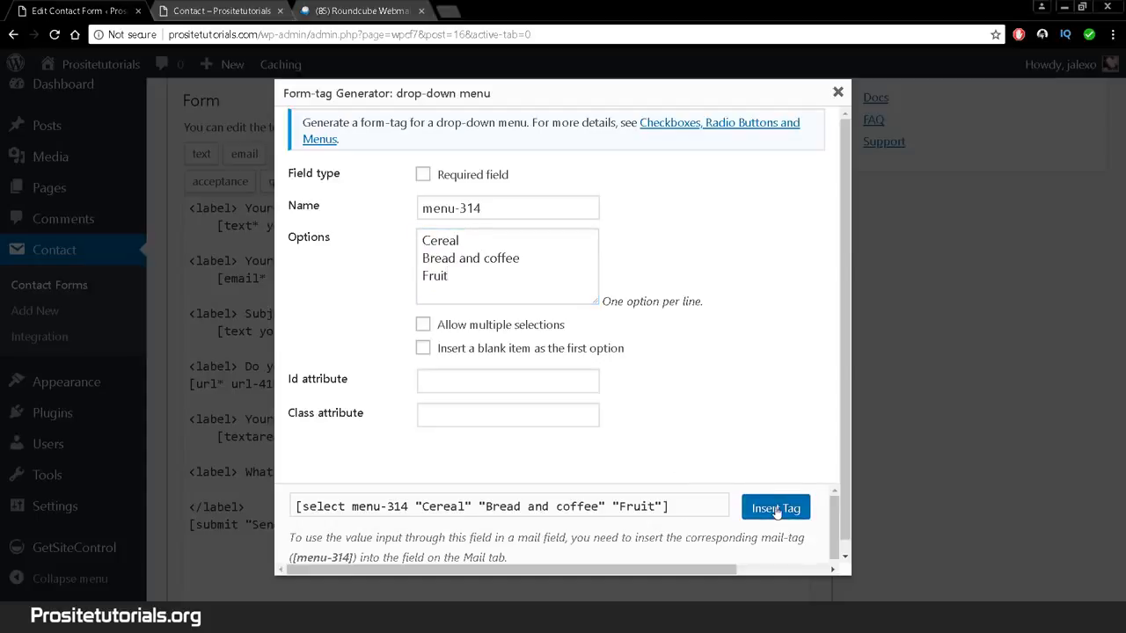
{"action": "left_click", "coordinate": [776, 510]}
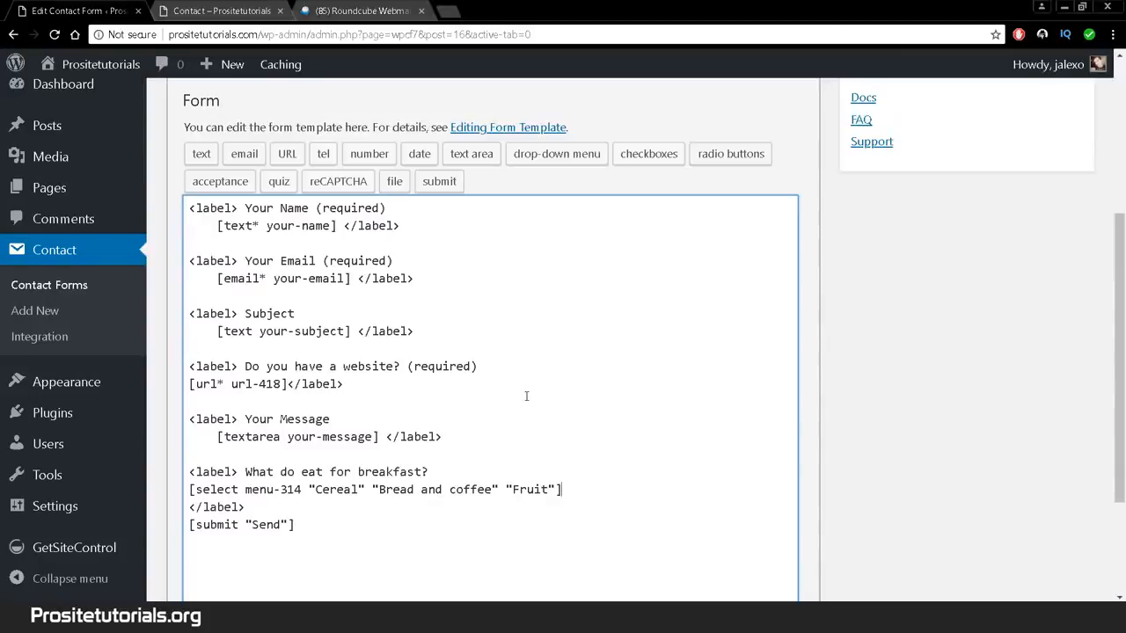
Step: Save the contact form and reload the live Contact page
{"action": "scroll", "coordinate": [1078, 357], "scroll_direction": "up", "scroll_amount": 3}
{"action": "left_click", "coordinate": [1063, 294]}
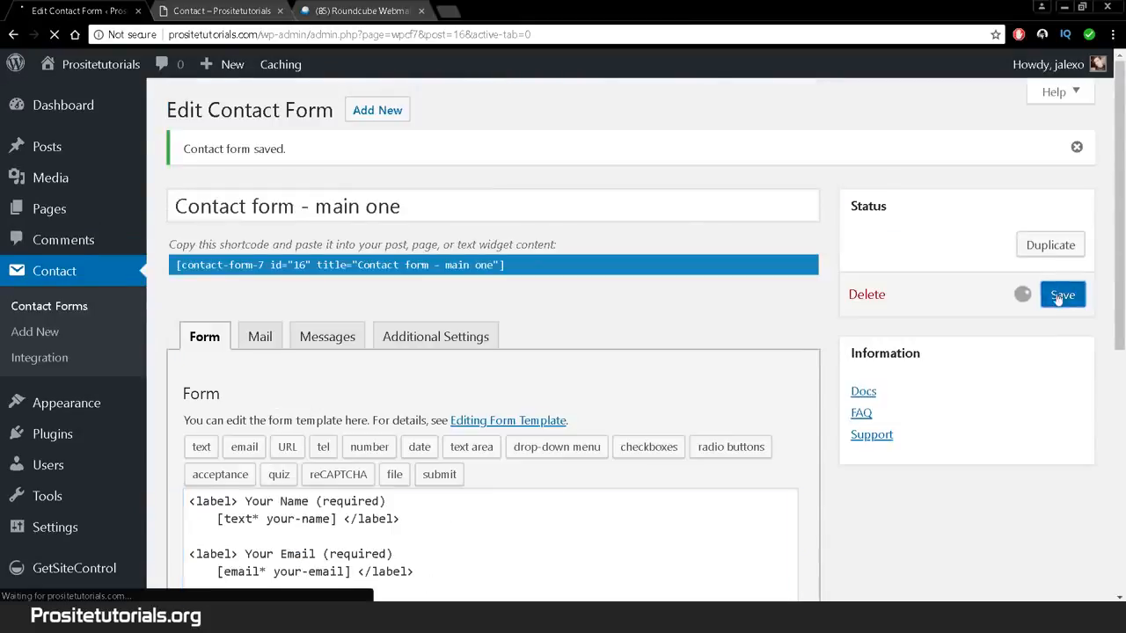
{"action": "left_click", "coordinate": [220, 11]}
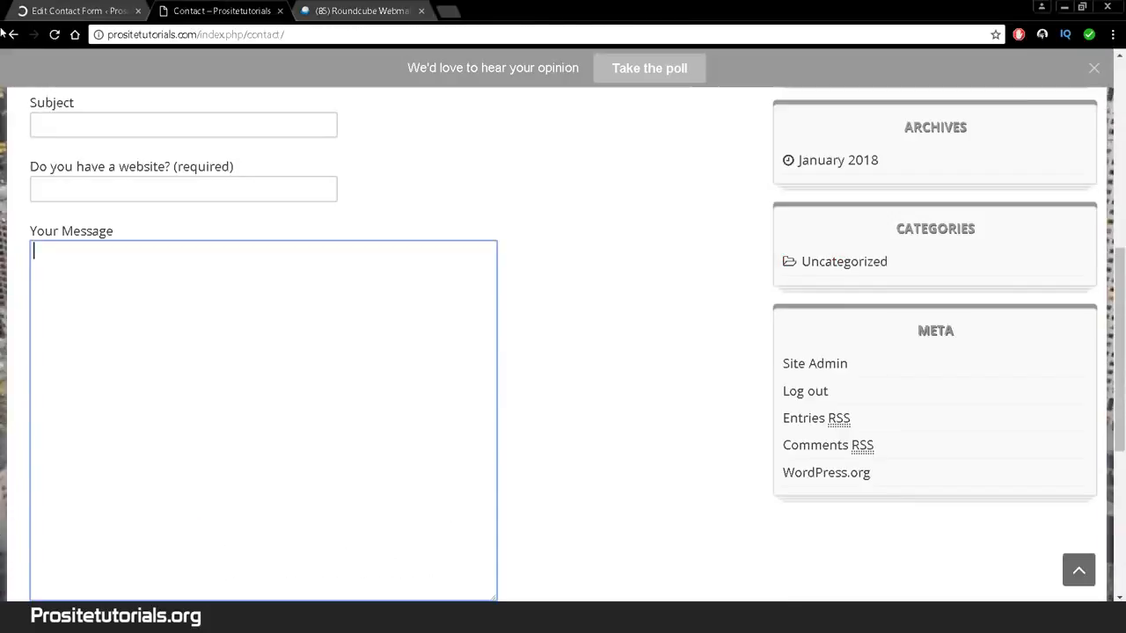
{"action": "left_click", "coordinate": [55, 35]}
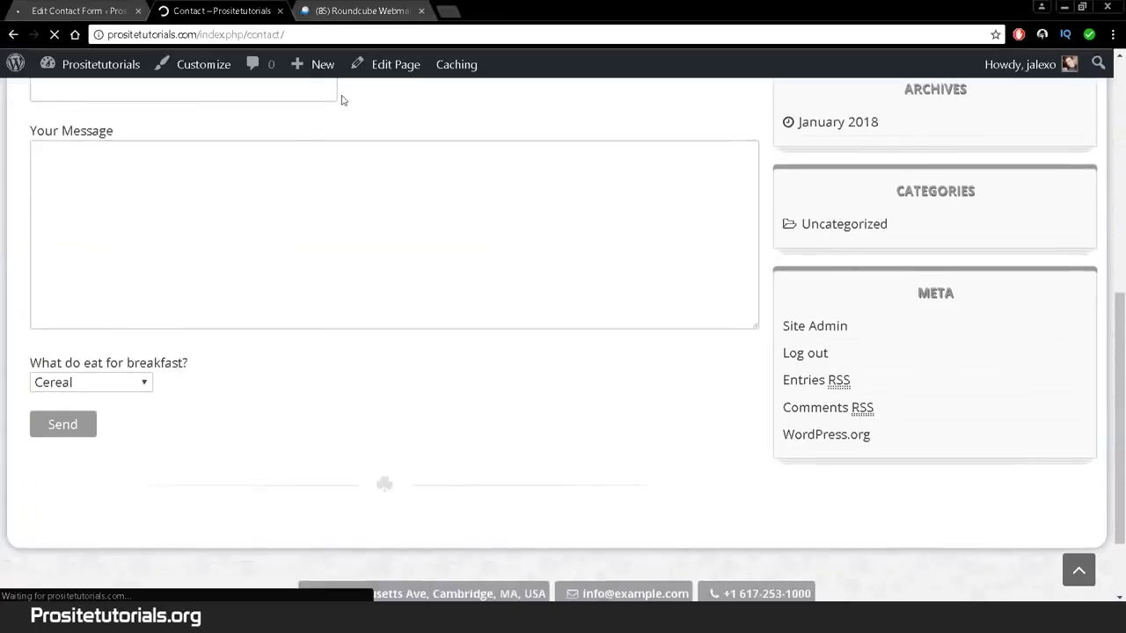
Step: Test the breakfast drop-down on the live page by choosing "Bread and coffee", "Fruit", and "Bread and coffee" again
{"action": "left_click", "coordinate": [118, 386]}
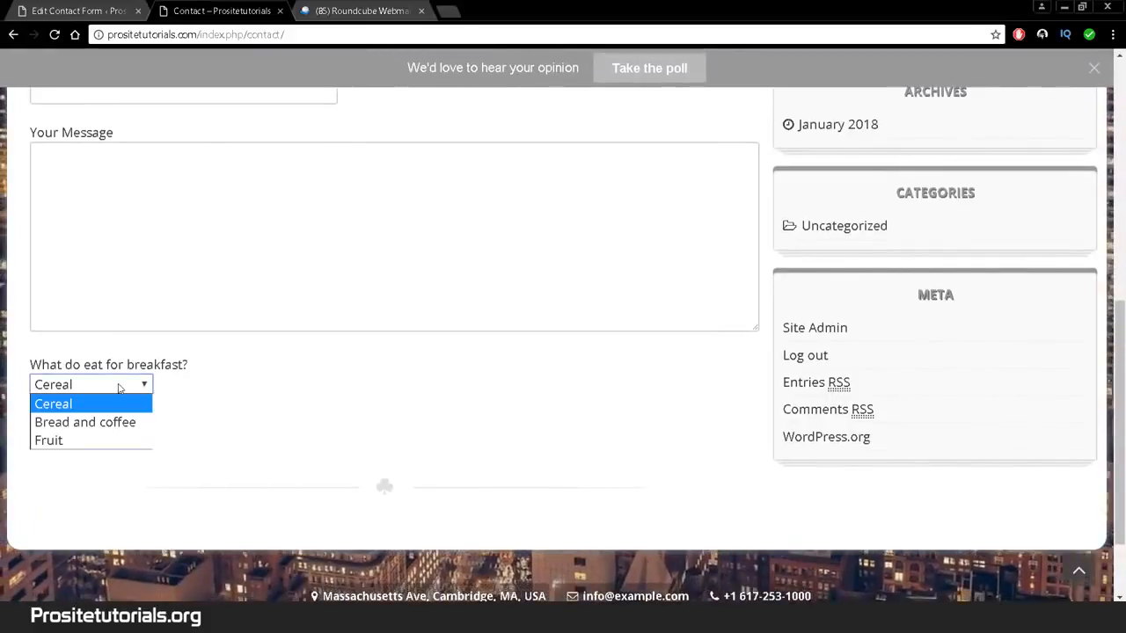
{"action": "left_click", "coordinate": [85, 422]}
{"action": "left_click", "coordinate": [91, 384]}
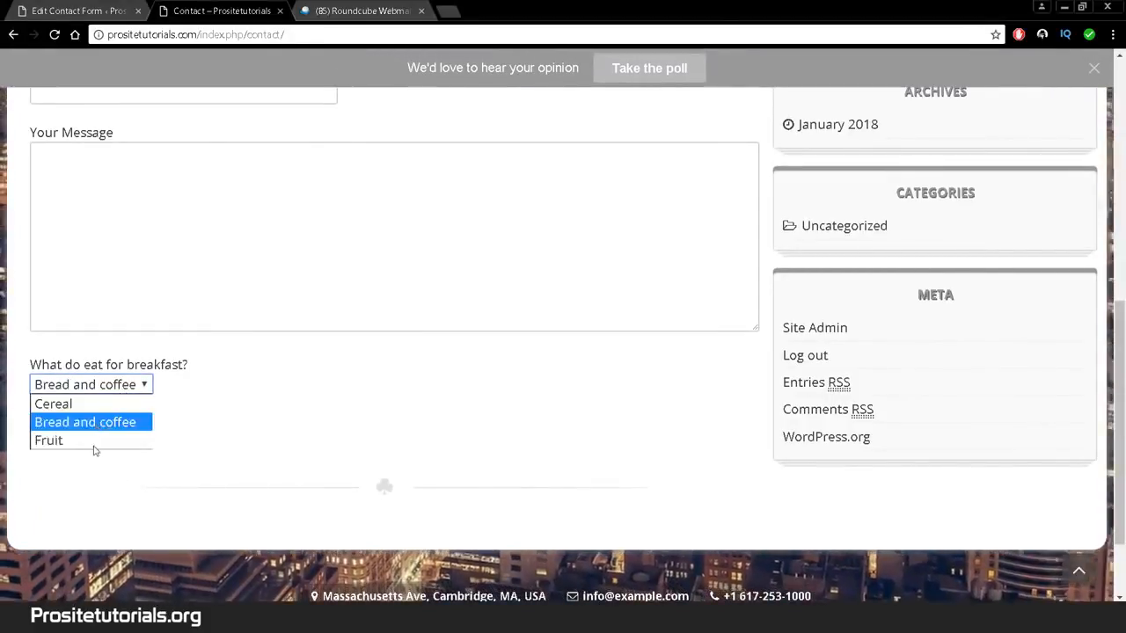
{"action": "left_click", "coordinate": [95, 442]}
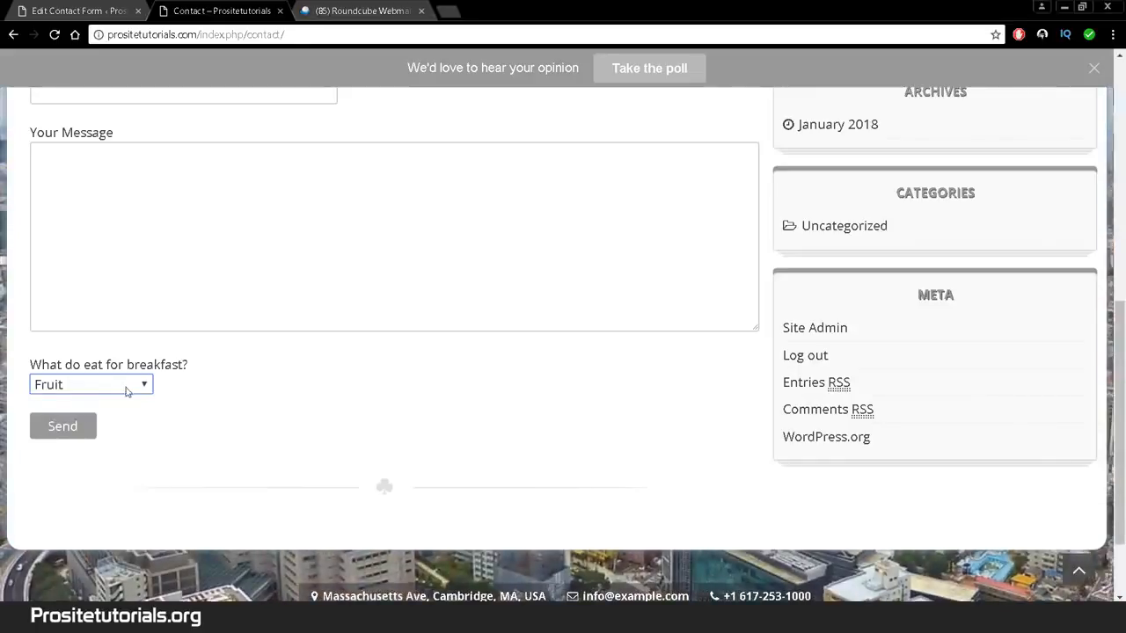
{"action": "left_click", "coordinate": [125, 386]}
{"action": "left_click", "coordinate": [104, 423]}
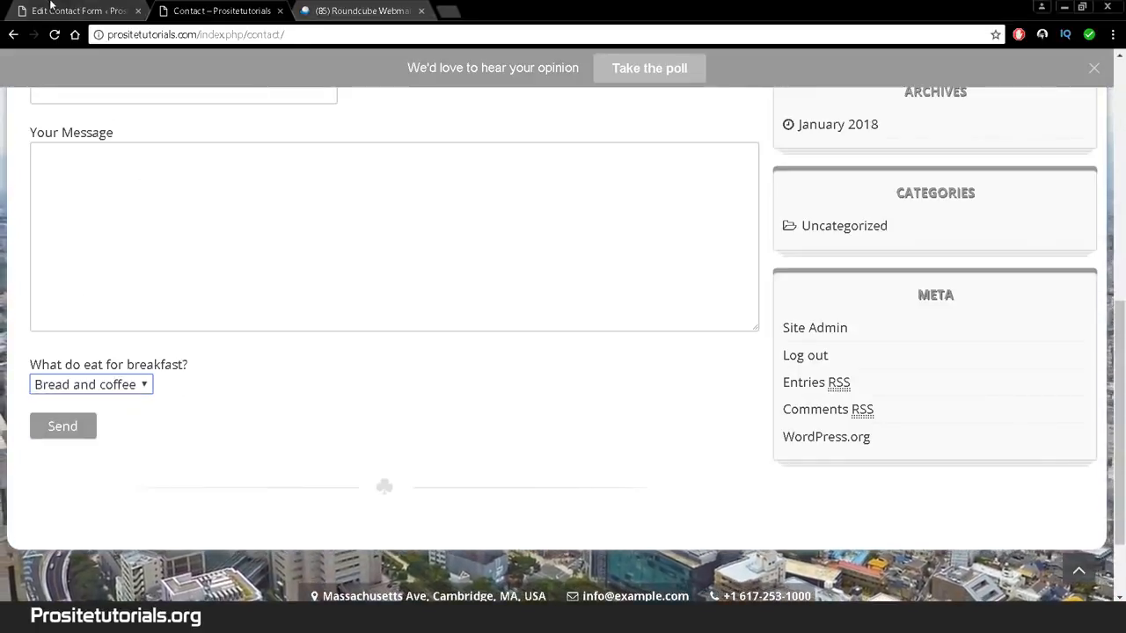
Step: Return to the contact form editor and add empty space between the breakfast label block and the Send submit tag
{"action": "key", "text": "ctrl+Page_Up"}
{"action": "scroll", "coordinate": [467, 369], "scroll_direction": "down", "scroll_amount": 5}
{"action": "left_click", "coordinate": [622, 334]}
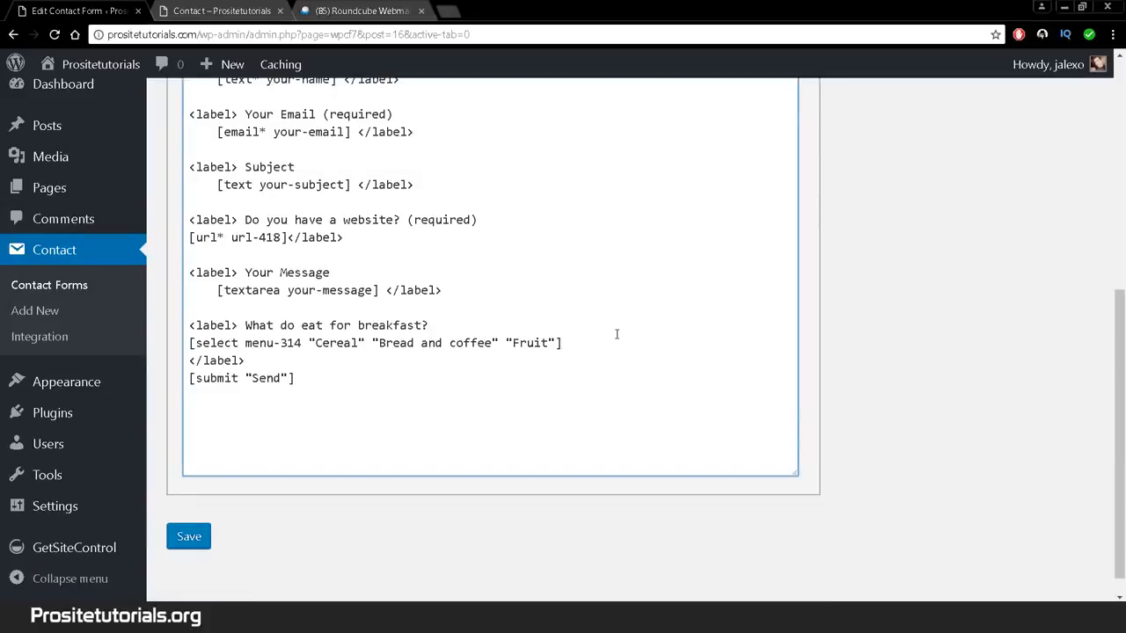
{"action": "double_click", "coordinate": [504, 359]}
{"action": "key", "text": "Delete"}
{"action": "key", "text": "Return"}
{"action": "key", "text": "Return"}
{"action": "key", "text": "Return"}
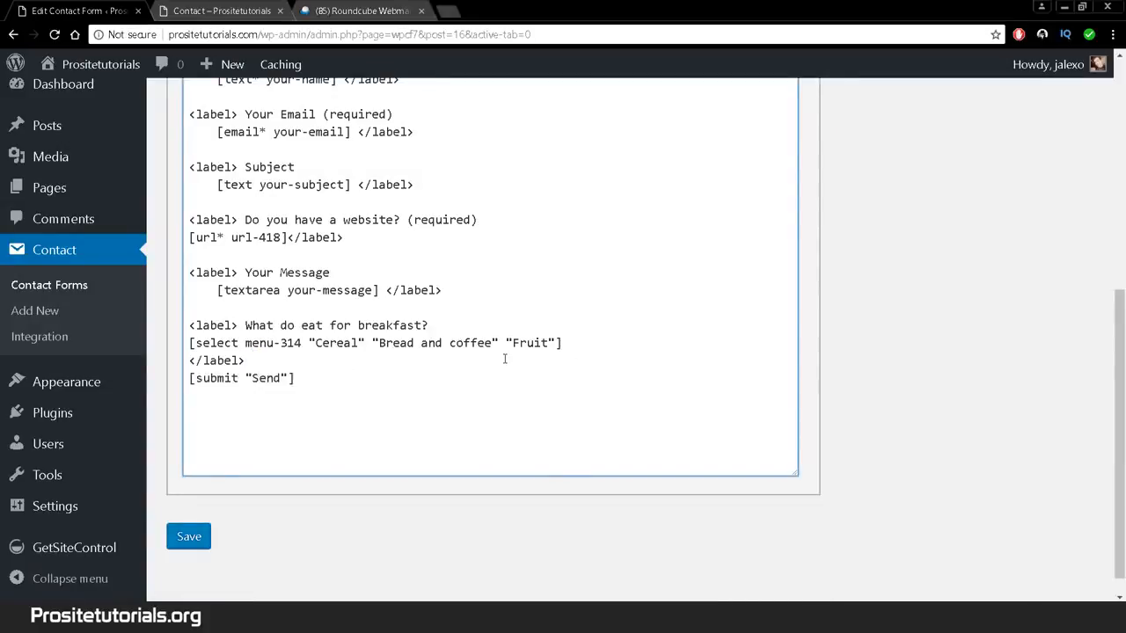
Step: Insert a drop-down menu tag with the options fruit, bread and coffee, allowing multiple selections, above the submit tag
{"action": "scroll", "coordinate": [975, 397], "scroll_direction": "up", "scroll_amount": 4}
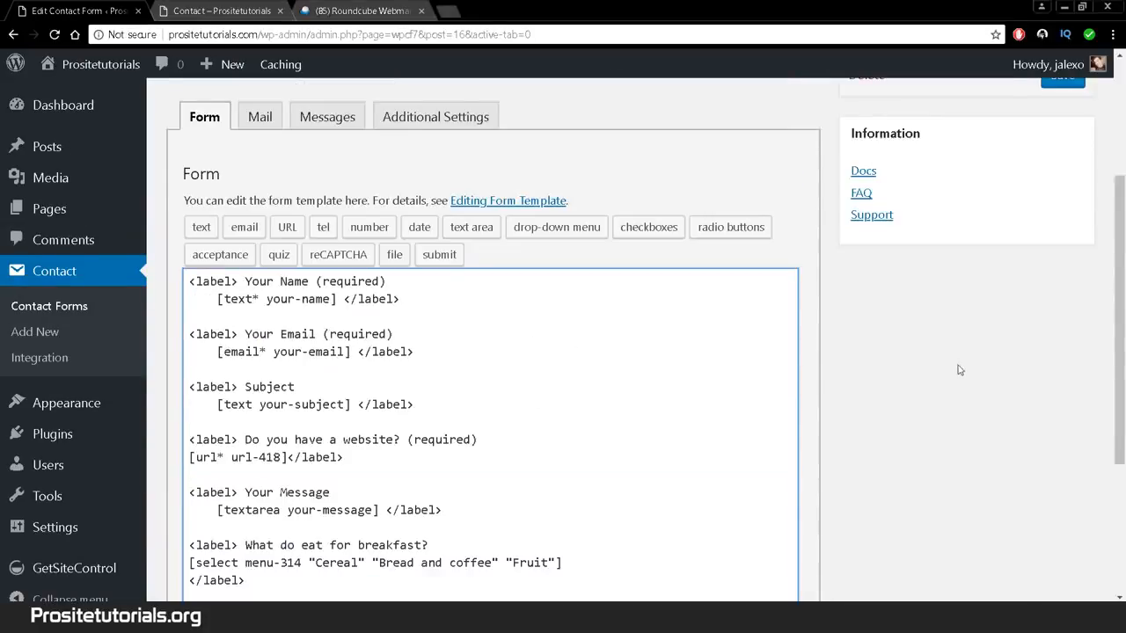
{"action": "scroll", "coordinate": [914, 360], "scroll_direction": "down", "scroll_amount": 2}
{"action": "left_click", "coordinate": [561, 227]}
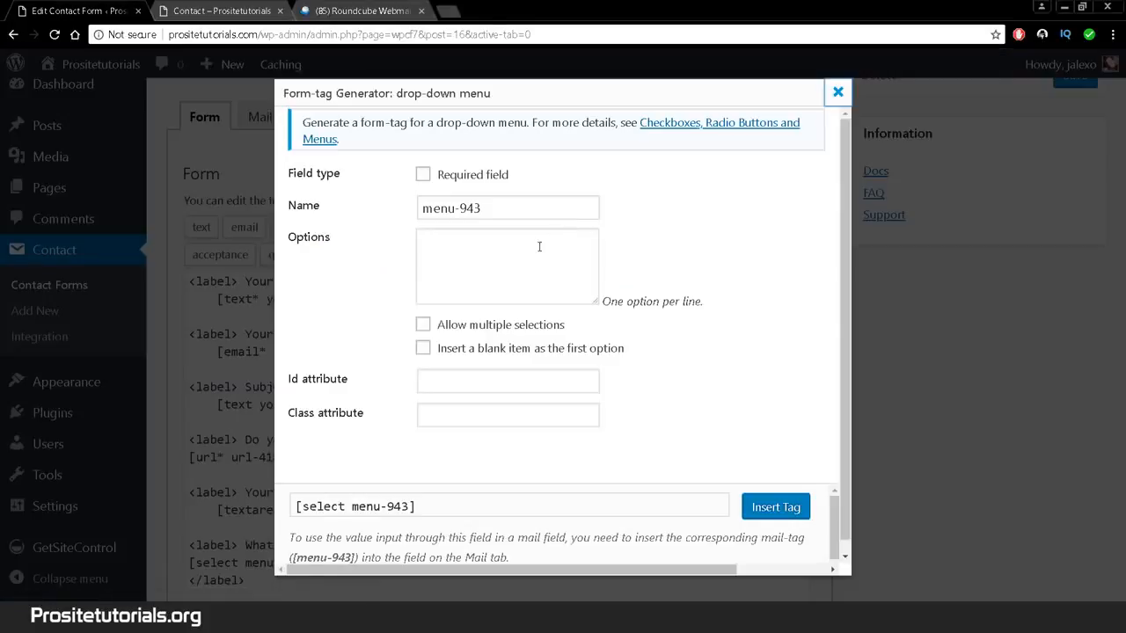
{"action": "left_click", "coordinate": [539, 246]}
{"action": "type", "text": "fruit"}
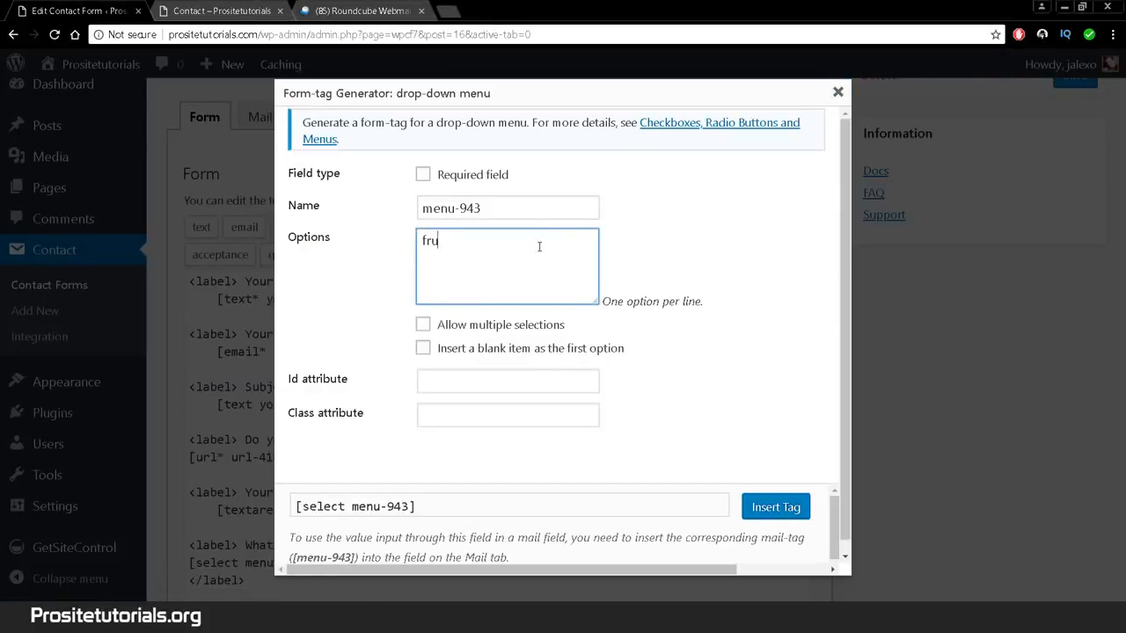
{"action": "key", "text": "Return"}
{"action": "type", "text": "bread "}
{"action": "type", "text": "coffee"}
{"action": "left_click", "coordinate": [423, 326]}
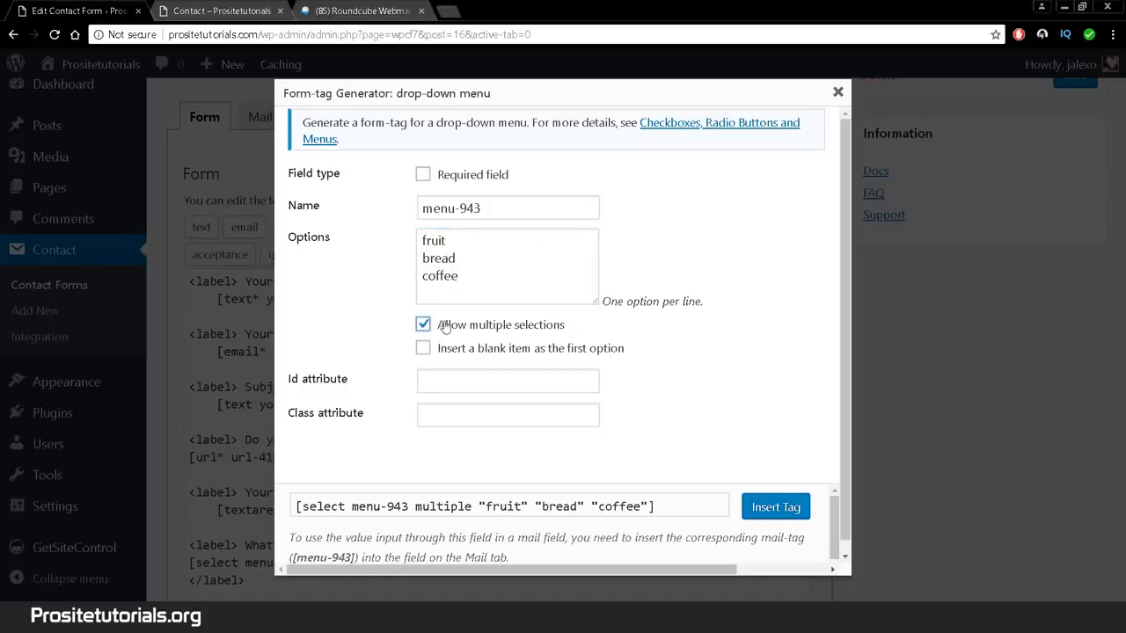
{"action": "left_click", "coordinate": [769, 507]}
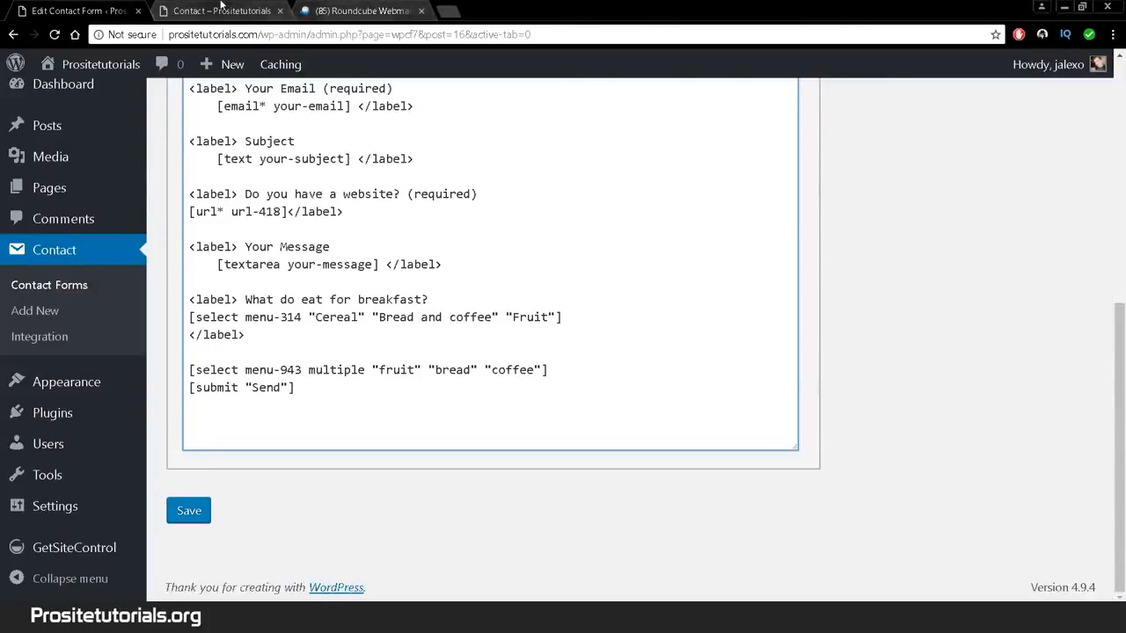
Step: Save the contact form, reload the live Contact page and select "fruit" in the multiple-selection list
{"action": "left_click", "coordinate": [184, 511]}
{"action": "key", "text": "ctrl+Tab"}
{"action": "left_click", "coordinate": [53, 34]}
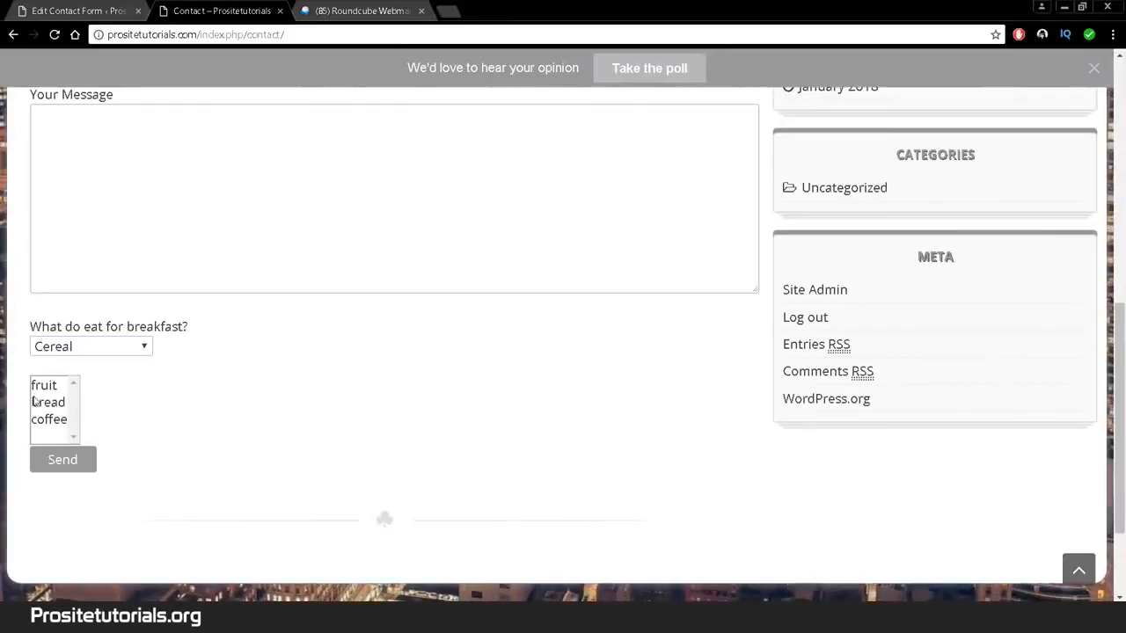
{"action": "left_click", "coordinate": [70, 387]}
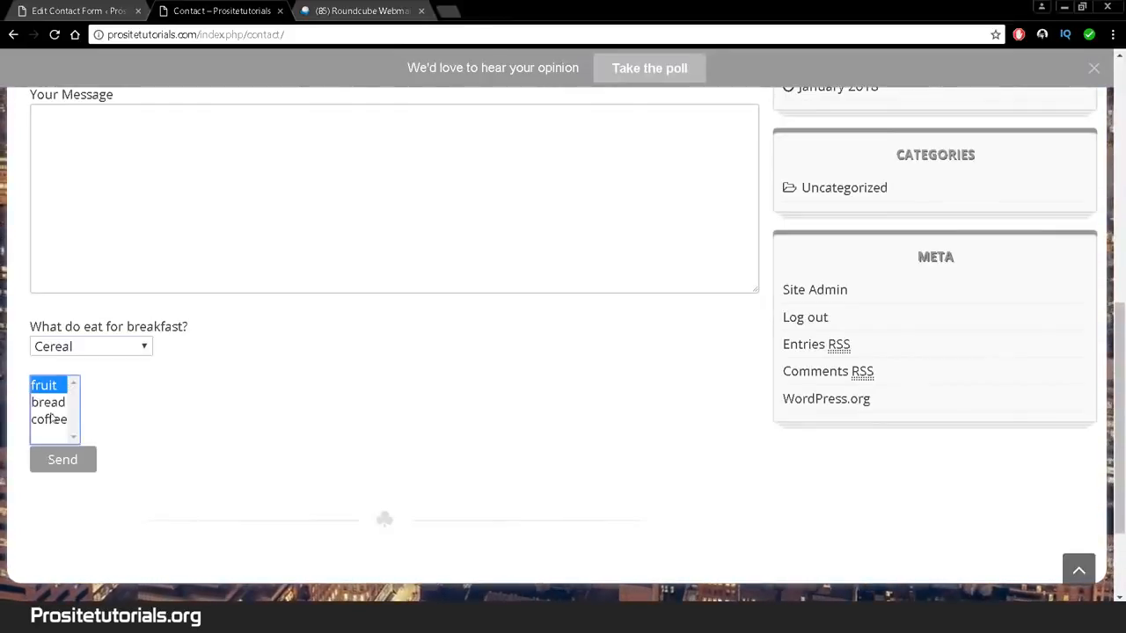
Step: Test the multiple-selection list on the live Contact page by choosing coffee, bread and fruit in turn, ending on fruit
{"action": "left_click", "coordinate": [48, 419]}
{"action": "left_click", "coordinate": [48, 402]}
{"action": "left_click", "coordinate": [51, 385]}
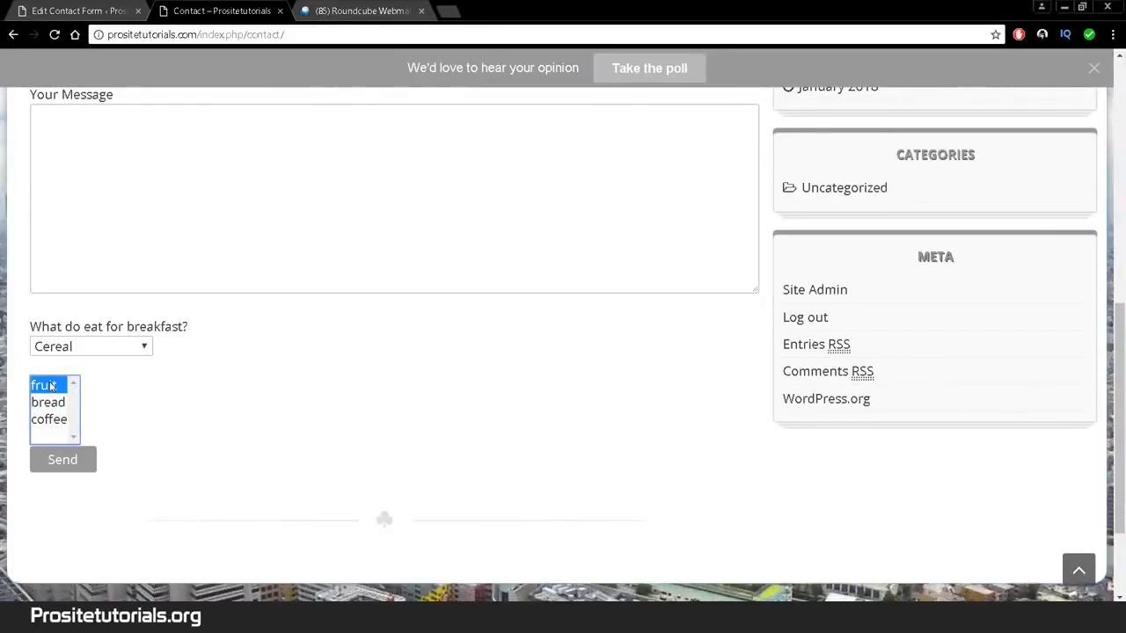
{"action": "left_click", "coordinate": [47, 406]}
{"action": "left_click", "coordinate": [40, 424]}
{"action": "left_click", "coordinate": [44, 402]}
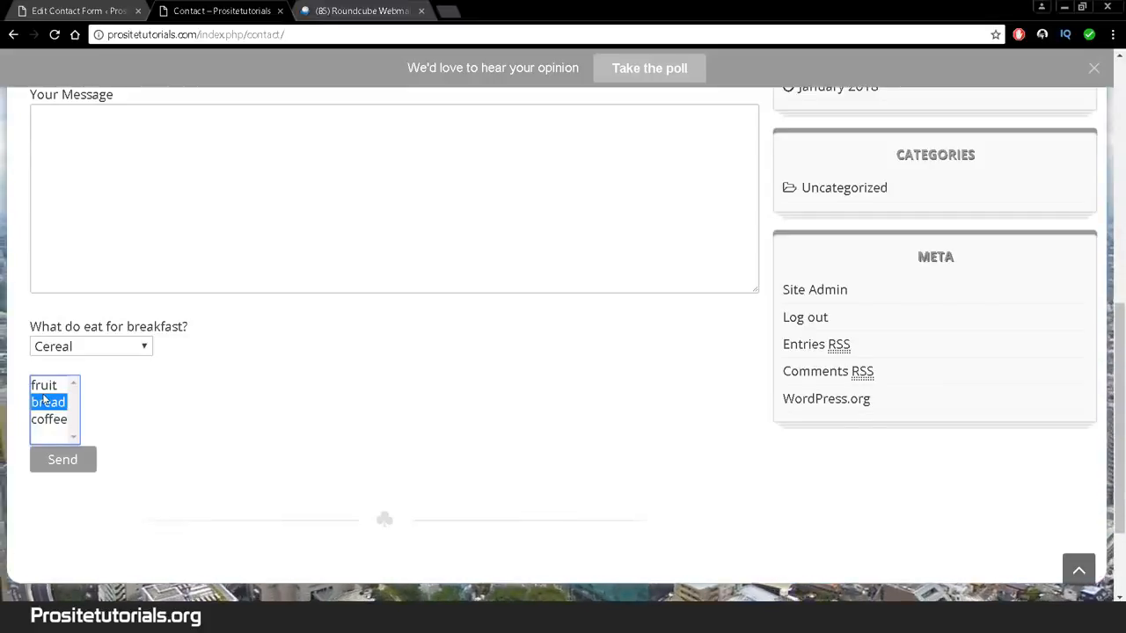
{"action": "left_click", "coordinate": [48, 387]}
Step: Try the breakfast drop-down on the live page with "Fruit", "Cereal" and "Bread and coffee"
{"action": "left_click", "coordinate": [68, 348]}
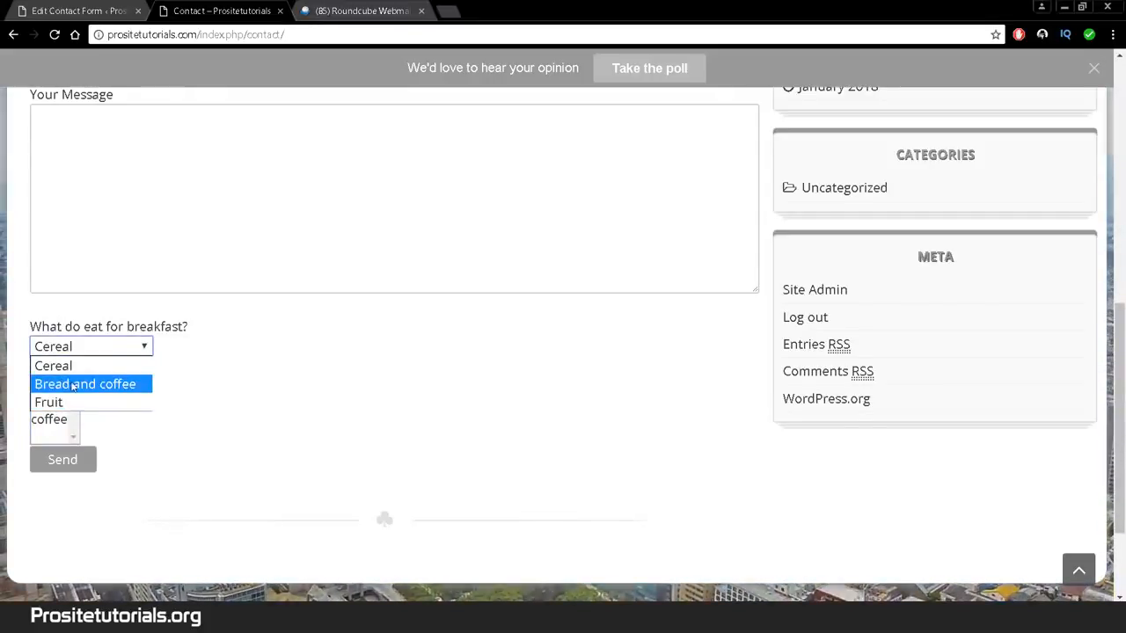
{"action": "left_click", "coordinate": [100, 402]}
{"action": "left_click", "coordinate": [116, 348]}
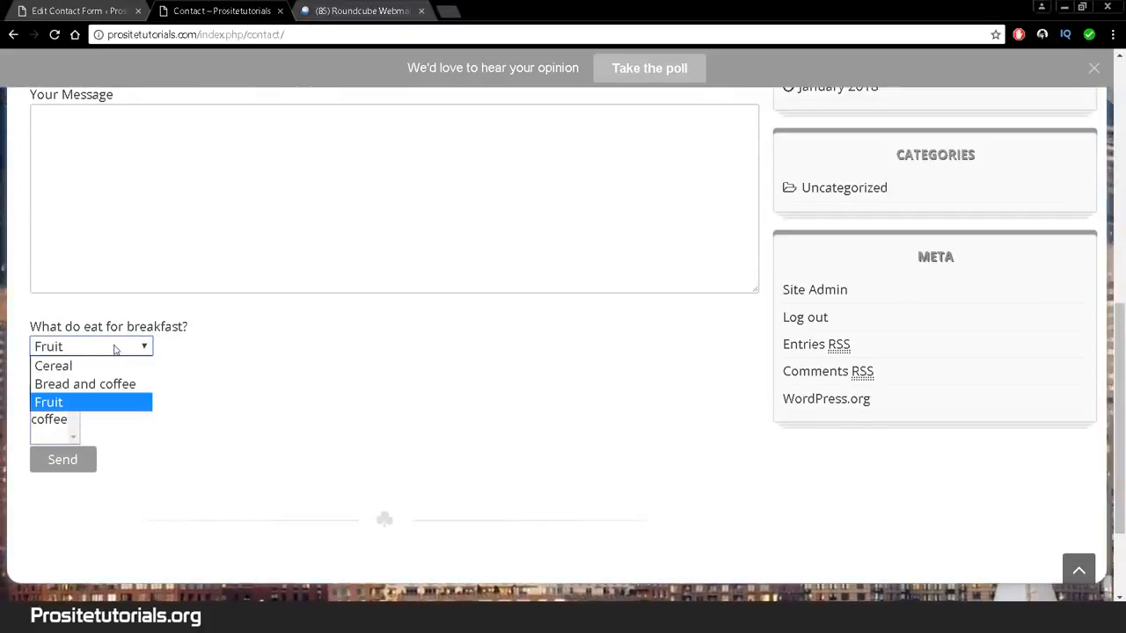
{"action": "left_click", "coordinate": [90, 367]}
{"action": "left_click", "coordinate": [88, 347]}
{"action": "left_click", "coordinate": [72, 385]}
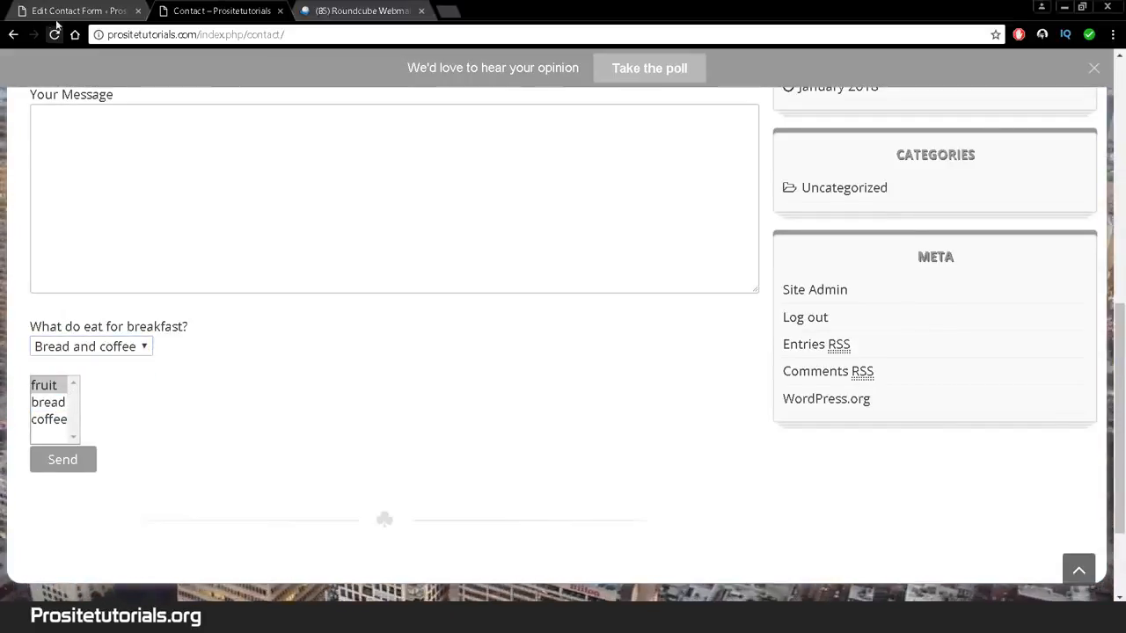
Step: Return to the contact form editor and insert a radio buttons tag with "option 1" and "option 2" below the multiple-selection menu tag
{"action": "left_click", "coordinate": [105, 11]}
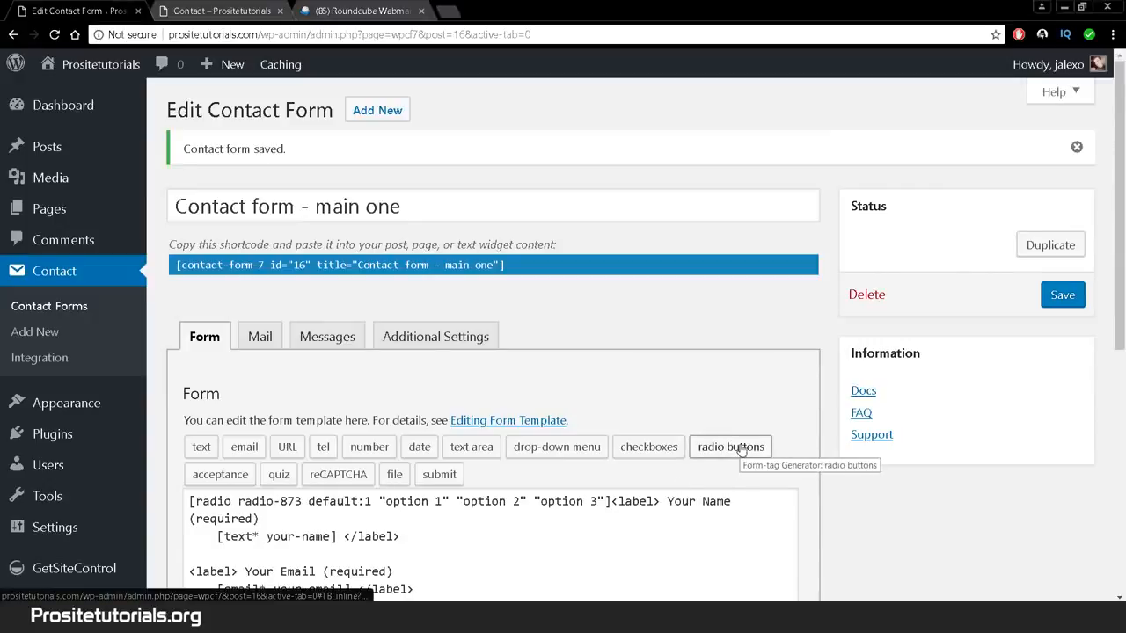
{"action": "scroll", "coordinate": [742, 449], "scroll_direction": "down", "scroll_amount": 2}
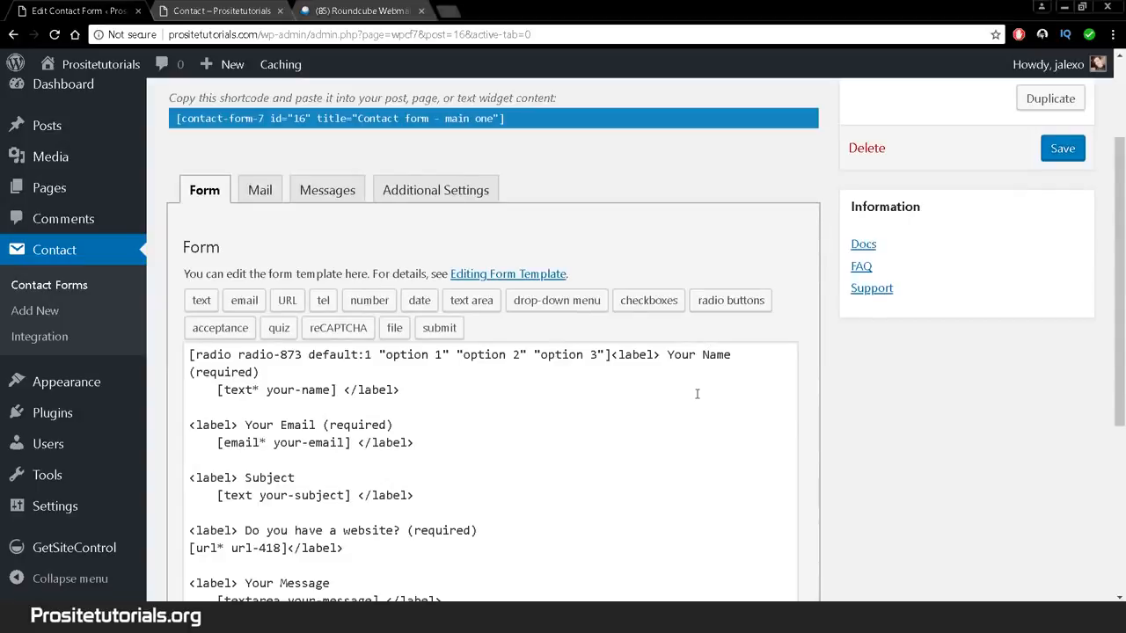
{"action": "scroll", "coordinate": [697, 394], "scroll_direction": "down", "scroll_amount": 3}
{"action": "left_click", "coordinate": [576, 494]}
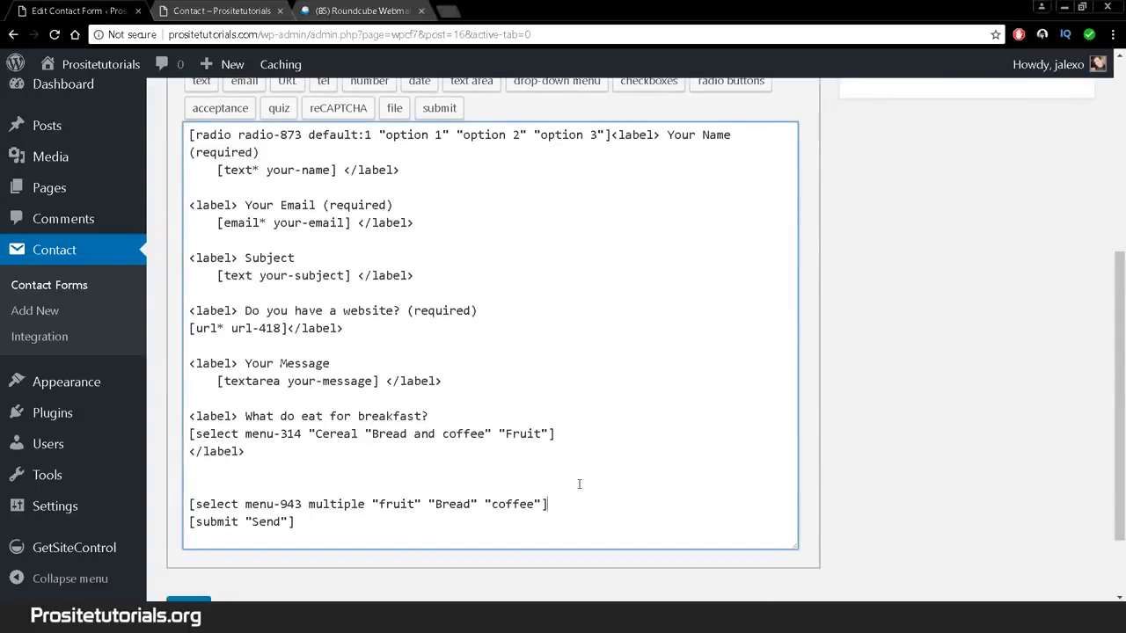
{"action": "scroll", "coordinate": [809, 460], "scroll_direction": "up", "scroll_amount": 2}
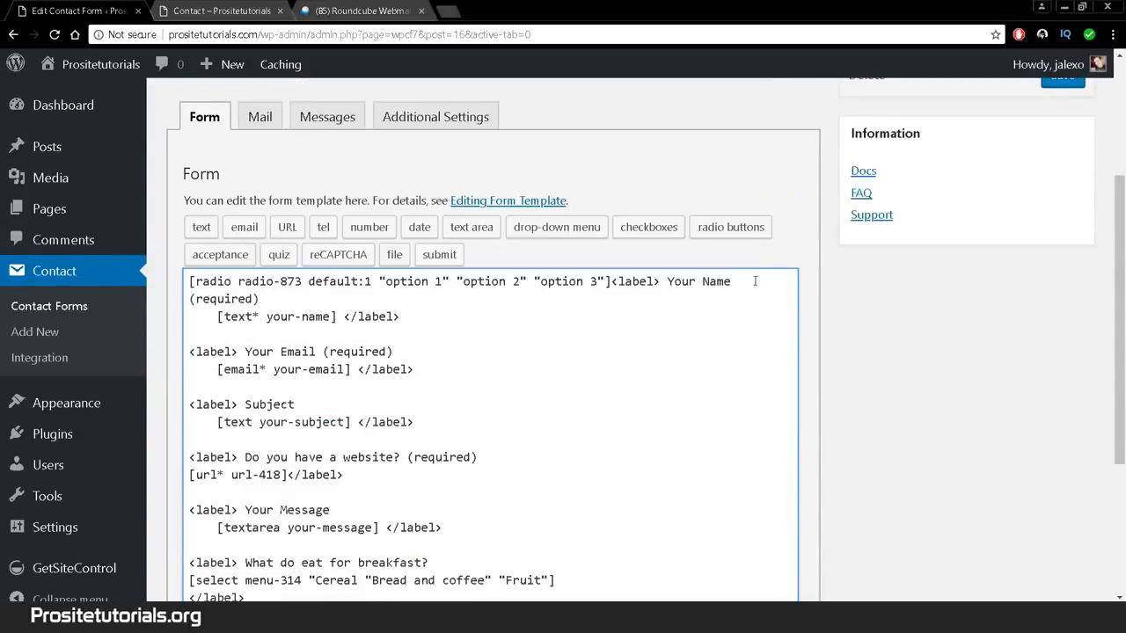
{"action": "left_click", "coordinate": [731, 227]}
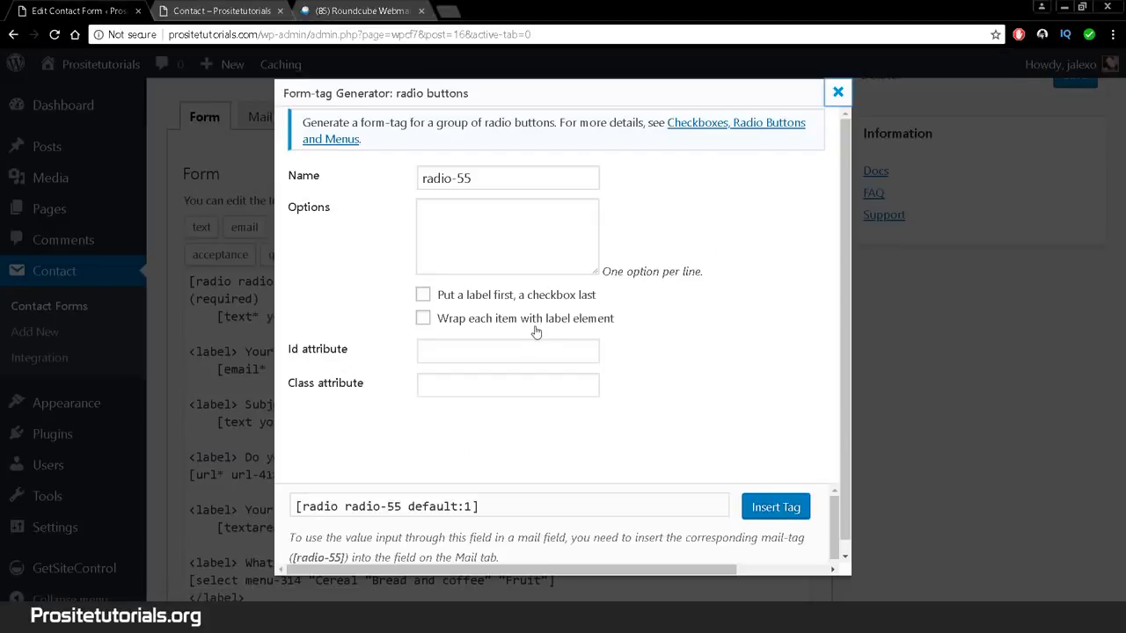
{"action": "left_click", "coordinate": [501, 249]}
{"action": "type", "text": "option1"}
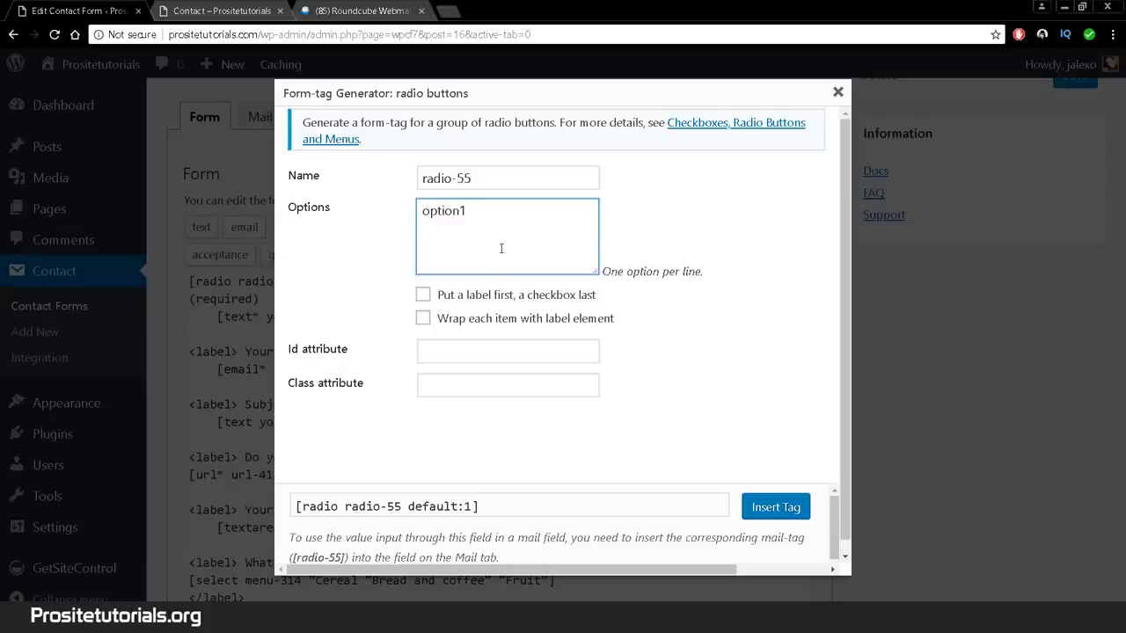
{"action": "key", "text": "Return"}
{"action": "type", "text": "option1"}
{"action": "left_click", "coordinate": [463, 211]}
{"action": "left_click", "coordinate": [794, 515]}
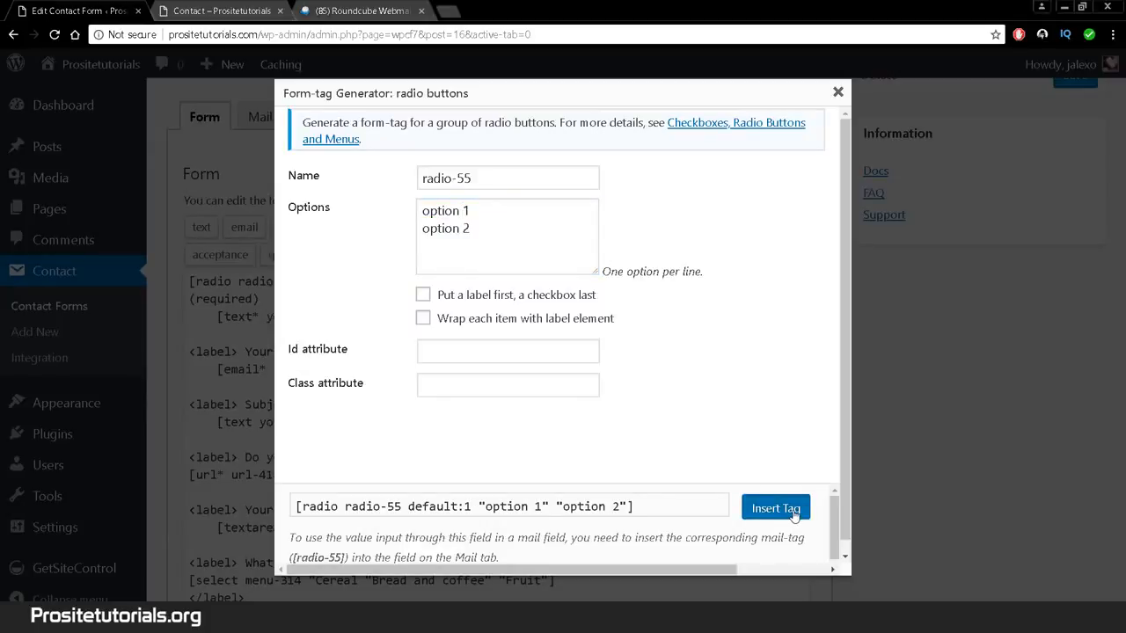
{"action": "left_click", "coordinate": [794, 515]}
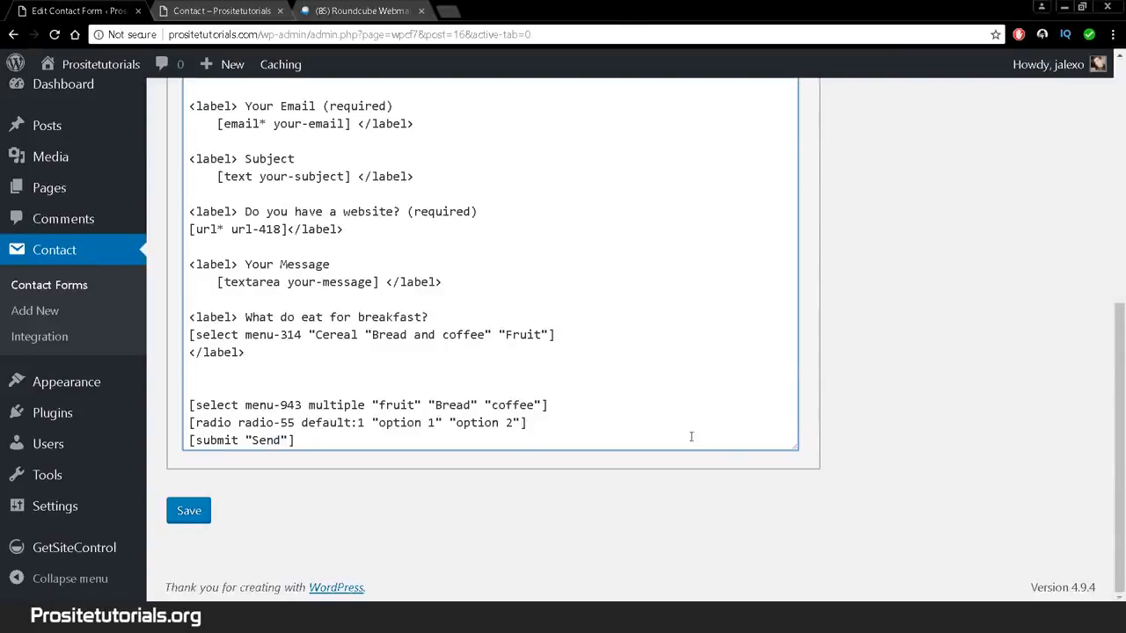
Step: Add a blank line above the new radio tag, save the contact form and reload the live Contact page
{"action": "scroll", "coordinate": [692, 383], "scroll_direction": "up", "scroll_amount": 2}
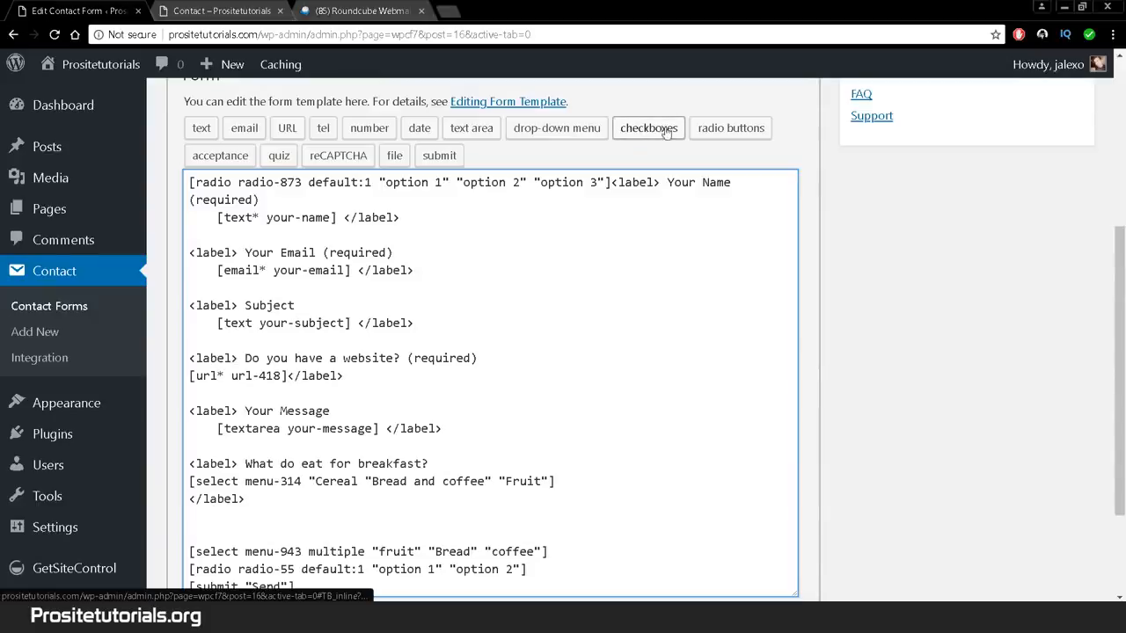
{"action": "scroll", "coordinate": [549, 512], "scroll_direction": "down", "scroll_amount": 2}
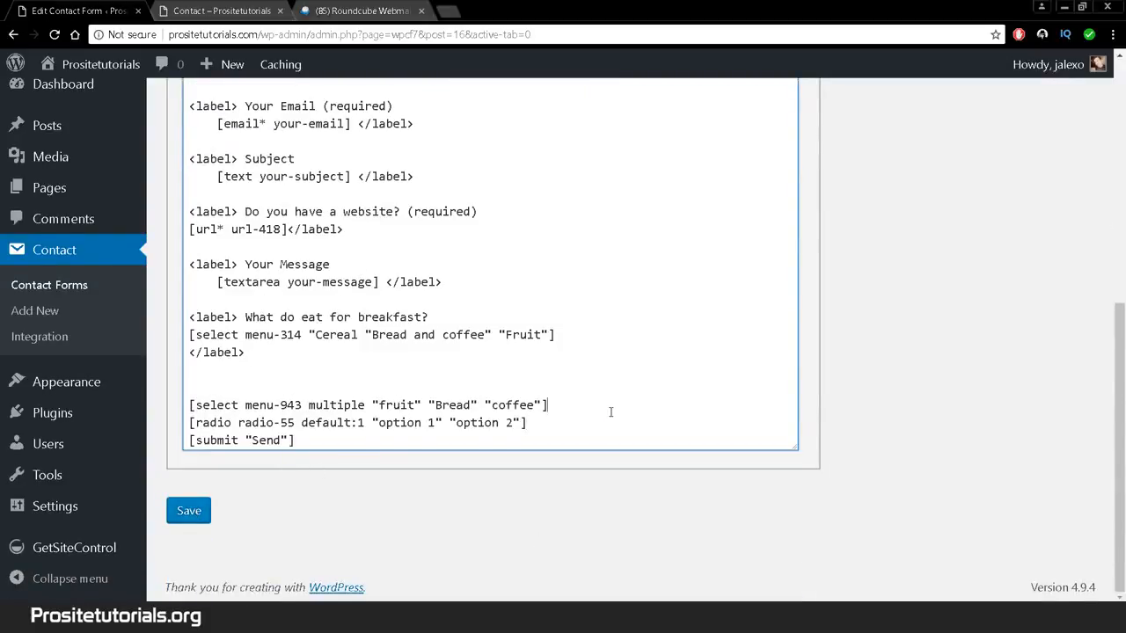
{"action": "key", "text": "Return"}
{"action": "left_click", "coordinate": [196, 514]}
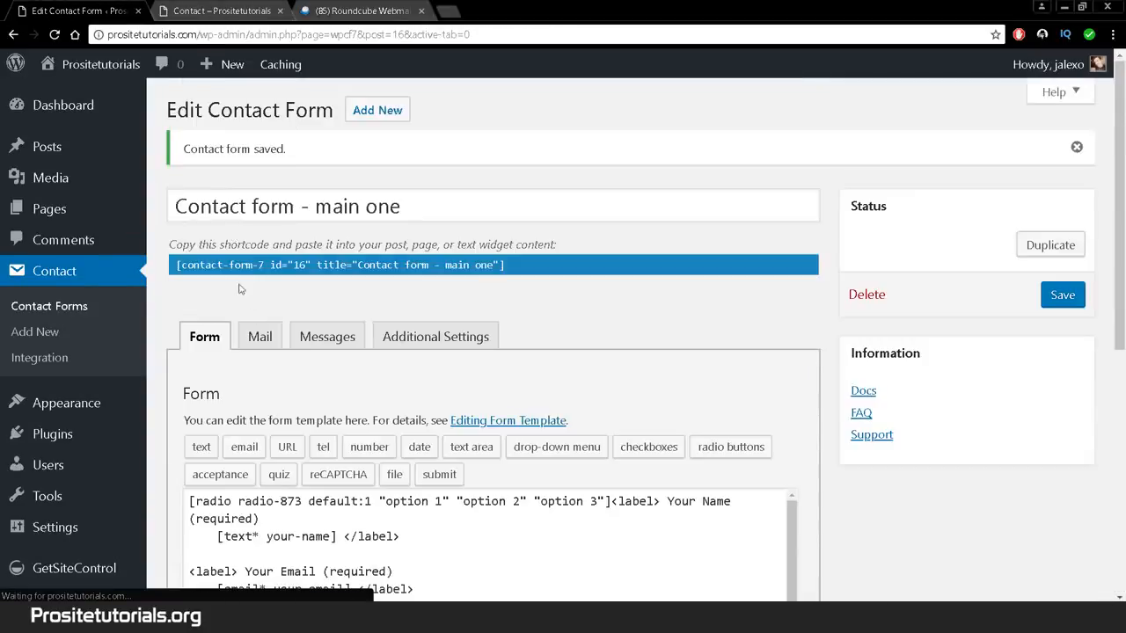
{"action": "left_click", "coordinate": [220, 11]}
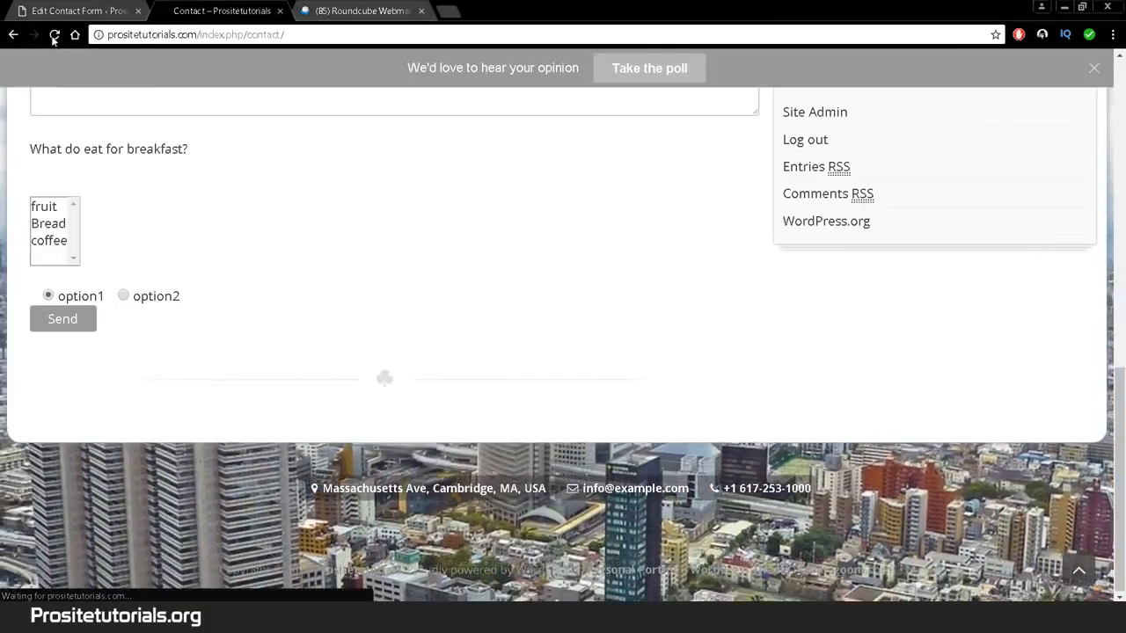
{"action": "left_click", "coordinate": [53, 35]}
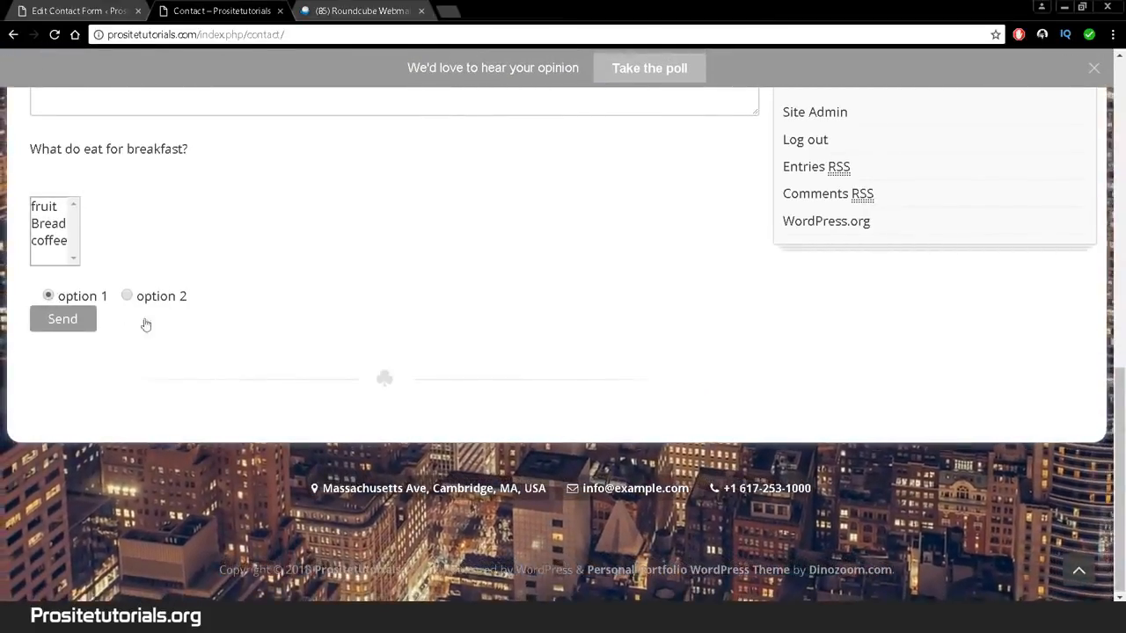
{"action": "left_click", "coordinate": [43, 11]}
{"action": "scroll", "coordinate": [733, 519], "scroll_direction": "down", "scroll_amount": 4}
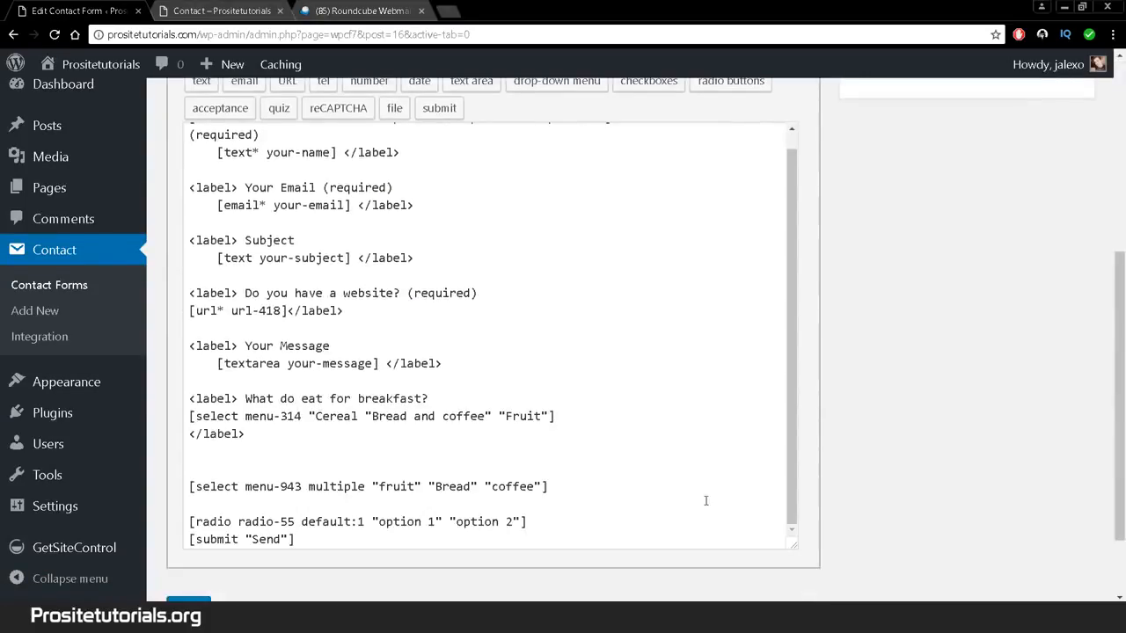
{"action": "left_click", "coordinate": [687, 521]}
{"action": "scroll", "coordinate": [708, 373], "scroll_direction": "up", "scroll_amount": 2}
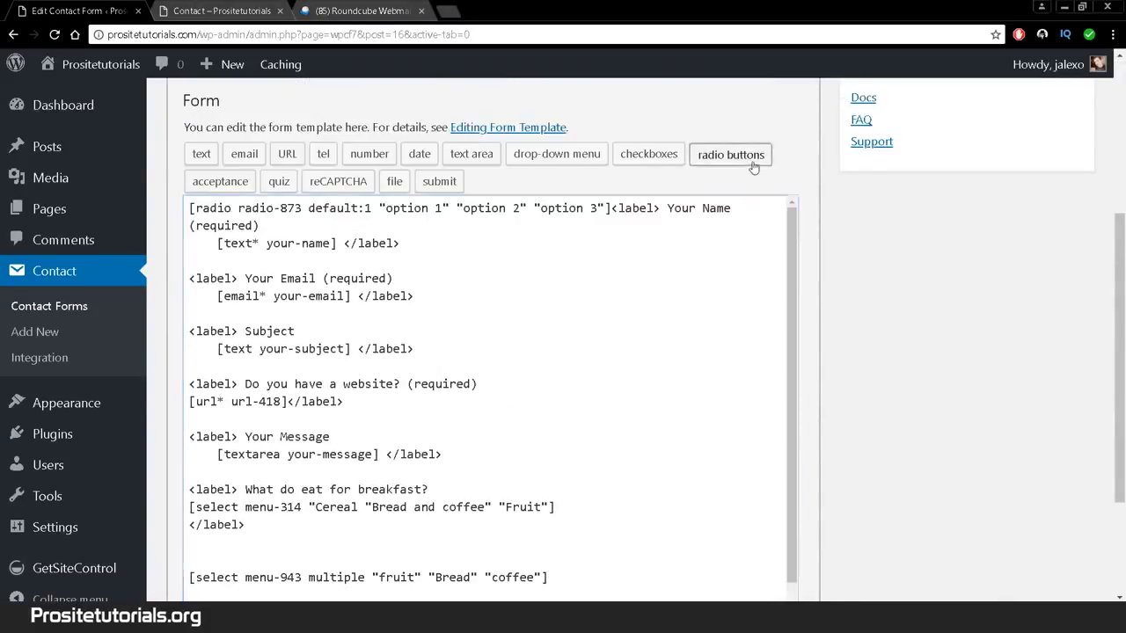
{"action": "left_click", "coordinate": [751, 165]}
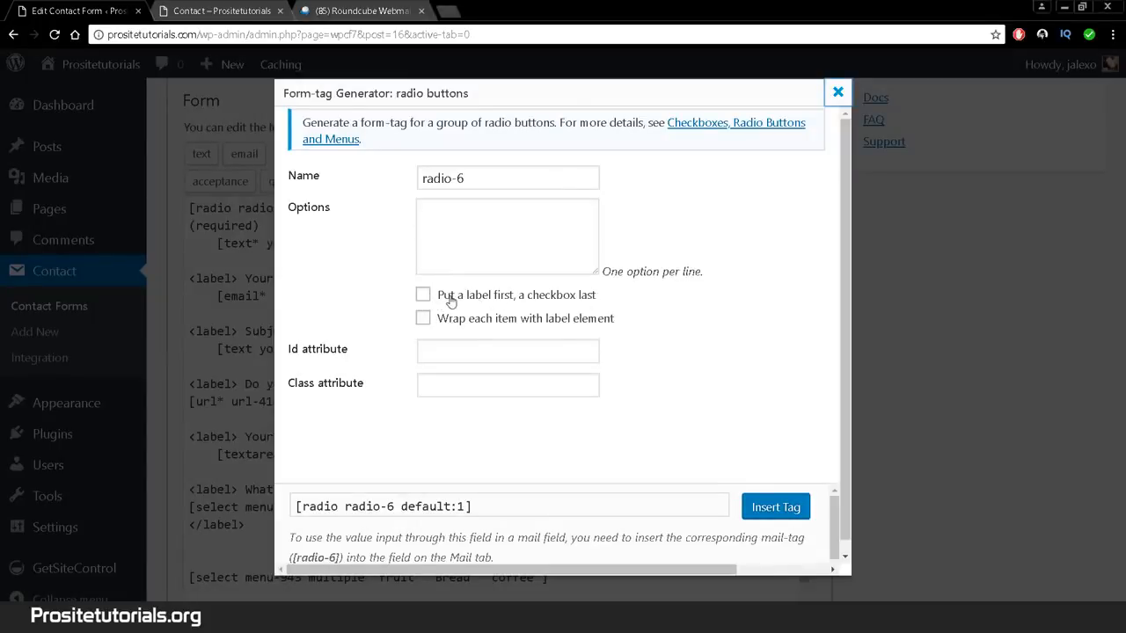
Step: Check the radio buttons on the live Contact page by selecting "option 1" and highlighting its label text
{"action": "left_click", "coordinate": [245, 12]}
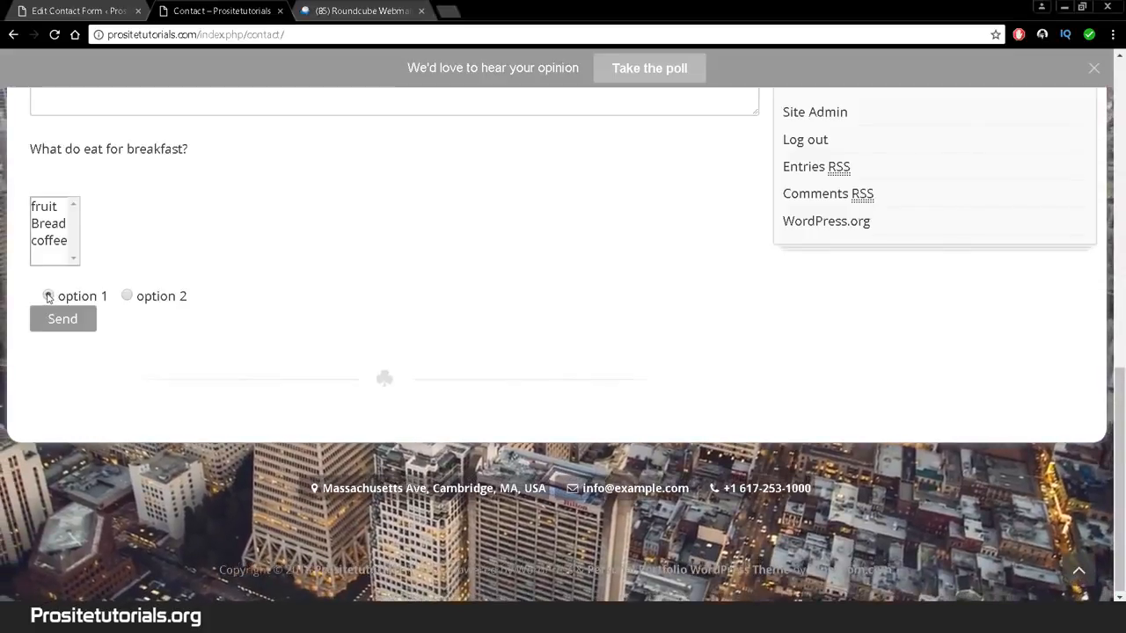
{"action": "left_click", "coordinate": [47, 296]}
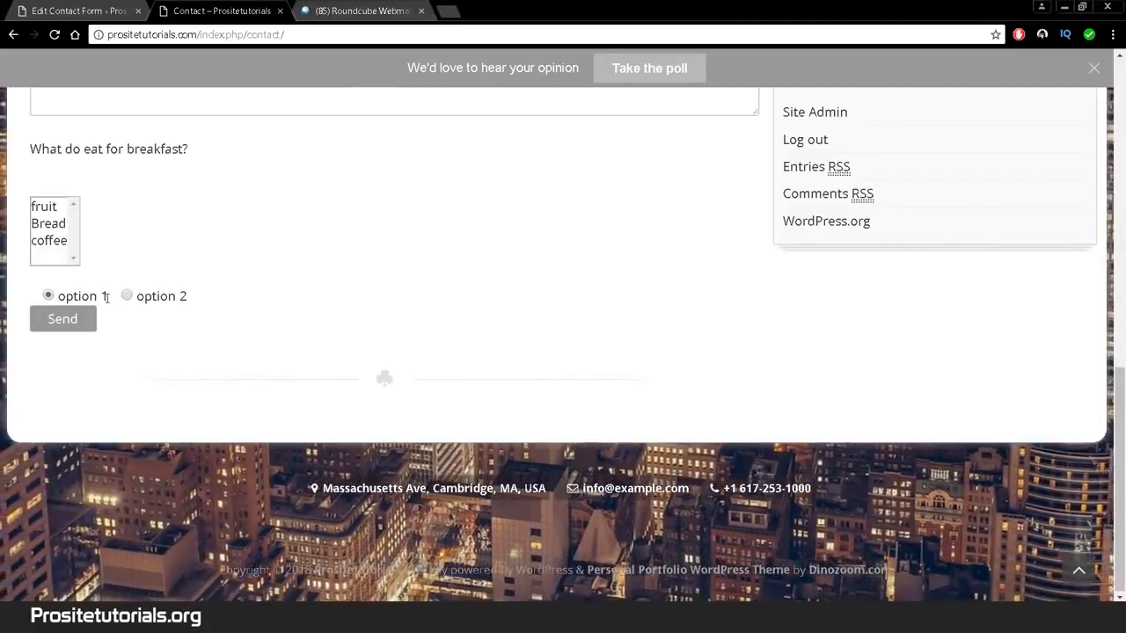
{"action": "left_click_drag", "start_coordinate": [102, 297], "coordinate": [58, 297]}
{"action": "left_click", "coordinate": [59, 298]}
{"action": "double_click", "coordinate": [104, 296]}
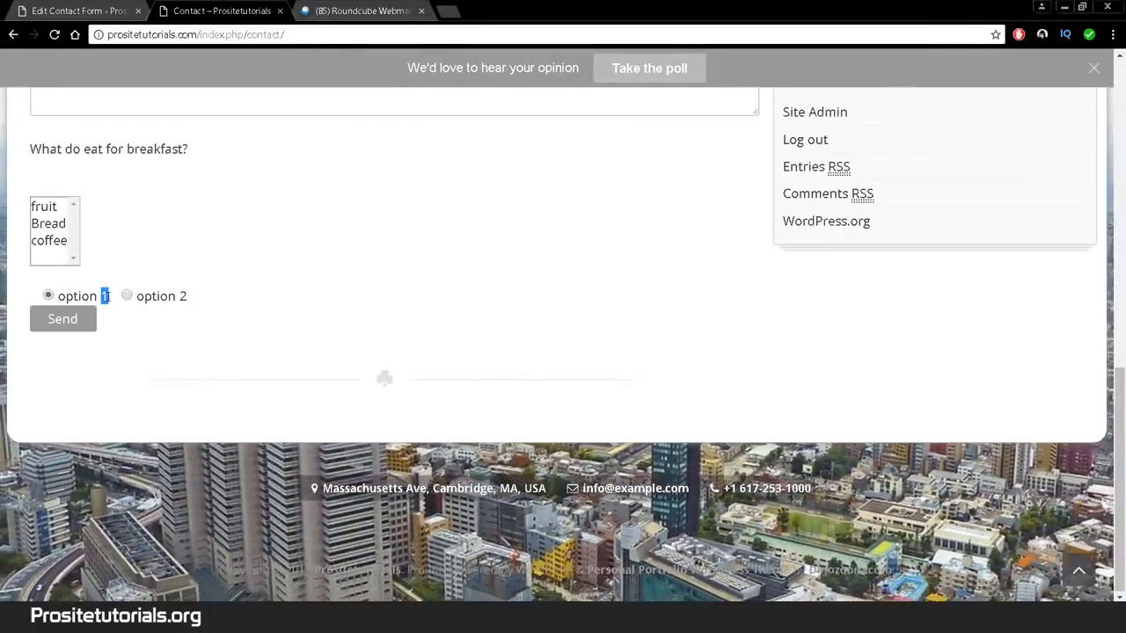
{"action": "triple_click", "coordinate": [104, 296]}
Step: Return to the form editor, dismiss the radio buttons generator and delete the two-option radio tag above the submit tag
{"action": "left_click", "coordinate": [71, 5]}
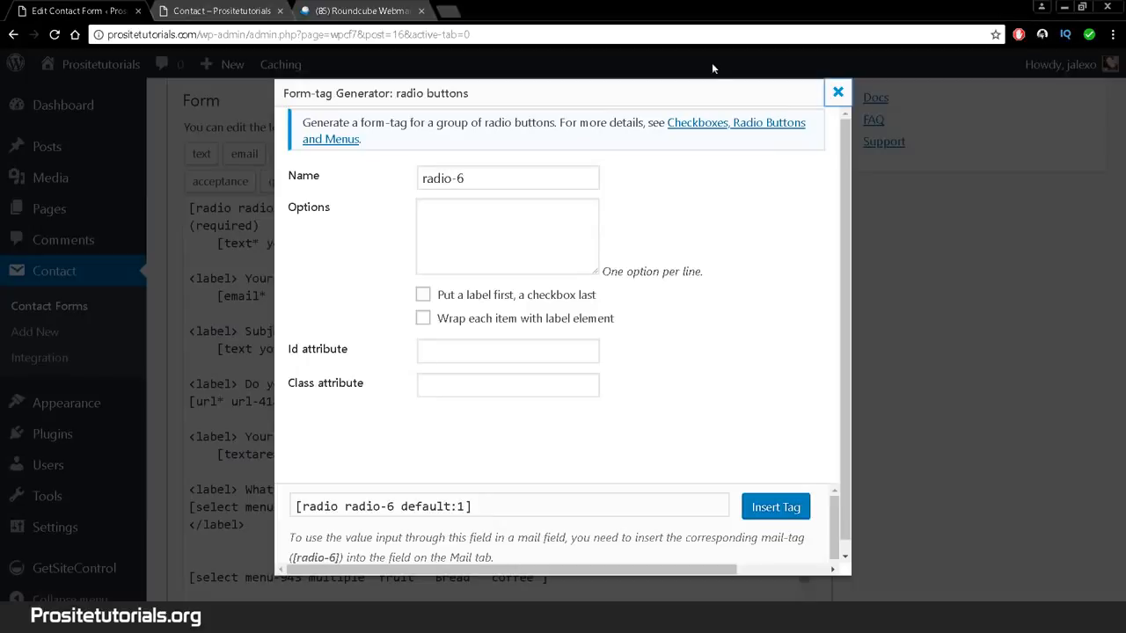
{"action": "left_click", "coordinate": [837, 92]}
{"action": "scroll", "coordinate": [631, 440], "scroll_direction": "down", "scroll_amount": 2}
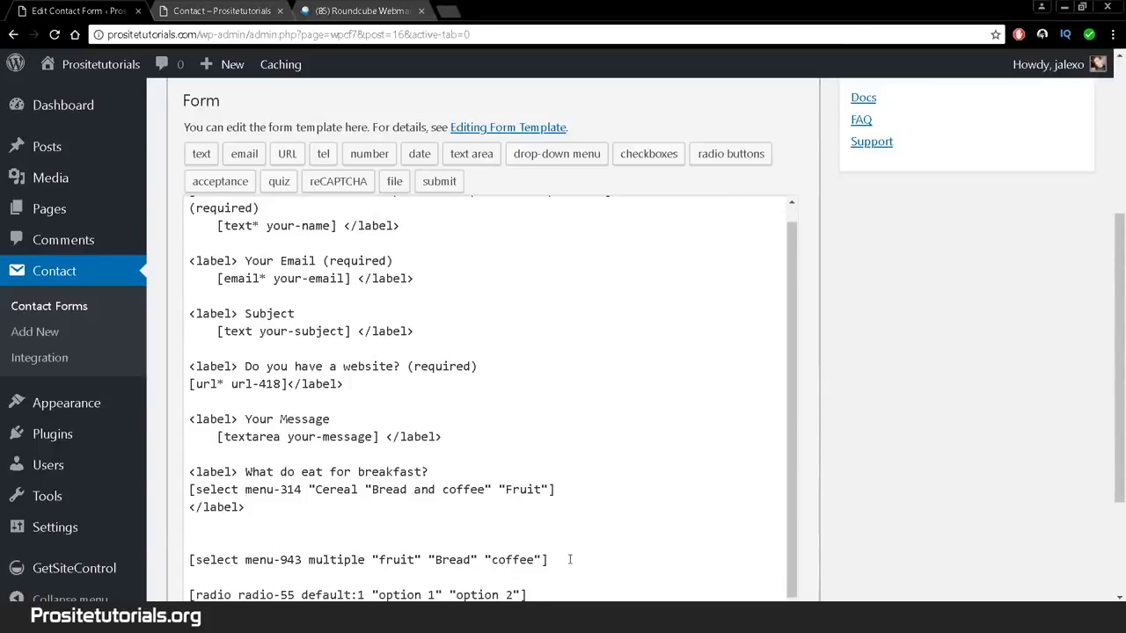
{"action": "left_click_drag", "start_coordinate": [526, 450], "coordinate": [249, 426]}
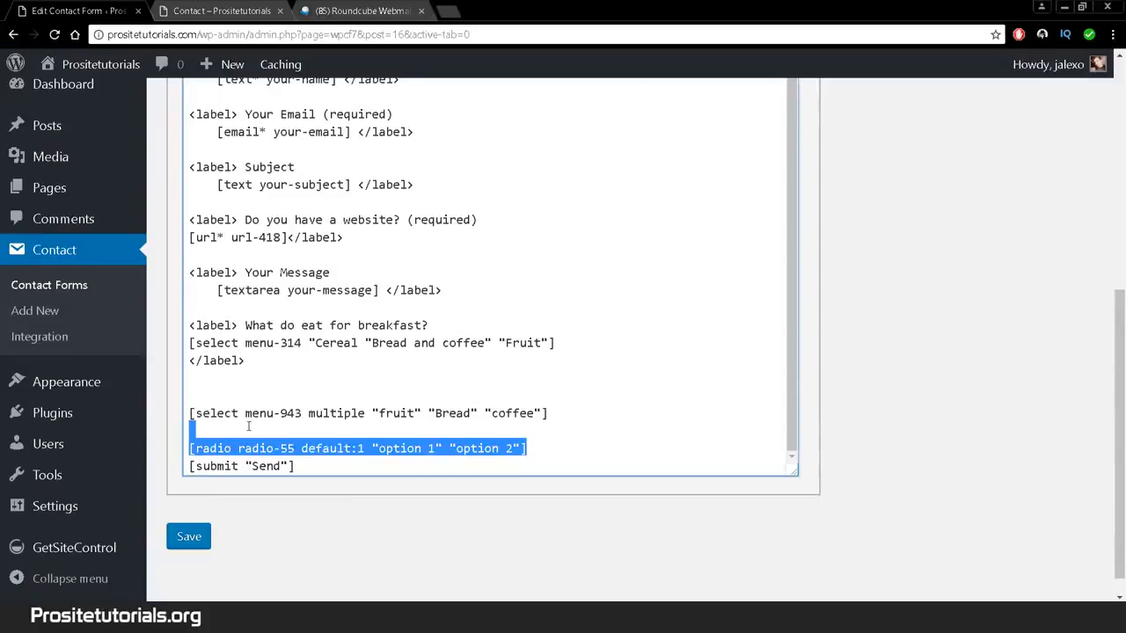
{"action": "key", "text": "BackSpace"}
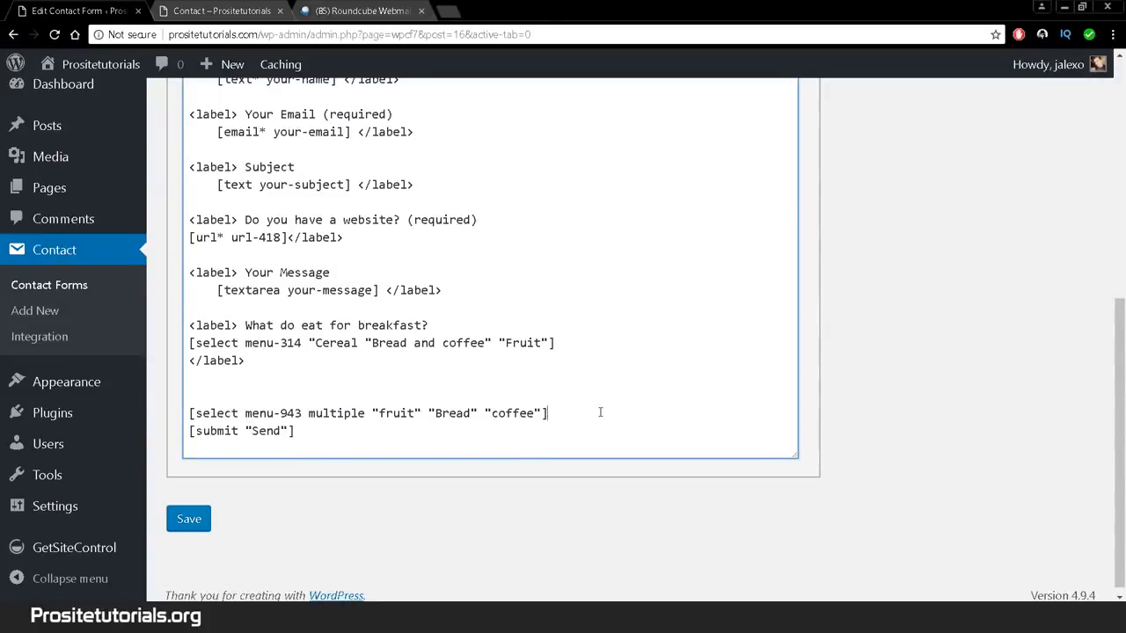
Step: Add blank lines below the multiple-selection menu tag and start an acceptance tag with the condition "Do you accept not working during the weekend?"
{"action": "key", "text": "Return"}
{"action": "key", "text": "Return"}
{"action": "scroll", "coordinate": [981, 364], "scroll_direction": "up", "scroll_amount": 2}
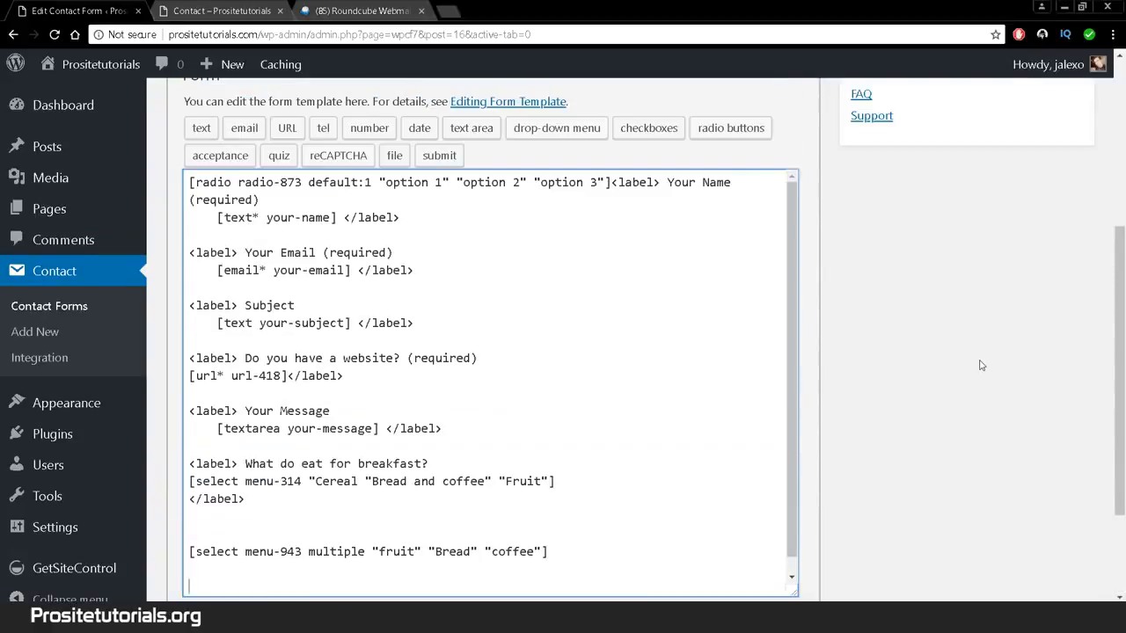
{"action": "left_click", "coordinate": [241, 160]}
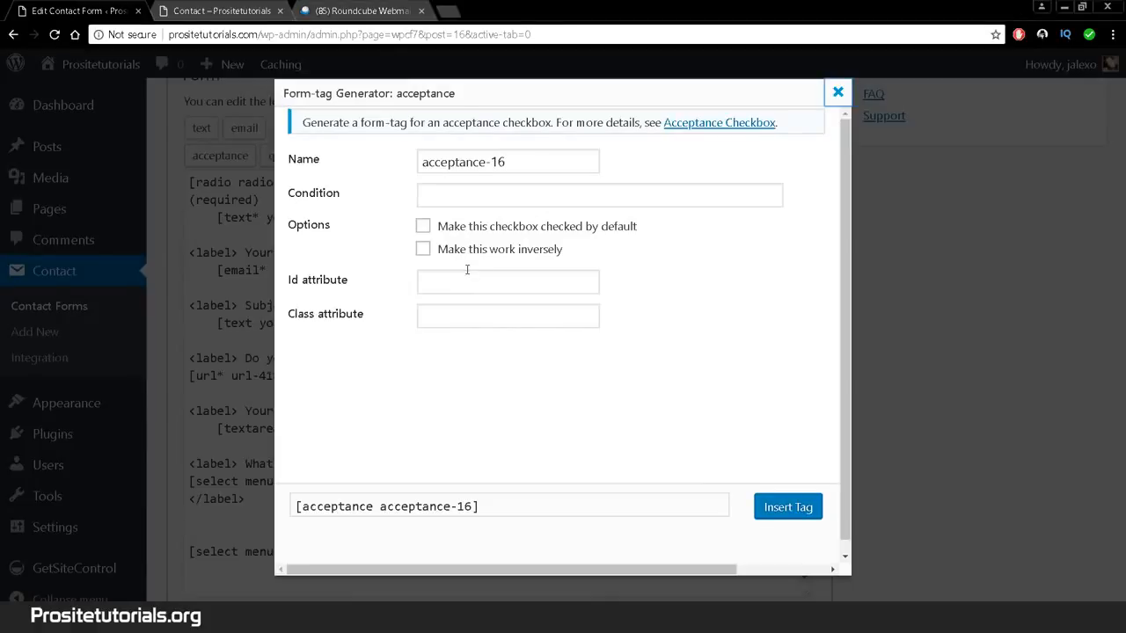
{"action": "left_click", "coordinate": [443, 190]}
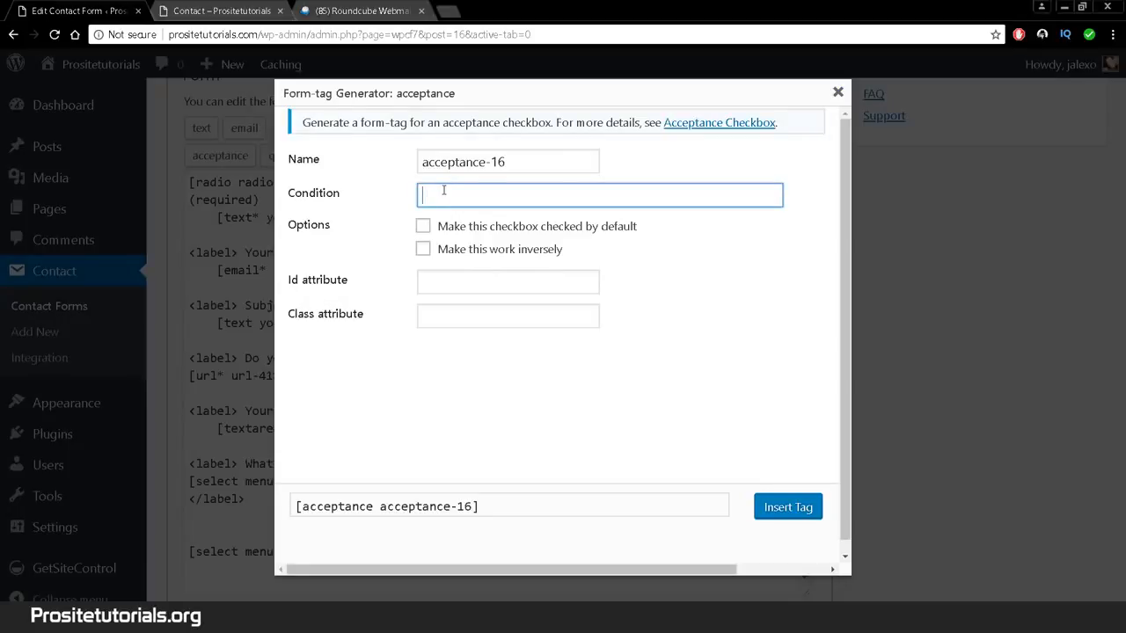
{"action": "type", "text": "D"}
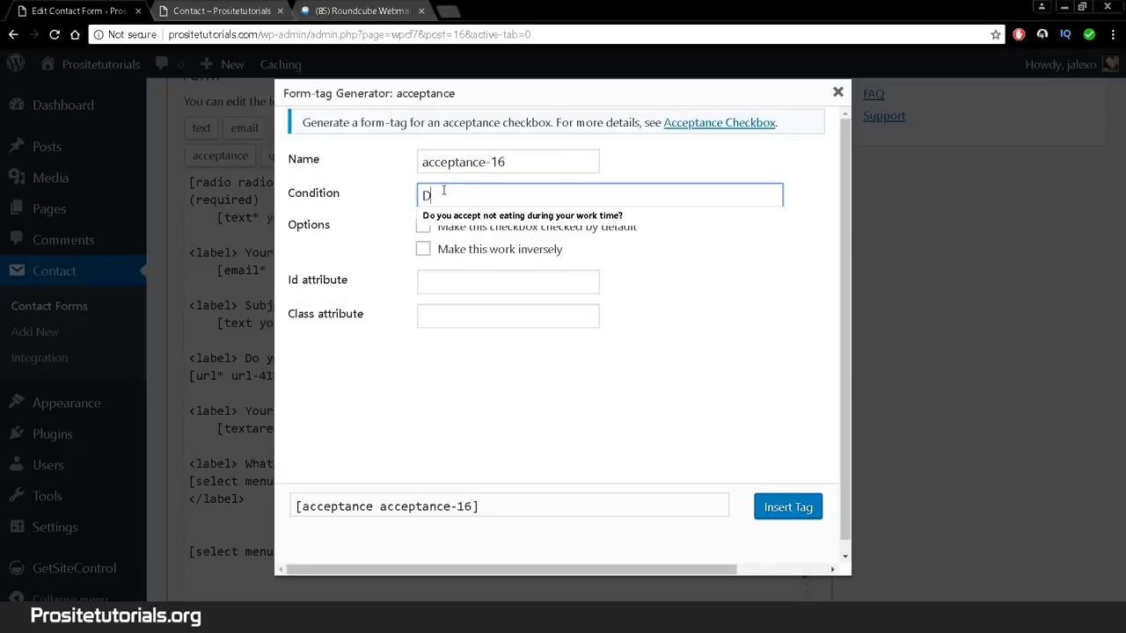
{"action": "type", "text": "o you accept not worki"}
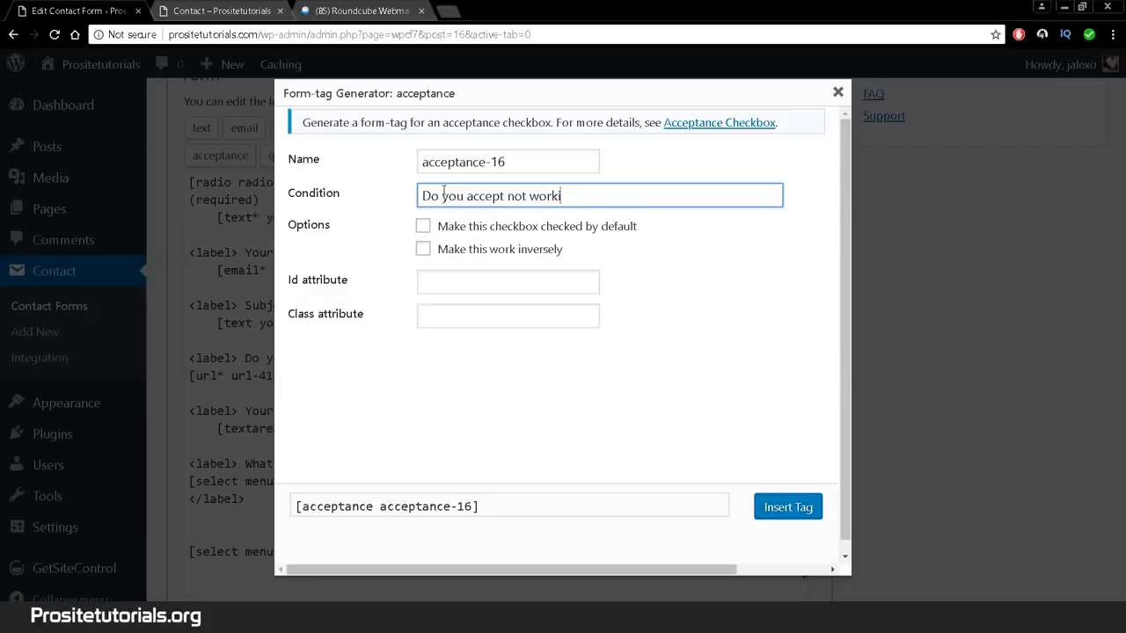
{"action": "type", "text": "ng during the weekend"}
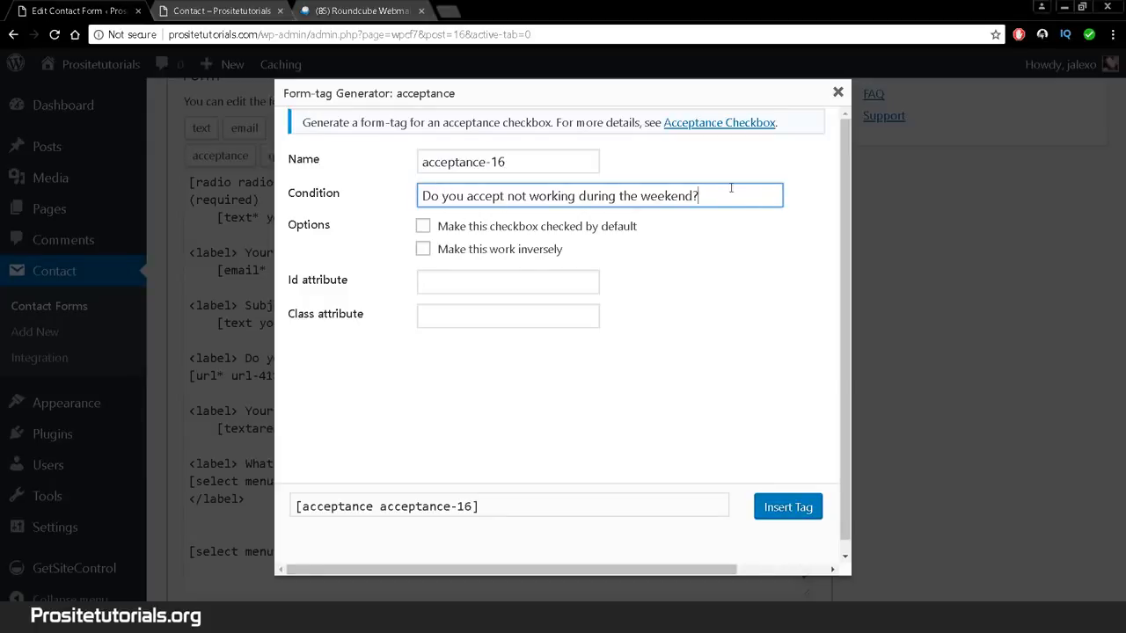
{"action": "left_click_drag", "start_coordinate": [706, 192], "coordinate": [610, 206]}
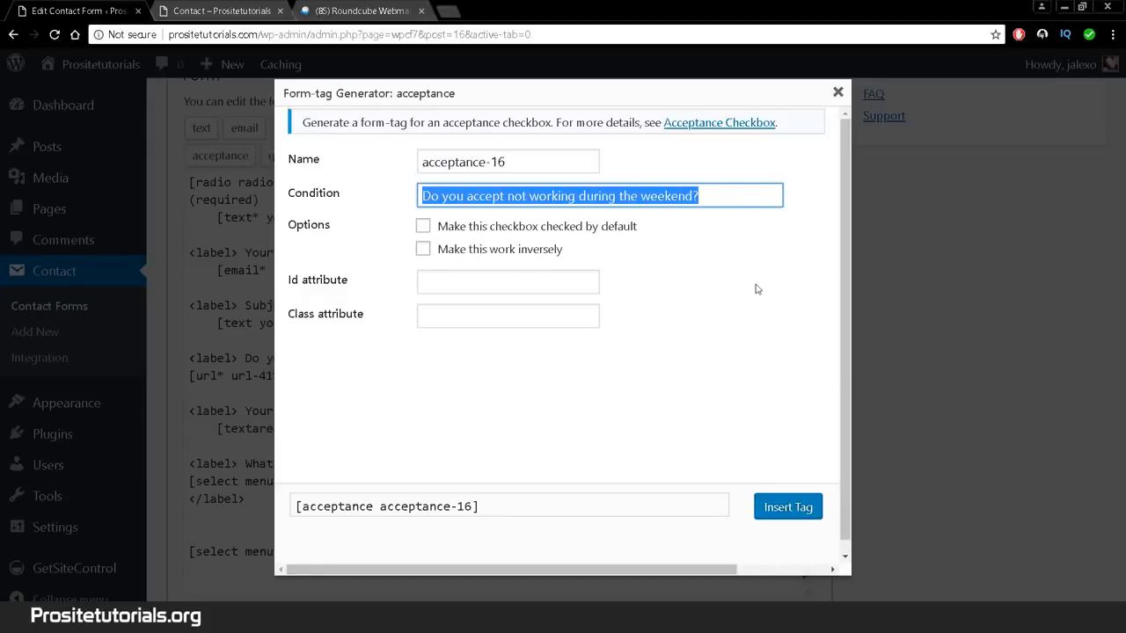
{"action": "left_click", "coordinate": [656, 244]}
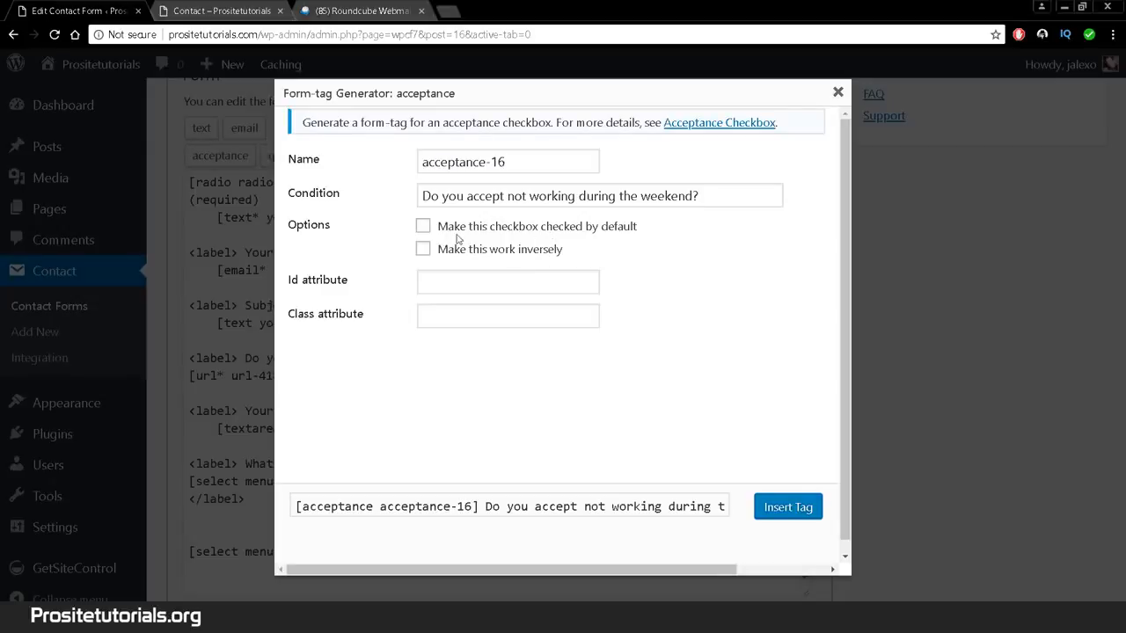
Step: Try switching the acceptance tag's checked-by-default option on and off
{"action": "left_click", "coordinate": [421, 229]}
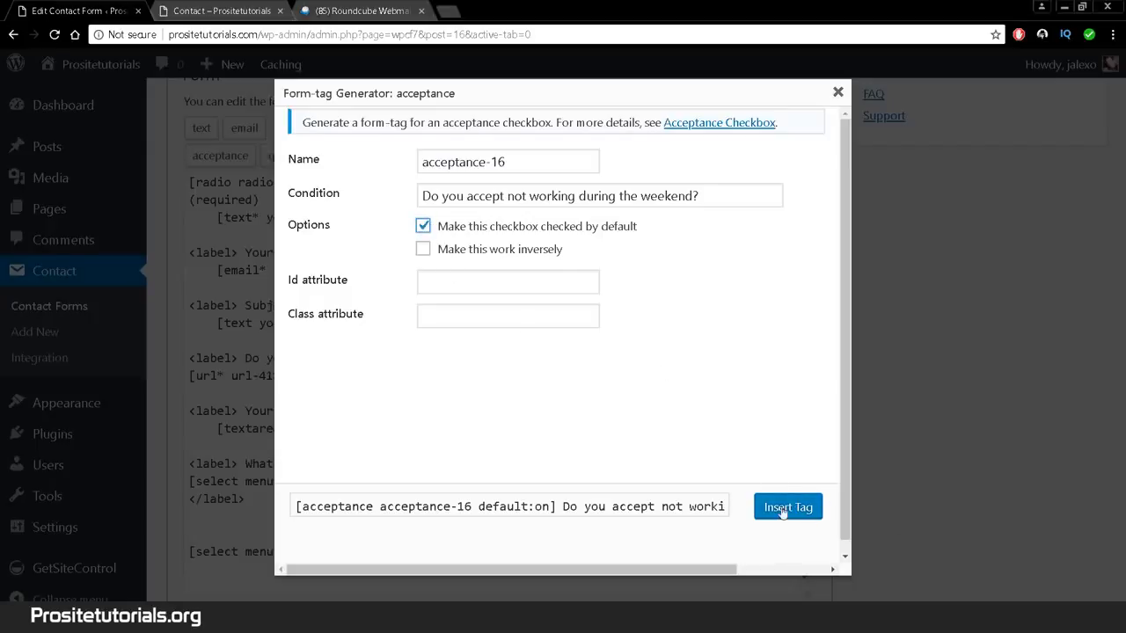
{"action": "left_click", "coordinate": [424, 226]}
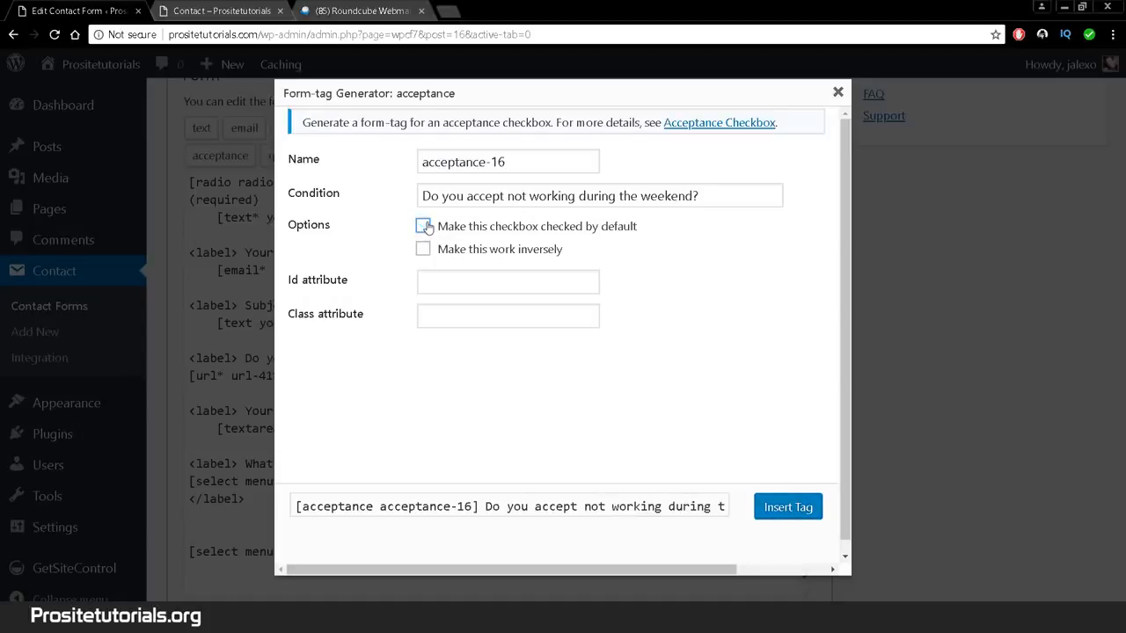
{"action": "left_click", "coordinate": [424, 226]}
{"action": "left_click", "coordinate": [424, 226]}
{"action": "left_click", "coordinate": [424, 226]}
{"action": "left_click", "coordinate": [424, 226]}
{"action": "left_click", "coordinate": [424, 226]}
{"action": "left_click", "coordinate": [424, 226]}
{"action": "left_click", "coordinate": [424, 226]}
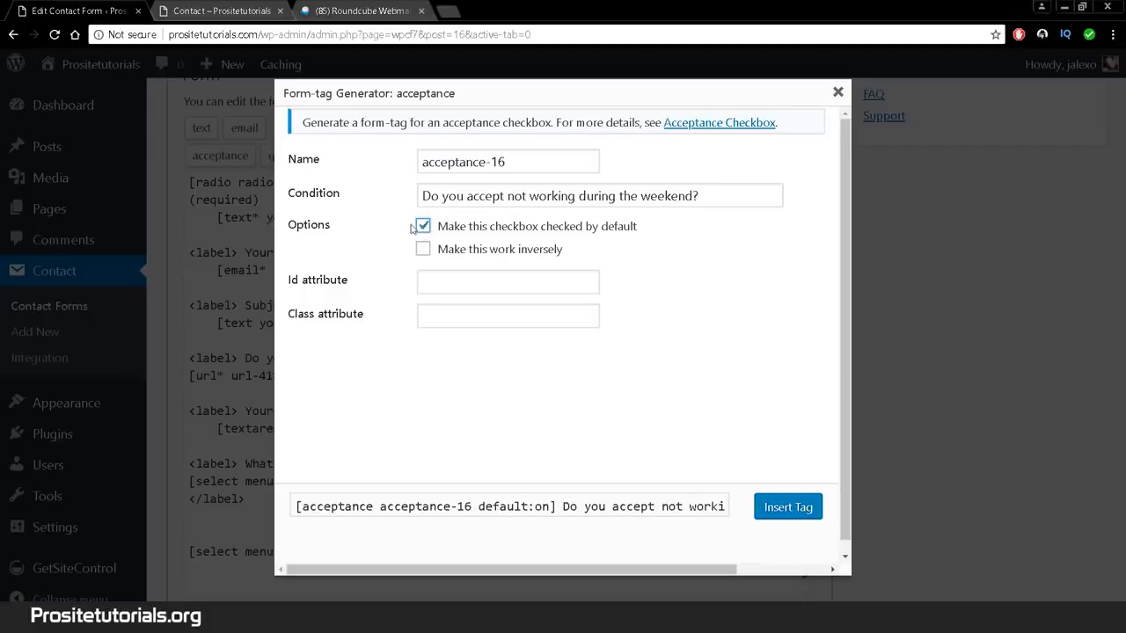
{"action": "left_click", "coordinate": [424, 227]}
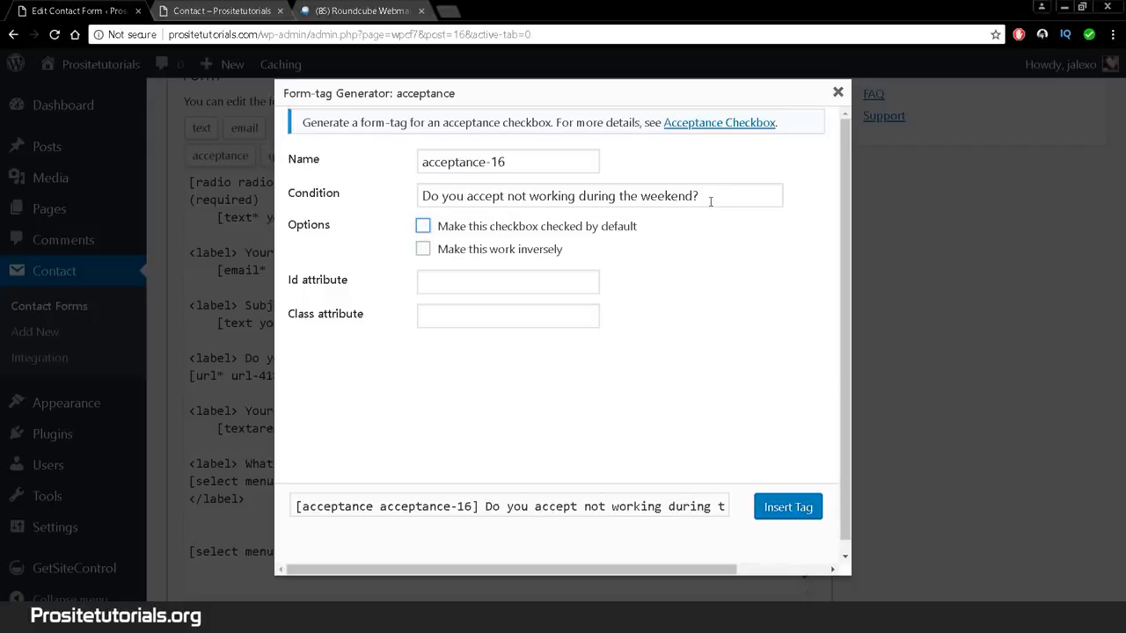
Step: Try the checked-by-default option together with the work-inversely option, and leave both off
{"action": "left_click_drag", "start_coordinate": [732, 194], "coordinate": [420, 195]}
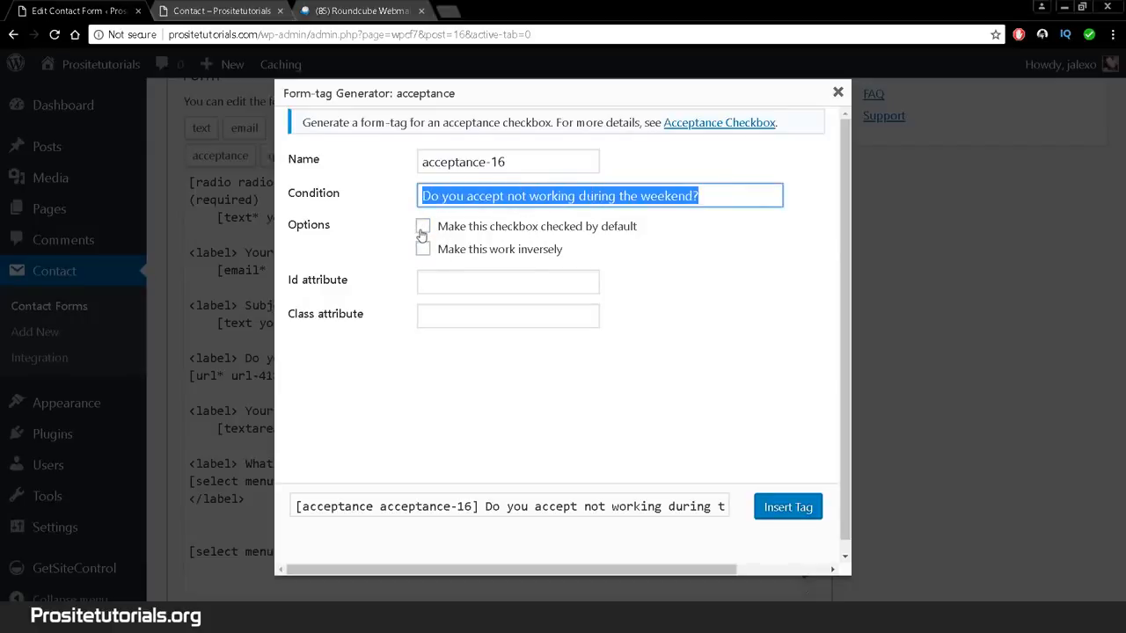
{"action": "left_click", "coordinate": [422, 230]}
{"action": "left_click", "coordinate": [422, 253]}
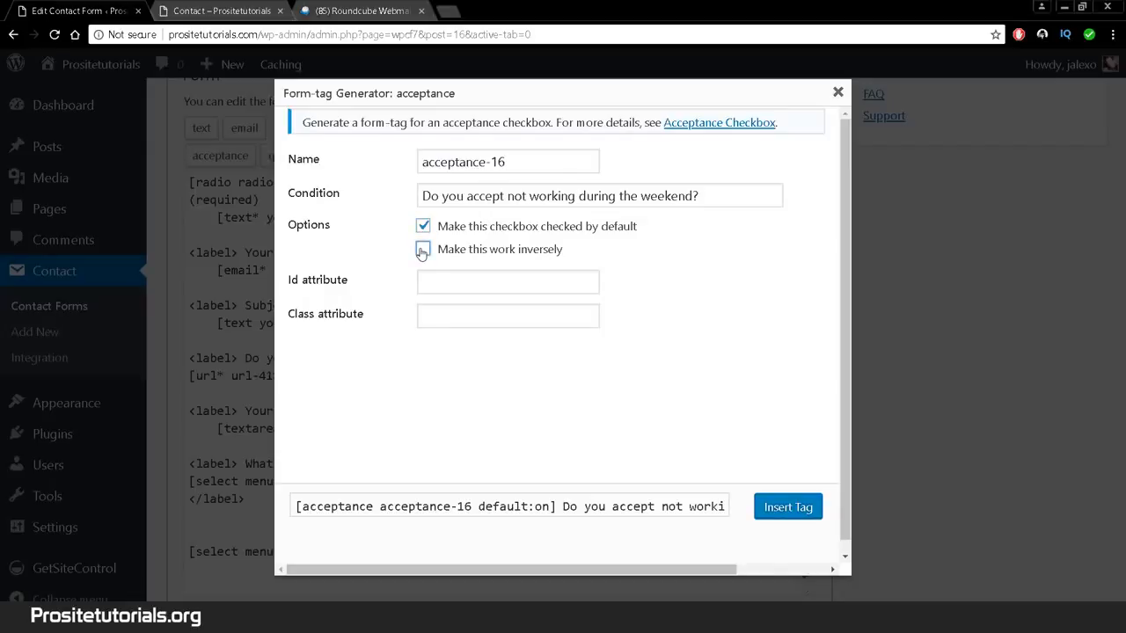
{"action": "left_click", "coordinate": [421, 251]}
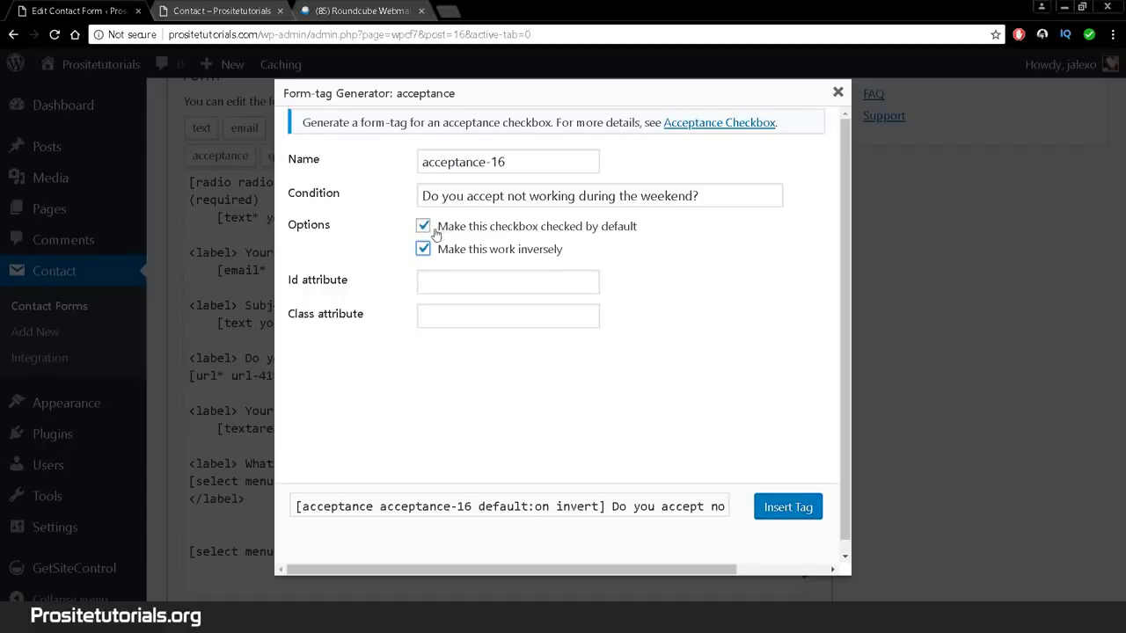
{"action": "left_click", "coordinate": [425, 229]}
{"action": "left_click", "coordinate": [425, 229]}
{"action": "left_click", "coordinate": [424, 228]}
{"action": "left_click", "coordinate": [425, 229]}
{"action": "left_click", "coordinate": [422, 249]}
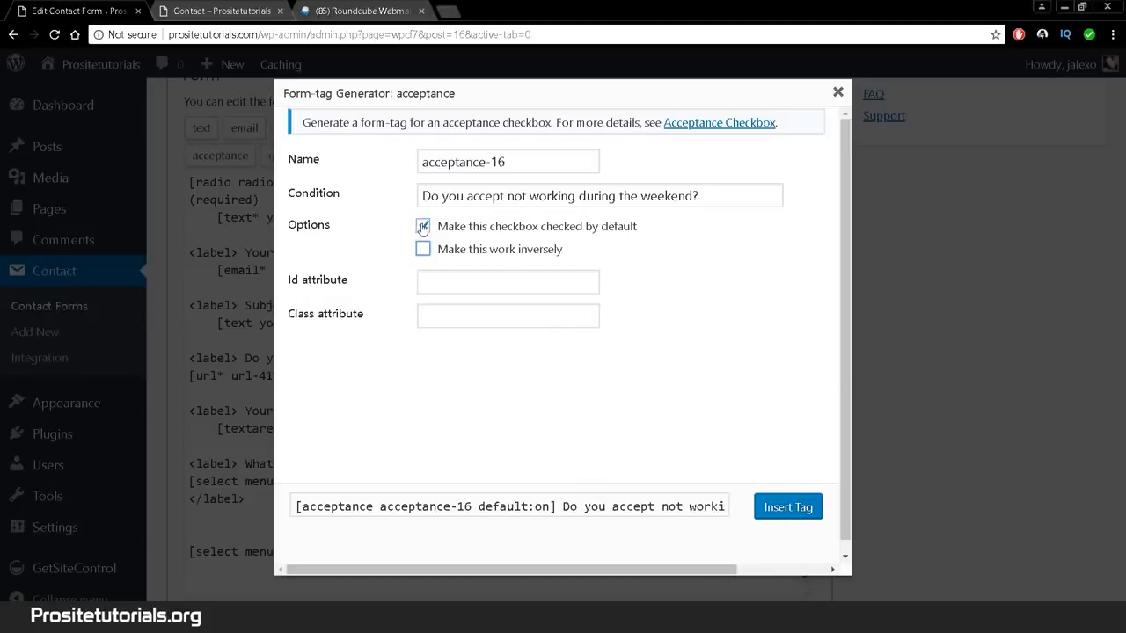
{"action": "left_click", "coordinate": [423, 227]}
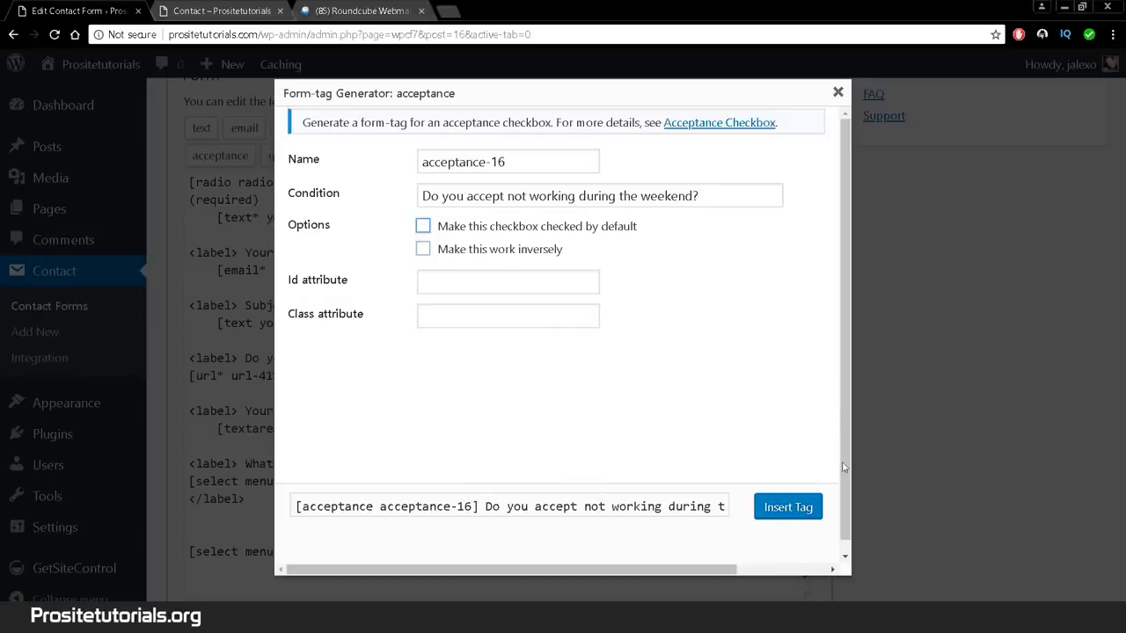
Step: Insert the acceptance tag above the submit tag, save the contact form and reload the live Contact page
{"action": "left_click", "coordinate": [787, 508]}
{"action": "scroll", "coordinate": [739, 479], "scroll_direction": "down", "scroll_amount": 2}
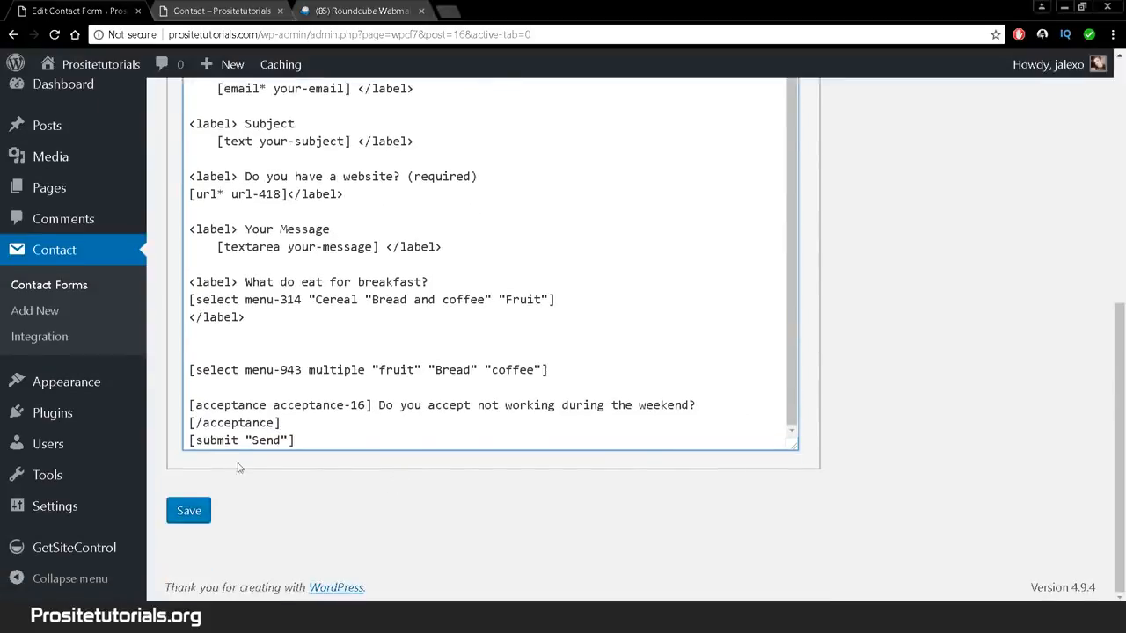
{"action": "left_click", "coordinate": [194, 508]}
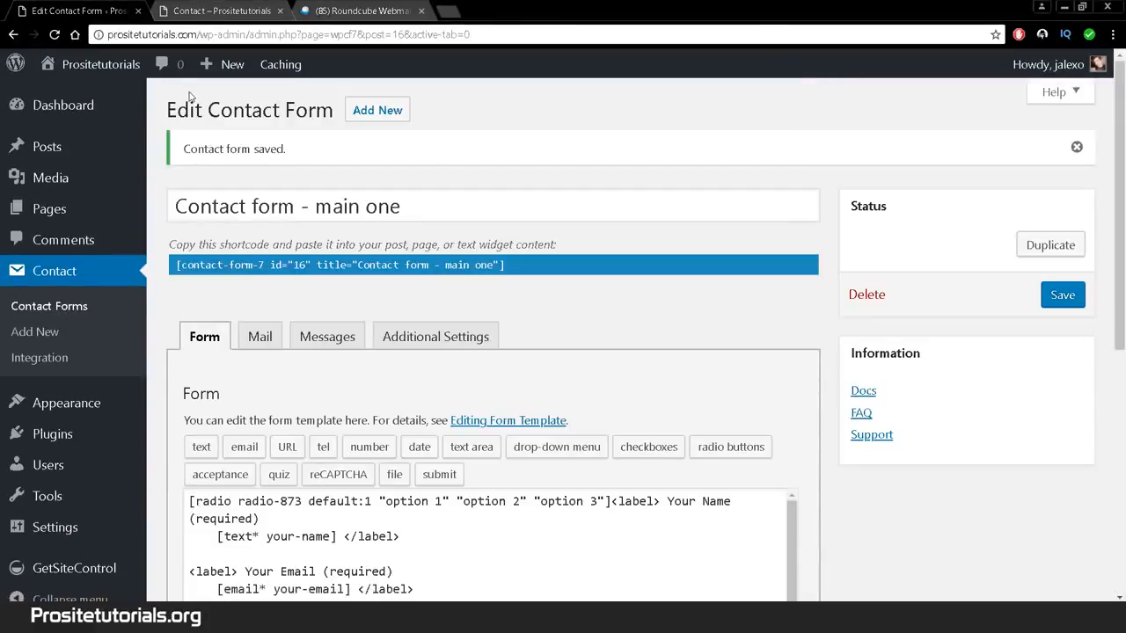
{"action": "left_click", "coordinate": [222, 11]}
{"action": "key", "text": "F5"}
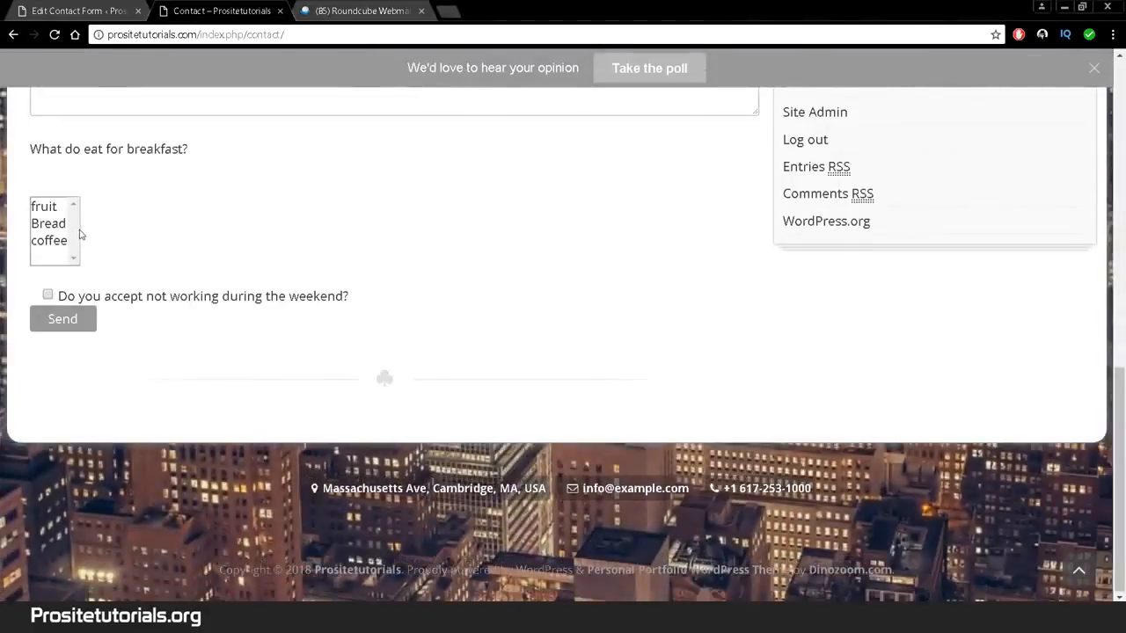
Step: Test the weekend acceptance checkbox on the live Contact page by ticking, clearing and ticking it again
{"action": "left_click", "coordinate": [48, 295]}
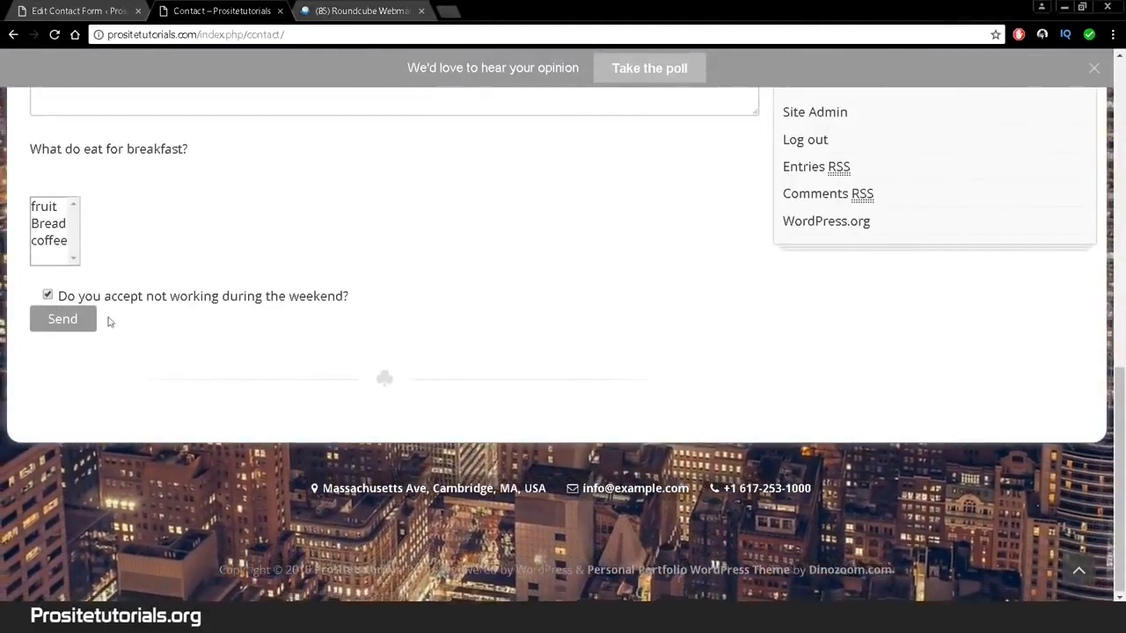
{"action": "left_click", "coordinate": [290, 304]}
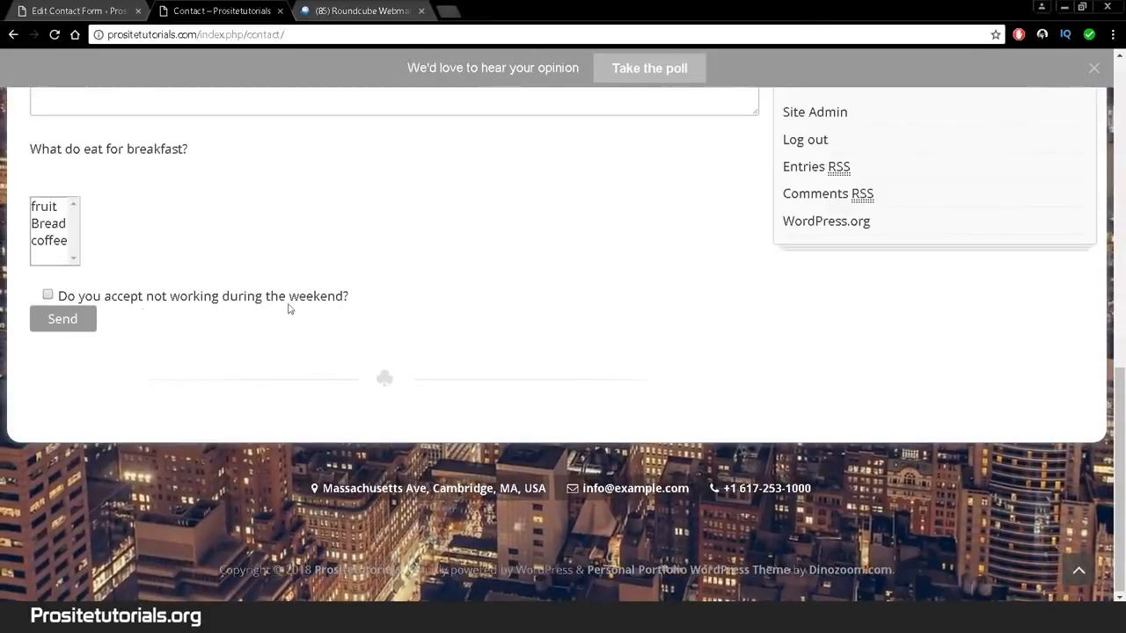
{"action": "left_click", "coordinate": [48, 295]}
Step: Return to the form editor, open another acceptance tag generator and toggle its checked-by-default option on and off
{"action": "left_click", "coordinate": [123, 11]}
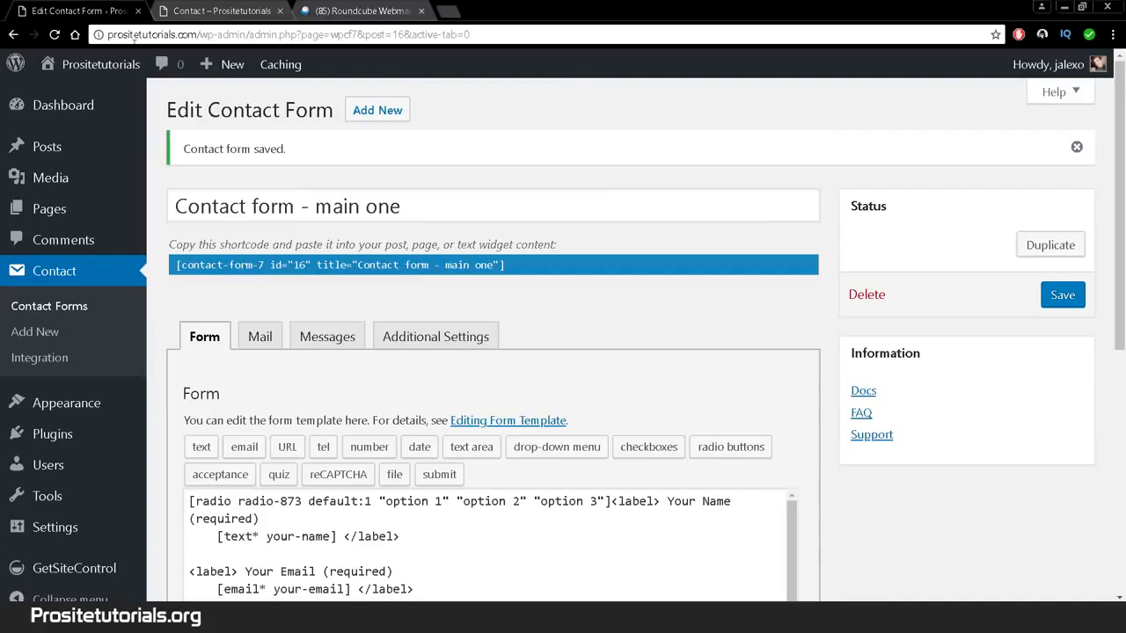
{"action": "left_click", "coordinate": [198, 474]}
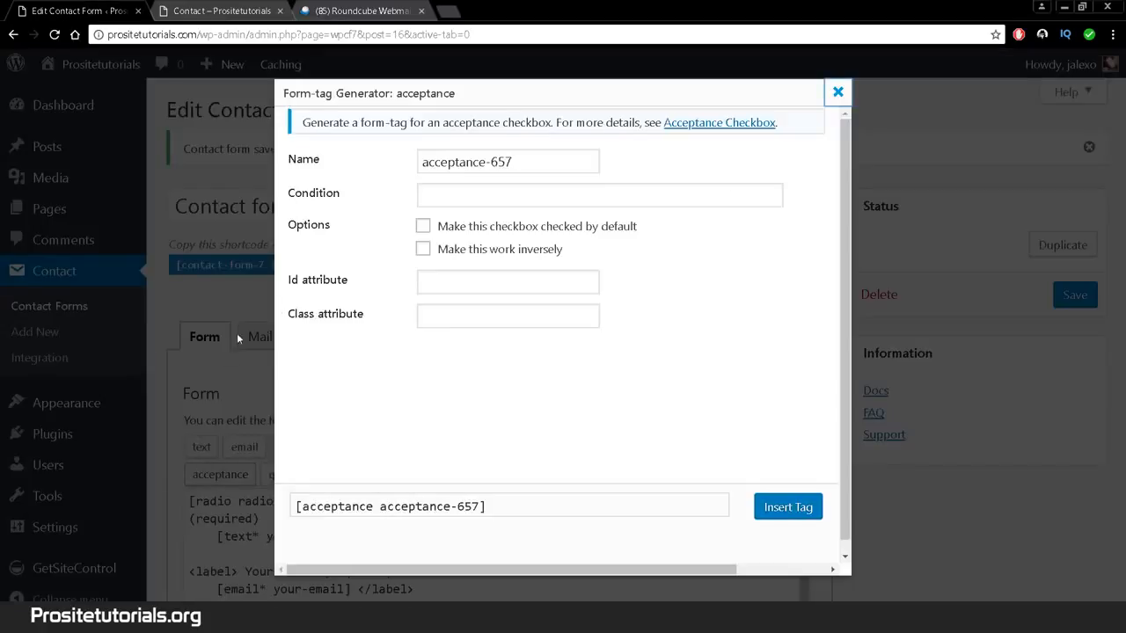
{"action": "left_click", "coordinate": [425, 227]}
{"action": "left_click", "coordinate": [424, 226]}
Step: Reload the live Contact page and tick the weekend acceptance checkbox
{"action": "left_click", "coordinate": [220, 11]}
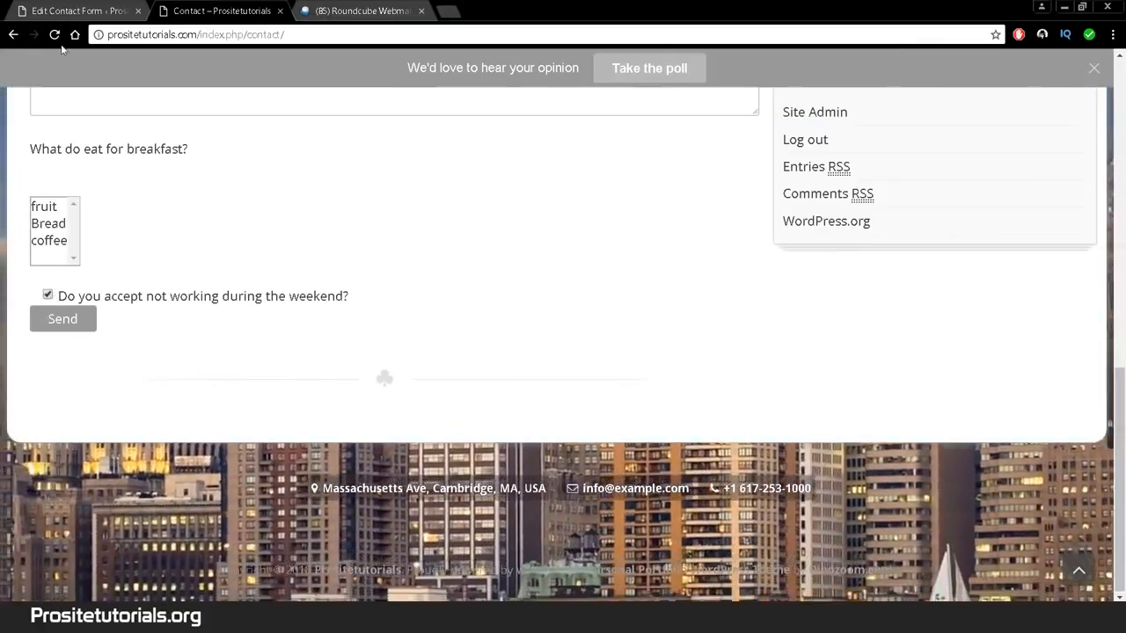
{"action": "left_click", "coordinate": [54, 34]}
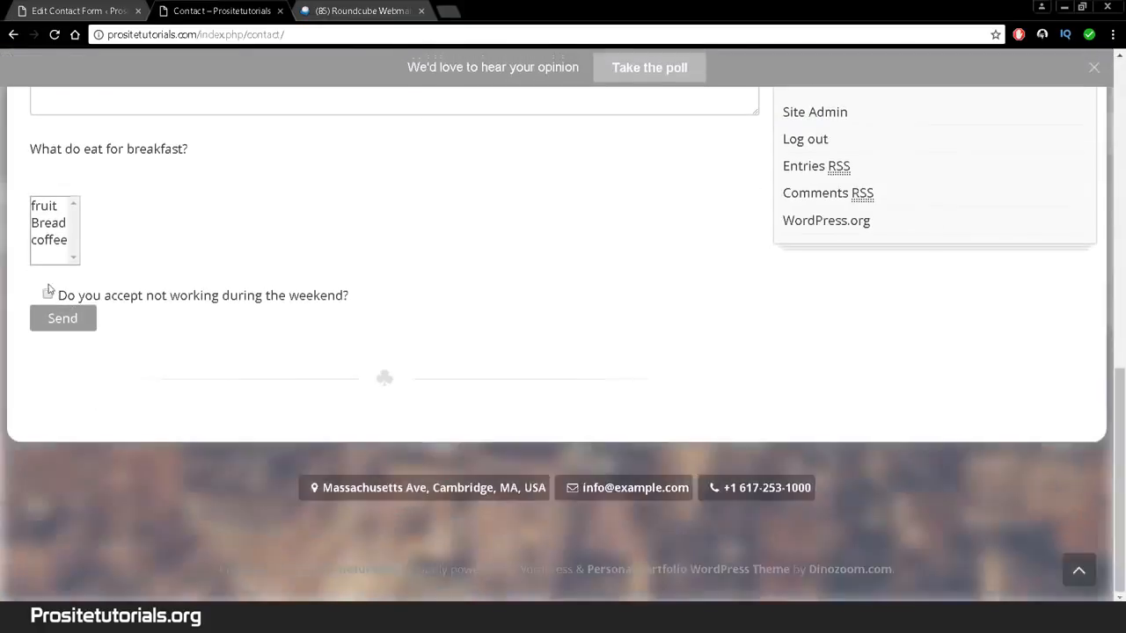
{"action": "left_click", "coordinate": [48, 295]}
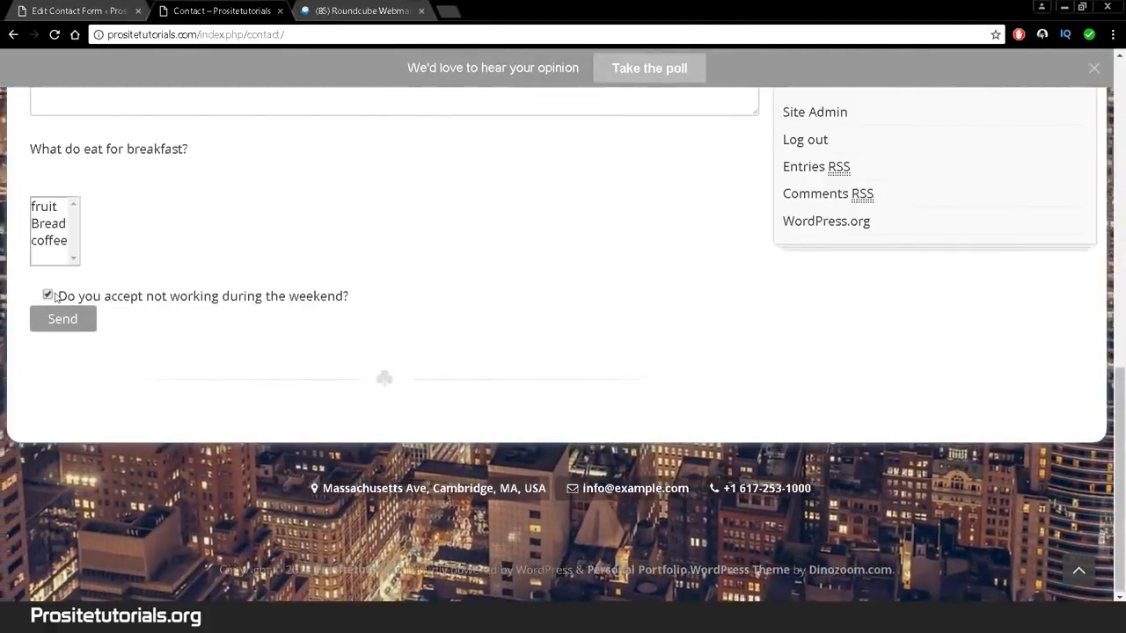
Step: Dismiss the acceptance tag generator in the form editor and clear the weekend checkbox on the live Contact page
{"action": "left_click", "coordinate": [70, 10]}
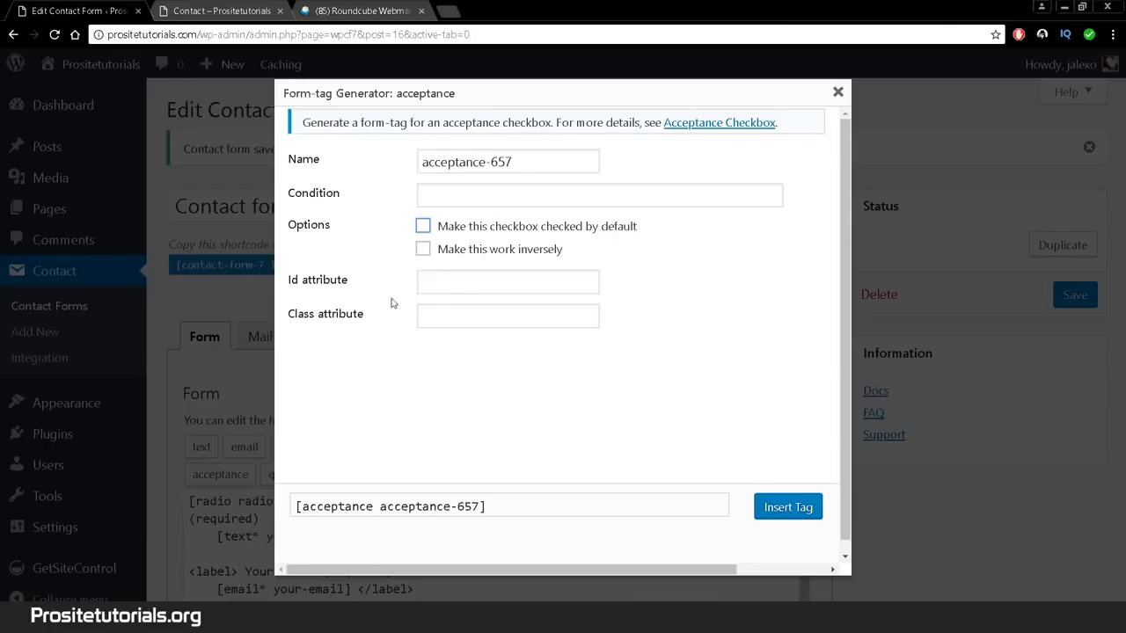
{"action": "left_click", "coordinate": [838, 93]}
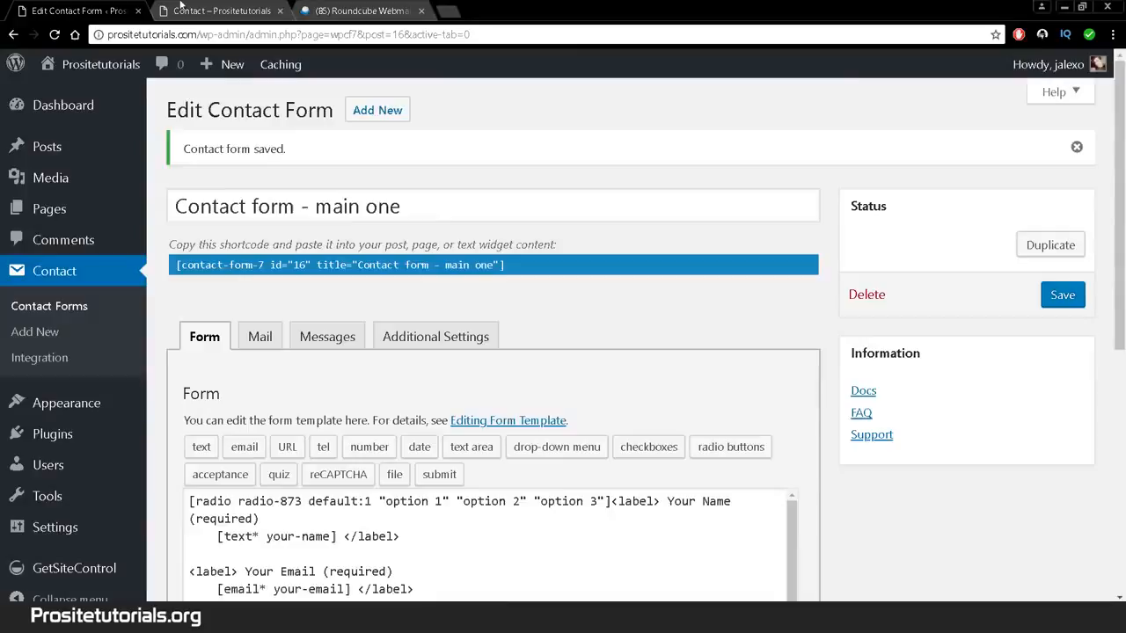
{"action": "left_click", "coordinate": [180, 7]}
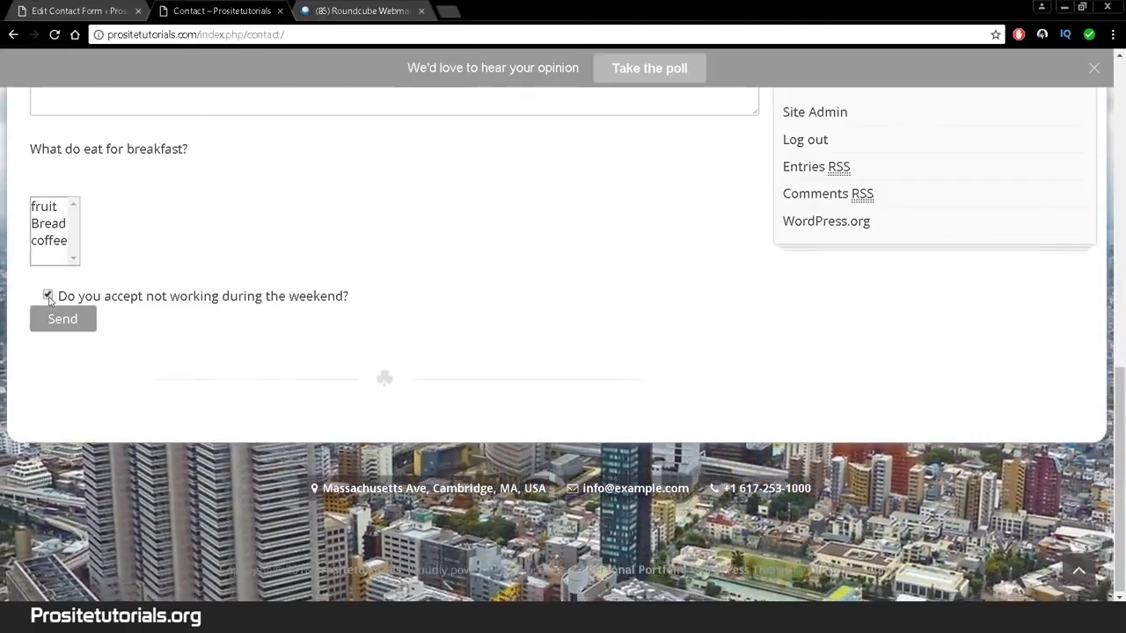
{"action": "left_click", "coordinate": [48, 296]}
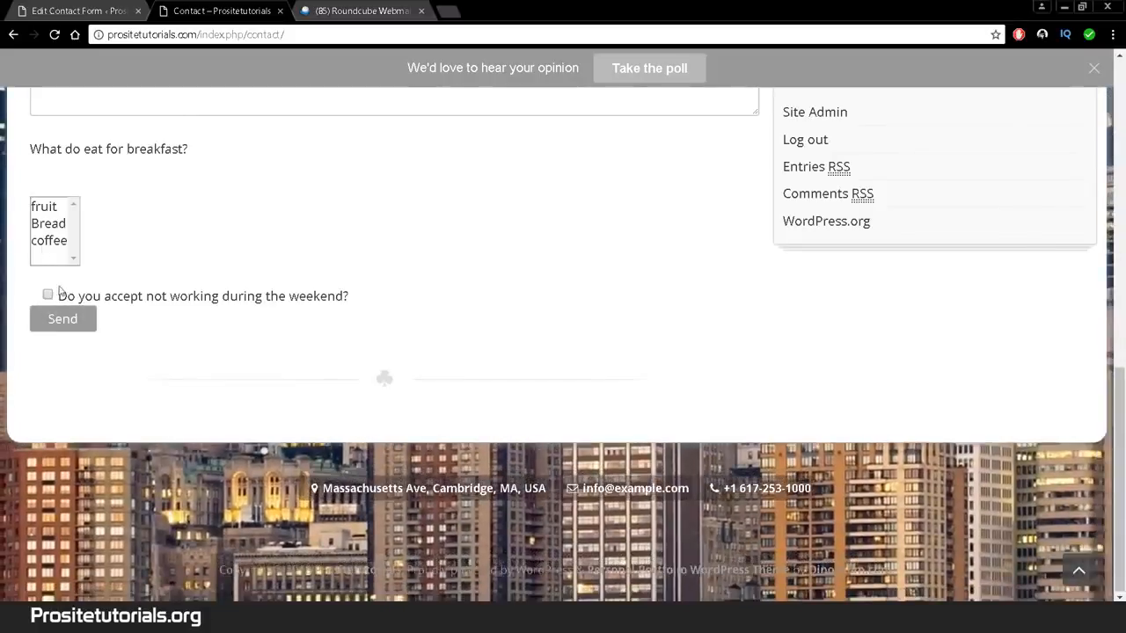
Step: Return to the form editor and delete the acceptance tag about working during the weekend above the submit tag
{"action": "scroll", "coordinate": [695, 359], "scroll_direction": "down", "scroll_amount": 1}
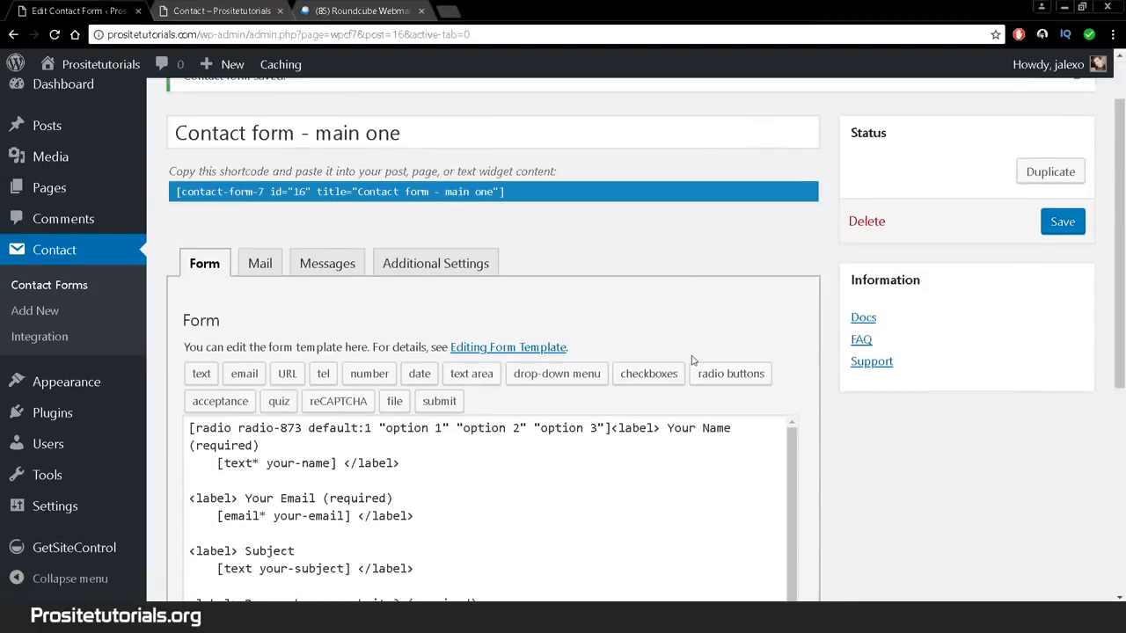
{"action": "scroll", "coordinate": [550, 369], "scroll_direction": "down", "scroll_amount": 1}
{"action": "scroll", "coordinate": [486, 466], "scroll_direction": "down", "scroll_amount": 5}
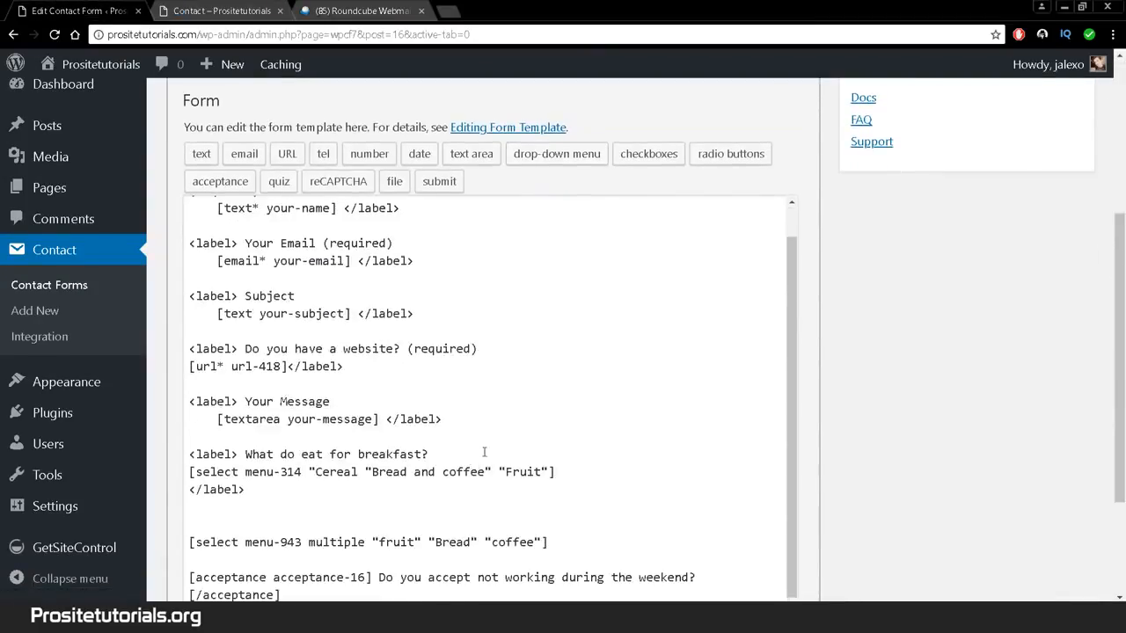
{"action": "left_click_drag", "start_coordinate": [484, 428], "coordinate": [171, 395]}
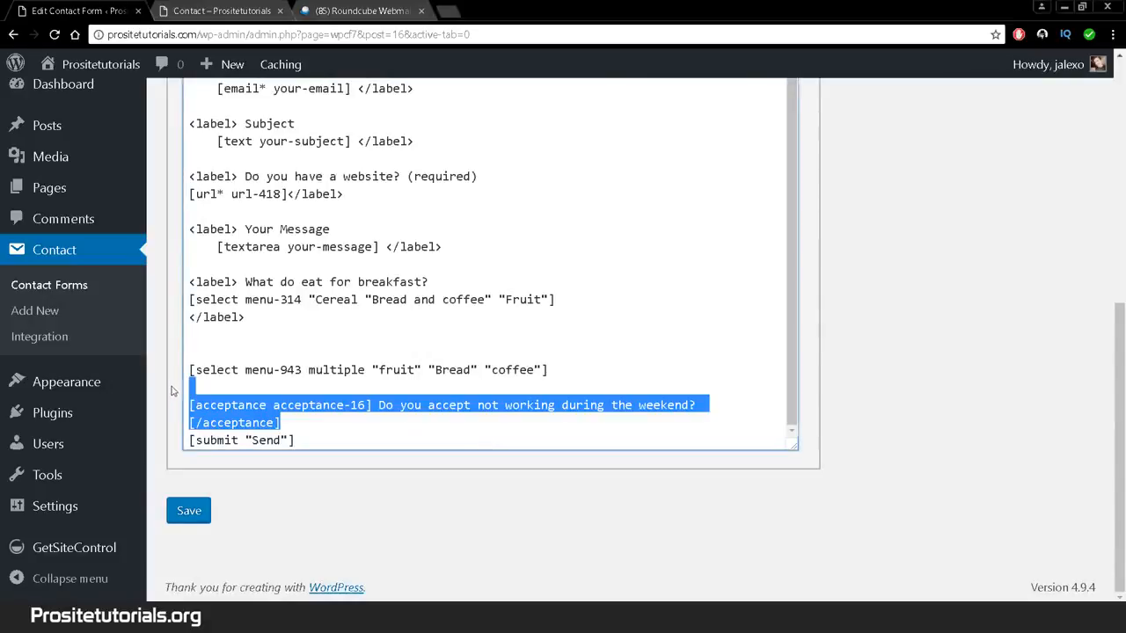
{"action": "key", "text": "BackSpace"}
{"action": "scroll", "coordinate": [228, 264], "scroll_direction": "up", "scroll_amount": 3}
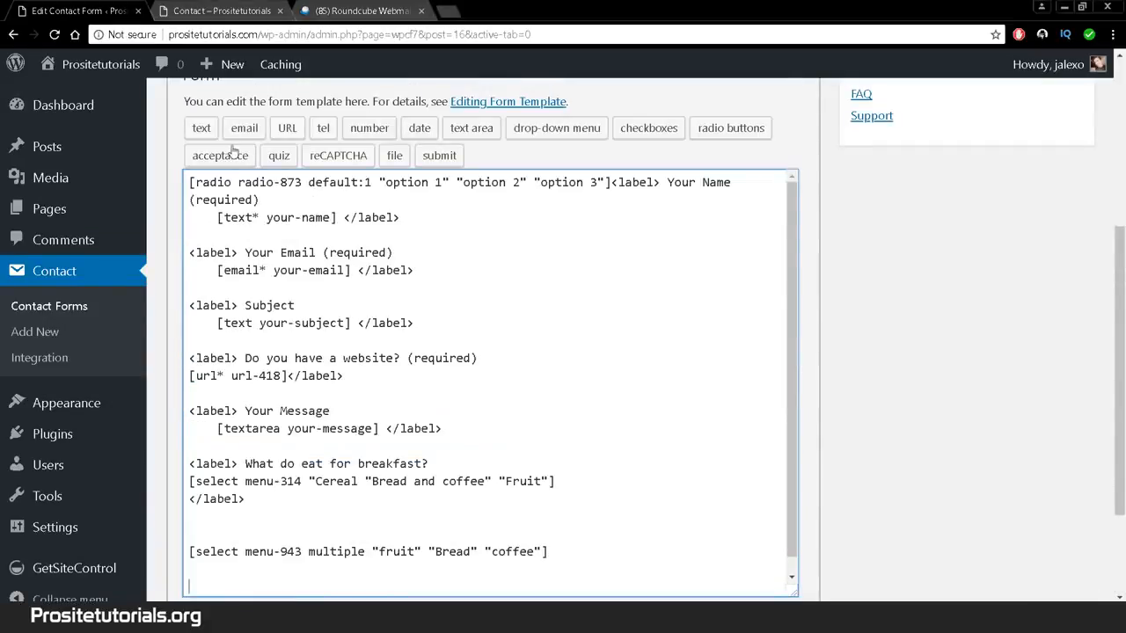
Step: Start a quiz form tag above the submit tag and enter the question "The capital of Portugal?"
{"action": "left_click", "coordinate": [278, 156]}
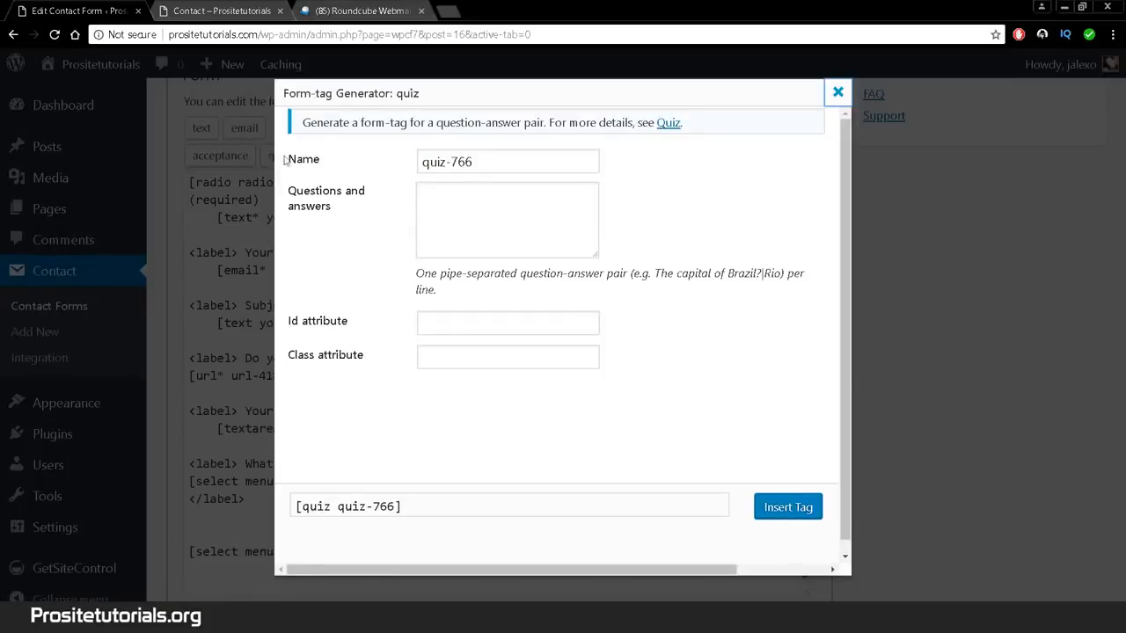
{"action": "left_click", "coordinate": [505, 194]}
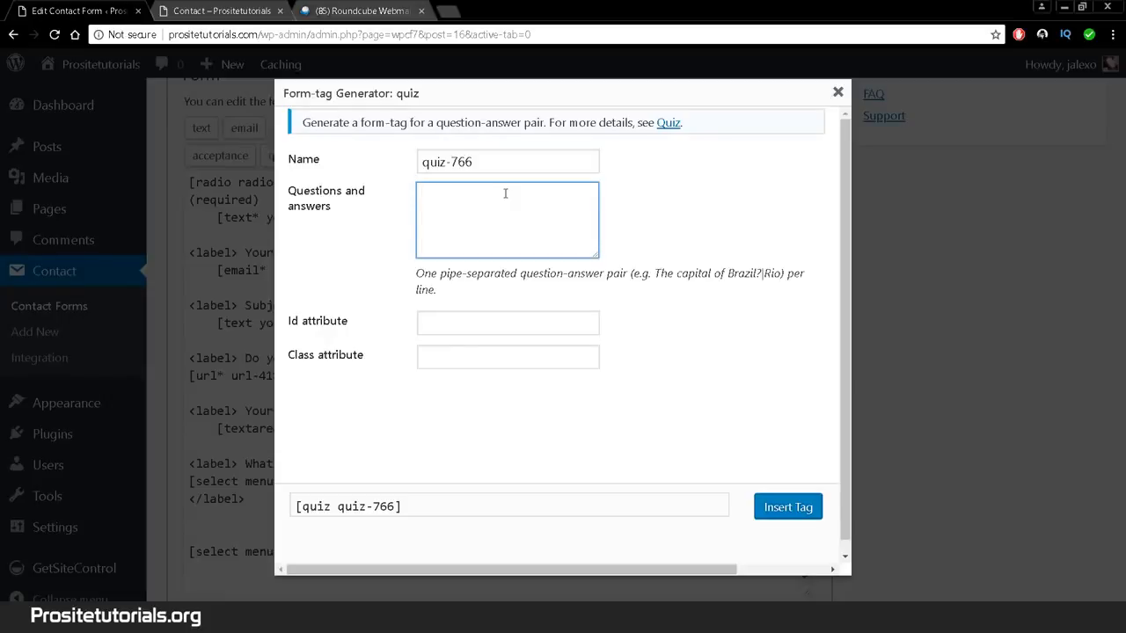
{"action": "type", "text": "The capital of"}
{"action": "key", "text": "BackSpace"}
{"action": "key", "text": "BackSpace"}
{"action": "type", "text": "Portugal?"}
{"action": "type", "text": "\\"}
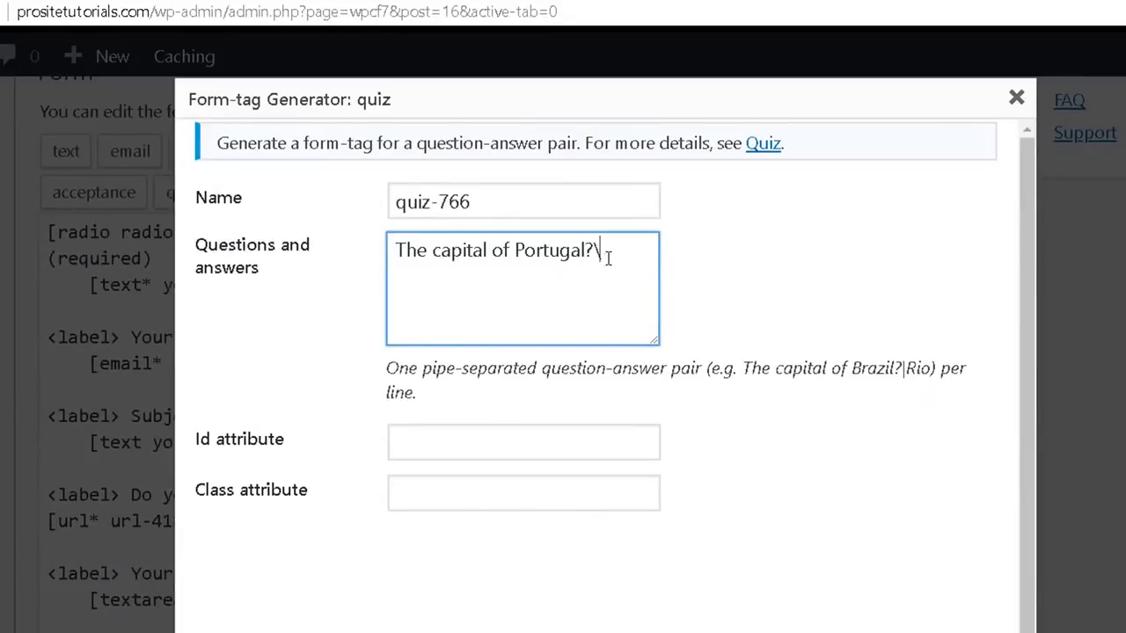
Step: Complete the quiz pair with a pipe separator and the answer "Lisbon", and insert the quiz tag into the form
{"action": "left_click_drag", "start_coordinate": [594, 251], "coordinate": [605, 252]}
{"action": "key", "text": "BackSpace"}
{"action": "key", "text": "BackSpace"}
{"action": "type", "text": "isbon"}
{"action": "left_click_drag", "start_coordinate": [456, 277], "coordinate": [380, 274]}
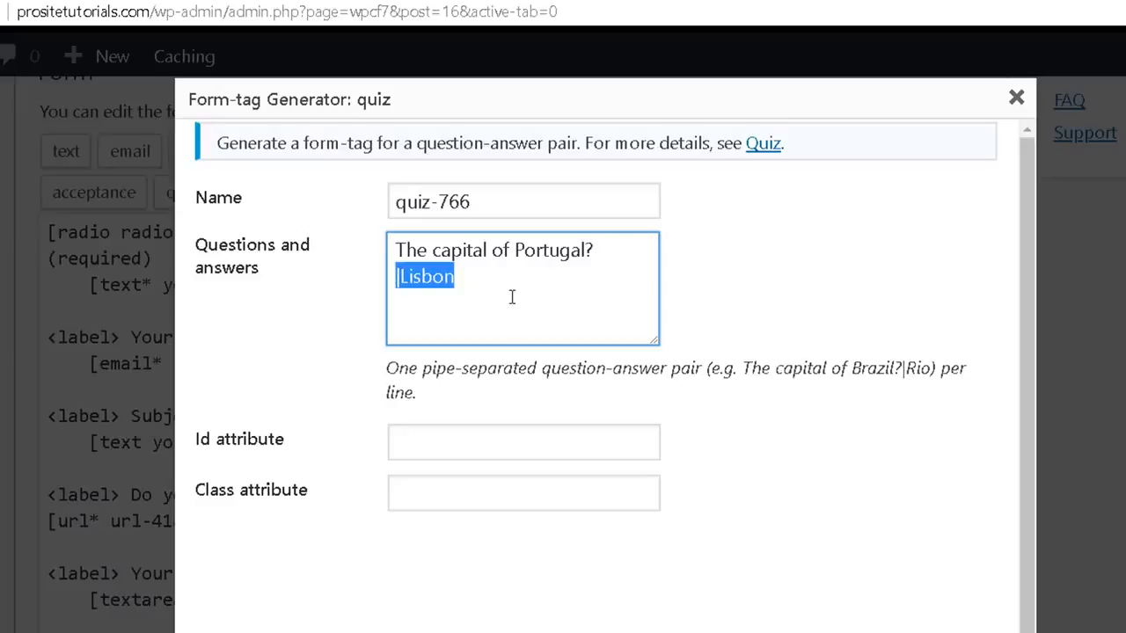
{"action": "left_click", "coordinate": [421, 276]}
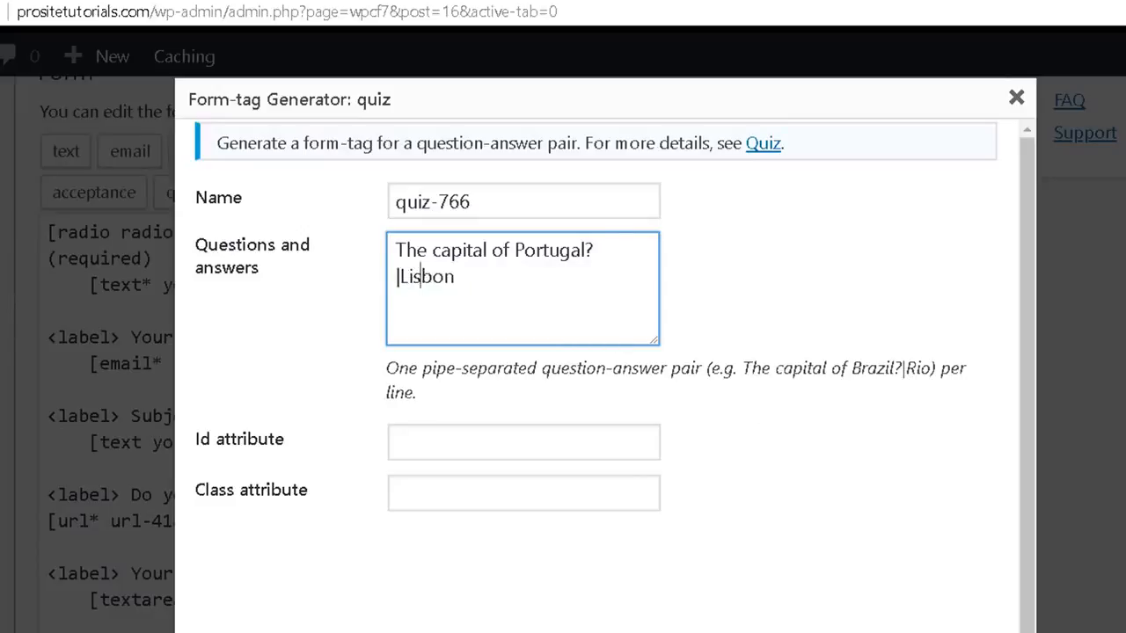
{"action": "left_click", "coordinate": [973, 627]}
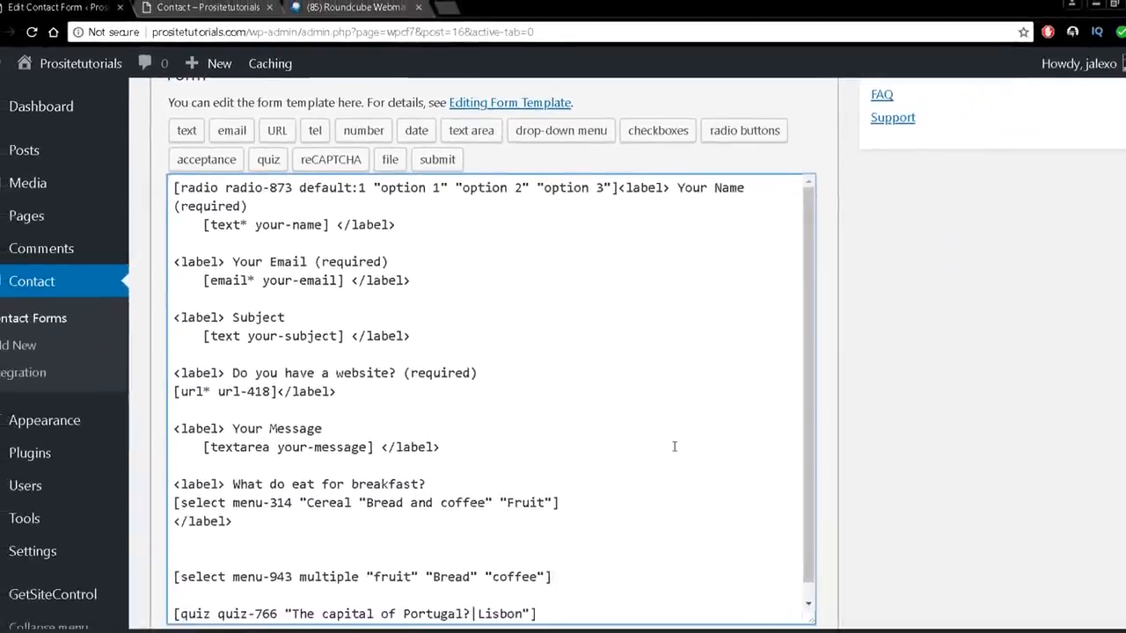
Step: Save the contact form and reload the live Contact page
{"action": "scroll", "coordinate": [670, 527], "scroll_direction": "down", "scroll_amount": 2}
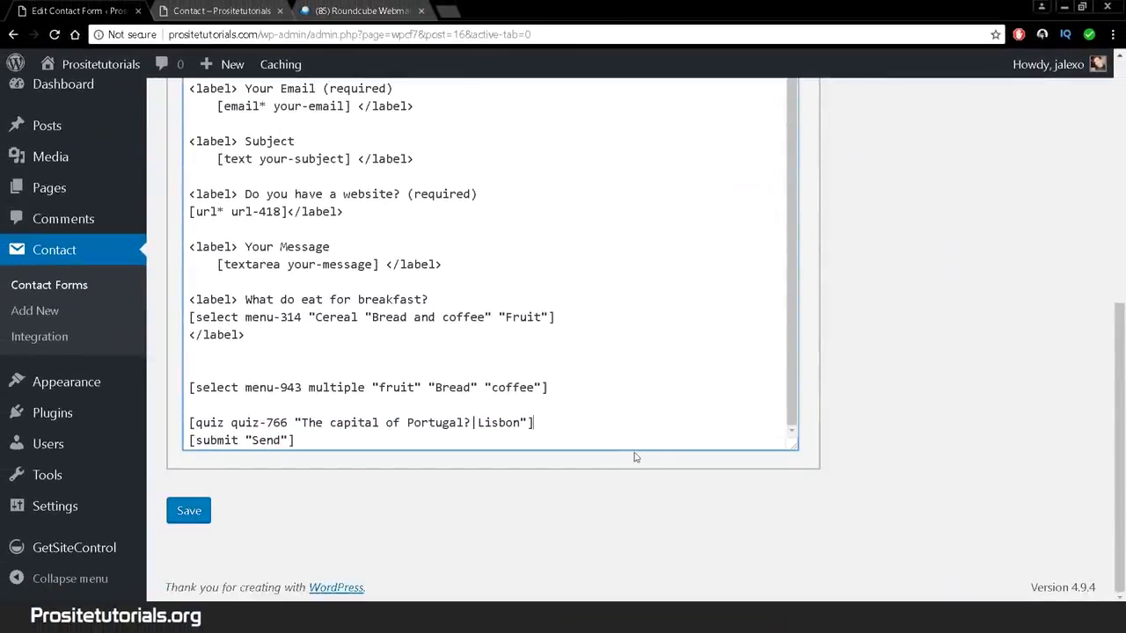
{"action": "left_click", "coordinate": [202, 510]}
{"action": "left_click", "coordinate": [216, 11]}
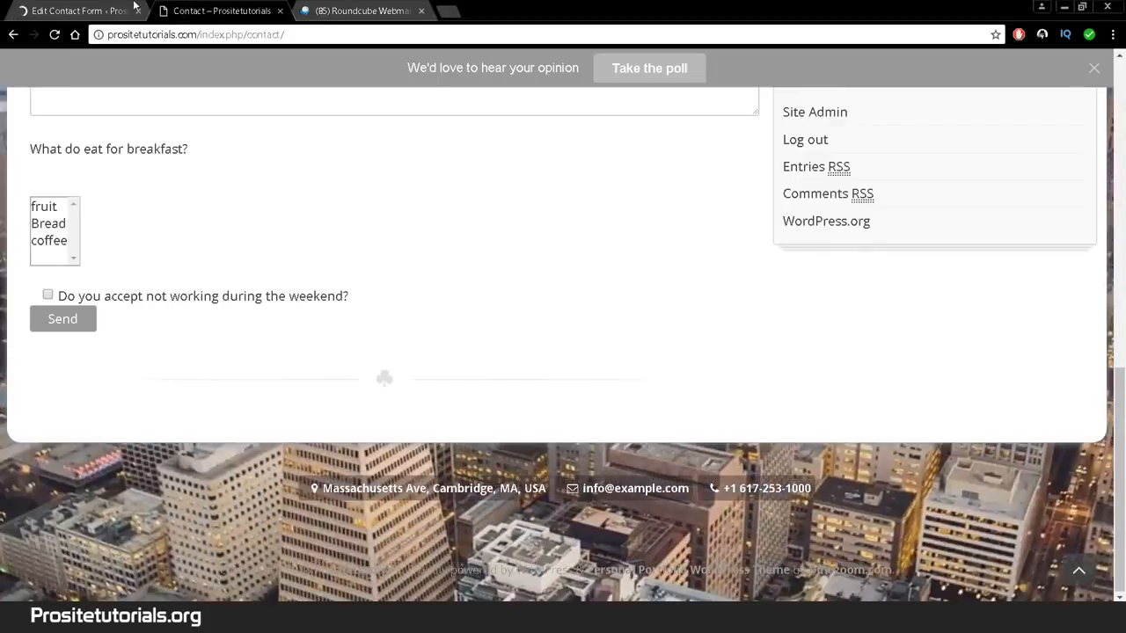
{"action": "left_click", "coordinate": [53, 35]}
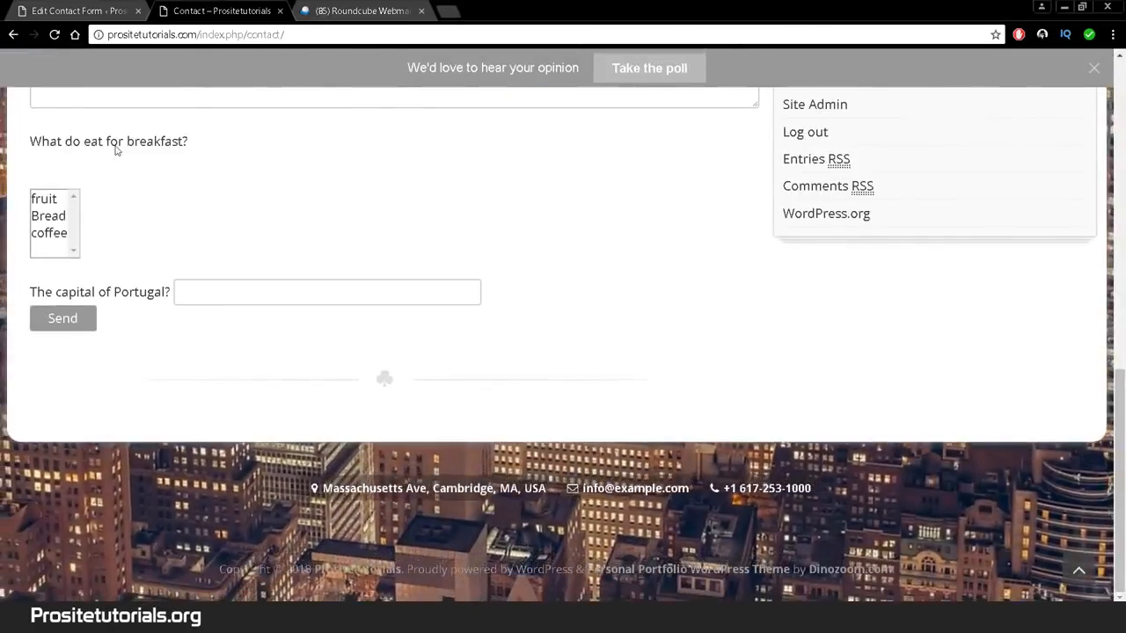
Step: Answer the quiz question about Portugal's capital on the live Contact page with "Lisbon"
{"action": "left_click", "coordinate": [237, 357]}
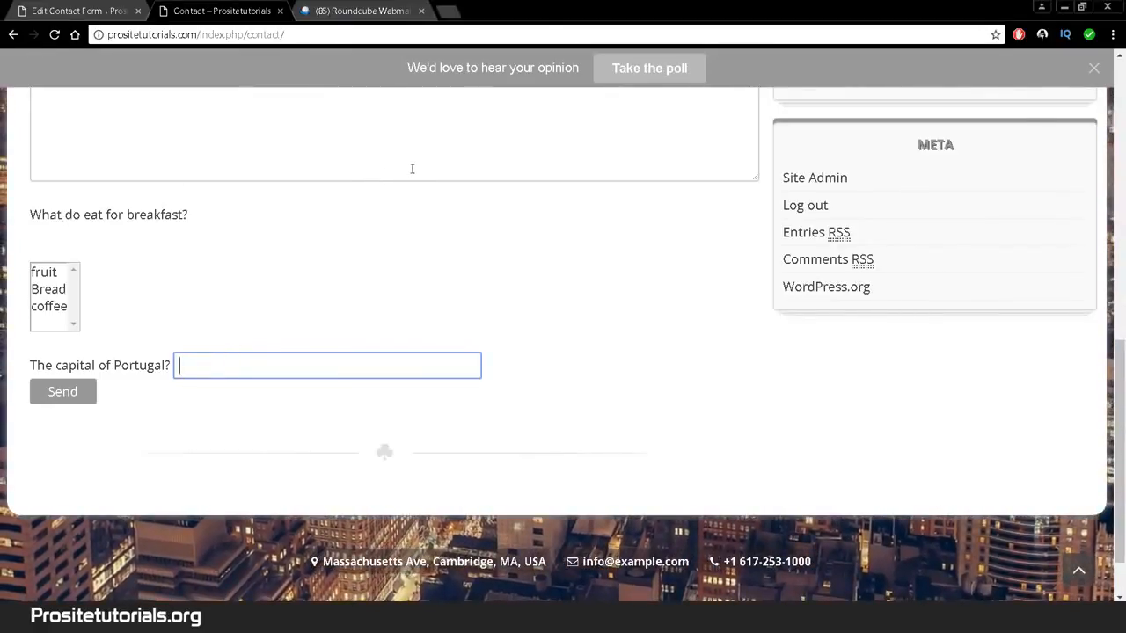
{"action": "scroll", "coordinate": [416, 239], "scroll_direction": "down", "scroll_amount": 1}
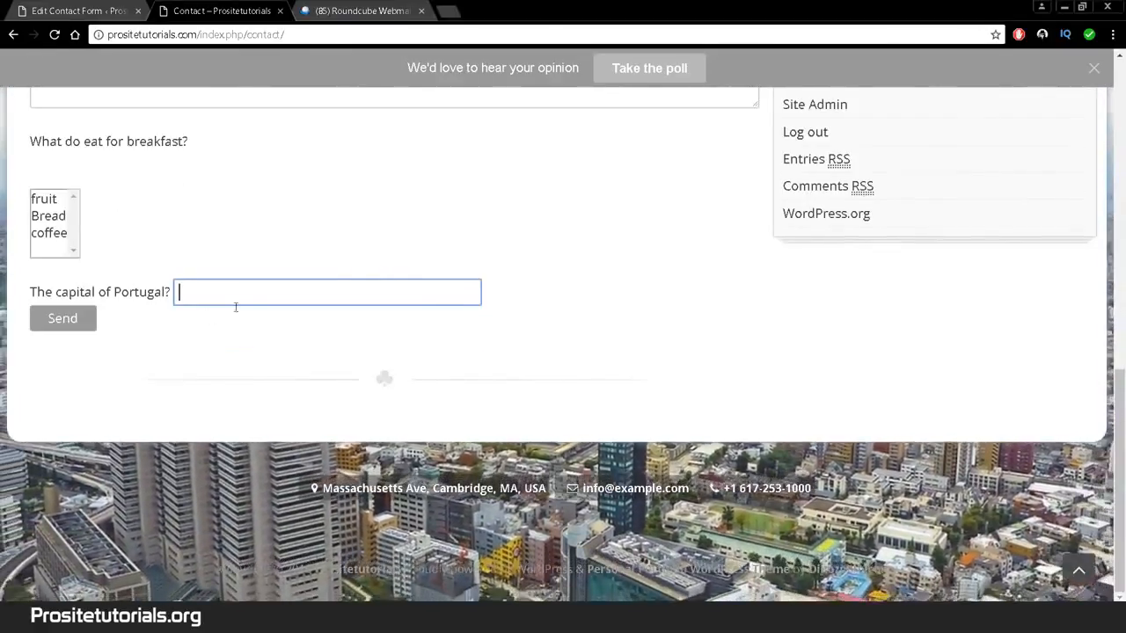
{"action": "scroll", "coordinate": [236, 307], "scroll_direction": "up", "scroll_amount": 3}
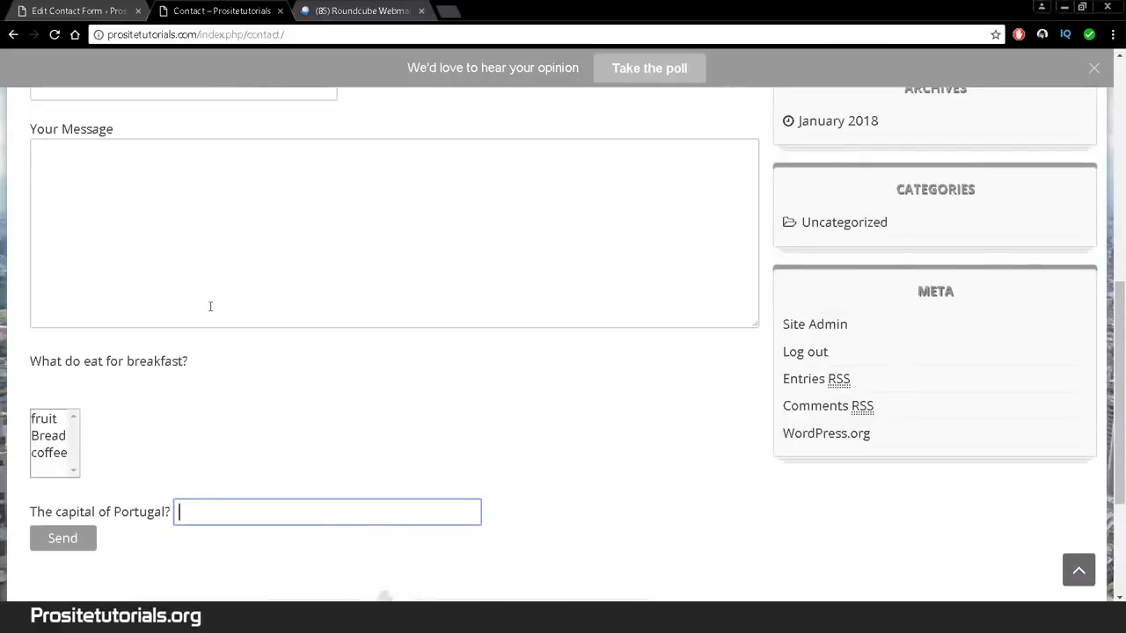
{"action": "scroll", "coordinate": [207, 302], "scroll_direction": "up", "scroll_amount": 1}
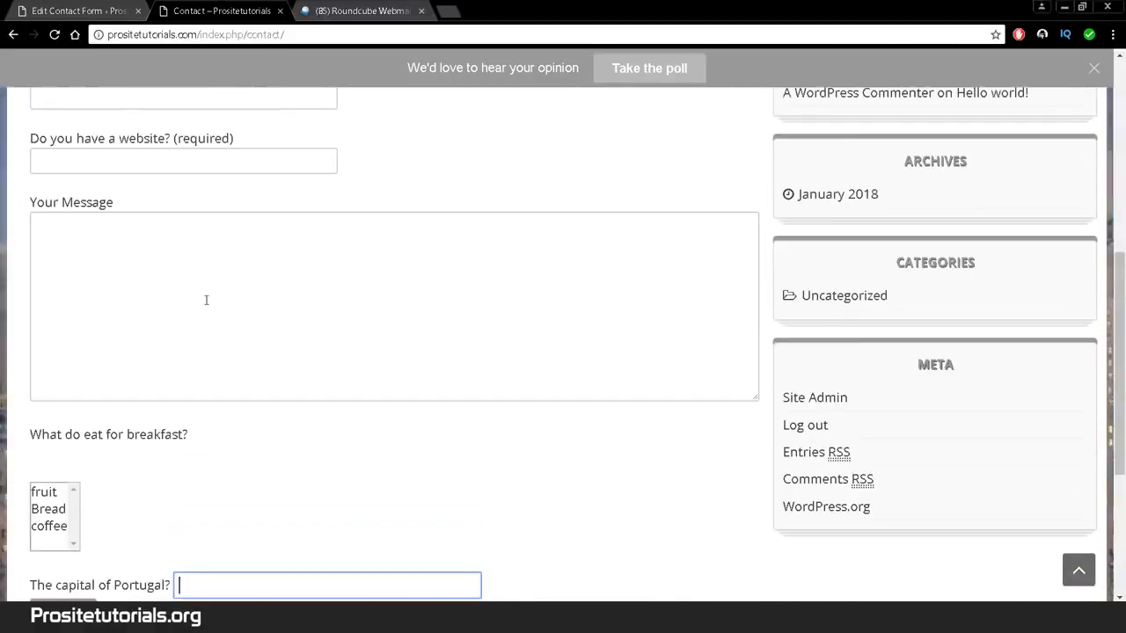
{"action": "scroll", "coordinate": [184, 371], "scroll_direction": "down", "scroll_amount": 1}
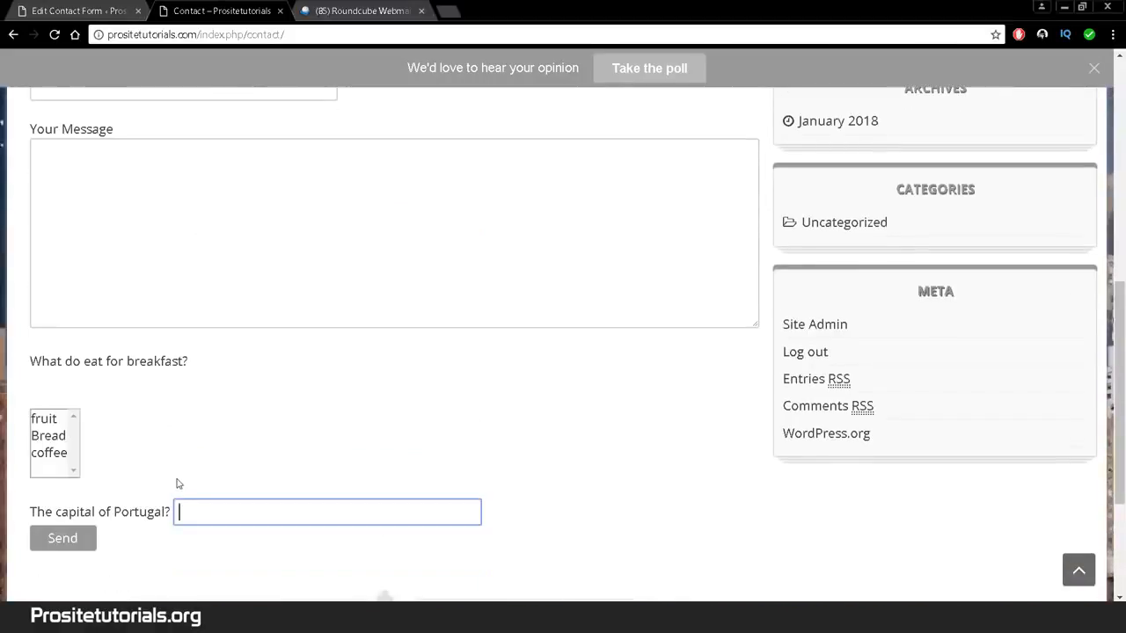
{"action": "type", "text": "Lisb"}
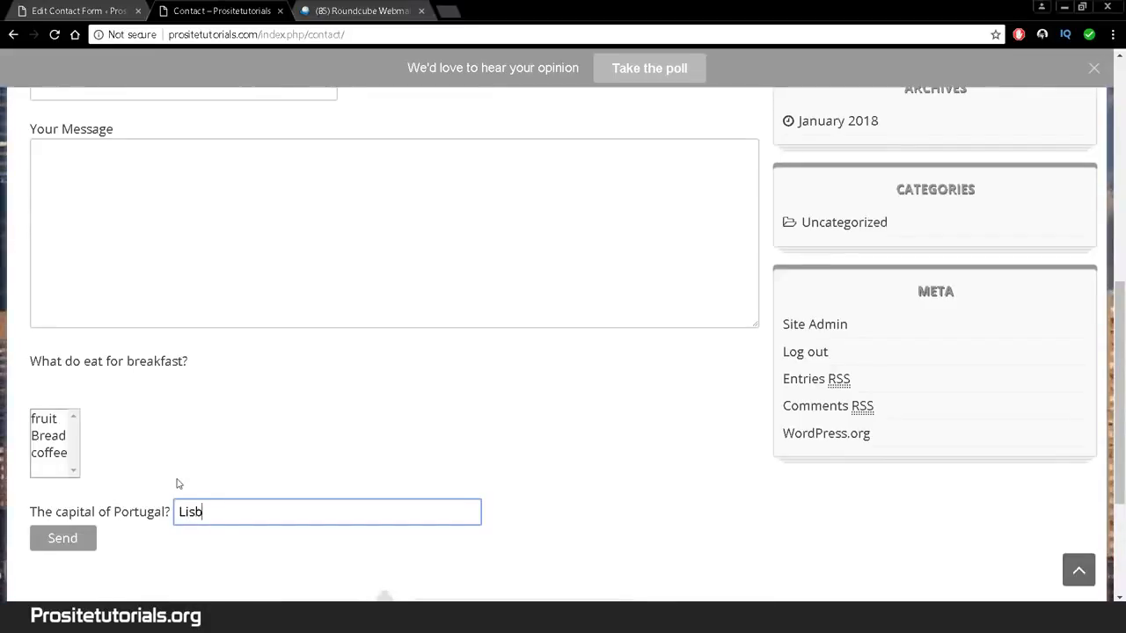
{"action": "type", "text": "on"}
{"action": "scroll", "coordinate": [188, 322], "scroll_direction": "up", "scroll_amount": 1}
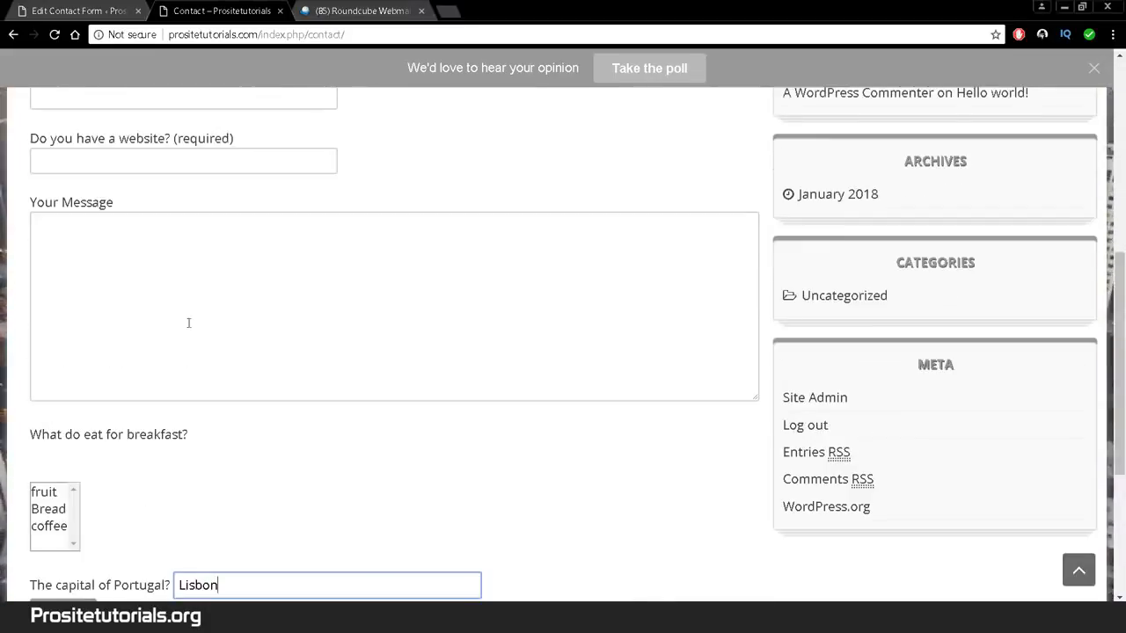
{"action": "scroll", "coordinate": [167, 337], "scroll_direction": "up", "scroll_amount": 2}
Step: Return to the form editor and delete the multiple-choice fruit, bread and coffee select tag and the quiz tag
{"action": "left_click", "coordinate": [80, 10]}
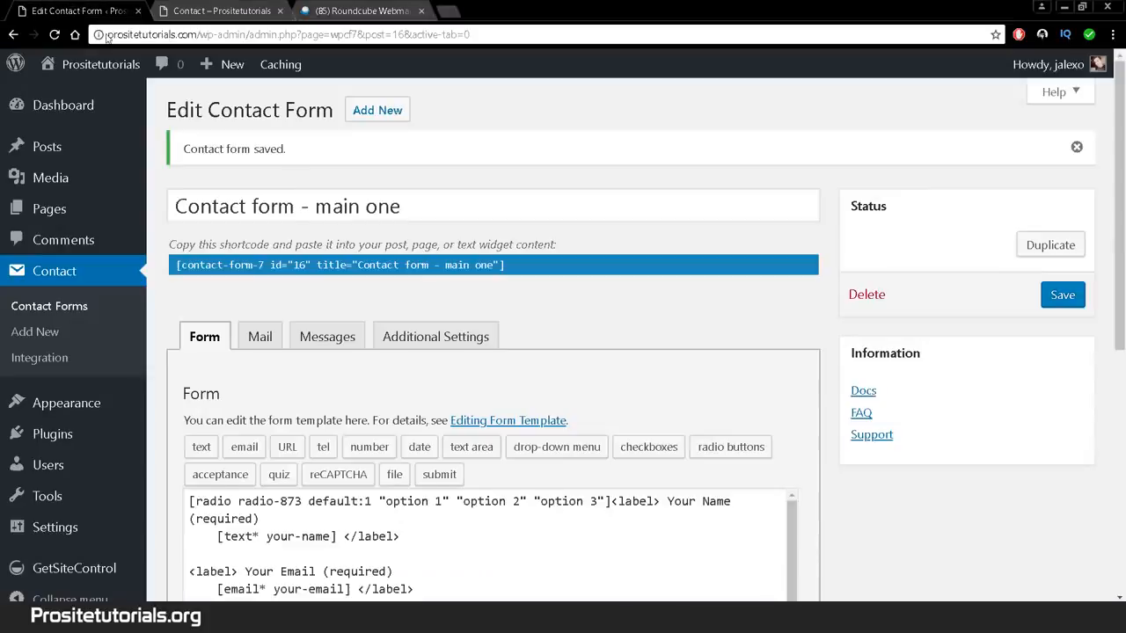
{"action": "scroll", "coordinate": [417, 457], "scroll_direction": "down", "scroll_amount": 3}
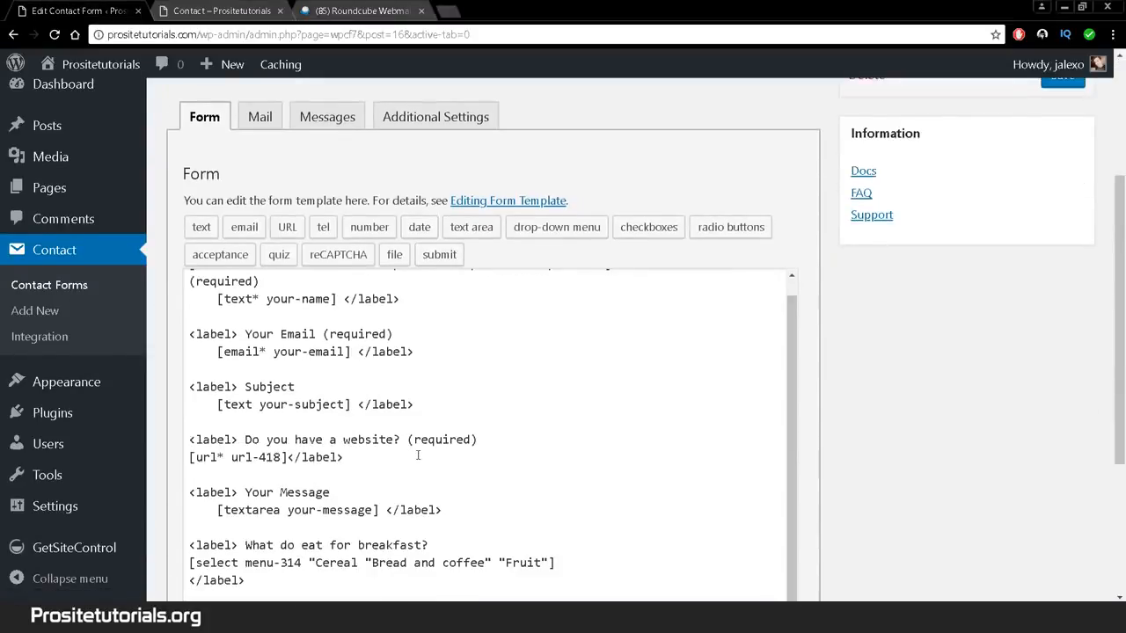
{"action": "scroll", "coordinate": [439, 484], "scroll_direction": "down", "scroll_amount": 2}
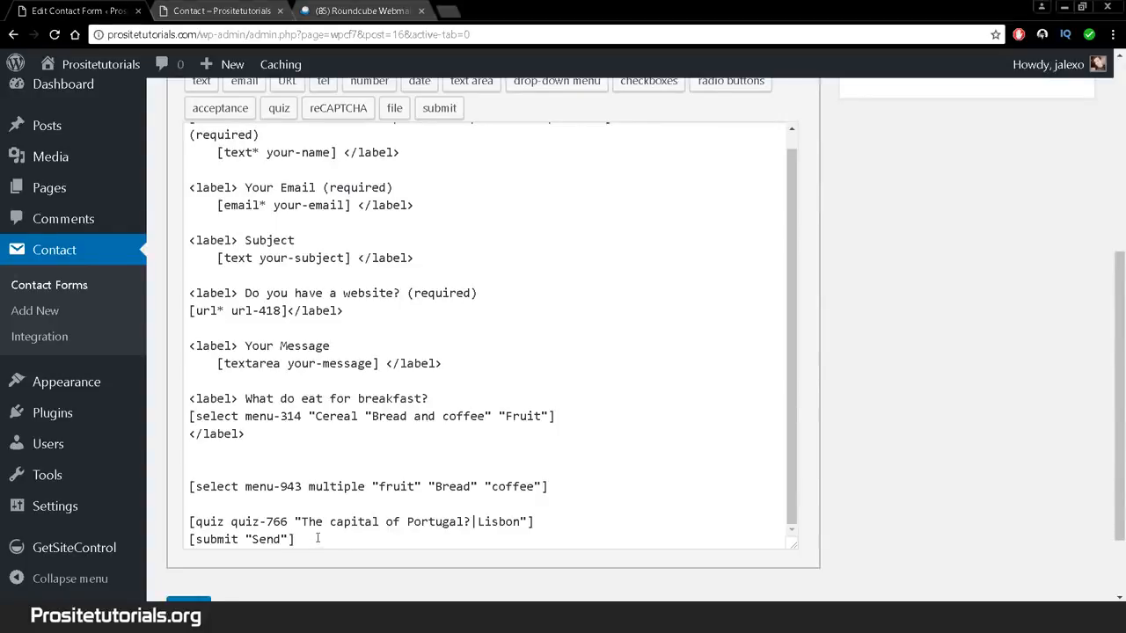
{"action": "left_click_drag", "start_coordinate": [594, 517], "coordinate": [276, 463]}
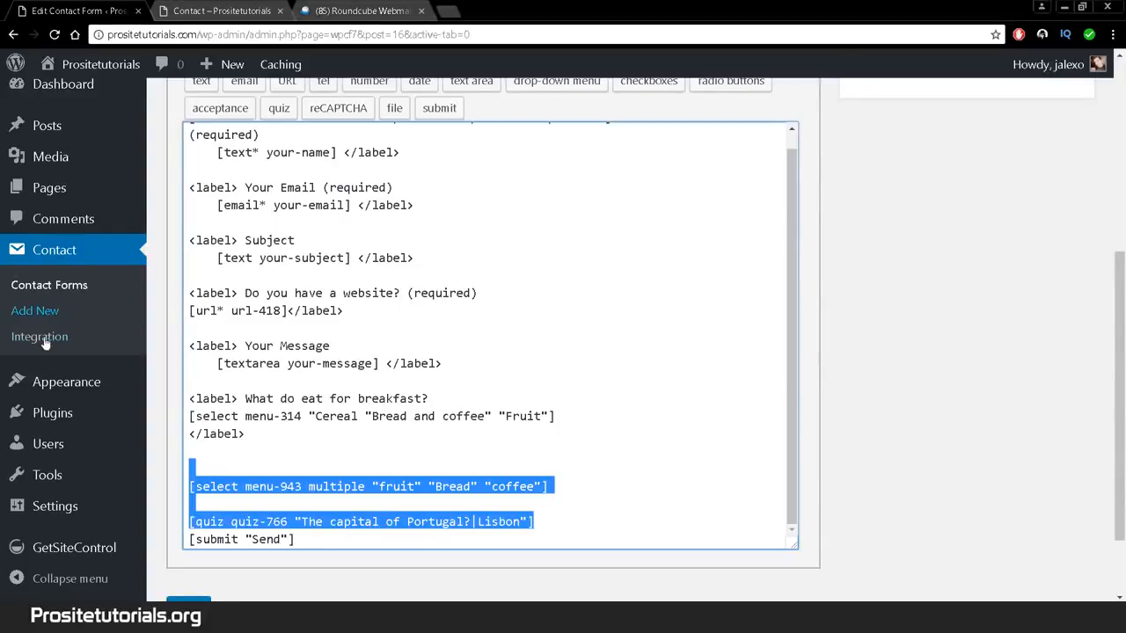
{"action": "scroll", "coordinate": [428, 264], "scroll_direction": "up", "scroll_amount": 1}
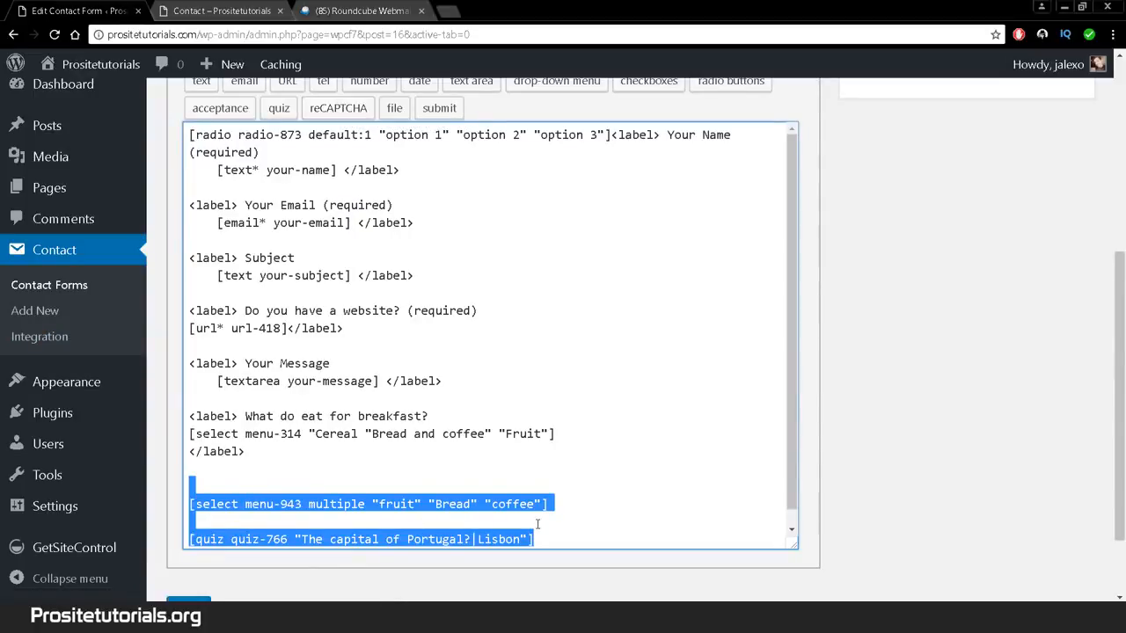
{"action": "key", "text": "BackSpace"}
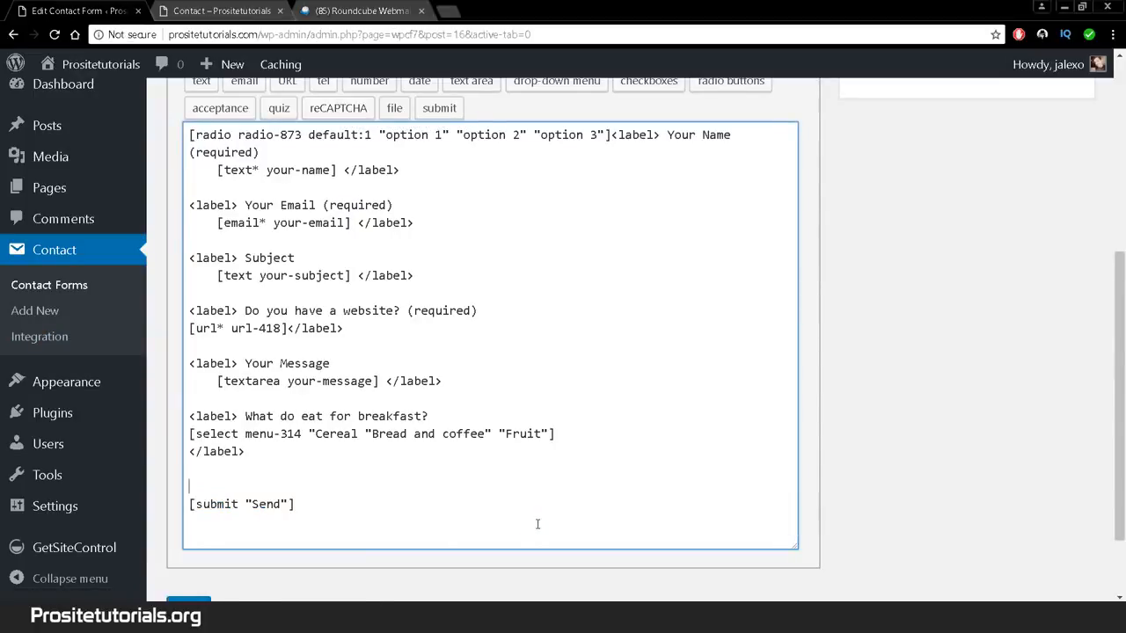
Step: Insert a non-required file upload tag above the submit tag, keeping the generator's default settings
{"action": "left_click", "coordinate": [395, 109]}
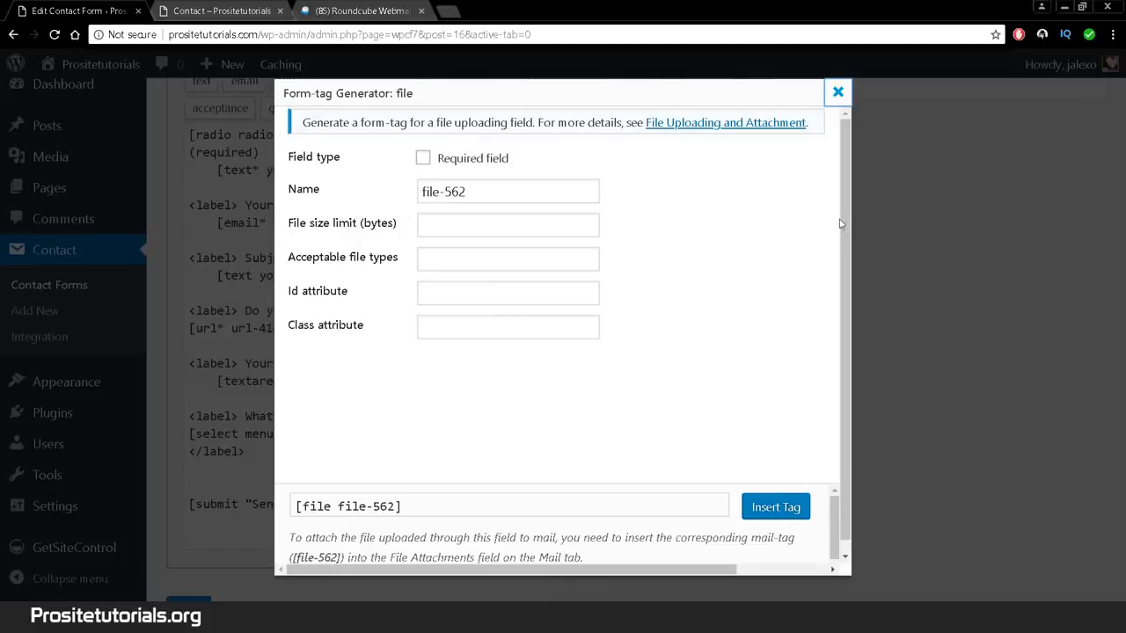
{"action": "scroll", "coordinate": [844, 217], "scroll_direction": "down", "scroll_amount": 1}
{"action": "left_click", "coordinate": [753, 494]}
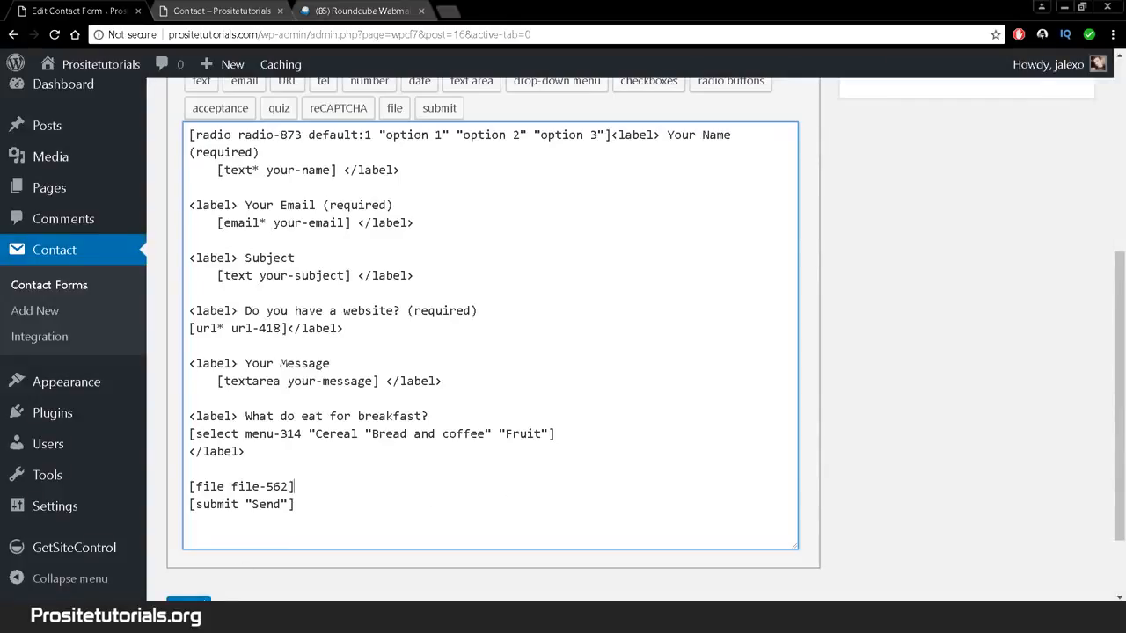
Step: Save the form and reload the live Contact page to view the file upload field
{"action": "left_click", "coordinate": [189, 600]}
{"action": "left_click", "coordinate": [195, 7]}
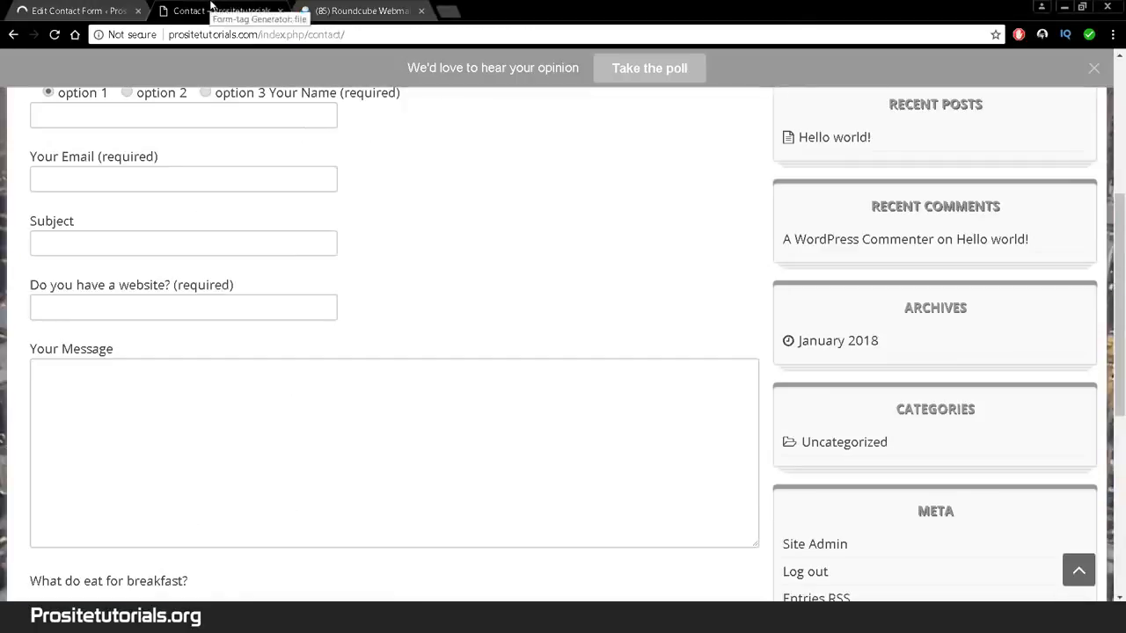
{"action": "left_click", "coordinate": [55, 35]}
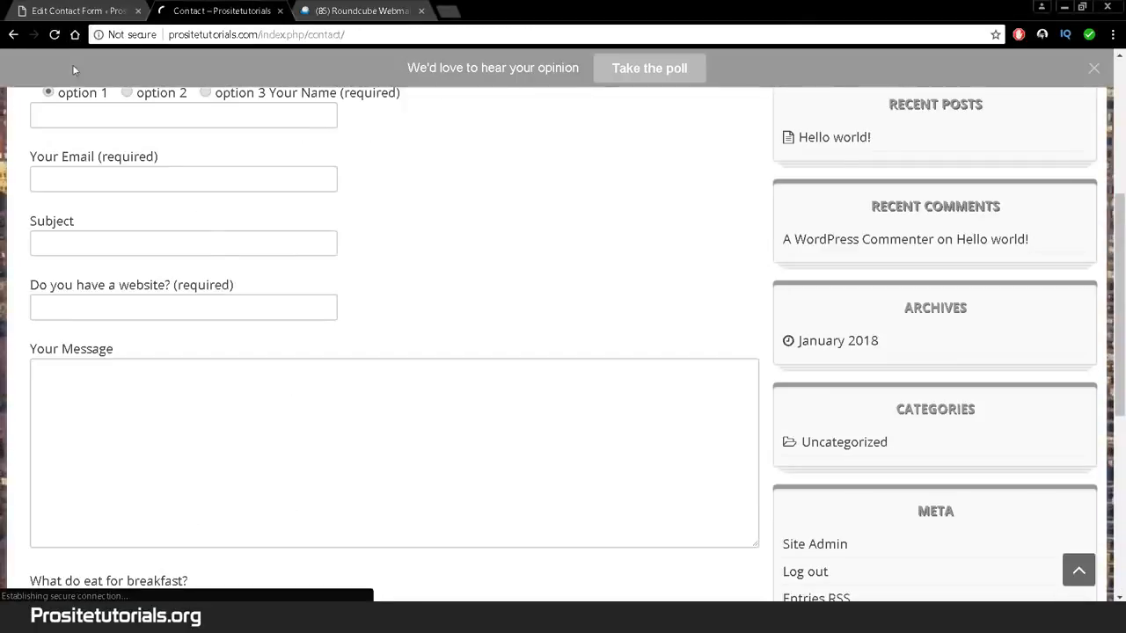
{"action": "scroll", "coordinate": [257, 290], "scroll_direction": "down", "scroll_amount": 2}
{"action": "scroll", "coordinate": [257, 290], "scroll_direction": "down", "scroll_amount": 1}
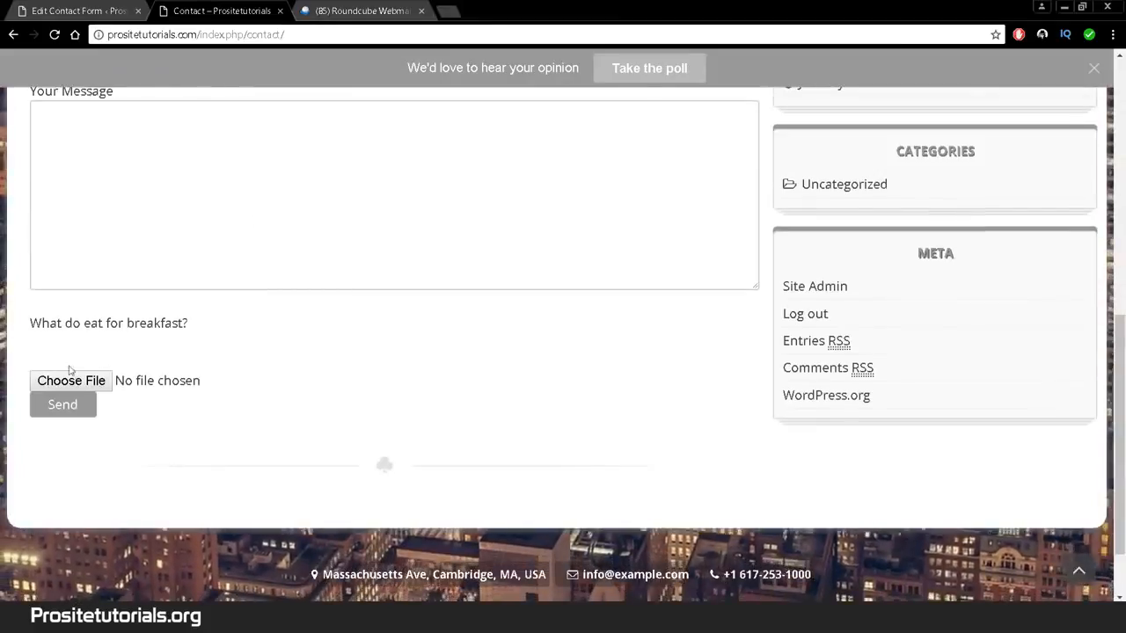
Step: Return to the form editor and delete the breakfast question label together with its drop-down tag
{"action": "left_click", "coordinate": [49, 7]}
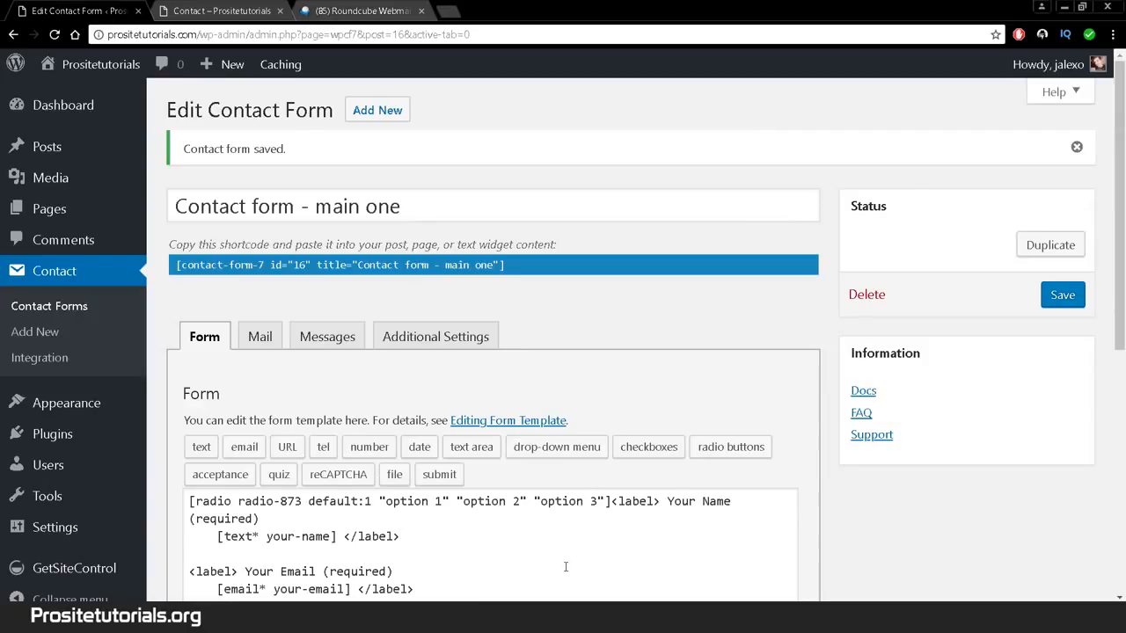
{"action": "scroll", "coordinate": [565, 568], "scroll_direction": "down", "scroll_amount": 4}
{"action": "left_click_drag", "start_coordinate": [244, 451], "coordinate": [253, 401]}
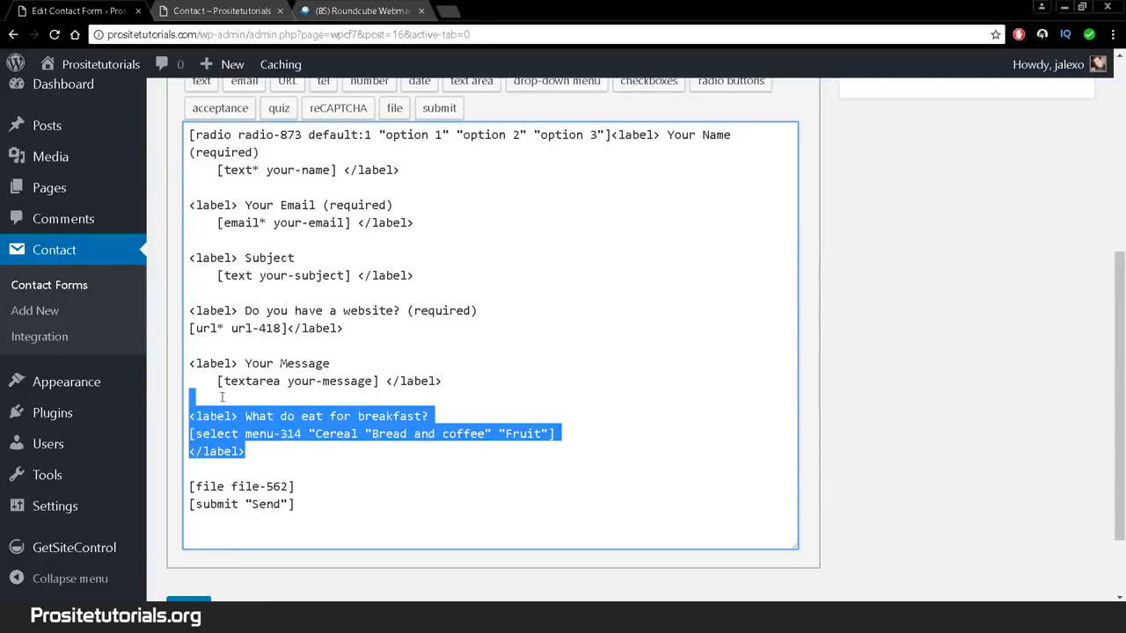
{"action": "key", "text": "BackSpace"}
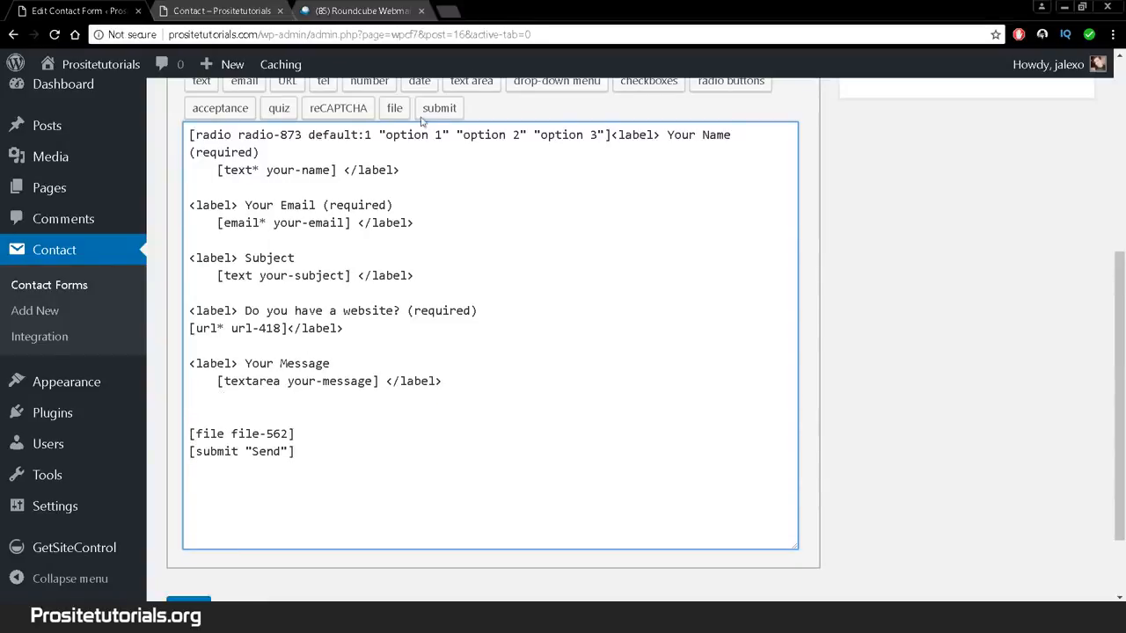
Step: Check the old form on the live Contact page, return to the editor and save the form without the breakfast question
{"action": "left_click", "coordinate": [223, 11]}
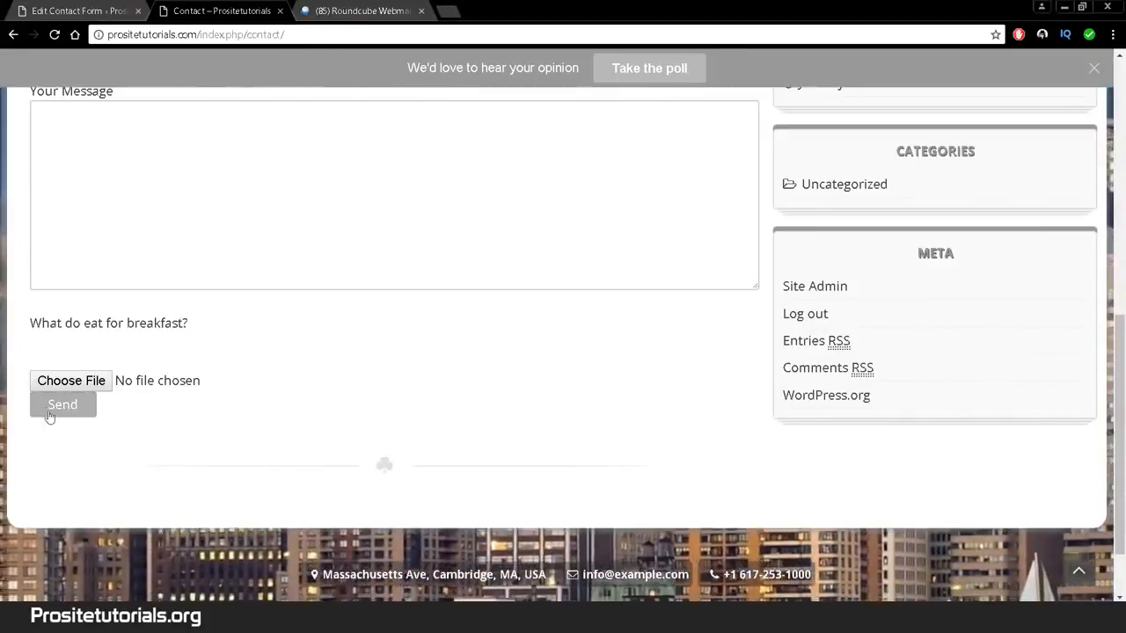
{"action": "left_click", "coordinate": [79, 11]}
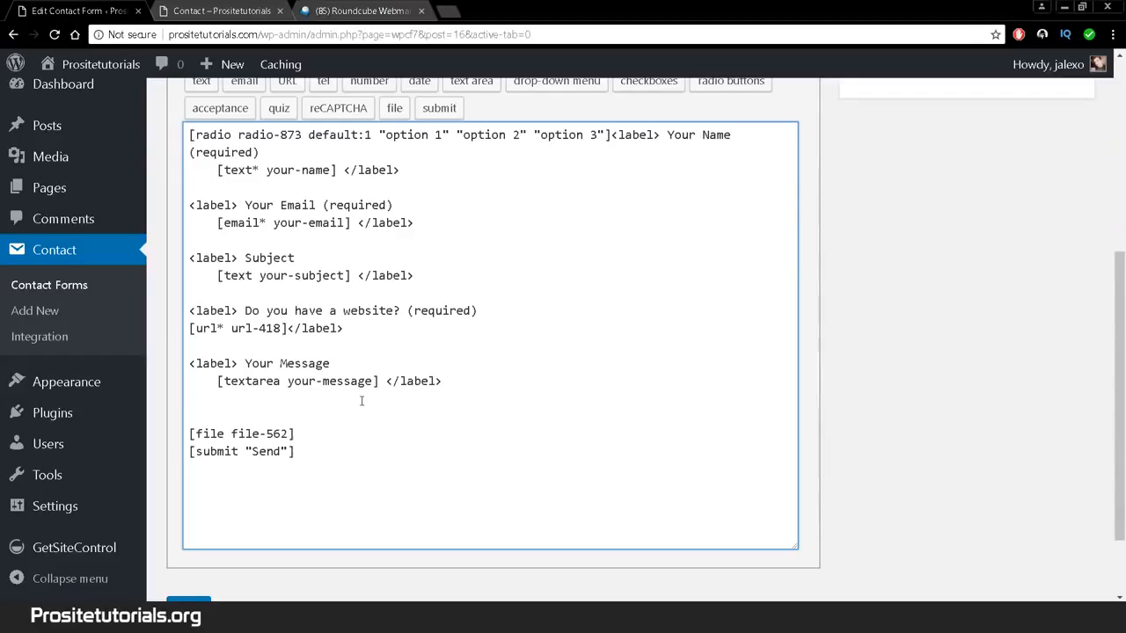
{"action": "scroll", "coordinate": [361, 401], "scroll_direction": "up", "scroll_amount": 3}
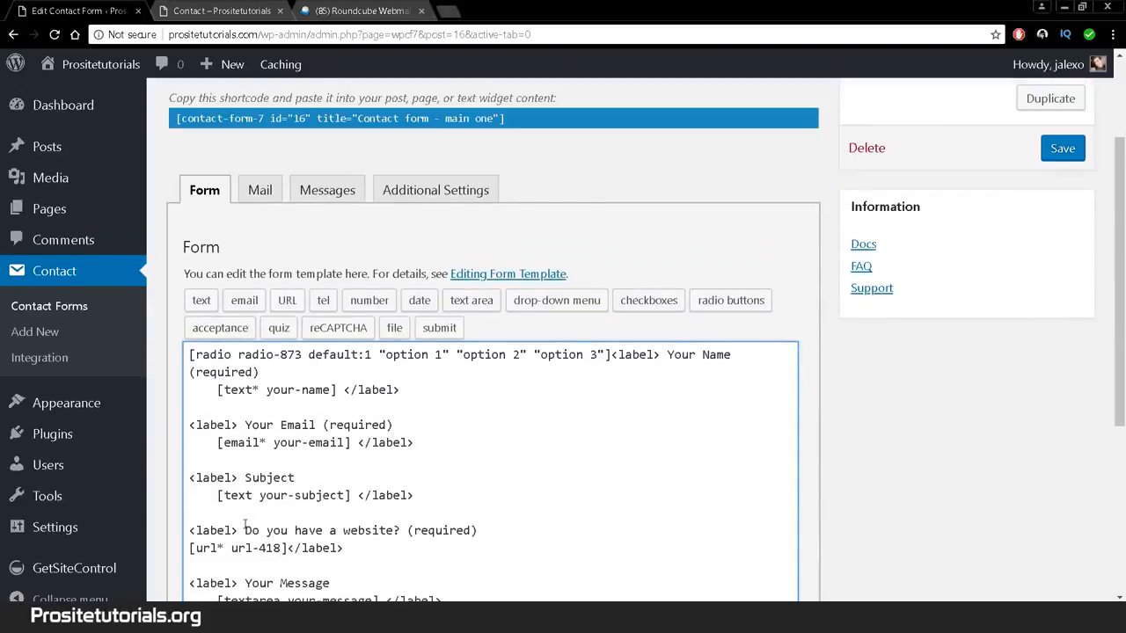
{"action": "scroll", "coordinate": [224, 554], "scroll_direction": "down", "scroll_amount": 4}
{"action": "left_click", "coordinate": [202, 512]}
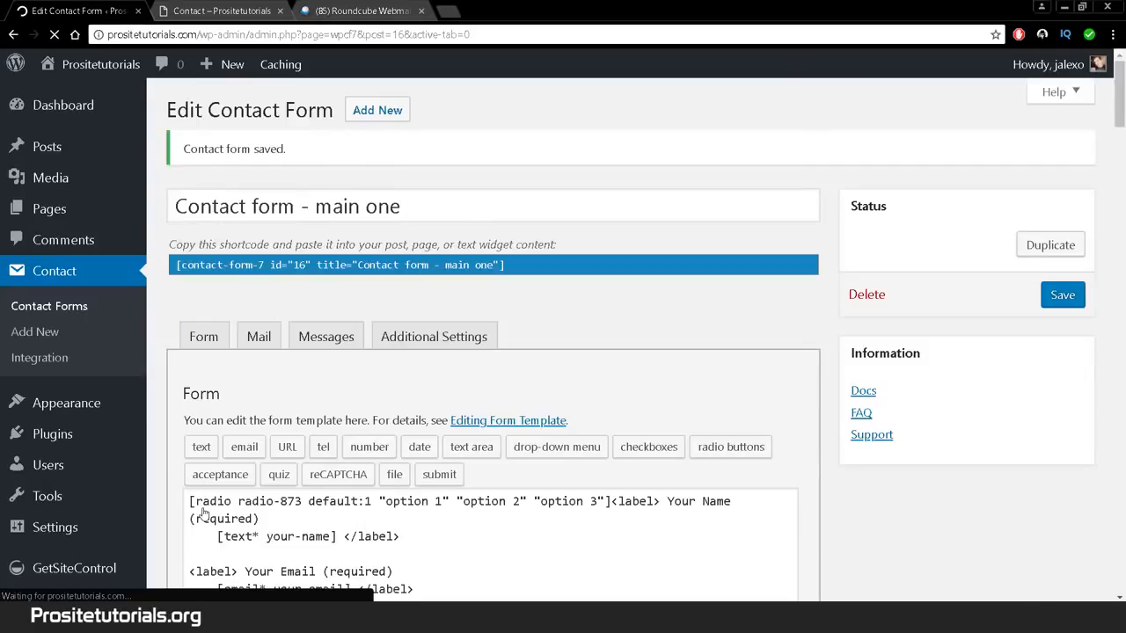
Step: Reload the live Contact page and review the updated form's fields from name to message
{"action": "left_click", "coordinate": [215, 10]}
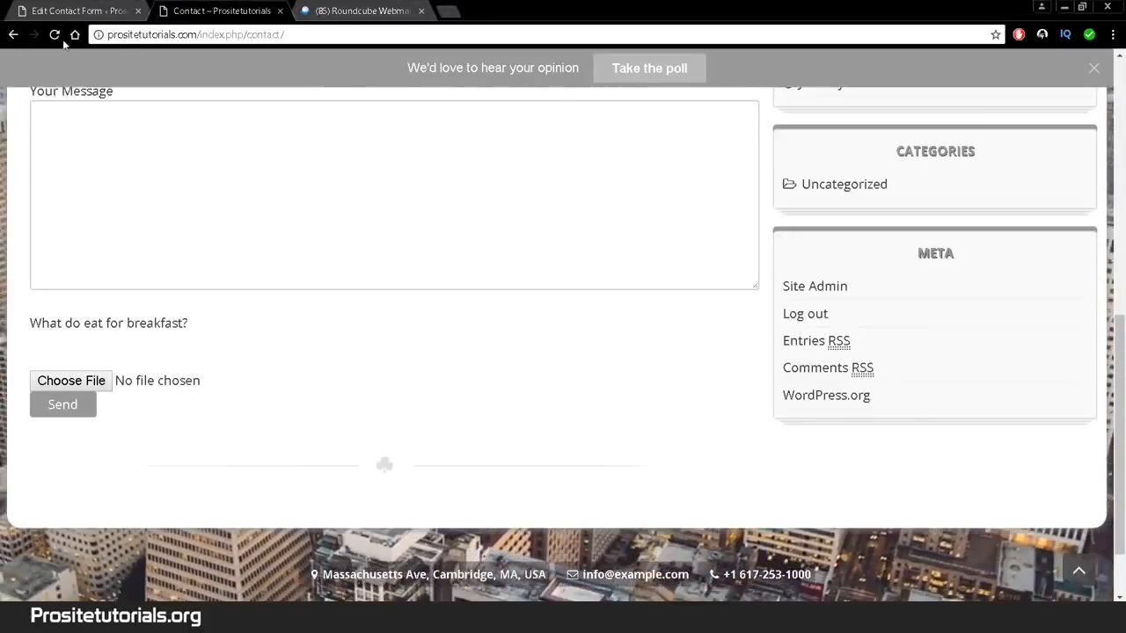
{"action": "left_click", "coordinate": [53, 34]}
{"action": "scroll", "coordinate": [97, 173], "scroll_direction": "up", "scroll_amount": 2}
{"action": "scroll", "coordinate": [97, 174], "scroll_direction": "up", "scroll_amount": 2}
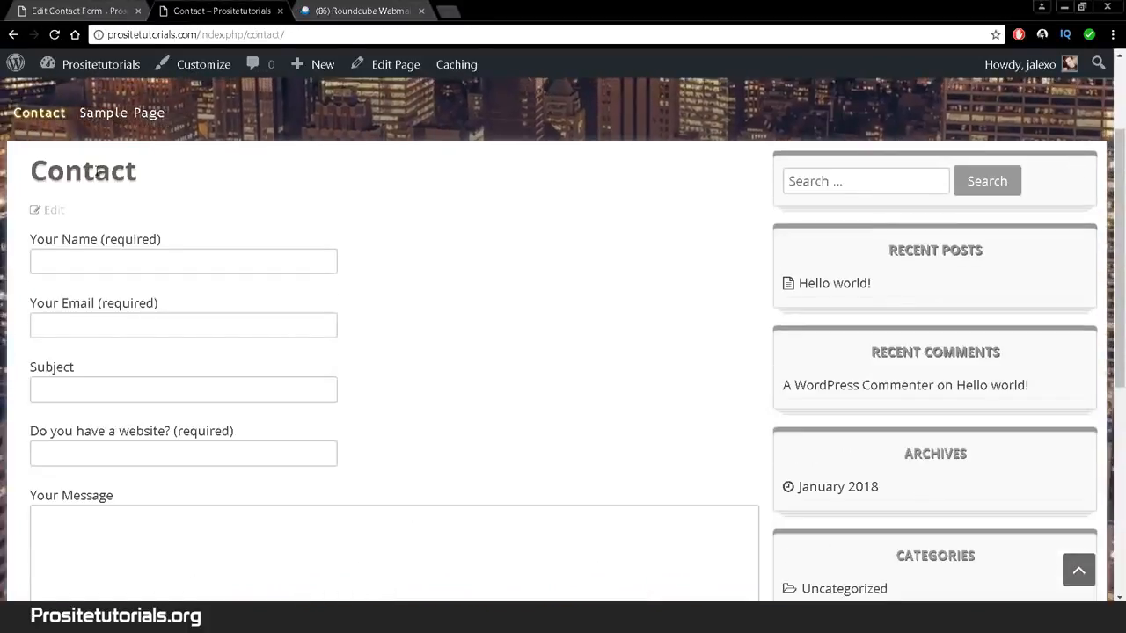
{"action": "scroll", "coordinate": [128, 242], "scroll_direction": "down", "scroll_amount": 1}
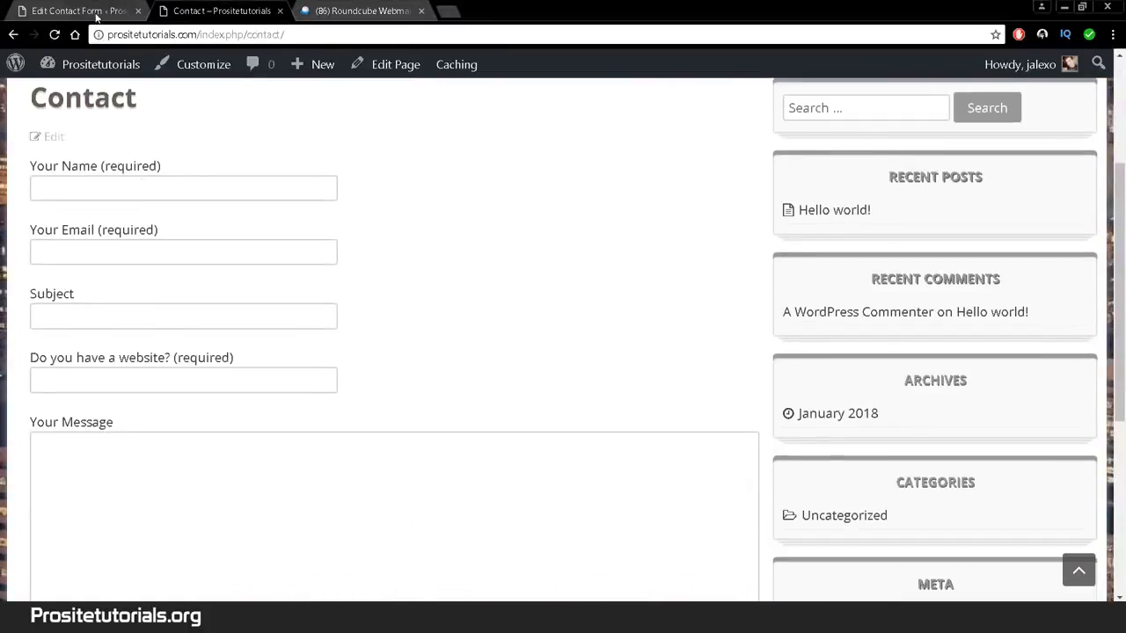
Step: Return to the form editor and examine the mail template's available mail-tags and recipient address
{"action": "left_click", "coordinate": [96, 15]}
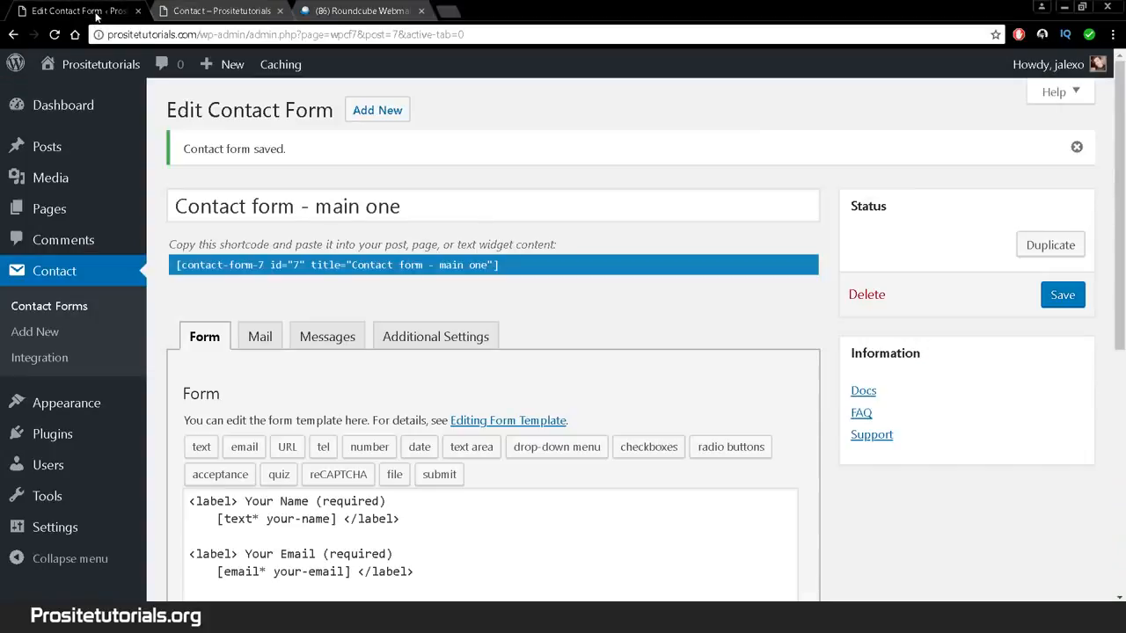
{"action": "left_click", "coordinate": [257, 339]}
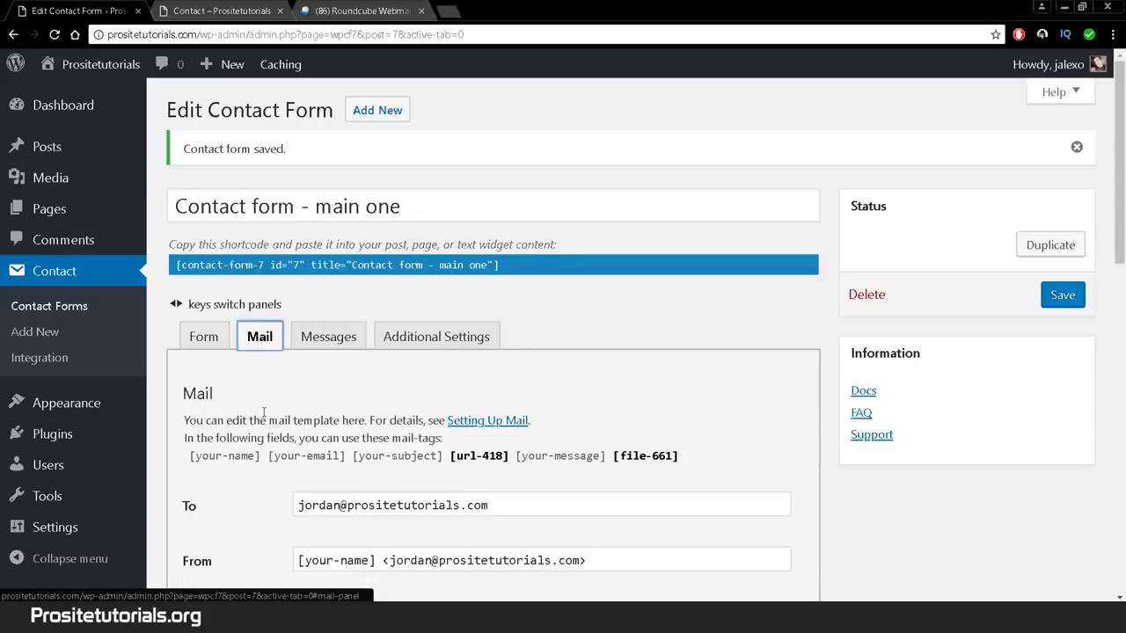
{"action": "scroll", "coordinate": [272, 399], "scroll_direction": "down", "scroll_amount": 1}
{"action": "scroll", "coordinate": [283, 335], "scroll_direction": "down", "scroll_amount": 1}
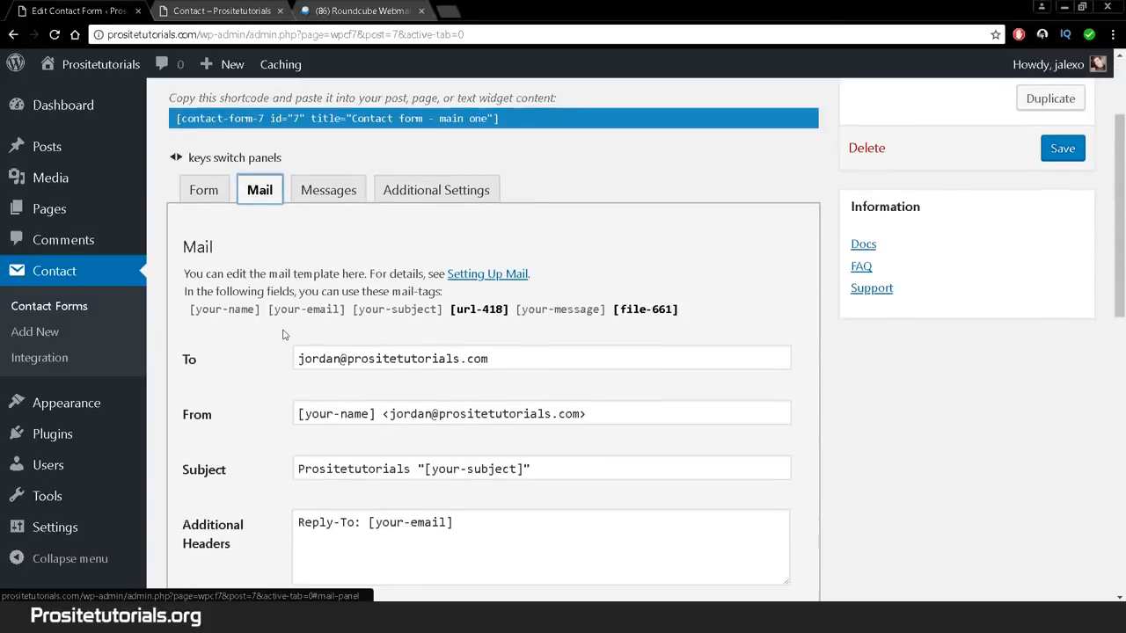
{"action": "scroll", "coordinate": [284, 334], "scroll_direction": "up", "scroll_amount": 1}
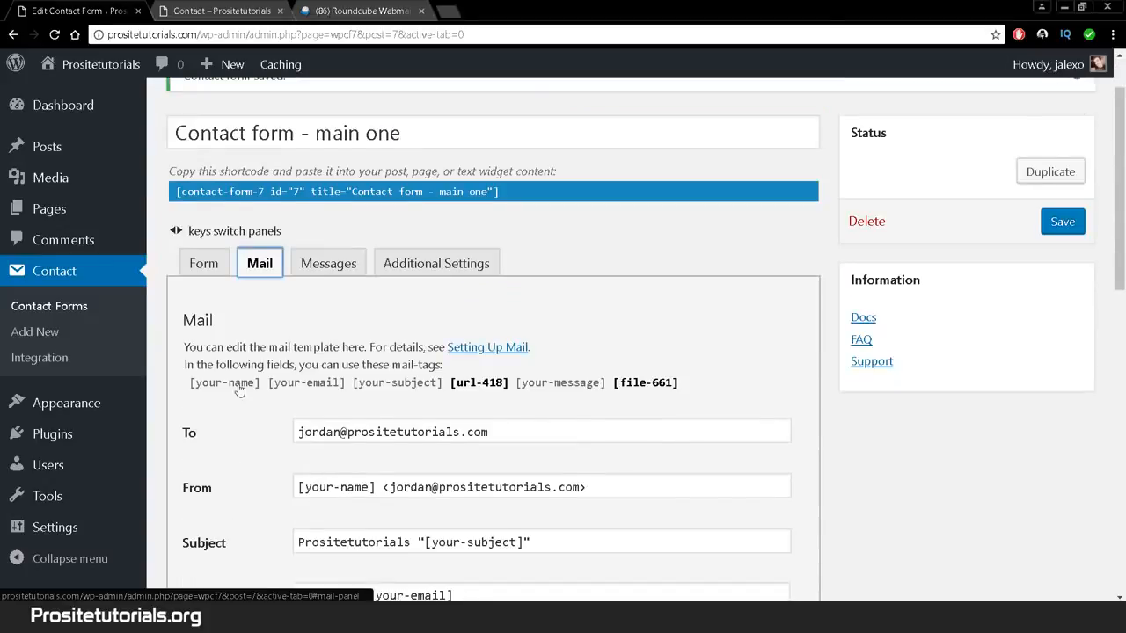
{"action": "scroll", "coordinate": [240, 389], "scroll_direction": "down", "scroll_amount": 1}
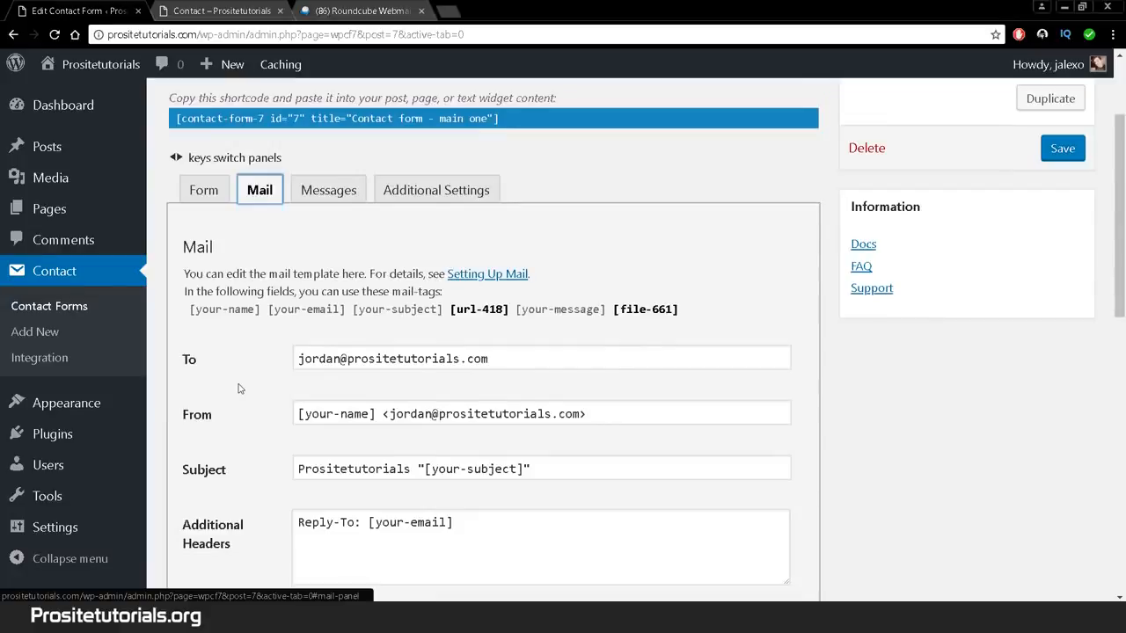
{"action": "left_click_drag", "start_coordinate": [546, 354], "coordinate": [296, 363]}
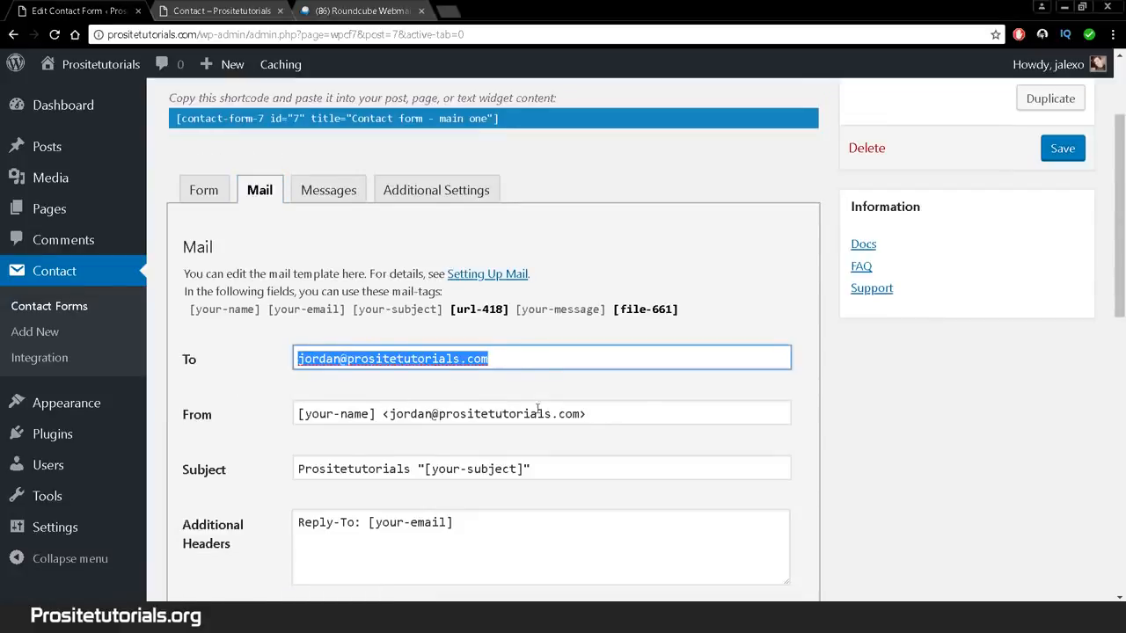
{"action": "scroll", "coordinate": [537, 409], "scroll_direction": "up", "scroll_amount": 1}
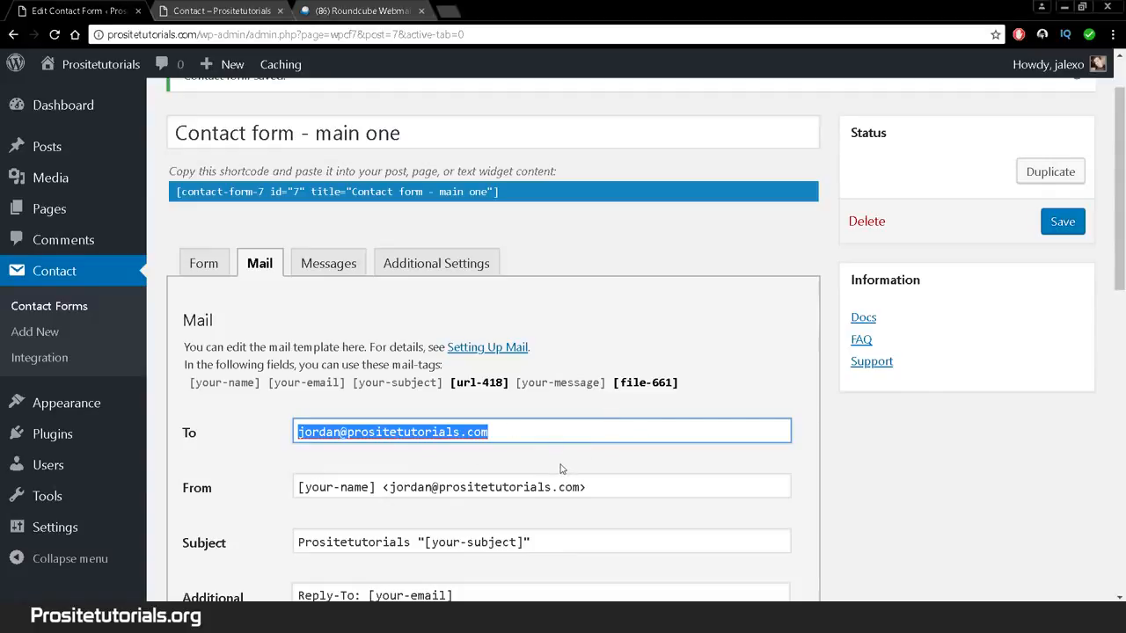
{"action": "scroll", "coordinate": [549, 468], "scroll_direction": "down", "scroll_amount": 2}
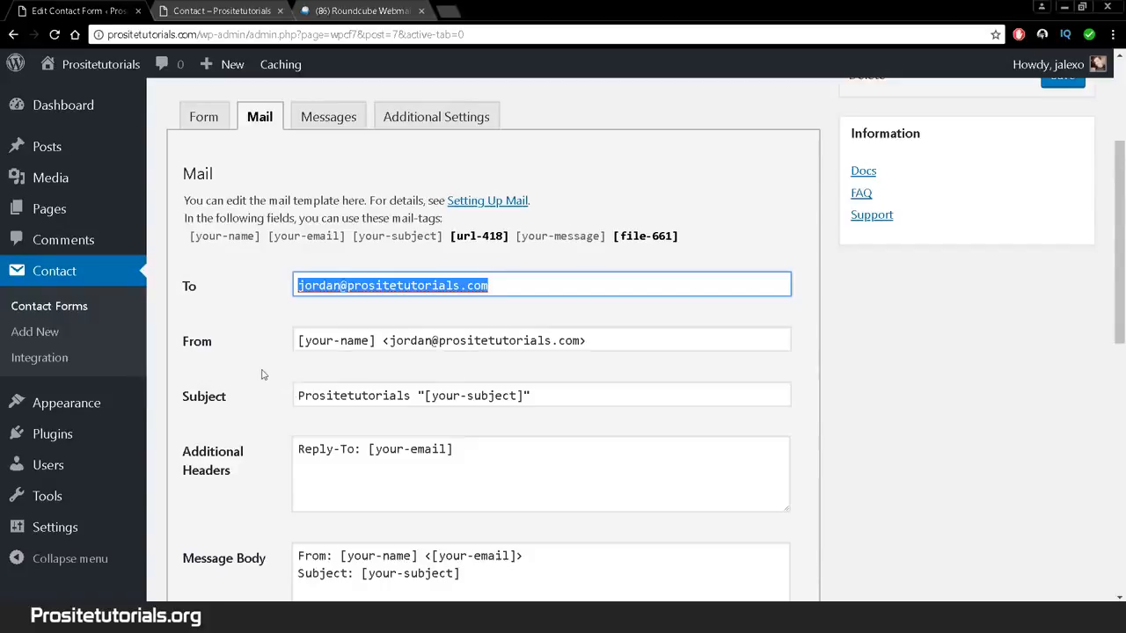
Step: Examine the mail-tags used in the mail template's From, Subject and Additional Headers fields
{"action": "left_click", "coordinate": [376, 338]}
{"action": "left_click_drag", "start_coordinate": [1122, 248], "coordinate": [1122, 261]}
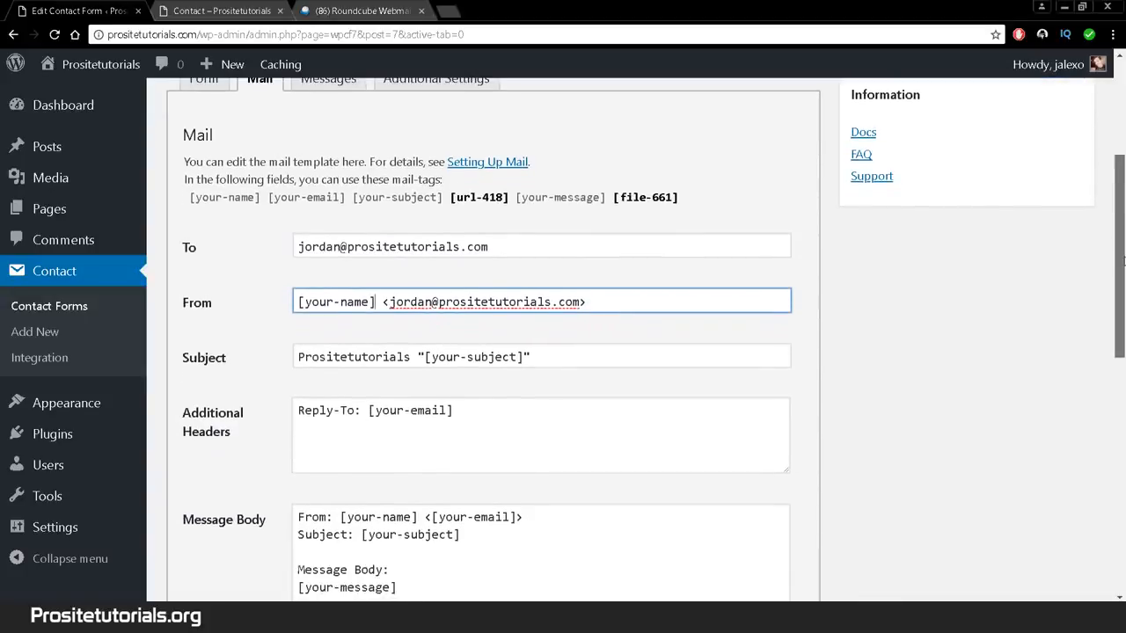
{"action": "left_click_drag", "start_coordinate": [304, 301], "coordinate": [367, 301]}
{"action": "scroll", "coordinate": [406, 424], "scroll_direction": "down", "scroll_amount": 1}
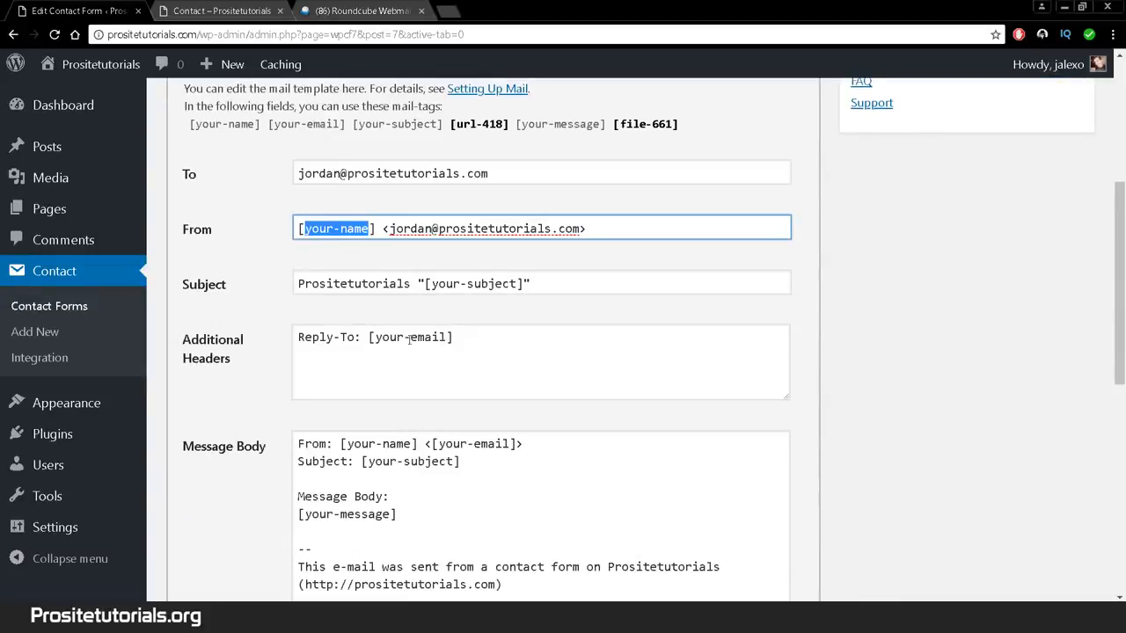
{"action": "left_click_drag", "start_coordinate": [431, 282], "coordinate": [459, 283]}
{"action": "scroll", "coordinate": [391, 376], "scroll_direction": "down", "scroll_amount": 1}
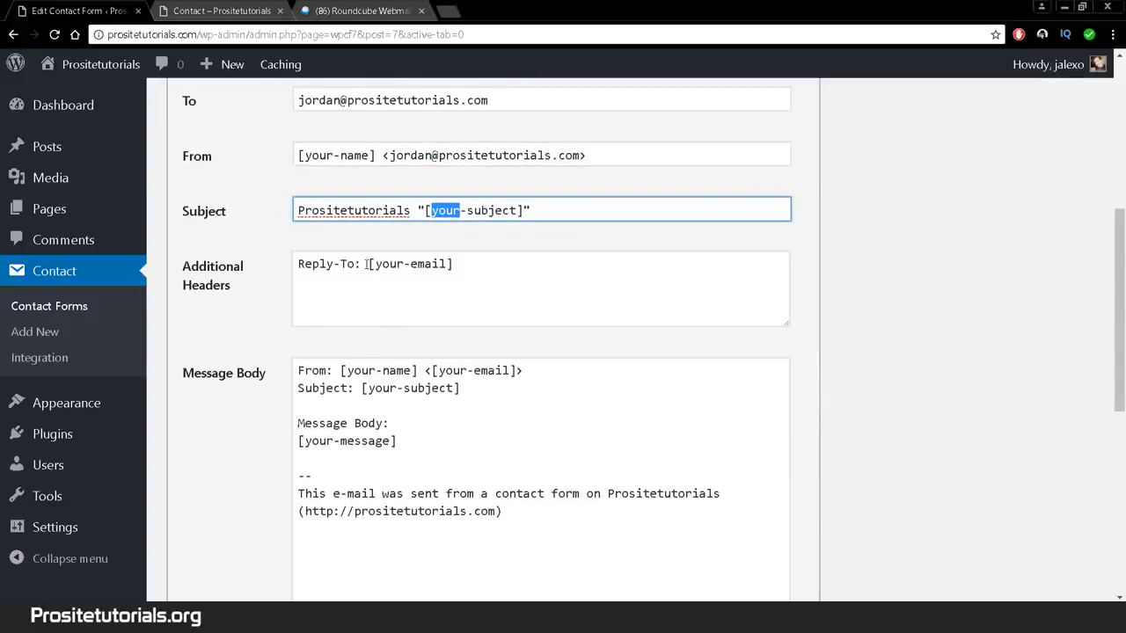
{"action": "left_click_drag", "start_coordinate": [366, 264], "coordinate": [444, 340]}
{"action": "scroll", "coordinate": [443, 335], "scroll_direction": "down", "scroll_amount": 1}
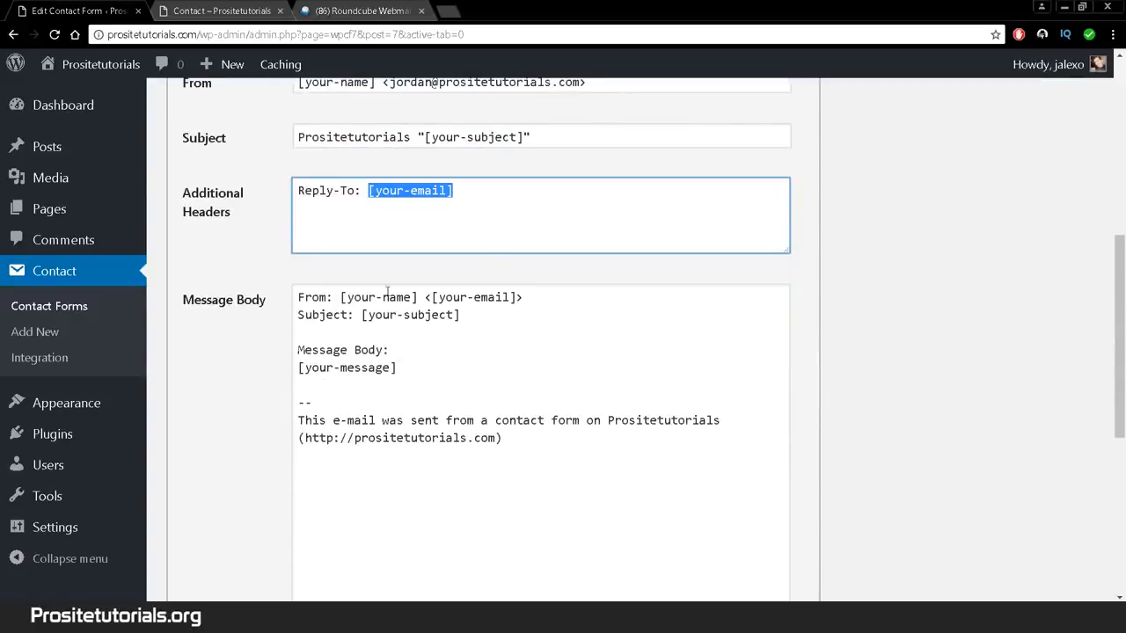
Step: Review the mail template's message body, file attachments and Mail (2) option, and save the contact form
{"action": "left_click", "coordinate": [373, 401]}
{"action": "scroll", "coordinate": [396, 454], "scroll_direction": "down", "scroll_amount": 3}
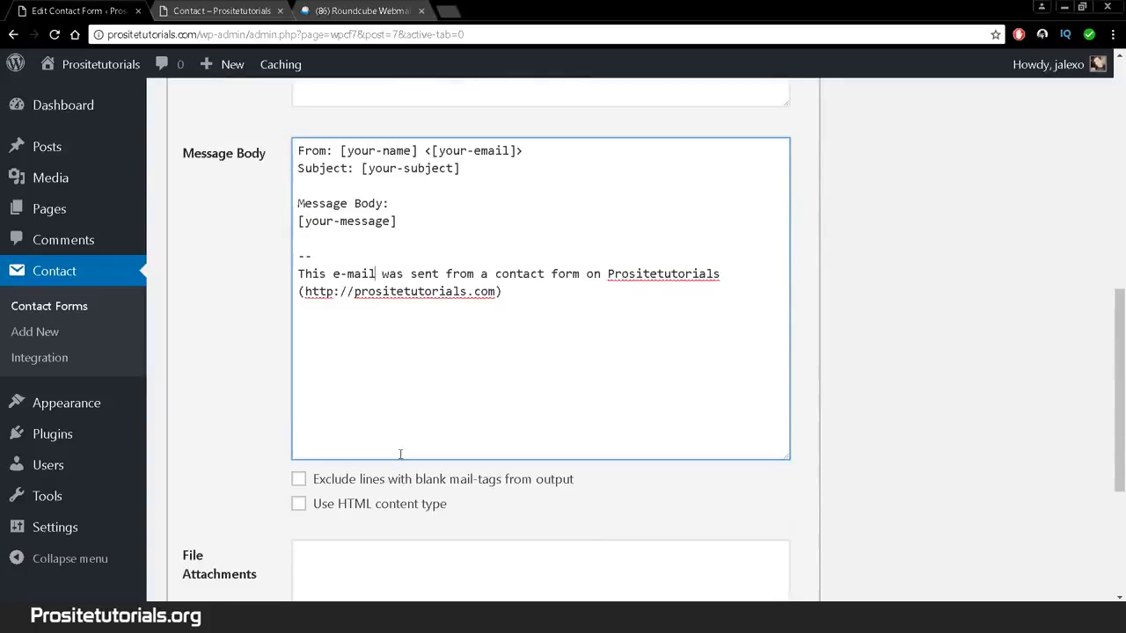
{"action": "scroll", "coordinate": [404, 449], "scroll_direction": "down", "scroll_amount": 2}
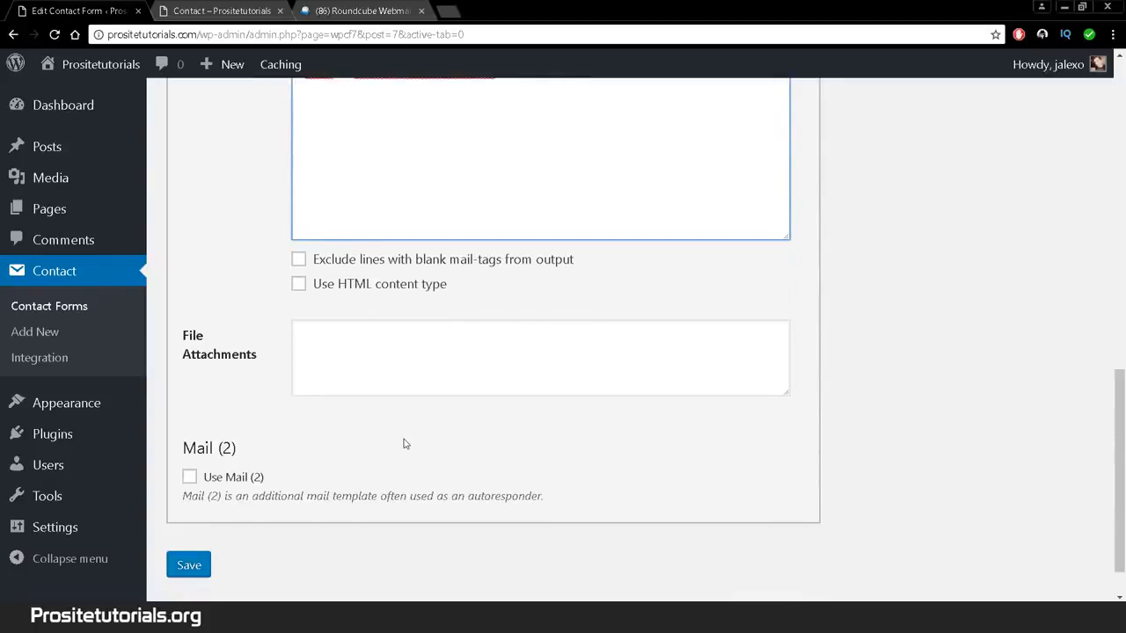
{"action": "scroll", "coordinate": [404, 443], "scroll_direction": "up", "scroll_amount": 5}
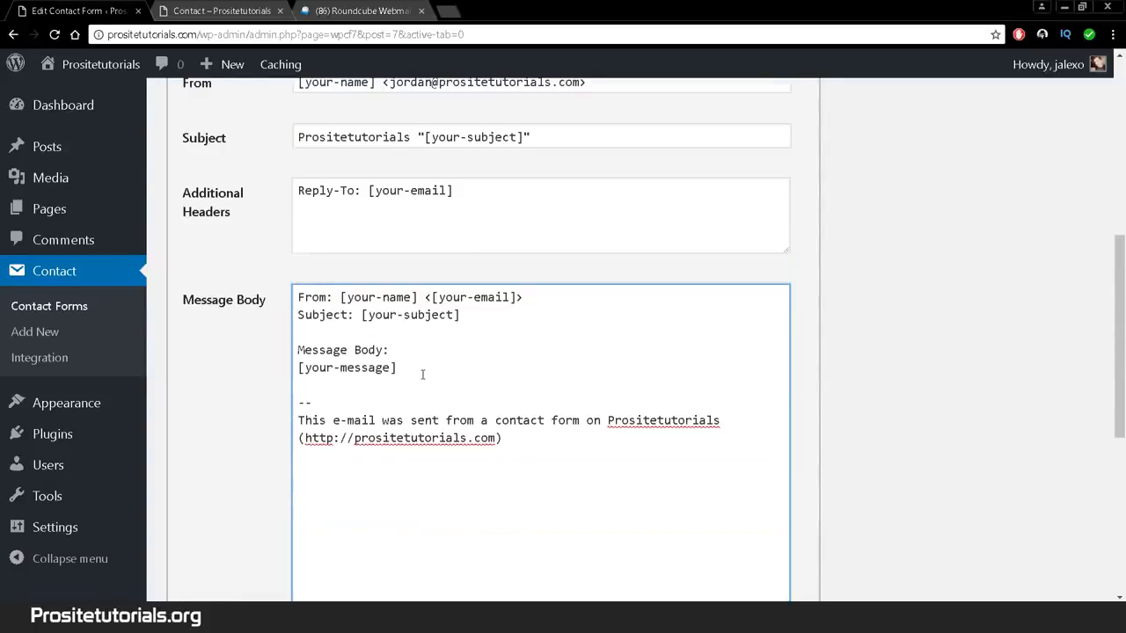
{"action": "scroll", "coordinate": [417, 287], "scroll_direction": "up", "scroll_amount": 4}
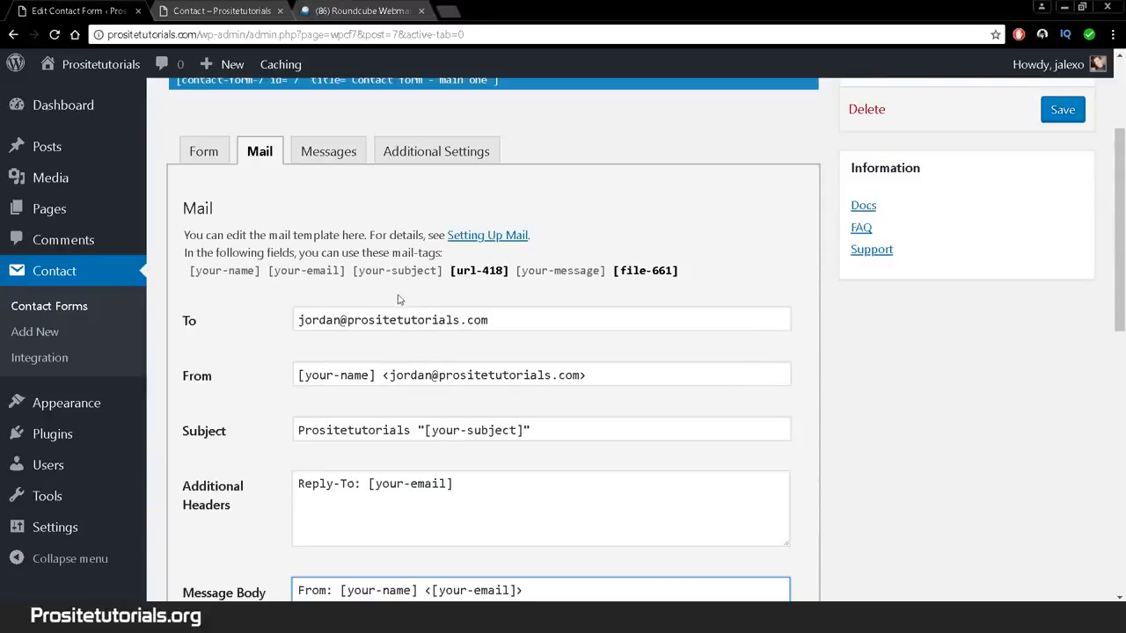
{"action": "scroll", "coordinate": [398, 319], "scroll_direction": "down", "scroll_amount": 9}
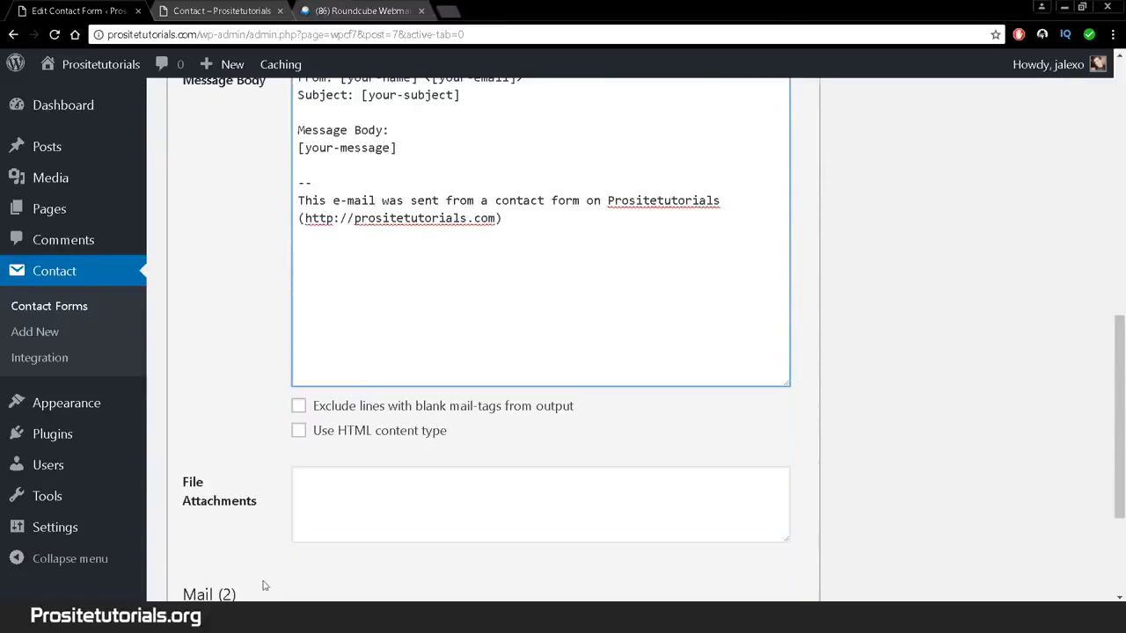
{"action": "left_click", "coordinate": [175, 511]}
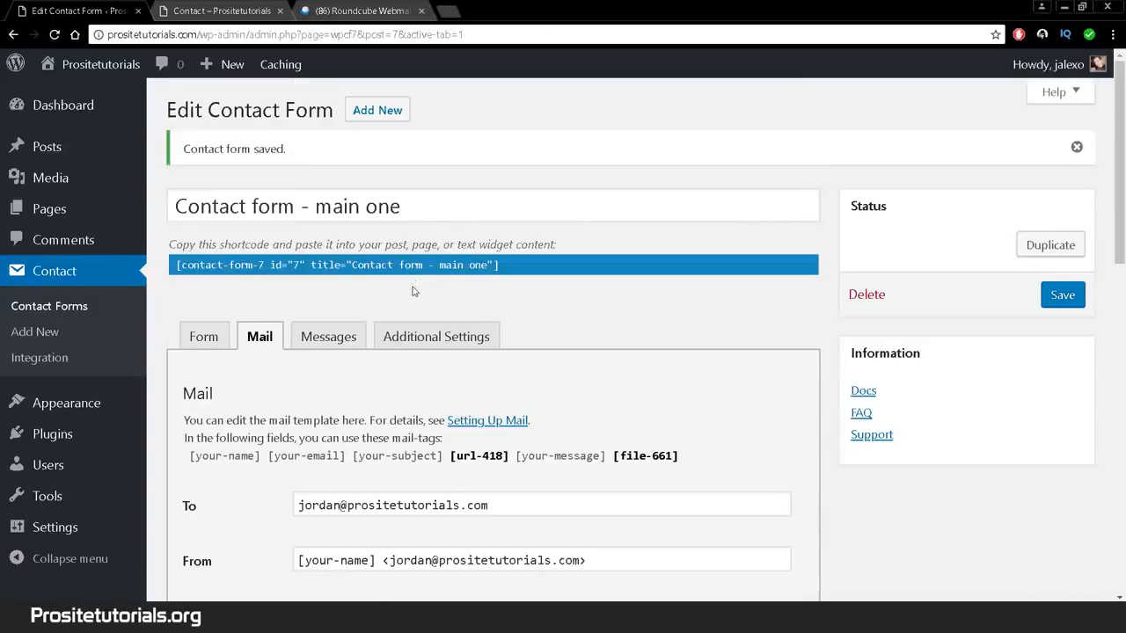
Step: Open the Setting Up Mail documentation in a new tab, skim it down to the email problems section and close it
{"action": "scroll", "coordinate": [413, 302], "scroll_direction": "down", "scroll_amount": 1}
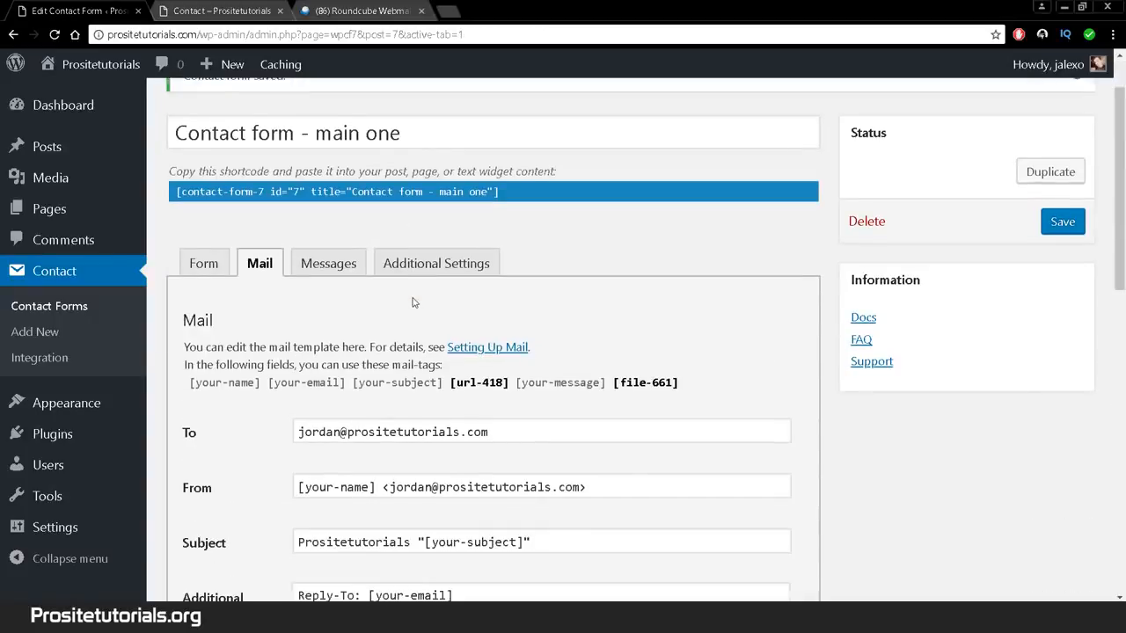
{"action": "right_click", "coordinate": [484, 349]}
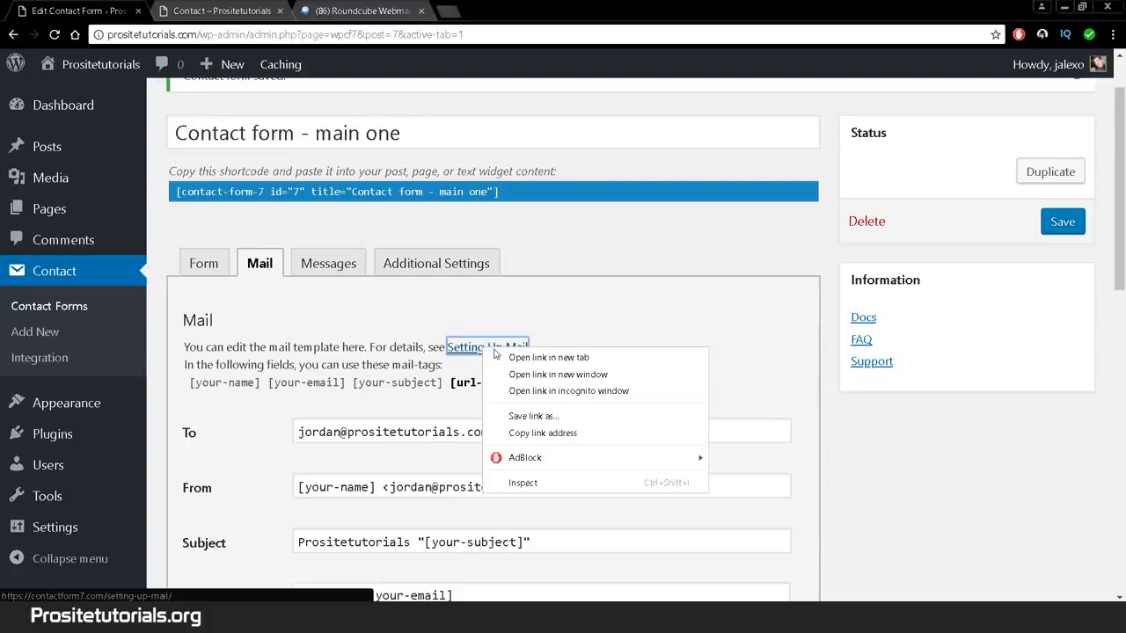
{"action": "left_click", "coordinate": [519, 357]}
{"action": "key", "text": "ctrl+Tab"}
{"action": "scroll", "coordinate": [272, 283], "scroll_direction": "down", "scroll_amount": 3}
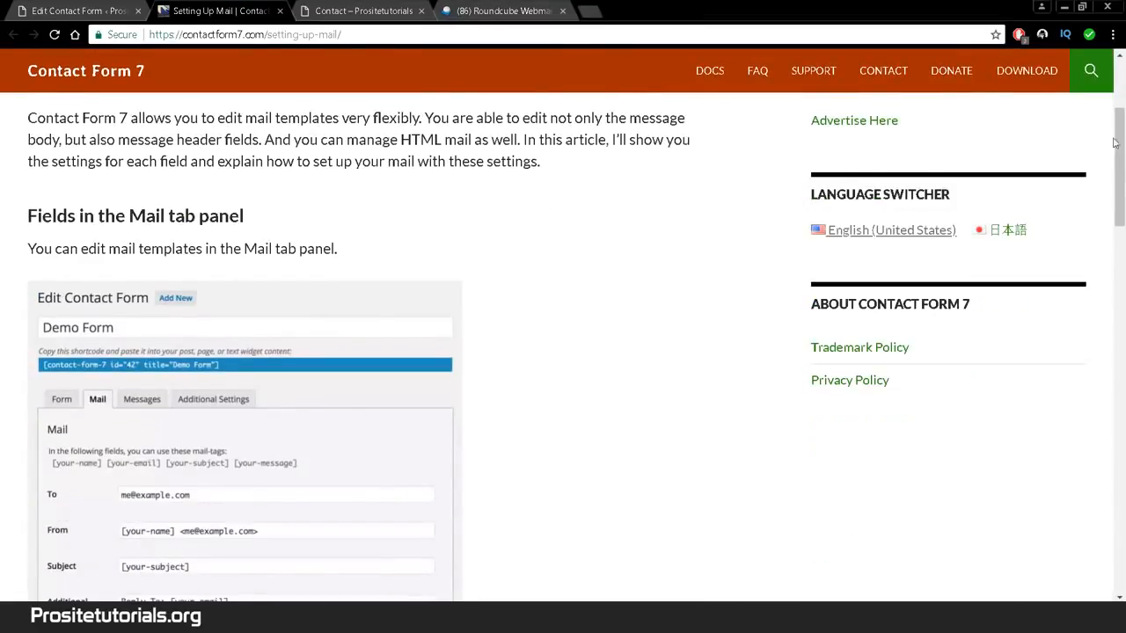
{"action": "left_click_drag", "start_coordinate": [1113, 147], "coordinate": [1122, 503]}
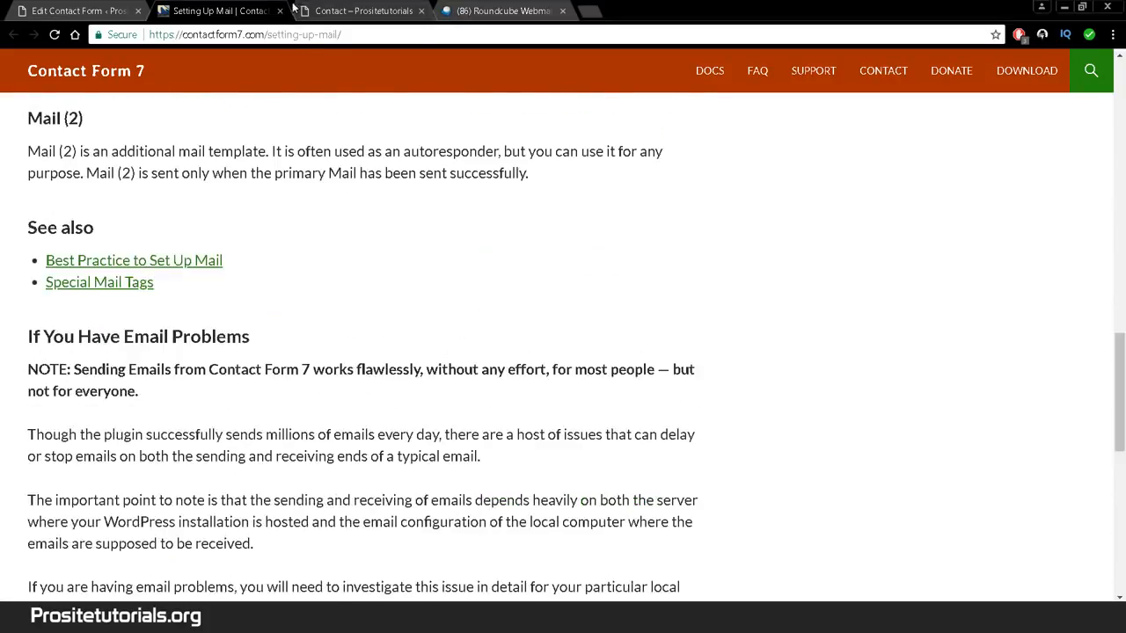
{"action": "left_click", "coordinate": [279, 11]}
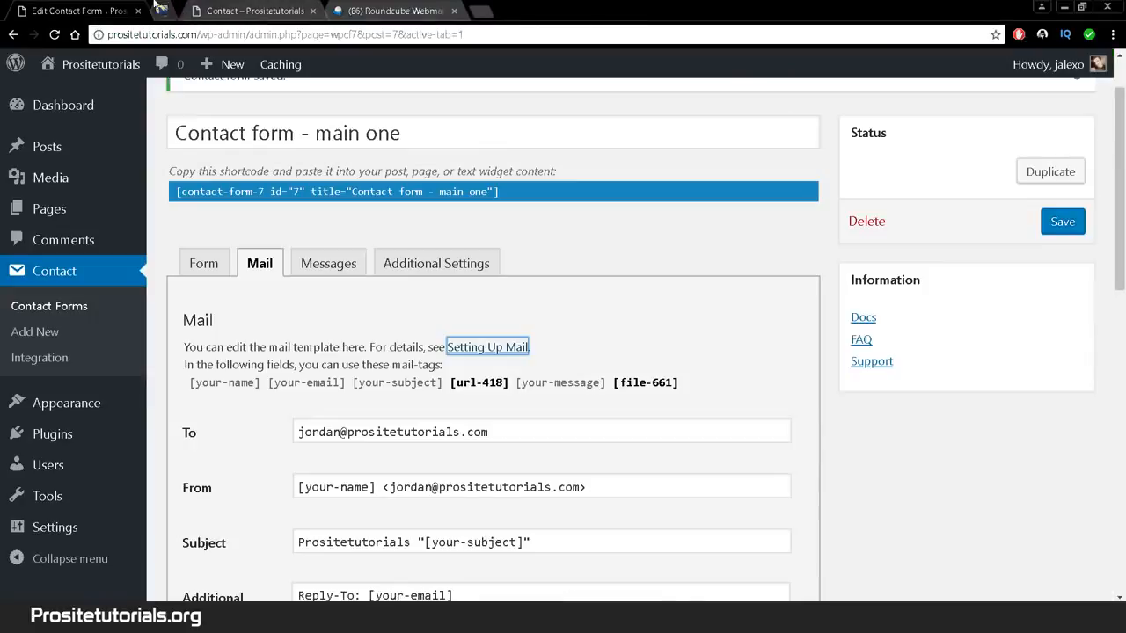
Step: Set the form's response for a successfully sent message to "Thanks, I enjoyed receiving your message!"
{"action": "left_click", "coordinate": [336, 262]}
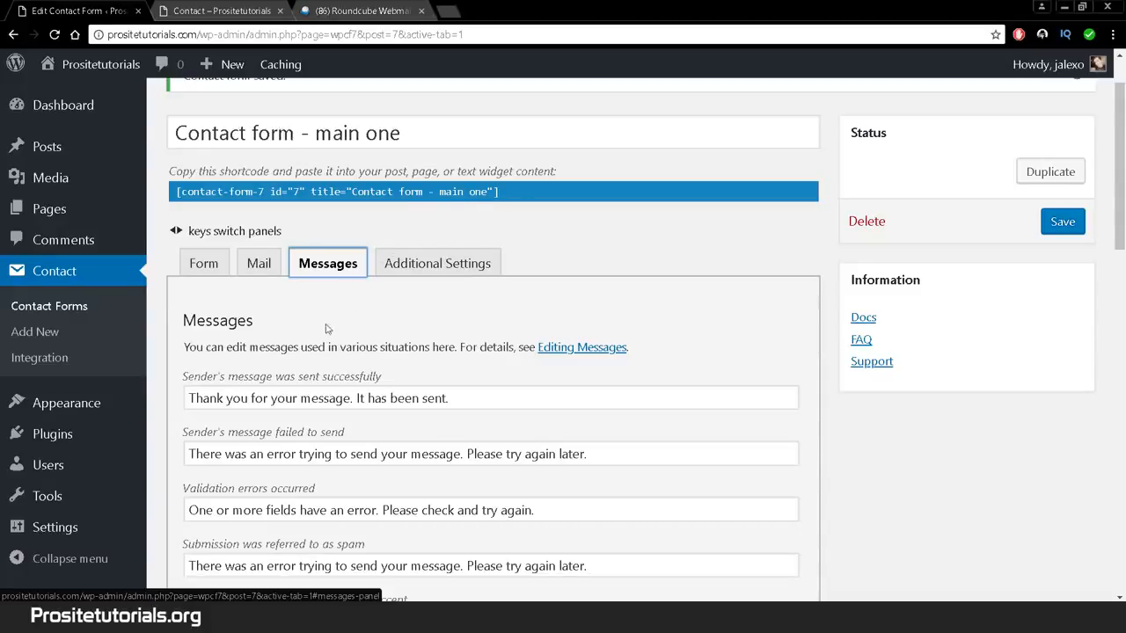
{"action": "left_click", "coordinate": [189, 398]}
{"action": "left_click_drag", "start_coordinate": [190, 398], "coordinate": [482, 399]}
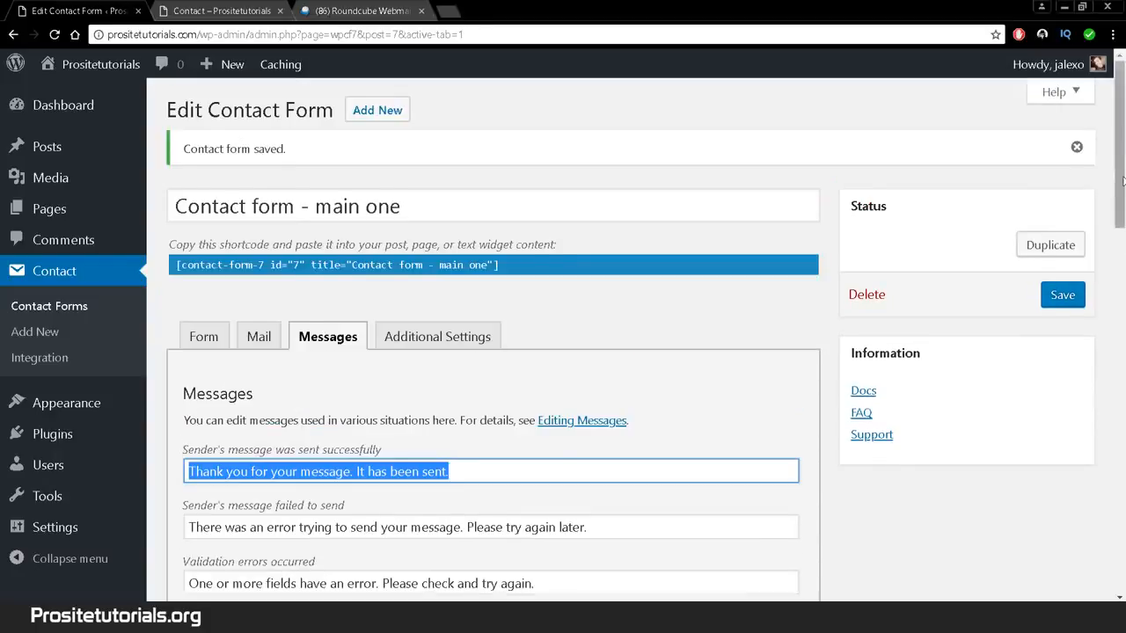
{"action": "left_click_drag", "start_coordinate": [1115, 192], "coordinate": [1118, 299]}
{"action": "scroll", "coordinate": [642, 348], "scroll_direction": "up", "scroll_amount": 2}
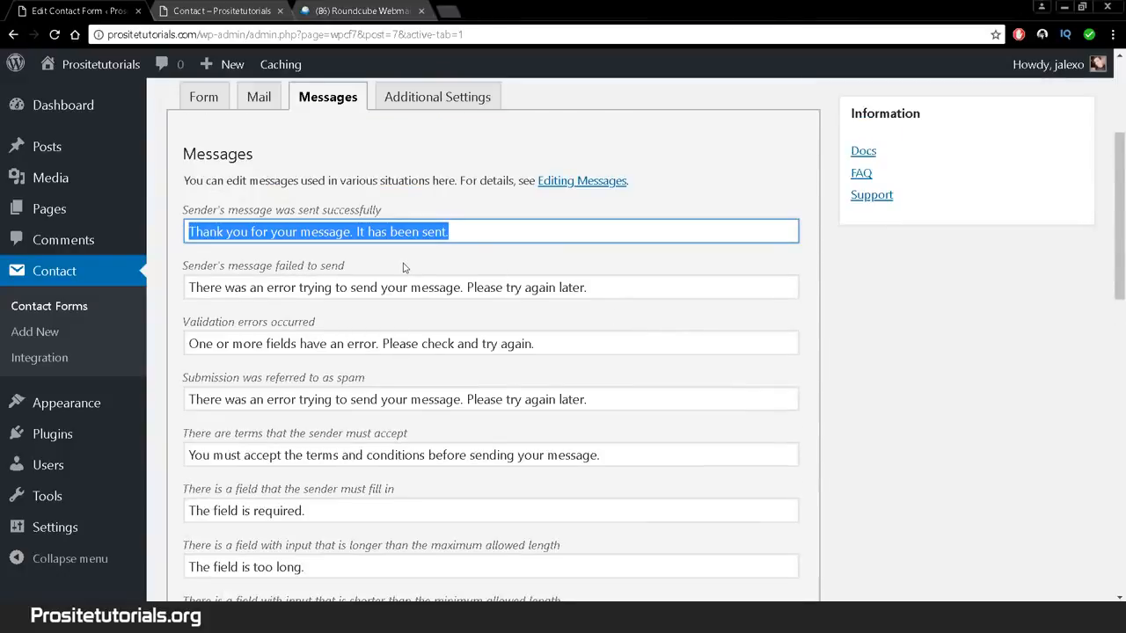
{"action": "type", "text": "Thanks "}
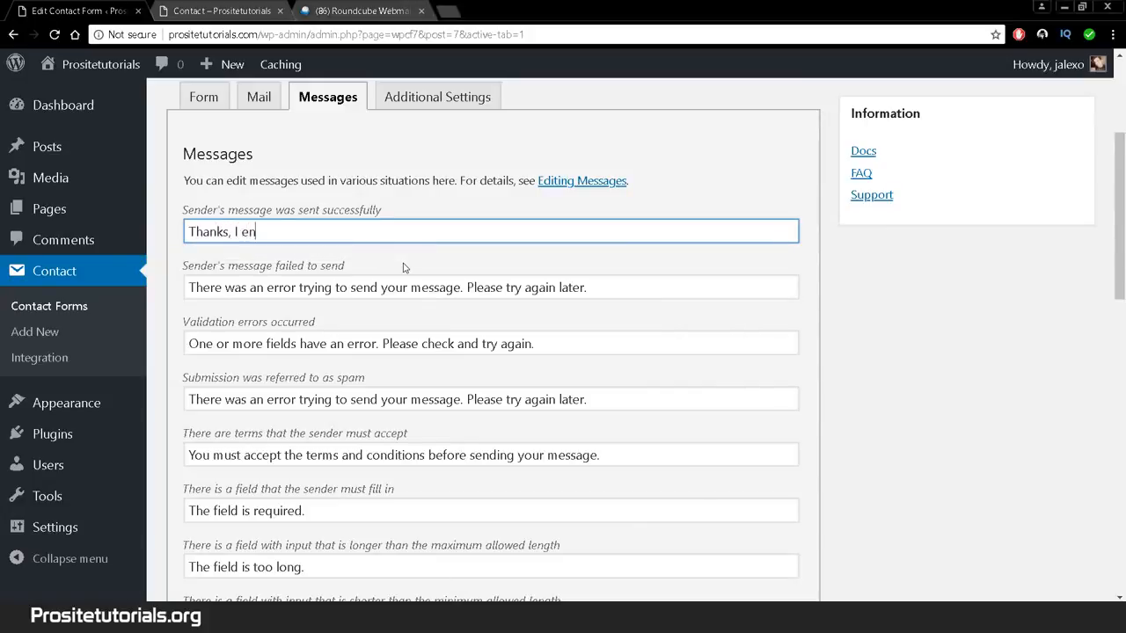
{"action": "type", "text": " I enjoyed receiving your"}
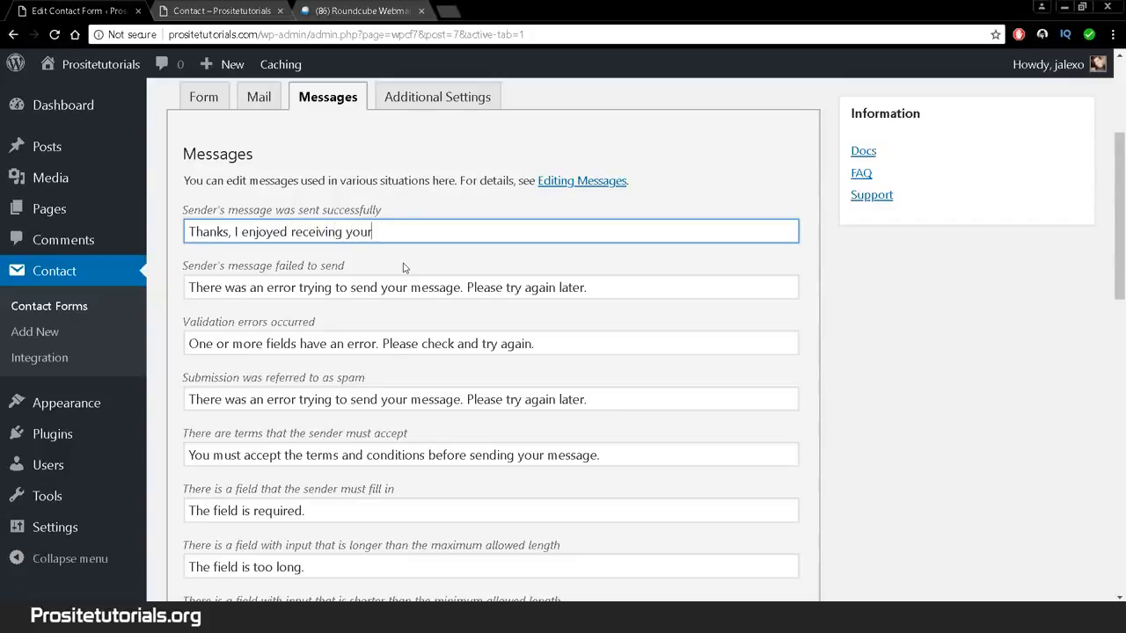
{"action": "type", "text": " message!"}
Step: Review the remaining response messages down to the telephone number error and save the contact form
{"action": "scroll", "coordinate": [428, 279], "scroll_direction": "down", "scroll_amount": 8}
{"action": "scroll", "coordinate": [215, 515], "scroll_direction": "up", "scroll_amount": 1}
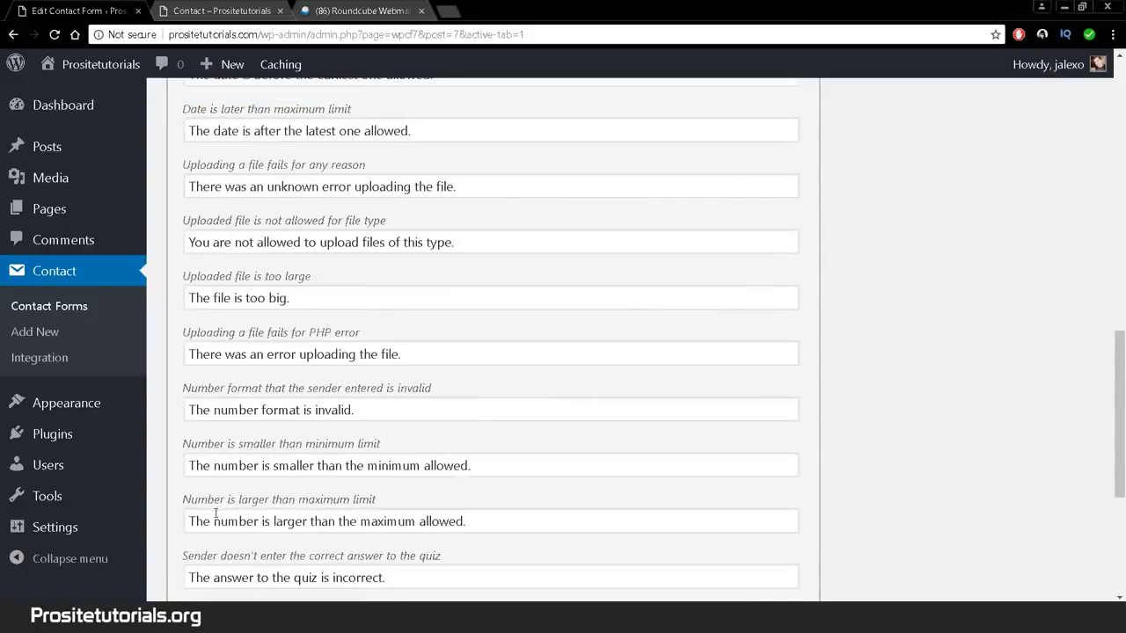
{"action": "scroll", "coordinate": [236, 303], "scroll_direction": "down", "scroll_amount": 4}
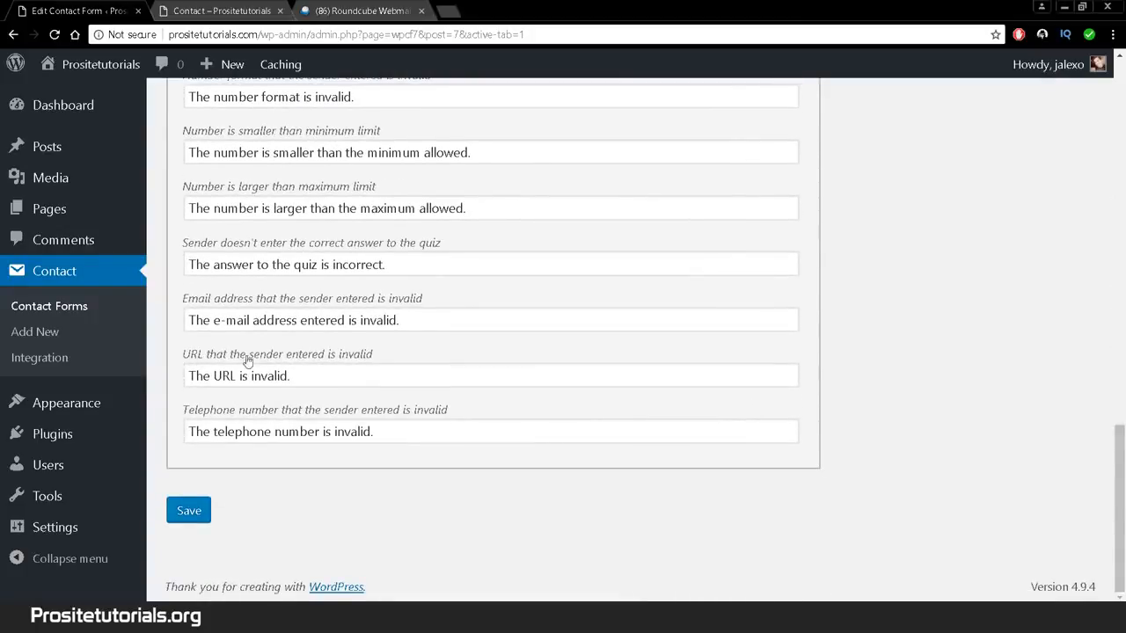
{"action": "left_click", "coordinate": [188, 510]}
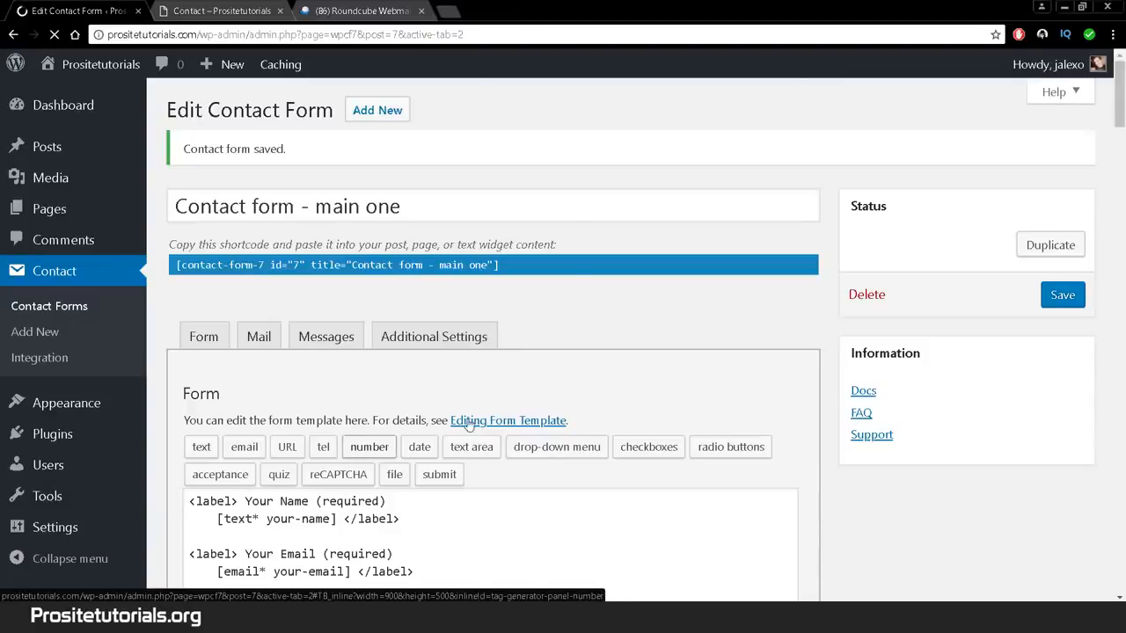
Step: Go to the form's Additional Settings and open the linked Additional Settings documentation in a new tab
{"action": "left_click", "coordinate": [327, 337]}
{"action": "left_click", "coordinate": [444, 340]}
{"action": "scroll", "coordinate": [444, 343], "scroll_direction": "down", "scroll_amount": 3}
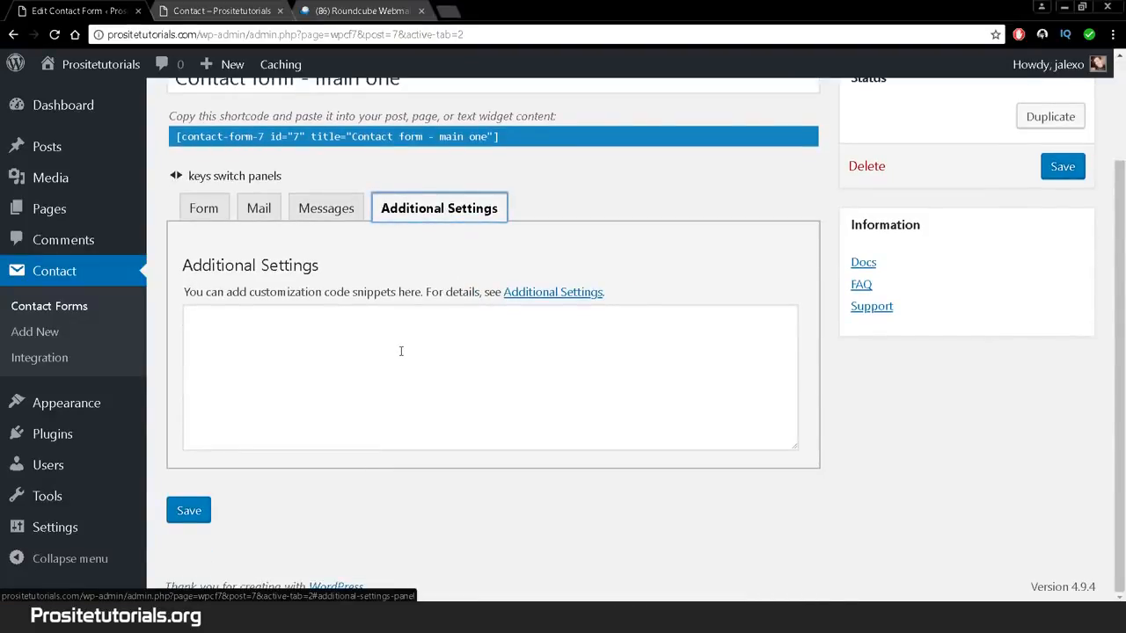
{"action": "right_click", "coordinate": [583, 292]}
{"action": "left_click", "coordinate": [655, 301]}
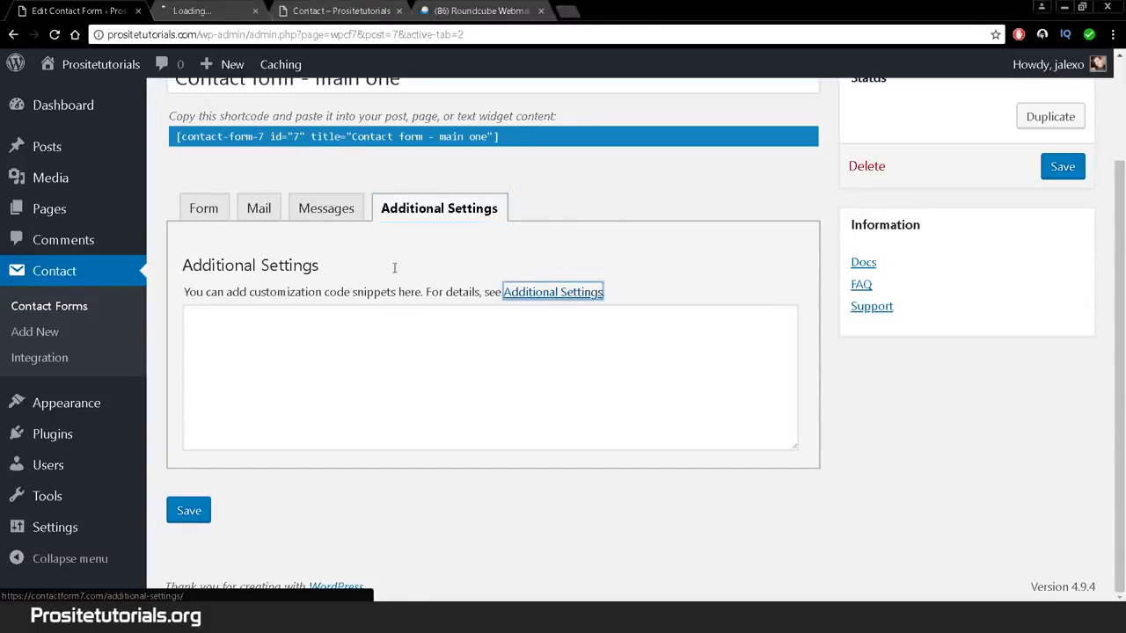
{"action": "left_click", "coordinate": [230, 12]}
Step: Skim the documentation from Subscribers-Only Mode to Acceptance as Validation, and close it to return to the form editor
{"action": "scroll", "coordinate": [318, 215], "scroll_direction": "down", "scroll_amount": 3}
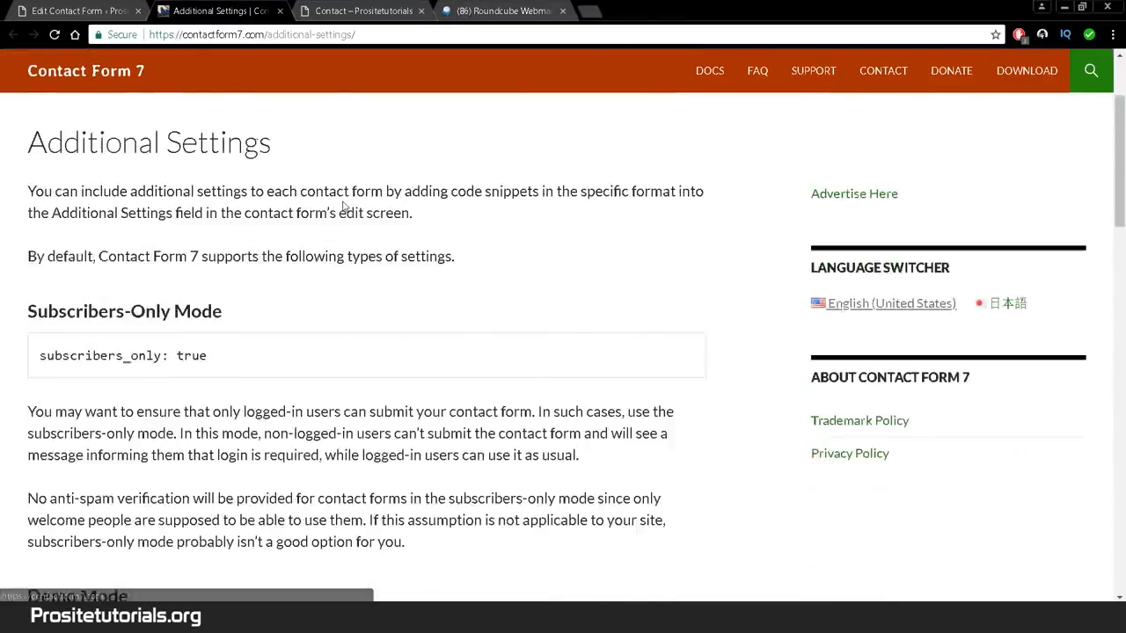
{"action": "scroll", "coordinate": [317, 214], "scroll_direction": "down", "scroll_amount": 2}
{"action": "scroll", "coordinate": [316, 210], "scroll_direction": "up", "scroll_amount": 1}
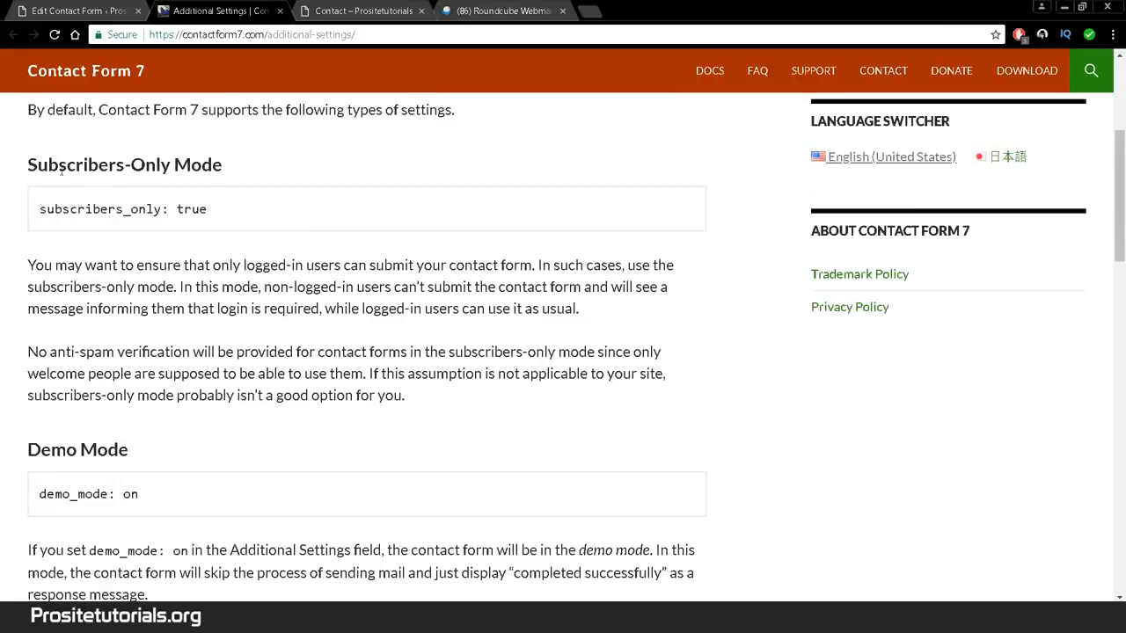
{"action": "scroll", "coordinate": [136, 286], "scroll_direction": "down", "scroll_amount": 9}
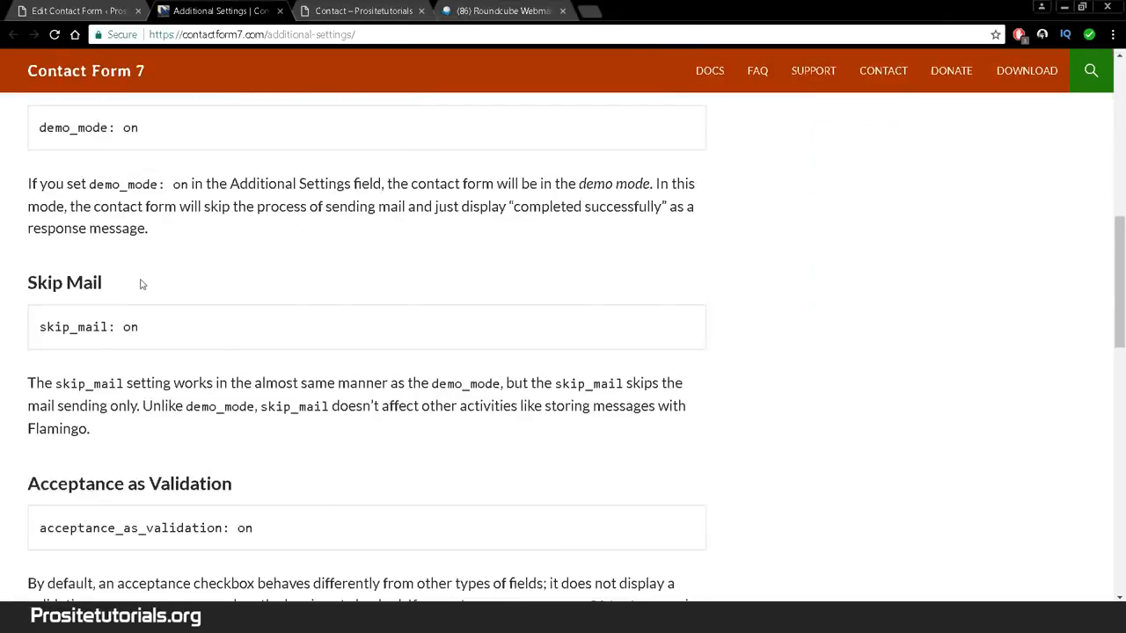
{"action": "scroll", "coordinate": [140, 282], "scroll_direction": "up", "scroll_amount": 1}
{"action": "scroll", "coordinate": [141, 281], "scroll_direction": "up", "scroll_amount": 1}
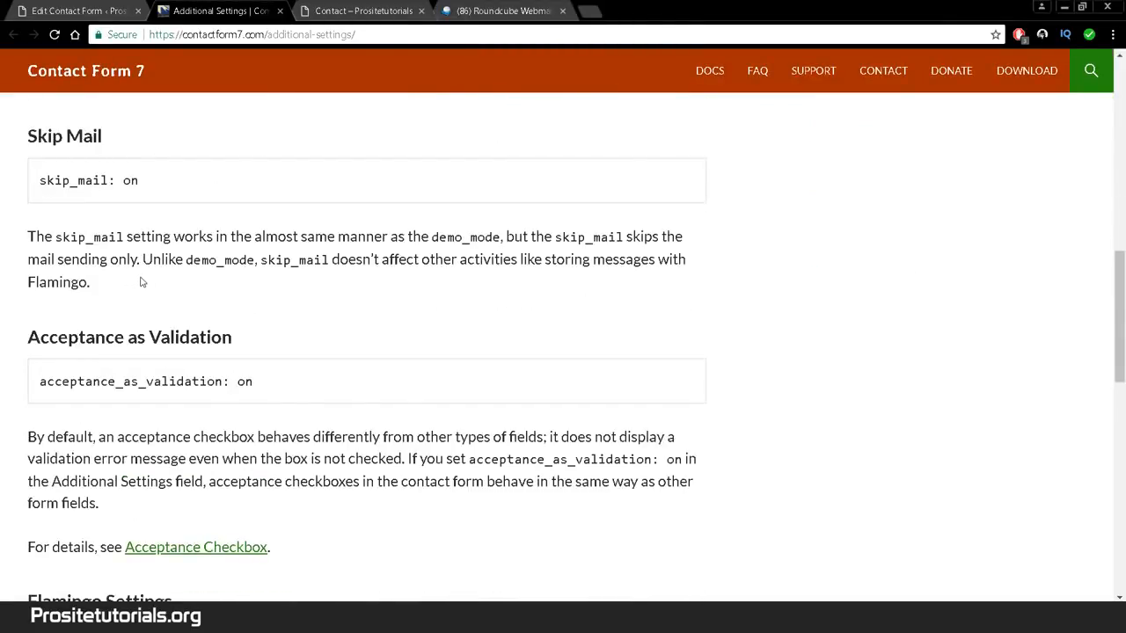
{"action": "left_click", "coordinate": [95, 12]}
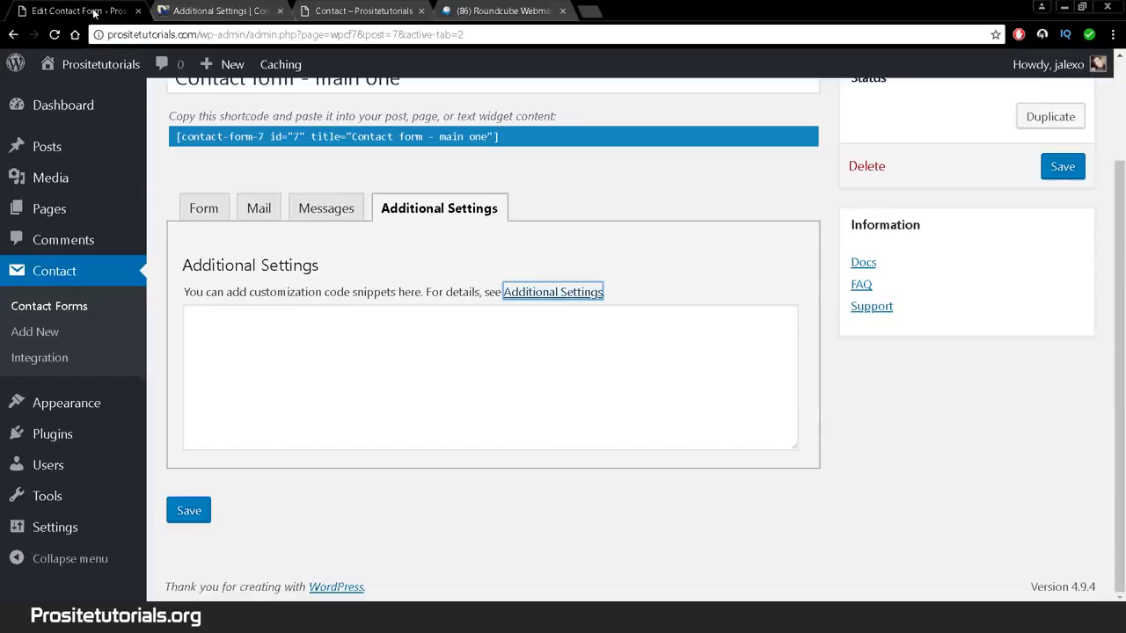
{"action": "left_click", "coordinate": [280, 10]}
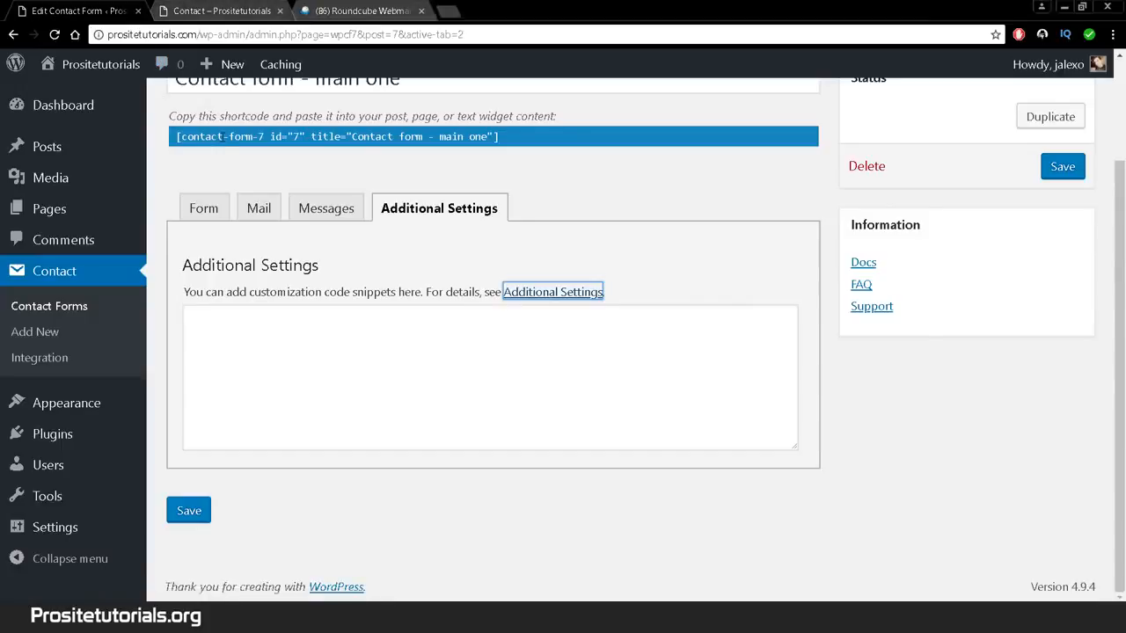
Step: Reload the published Contact page and fill in the sender's name and e-mail from the saved autofill entry
{"action": "left_click", "coordinate": [239, 10]}
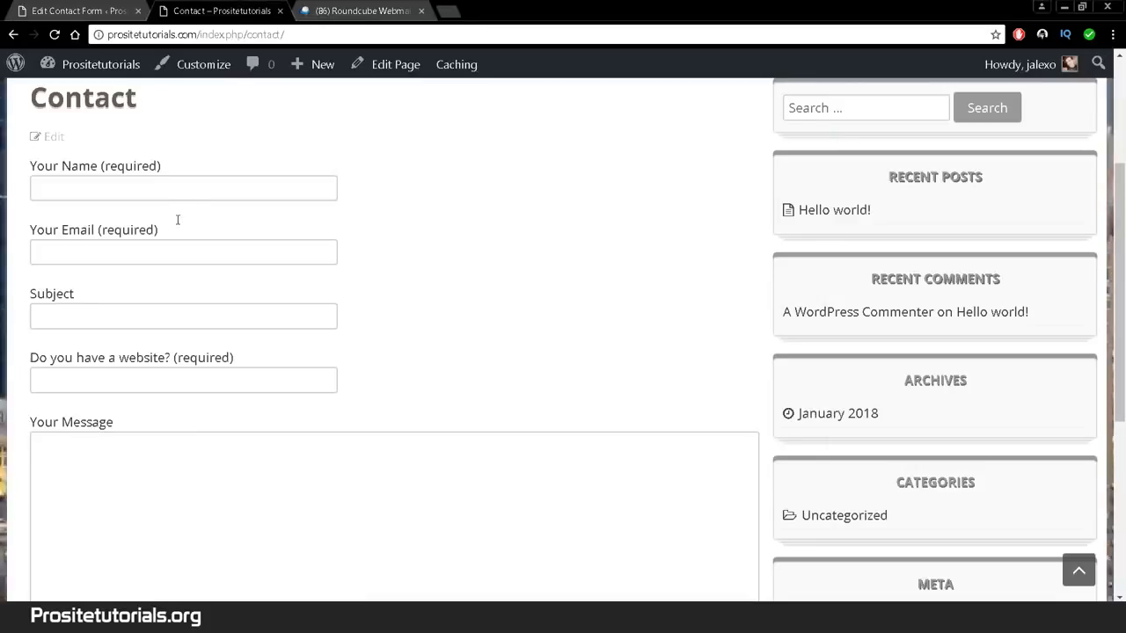
{"action": "left_click", "coordinate": [54, 35]}
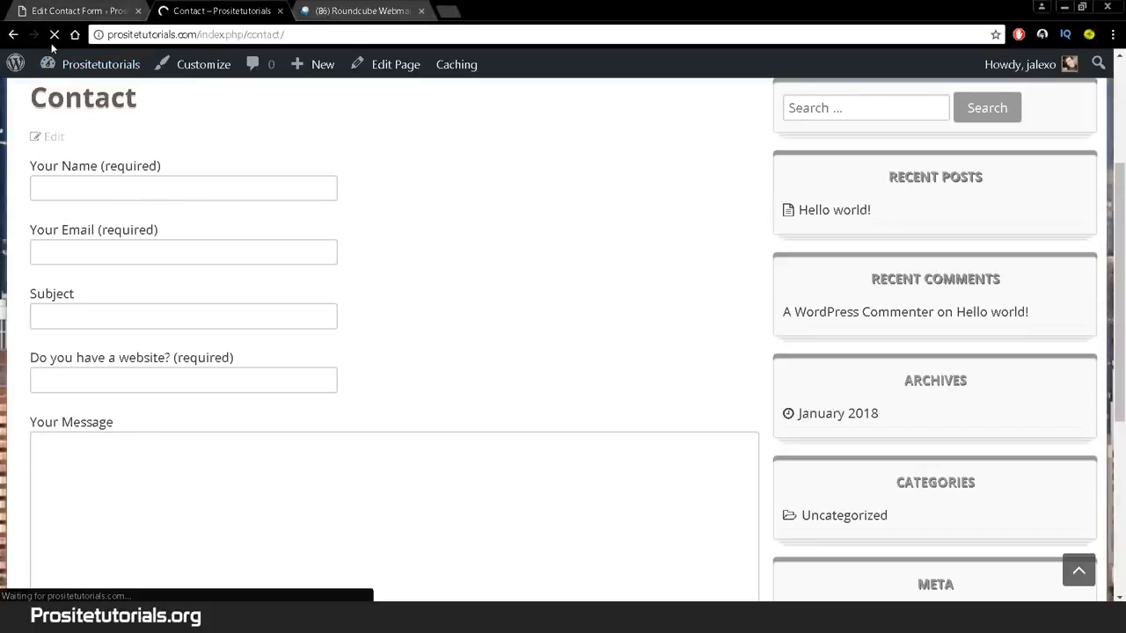
{"action": "left_click", "coordinate": [165, 192]}
{"action": "type", "text": "Jordan"}
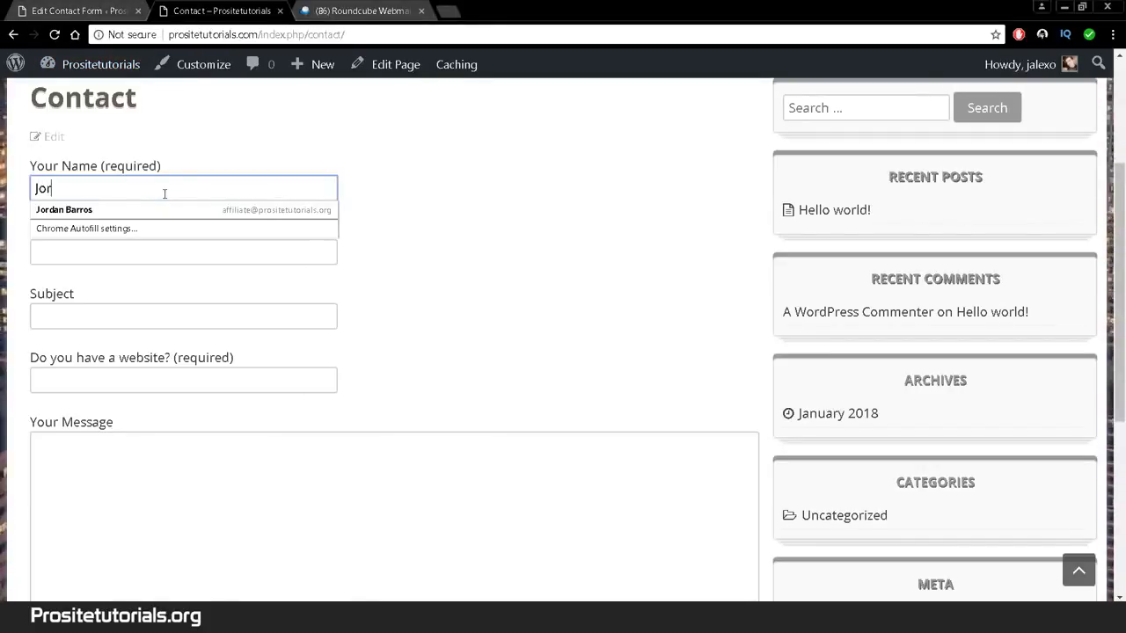
{"action": "left_click", "coordinate": [145, 209]}
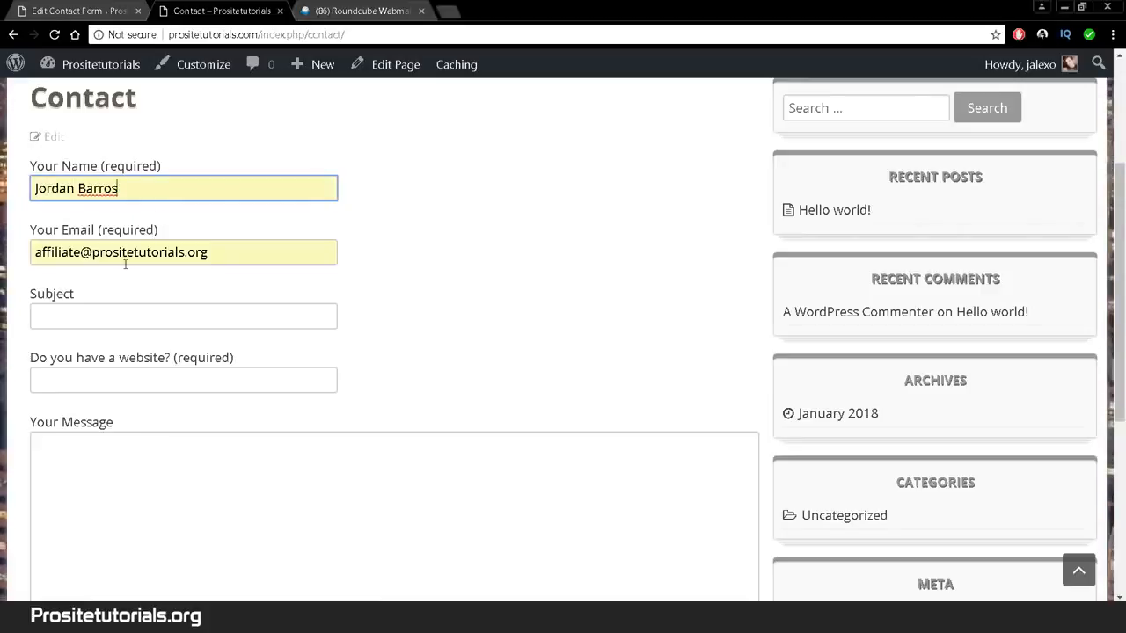
{"action": "left_click", "coordinate": [97, 316]}
{"action": "type", "text": "Hi teh"}
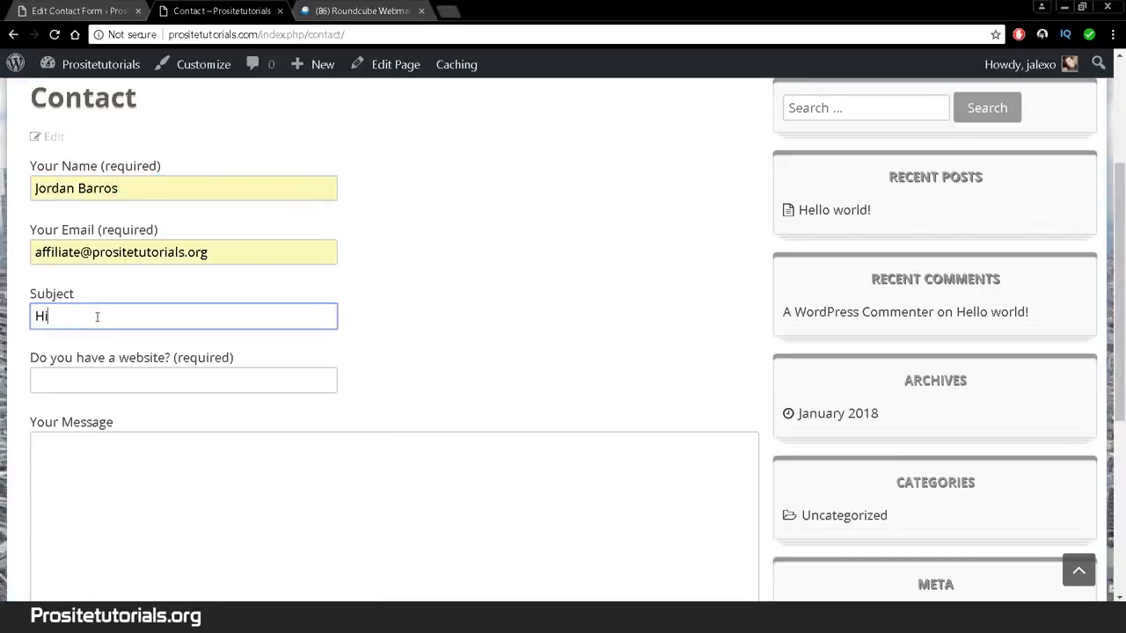
{"action": "key", "text": "BackSpace"}
{"action": "key", "text": "BackSpace"}
{"action": "type", "text": "here"}
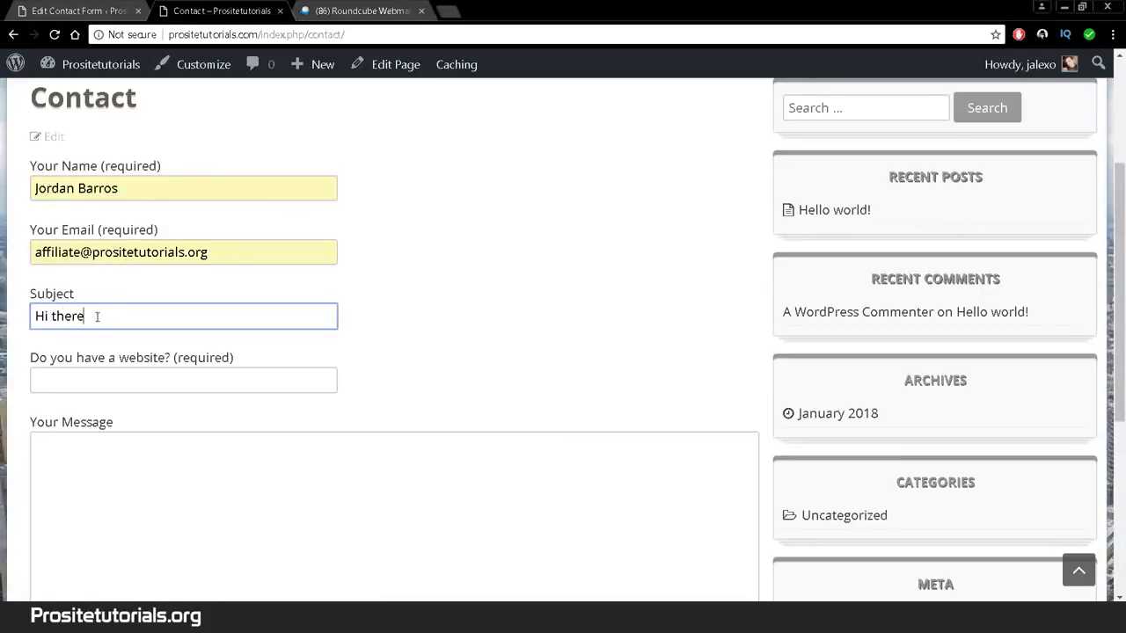
{"action": "scroll", "coordinate": [97, 317], "scroll_direction": "down", "scroll_amount": 1}
{"action": "left_click", "coordinate": [96, 317]}
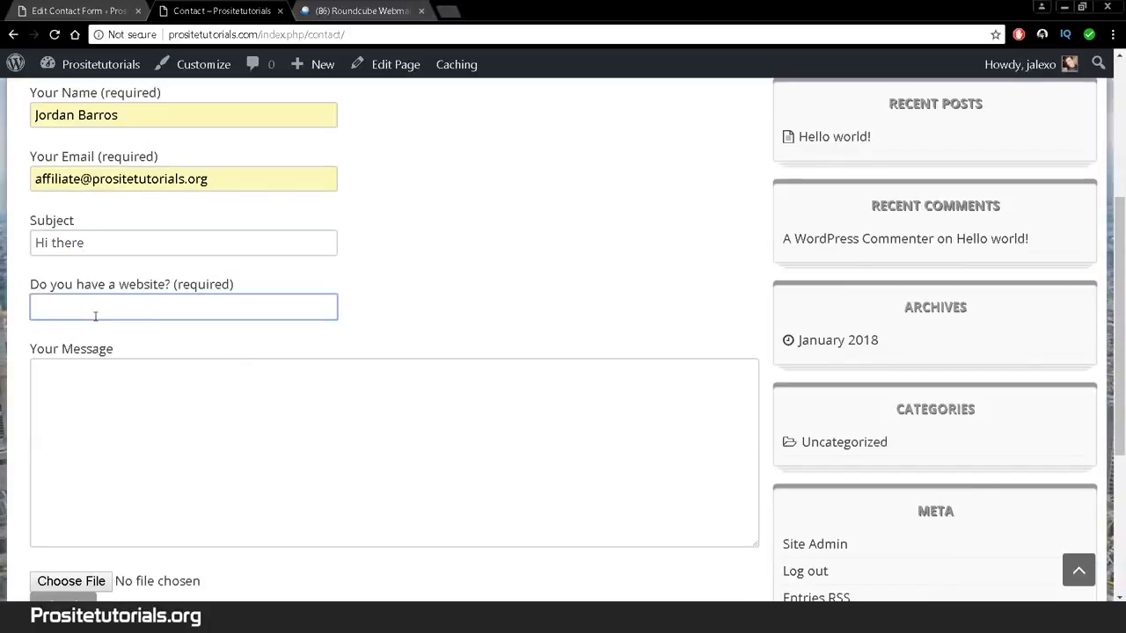
{"action": "type", "text": "http://"}
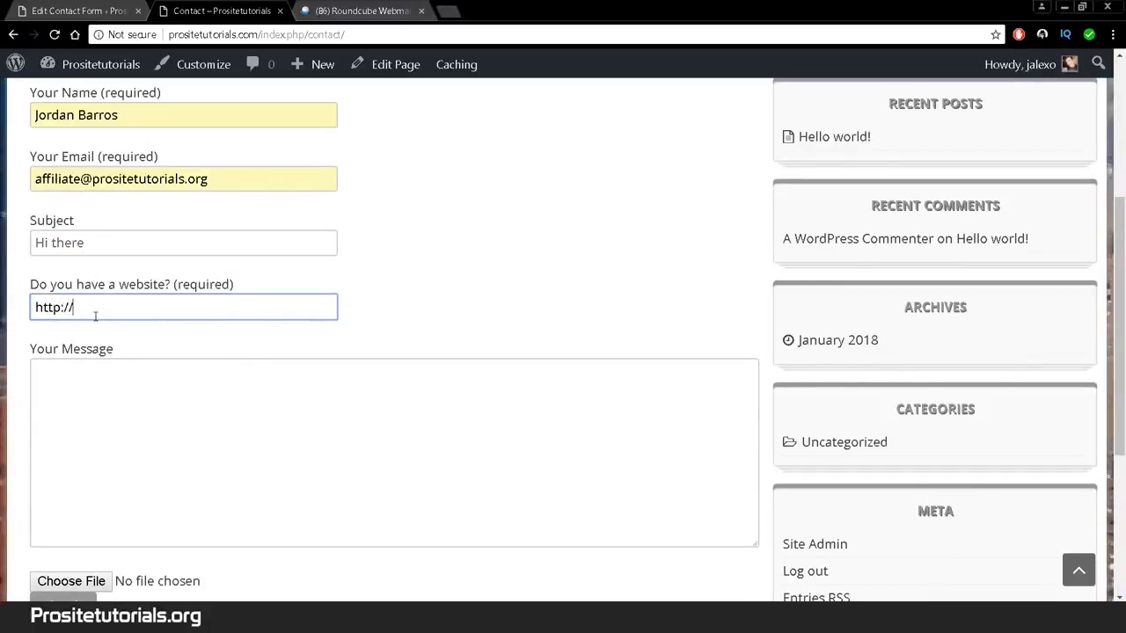
{"action": "type", "text": "prositetuto"}
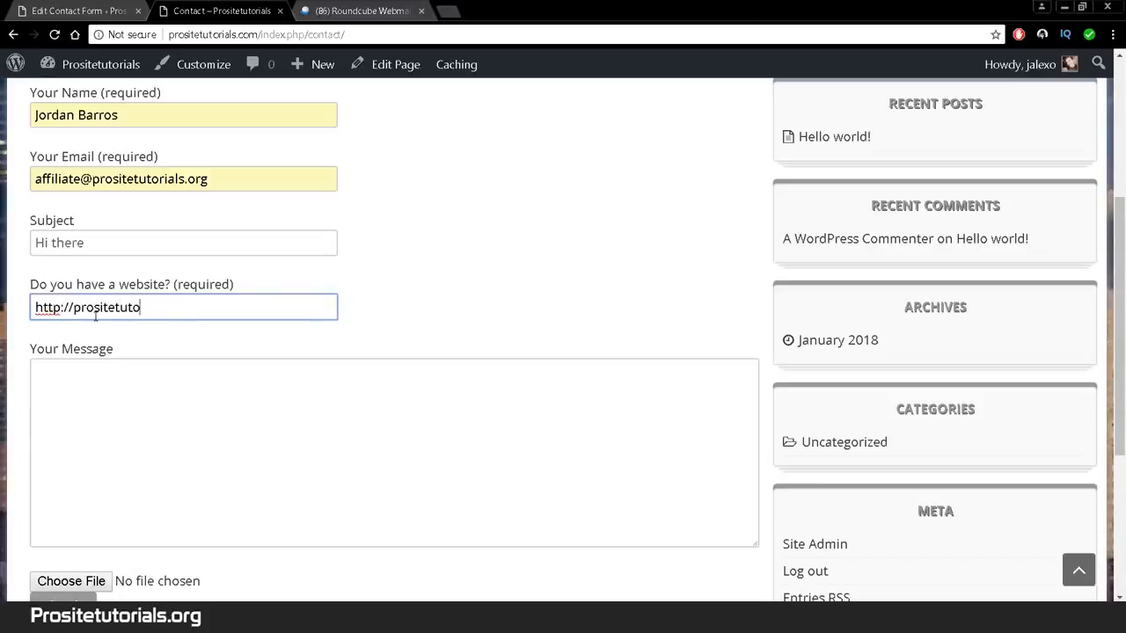
{"action": "type", "text": "rials.org"}
Step: Enter "content" as the message, send the contact form without an attachment and check the response text below it
{"action": "left_click", "coordinate": [96, 367]}
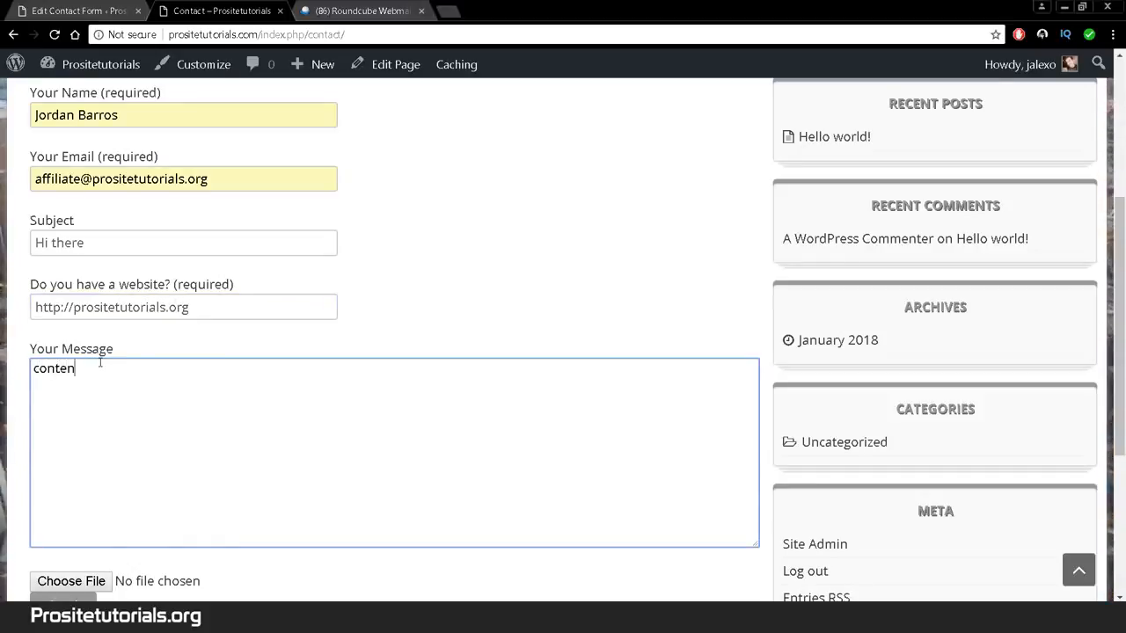
{"action": "scroll", "coordinate": [88, 295], "scroll_direction": "down", "scroll_amount": 2}
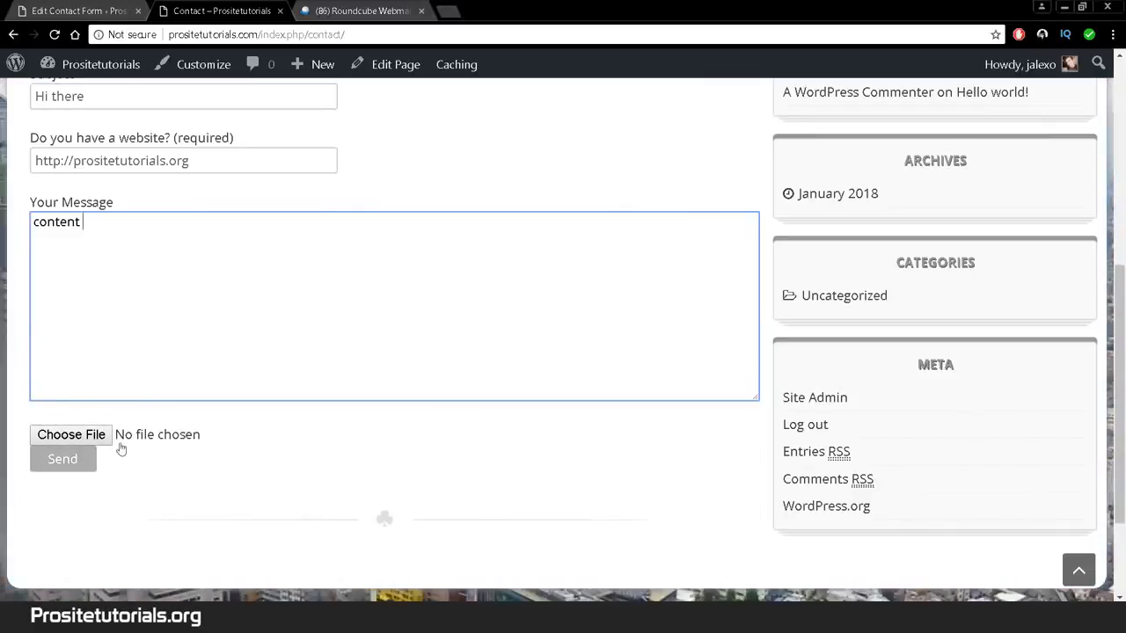
{"action": "left_click", "coordinate": [62, 460]}
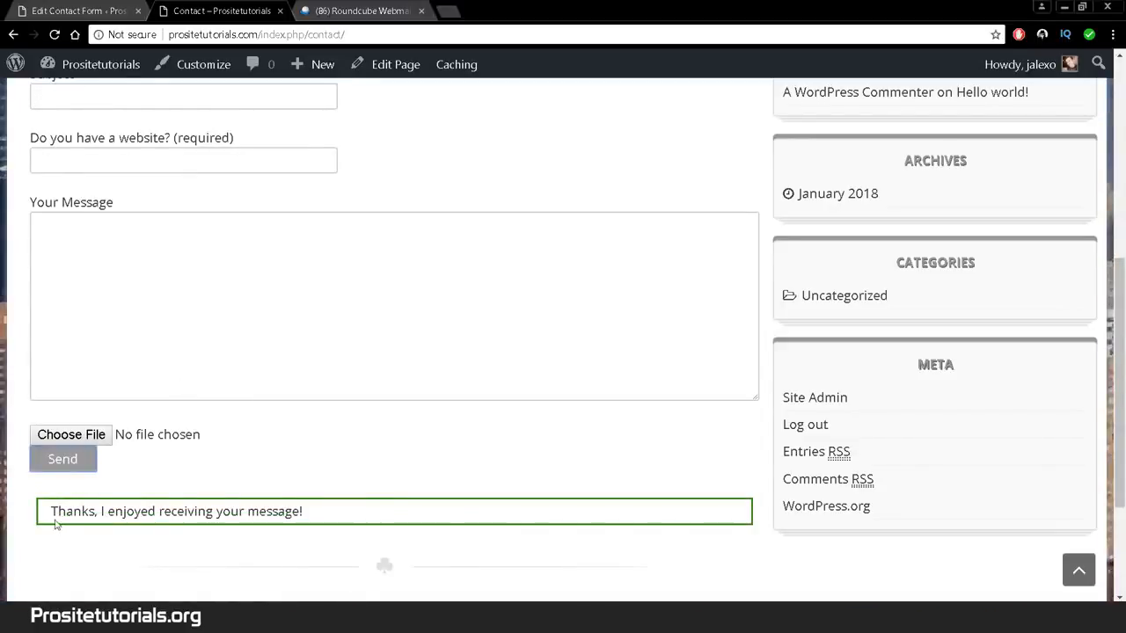
{"action": "left_click_drag", "start_coordinate": [47, 516], "coordinate": [322, 518]}
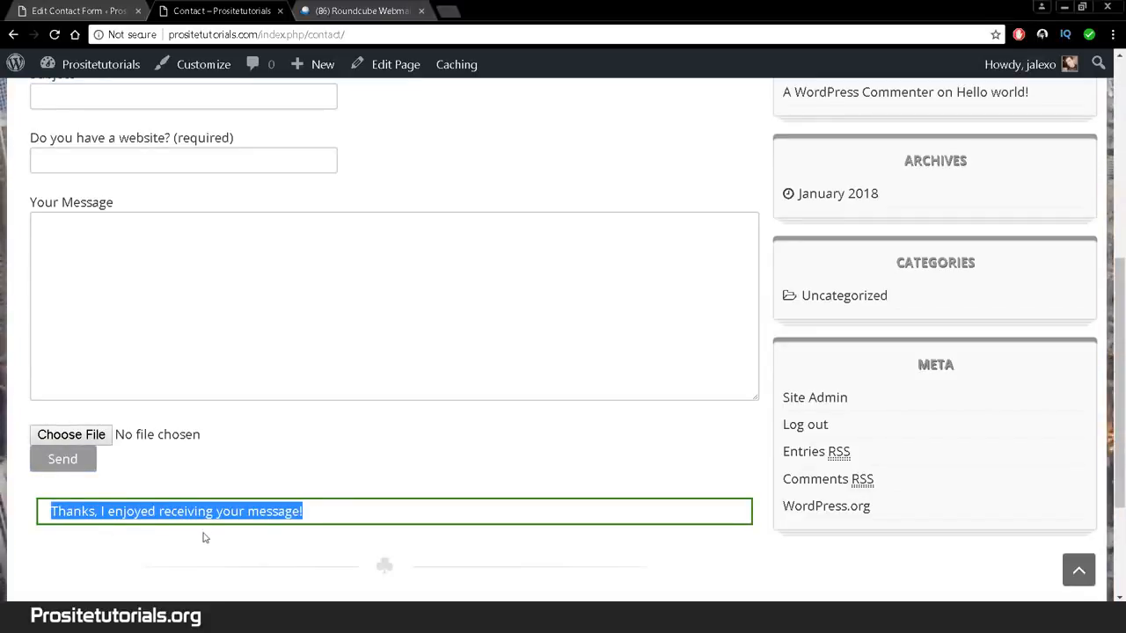
{"action": "left_click", "coordinate": [60, 534]}
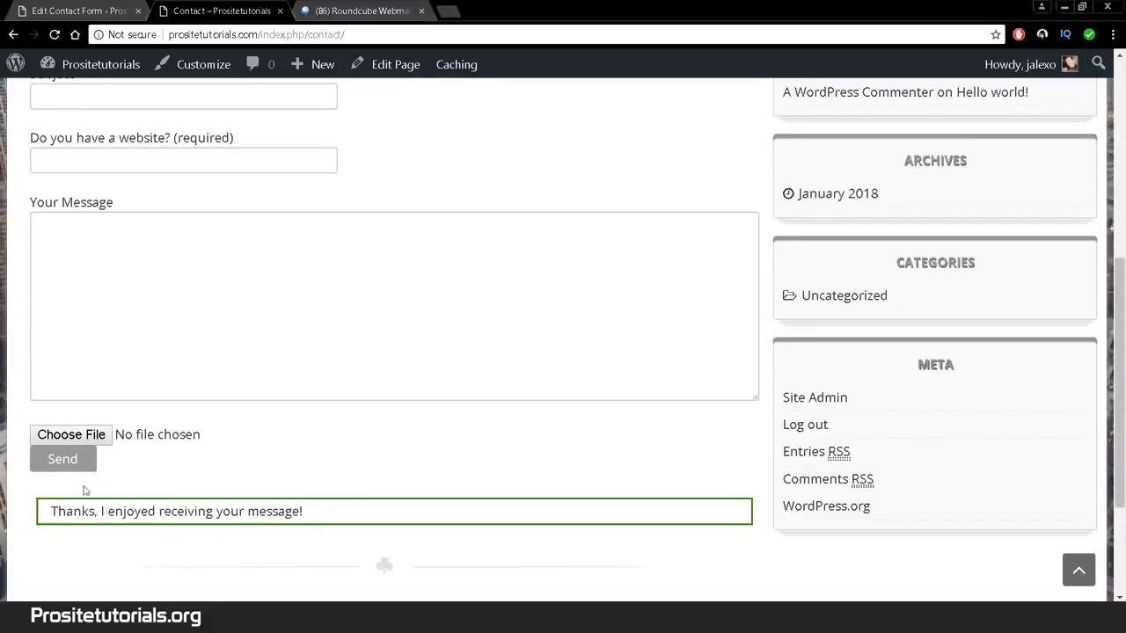
Step: Switch to Roundcube, refresh the inbox, read the new "Hi there" e-mail from the contact form and return to the form editor
{"action": "left_click", "coordinate": [384, 14]}
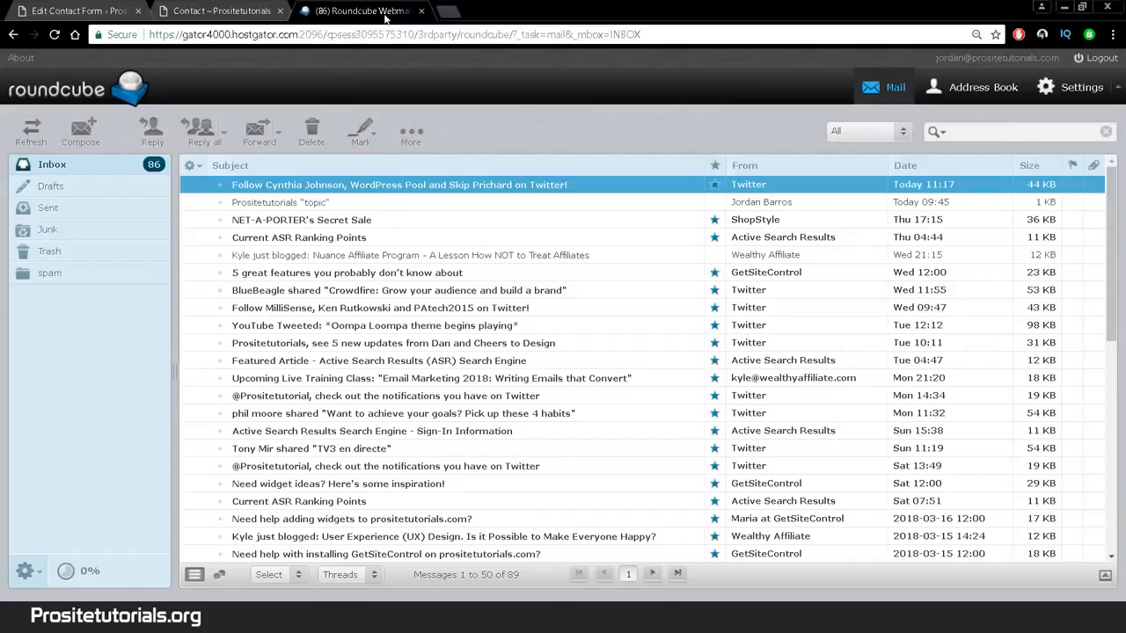
{"action": "left_click", "coordinate": [87, 166]}
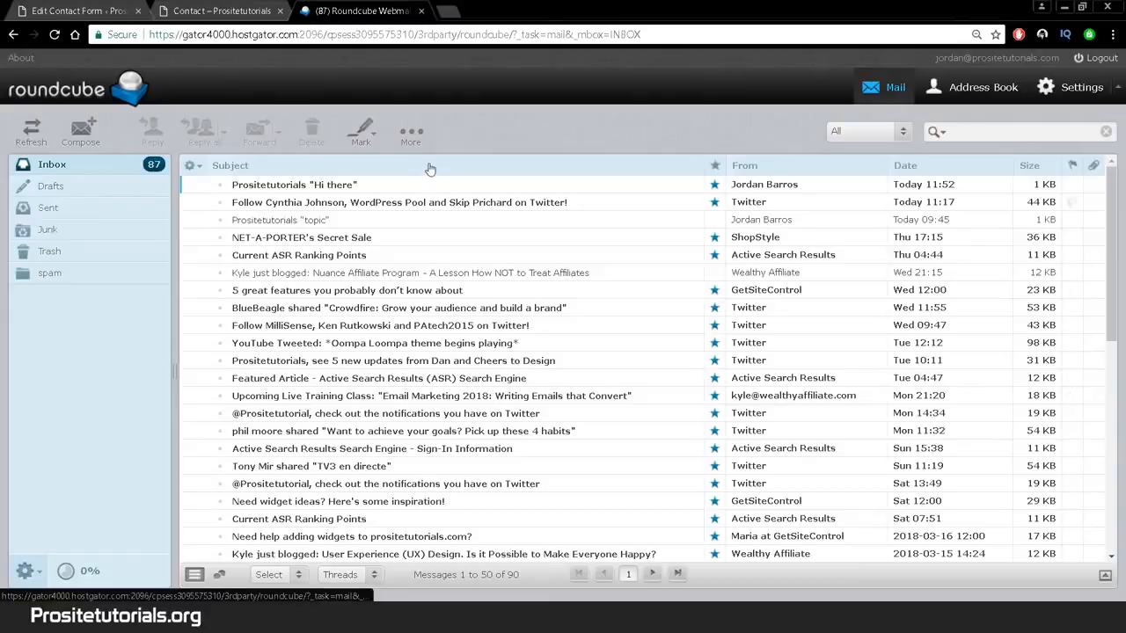
{"action": "double_click", "coordinate": [432, 186]}
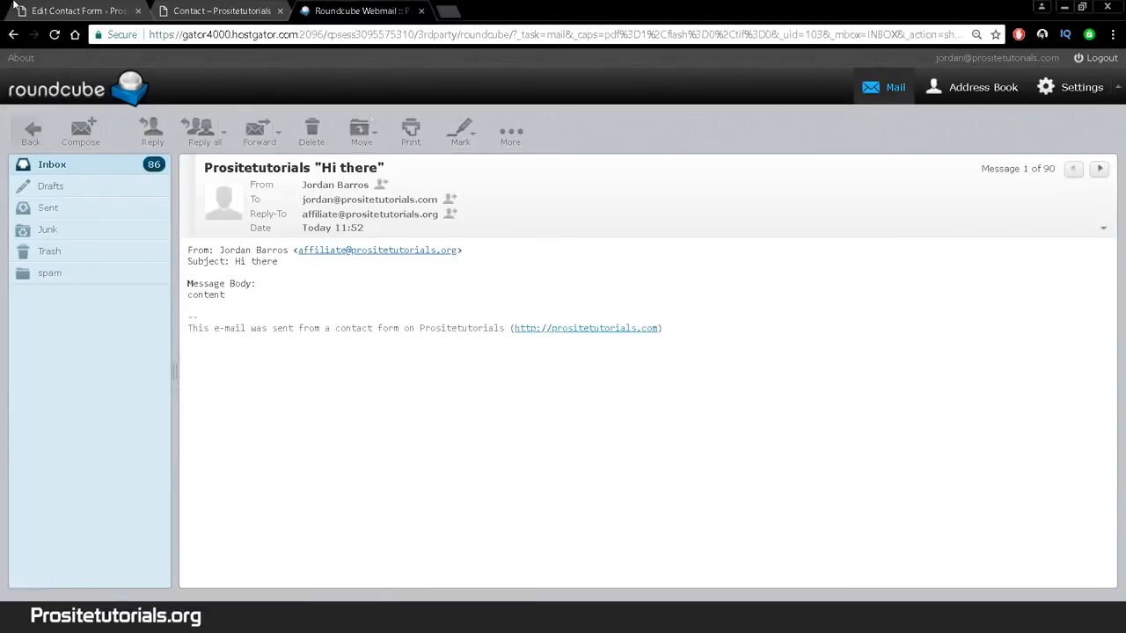
{"action": "left_click", "coordinate": [42, 9]}
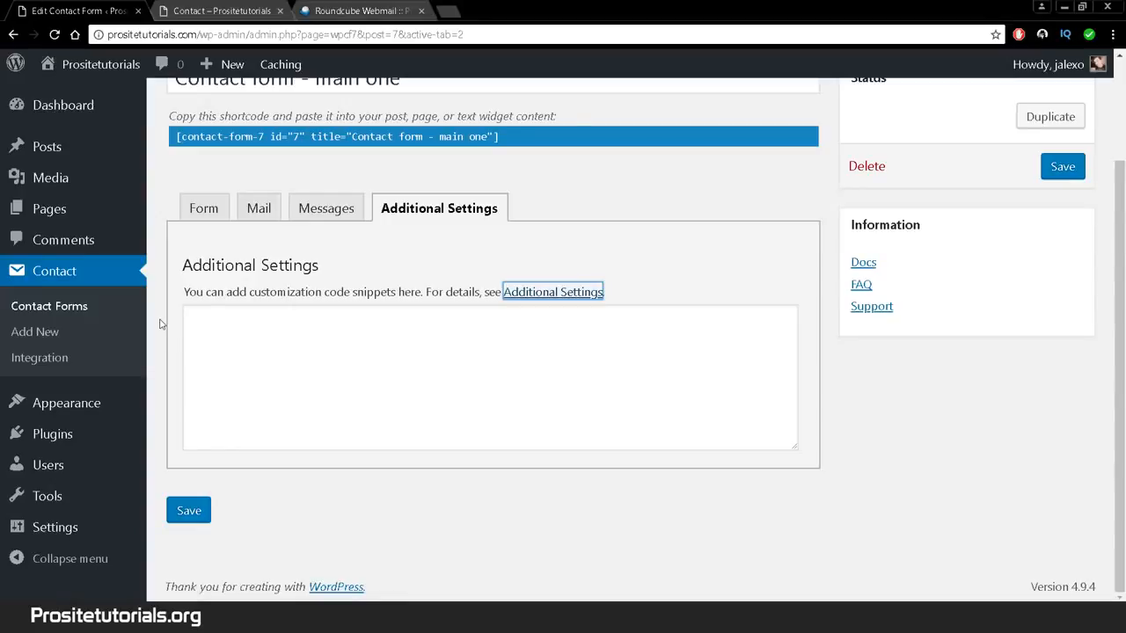